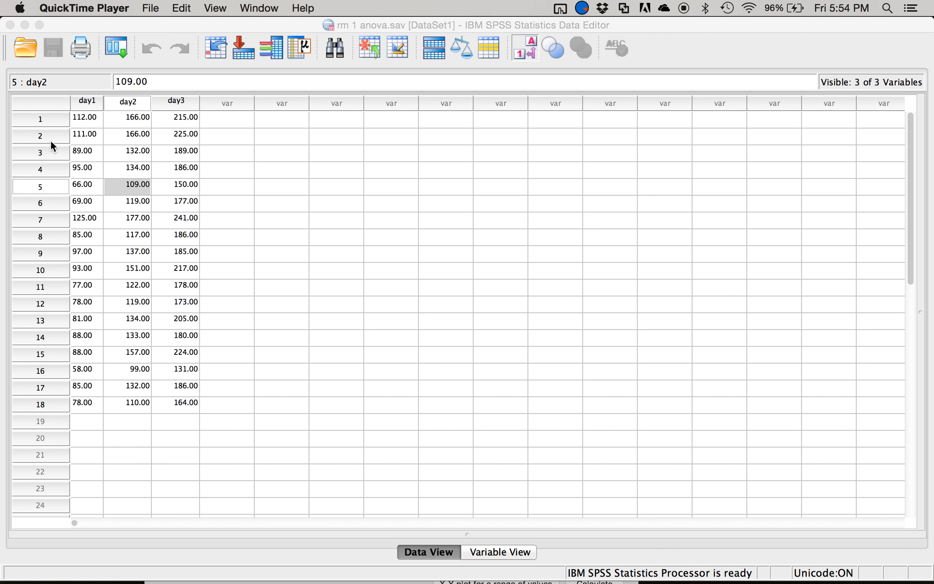
# - Widen the day1 column in the data grid and select its first cell
pyautogui.click(103, 101)
pyautogui.moveTo(104, 101); pyautogui.dragTo(128, 107)
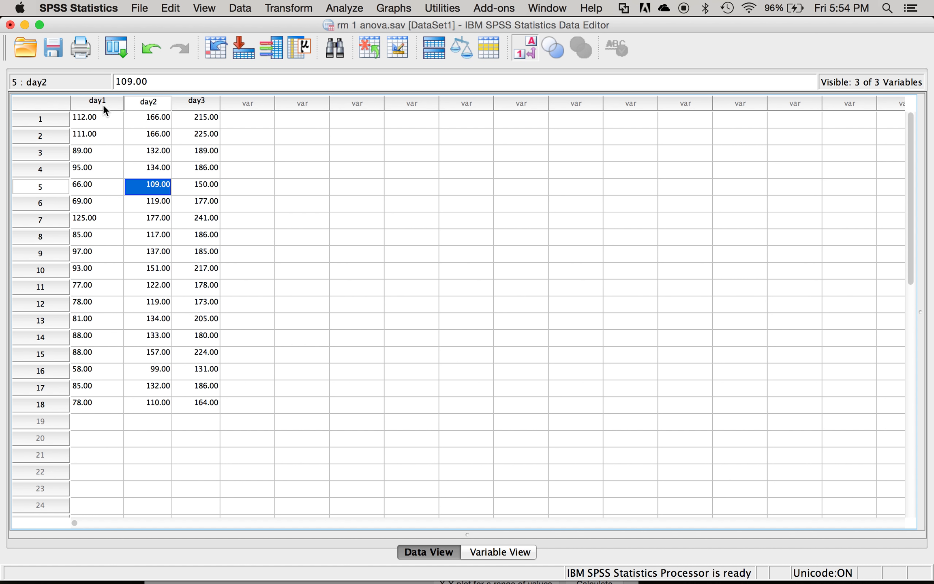
pyautogui.click(92, 122)
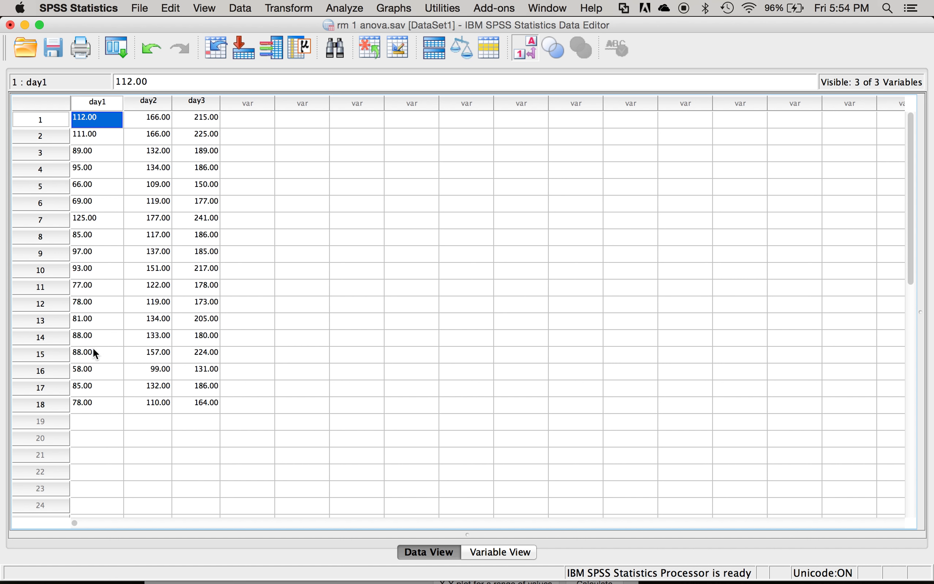
# - Set the day1 variable's alignment to Right in the variable definitions, leaving its type as is, and return to the data grid
pyautogui.click(489, 553)
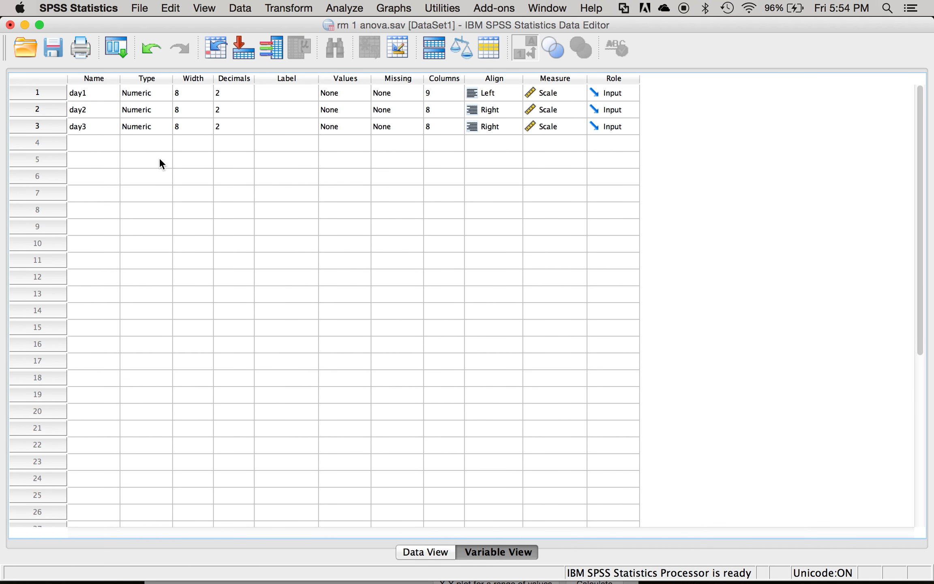
pyautogui.click(158, 96)
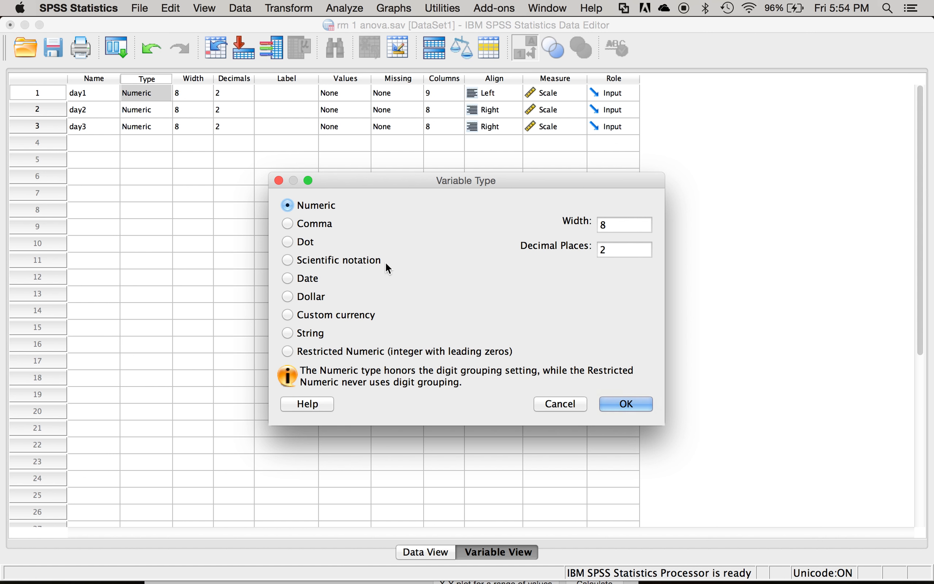
pyautogui.click(564, 404)
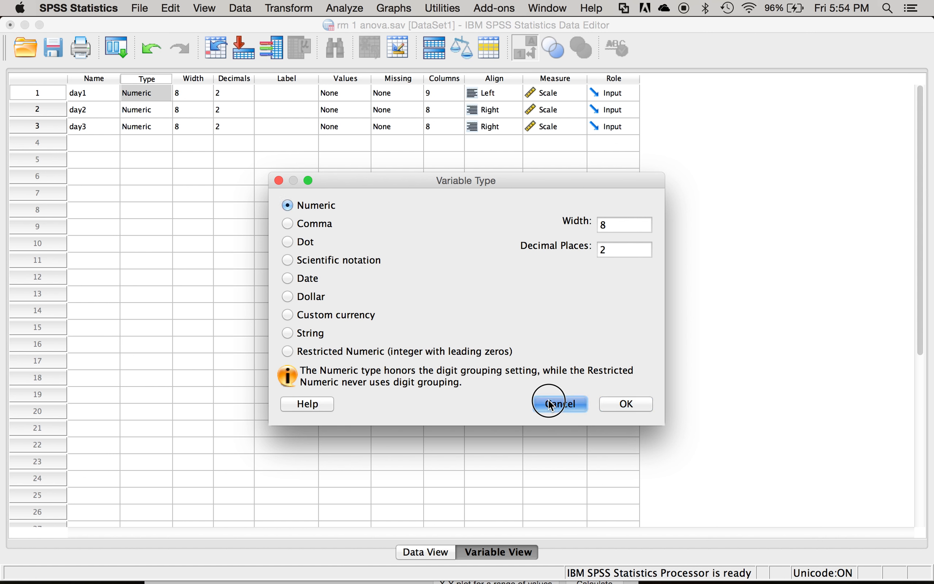
pyautogui.click(500, 93)
pyautogui.click(486, 104)
pyautogui.click(412, 550)
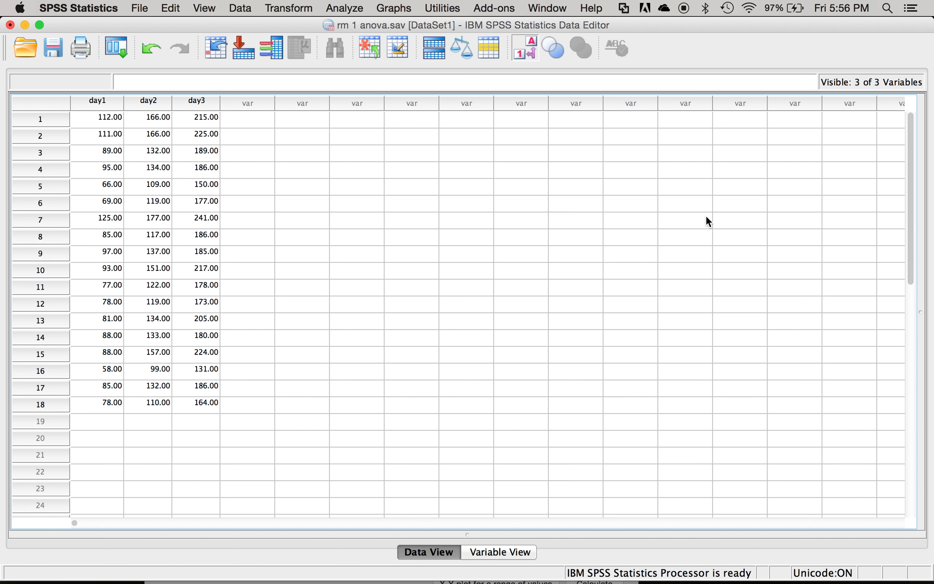
pyautogui.moveTo(1, 582)
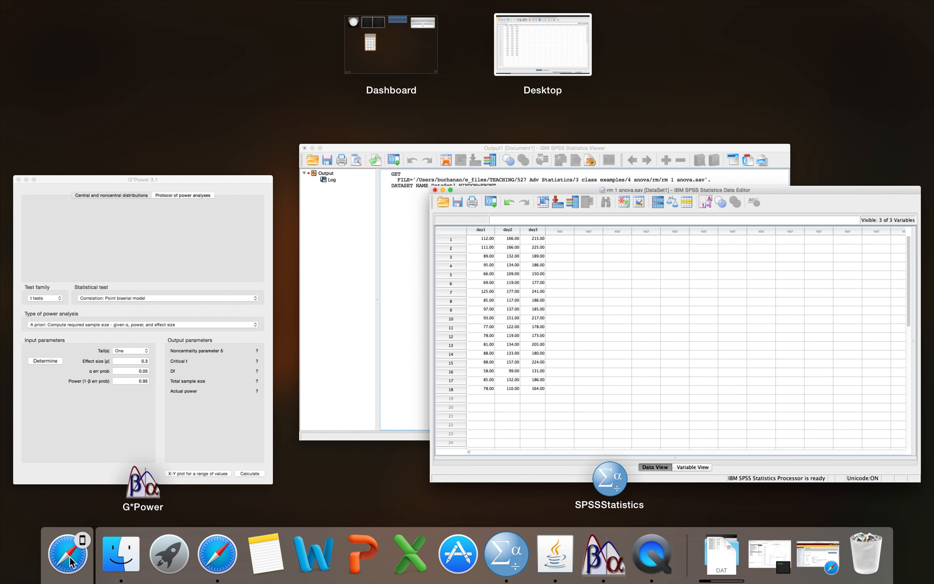
pyautogui.click(57, 559)
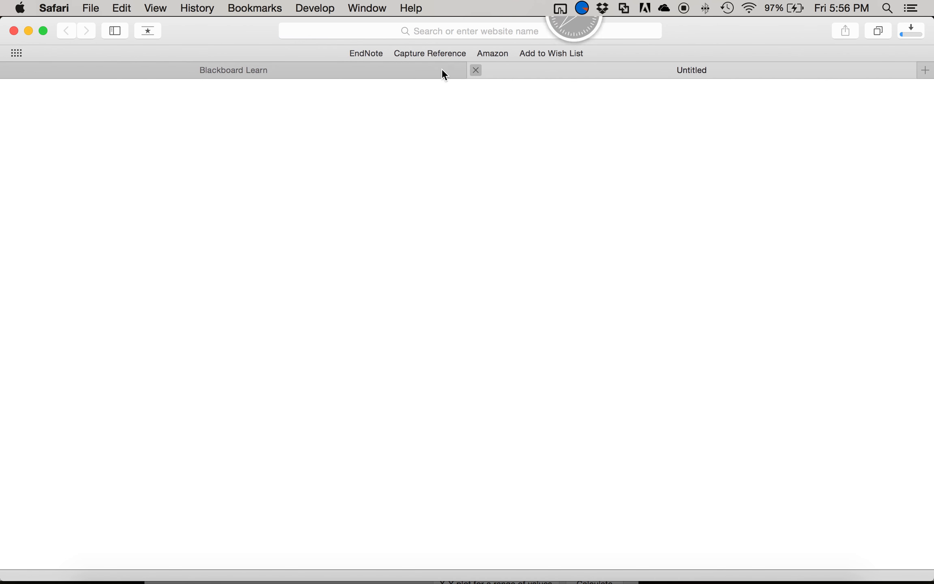
pyautogui.click(474, 71)
pyautogui.click(27, 32)
pyautogui.hotkey('ctrl', 'Up')
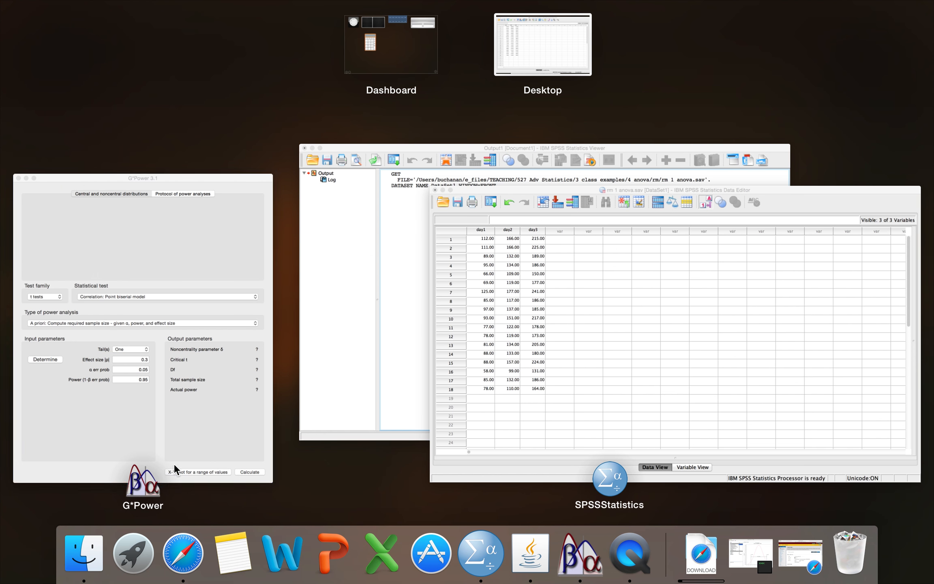
pyautogui.click(537, 410)
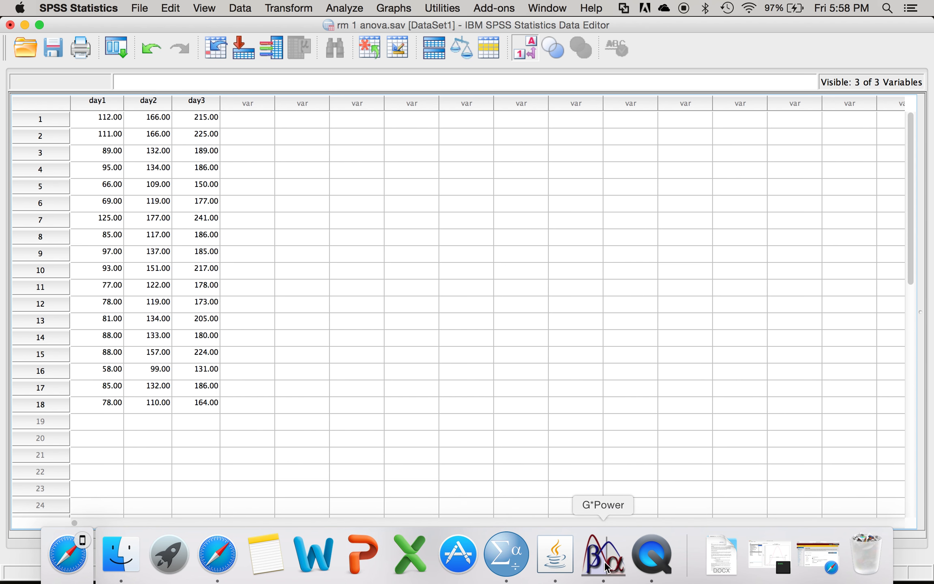
# - Switch to G*Power and choose the F tests family with ANOVA: Repeated measures, within factors
pyautogui.click(603, 564)
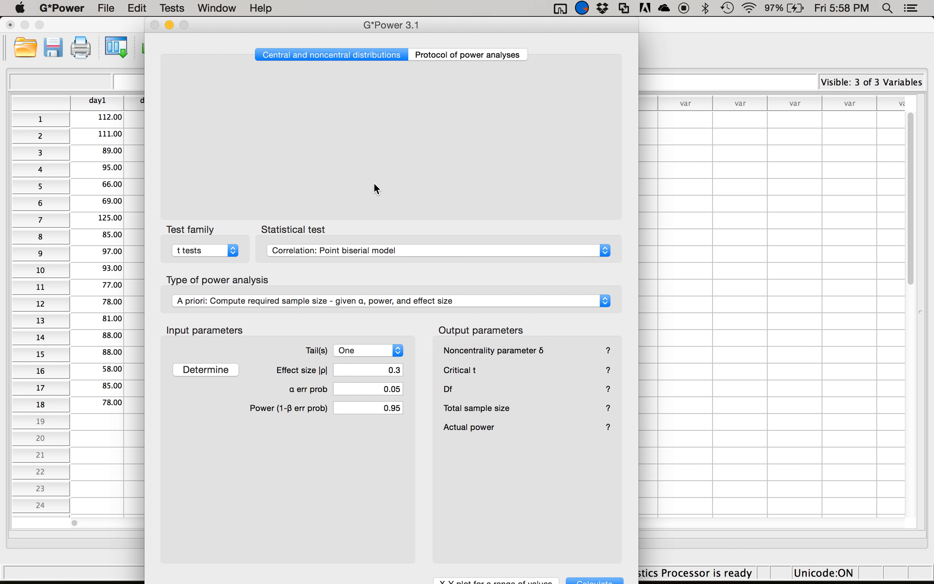
pyautogui.click(193, 251)
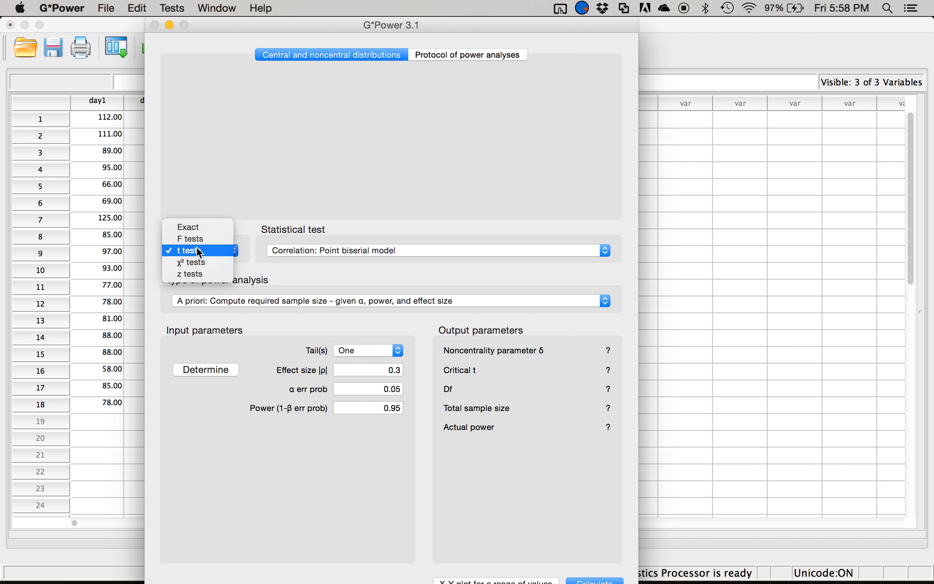
pyautogui.click(202, 245)
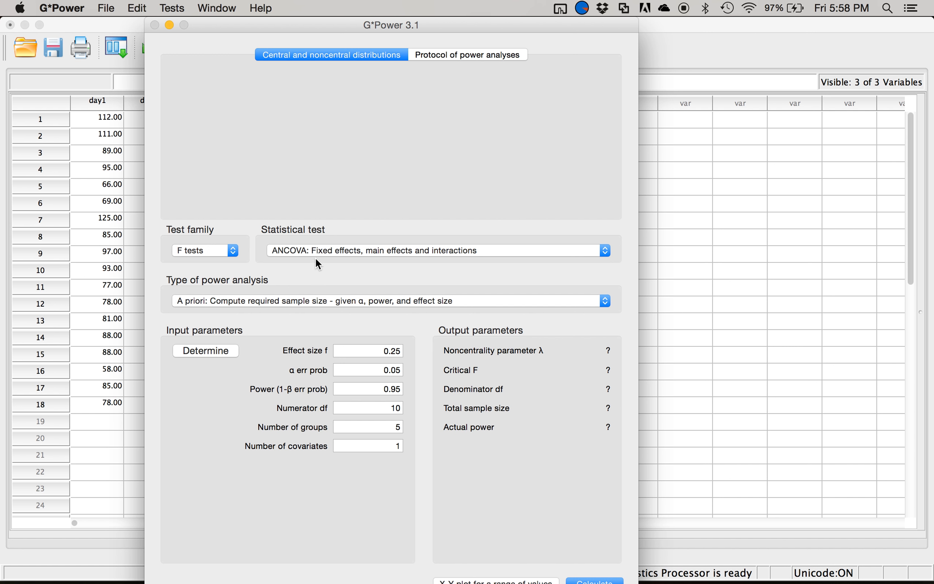
pyautogui.click(324, 249)
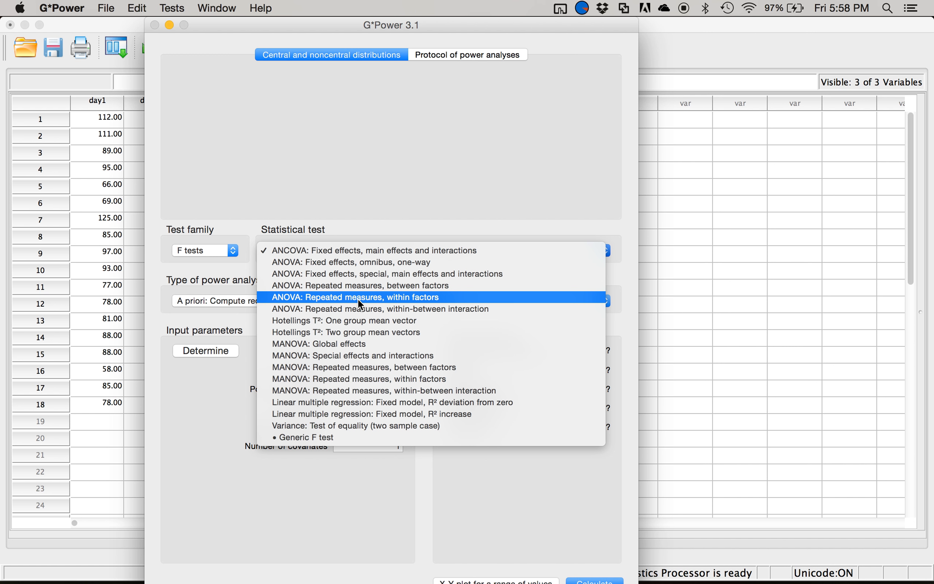
pyautogui.click(412, 299)
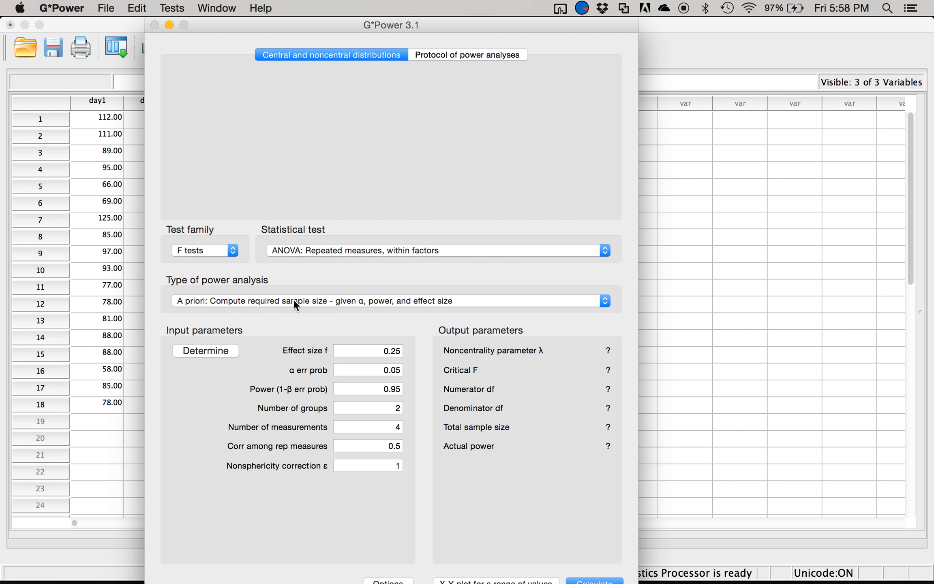
# - Determine effect size f directly from a partial η² of .09 and transfer it to the main window
pyautogui.click(202, 355)
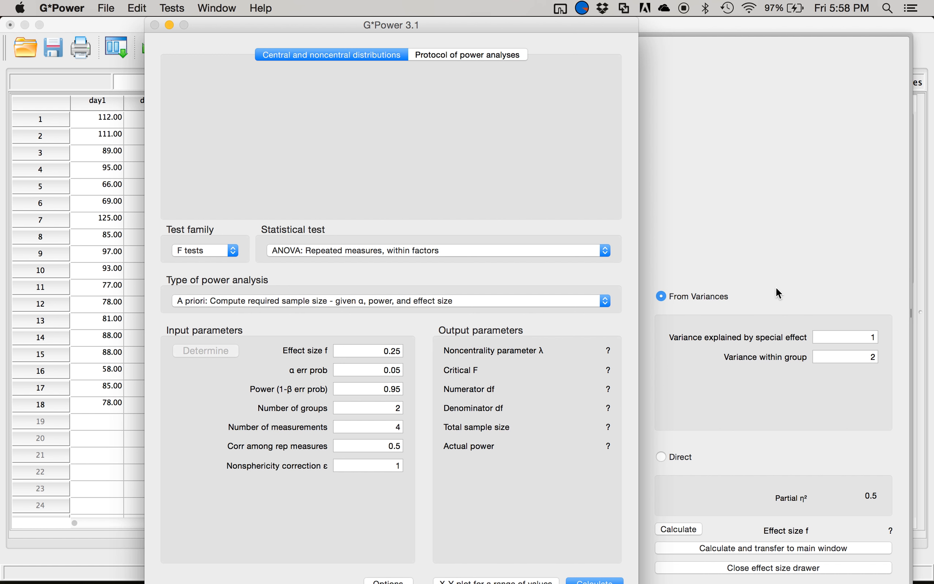
pyautogui.click(671, 457)
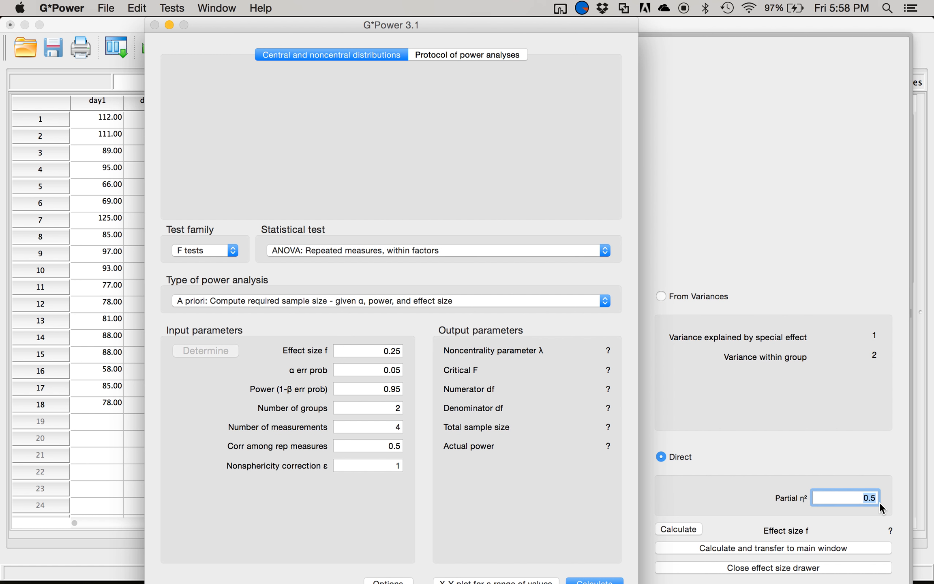
pyautogui.write('.09')
pyautogui.click(755, 550)
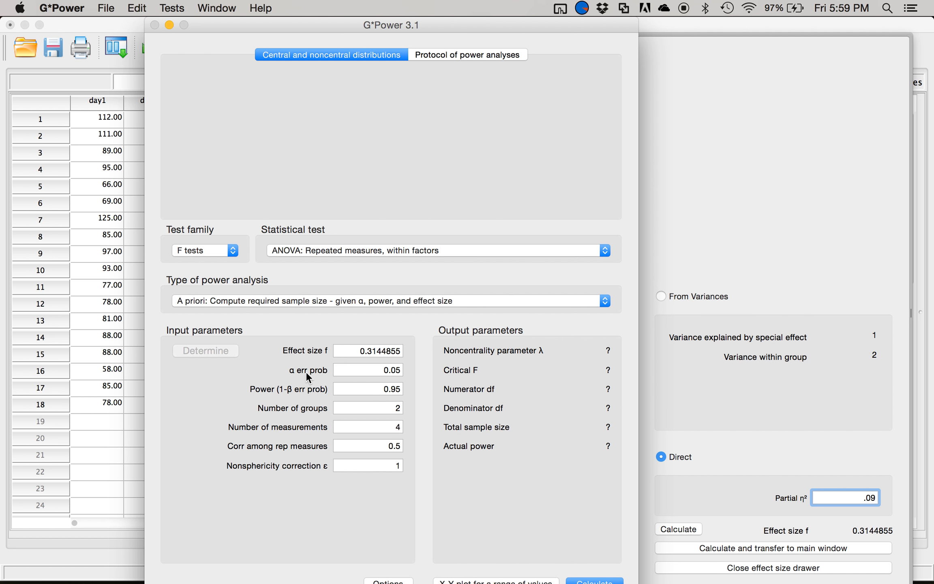
# - Set power to .80, number of groups to 1 and number of measurements to 3, and calculate the required sample size
pyautogui.doubleClick(385, 389)
pyautogui.press('BackSpace')
pyautogui.write('.80')
pyautogui.click(359, 389)
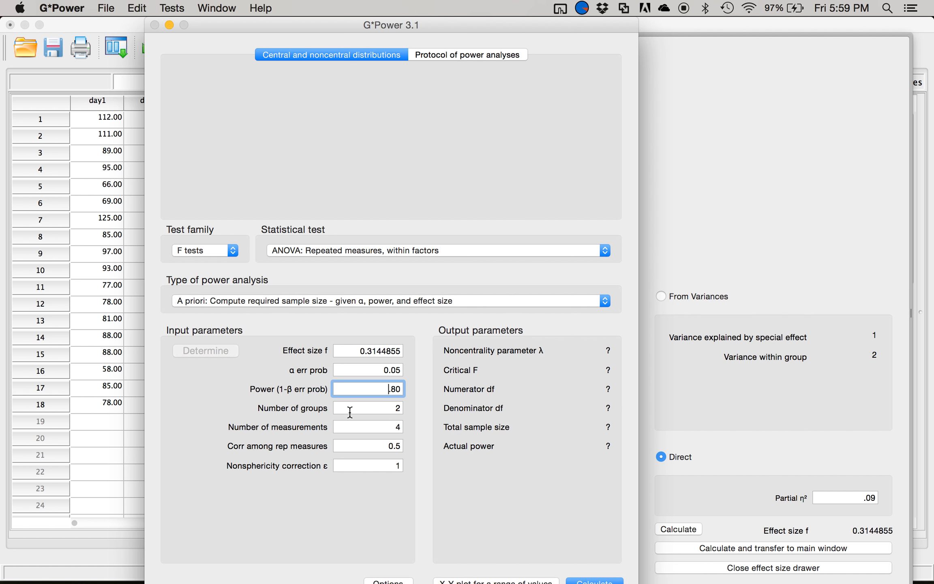
pyautogui.moveTo(396, 408); pyautogui.dragTo(415, 408)
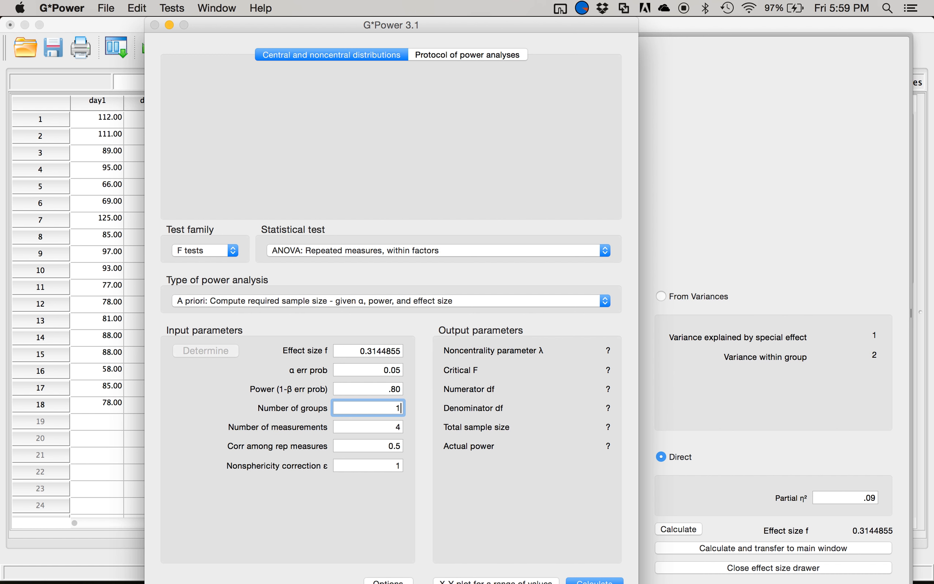
pyautogui.press('Tab')
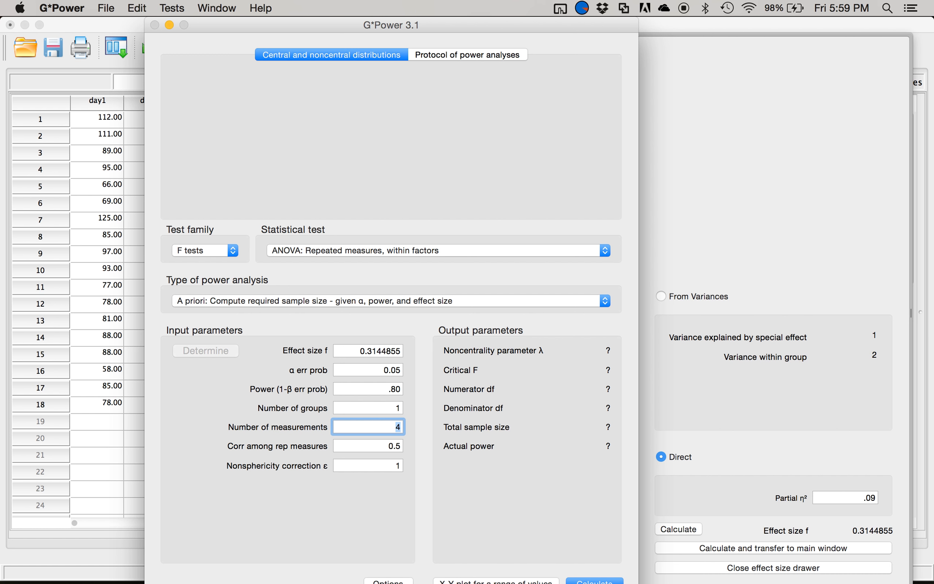
pyautogui.write('3')
pyautogui.press('Tab')
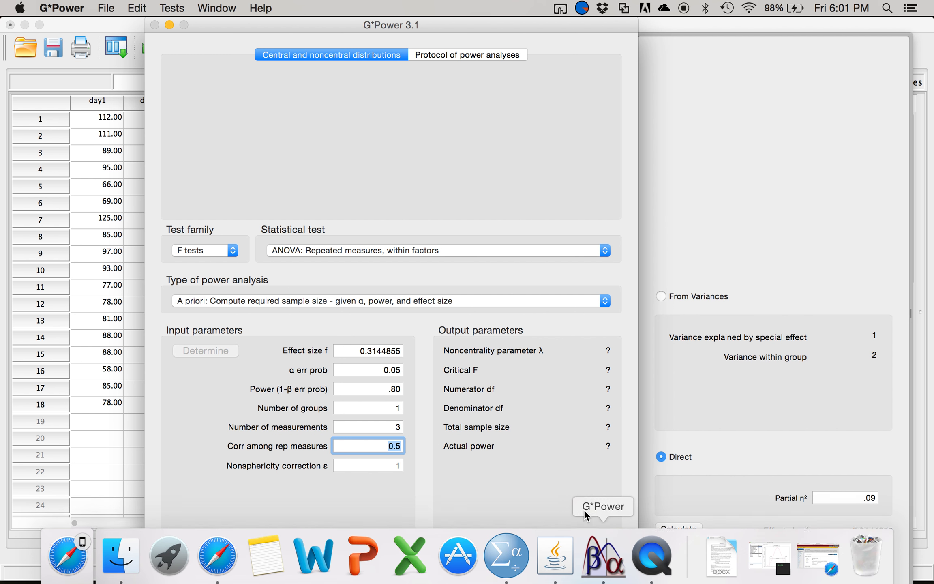
pyautogui.click(588, 580)
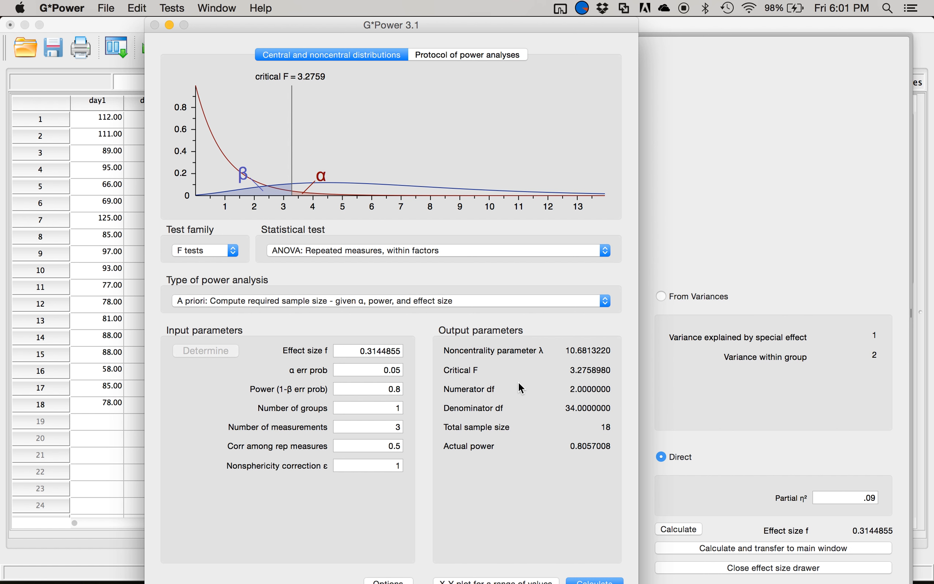
# - Change partial η² to .01, transfer the resulting effect size to the main window, and recalculate the required sample size
pyautogui.doubleClick(865, 498)
pyautogui.write('.01')
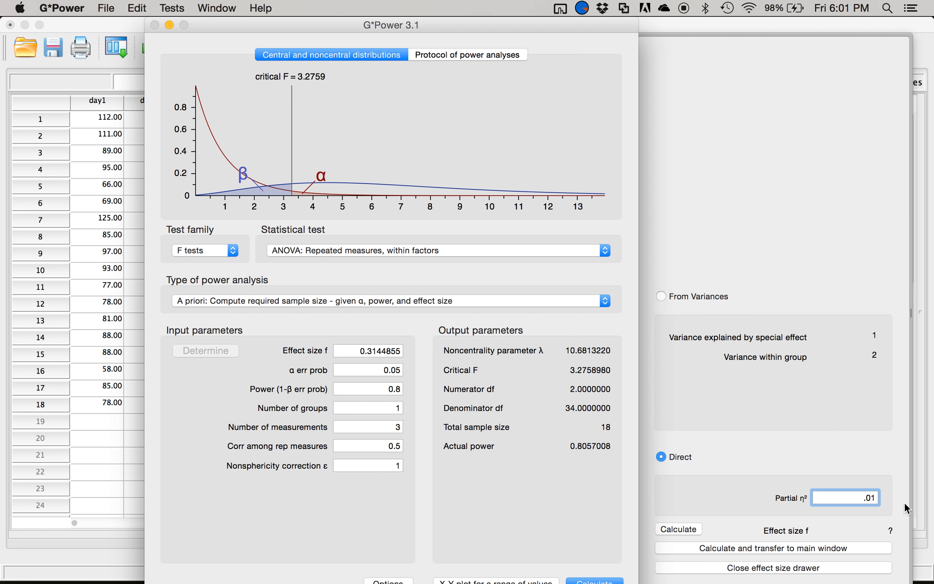
pyautogui.click(782, 549)
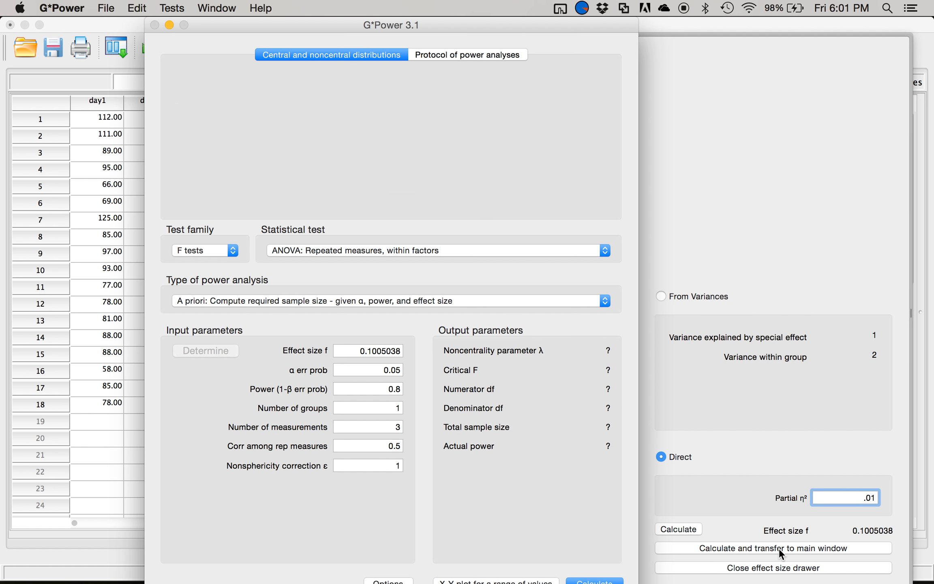
pyautogui.click(582, 581)
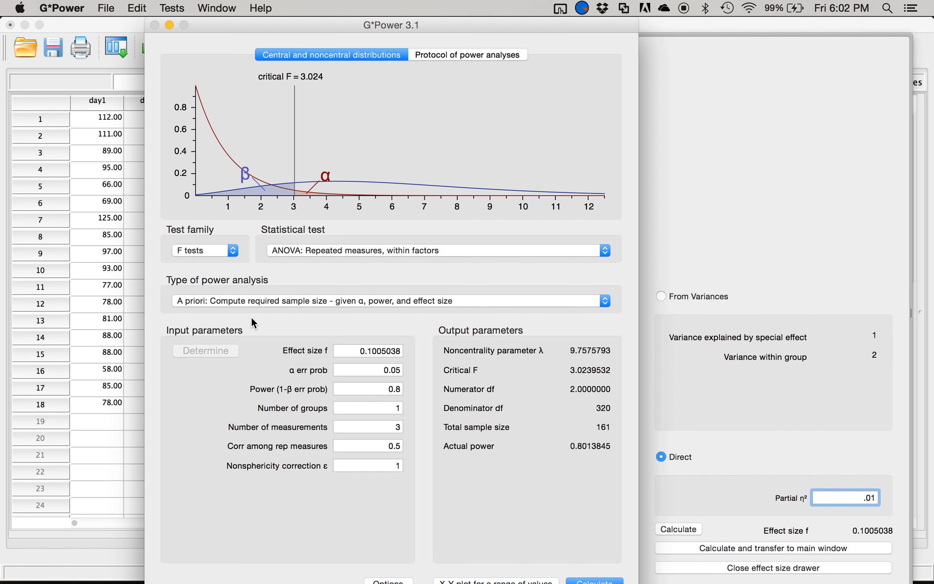
# - Switch to SPSS Statistics and set up a Frequencies analysis with day1, day2 and day3 as its variables
pyautogui.press('super+Tab')
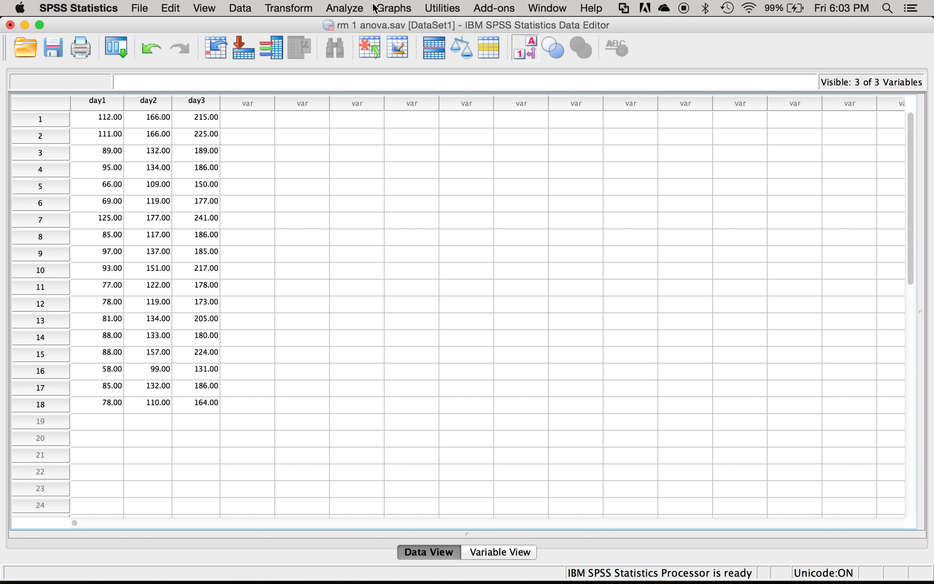
pyautogui.click(327, 8)
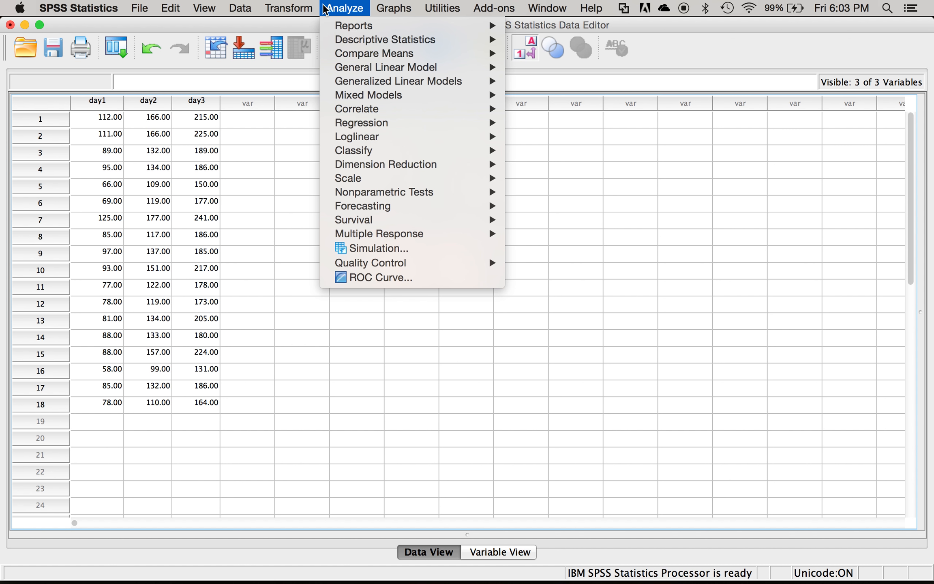
pyautogui.moveTo(400, 46)
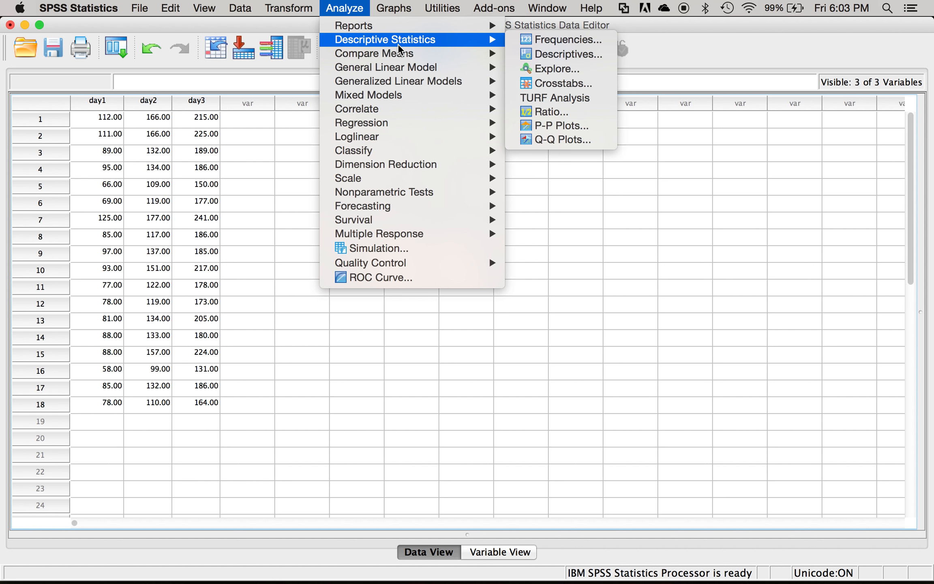
pyautogui.click(530, 42)
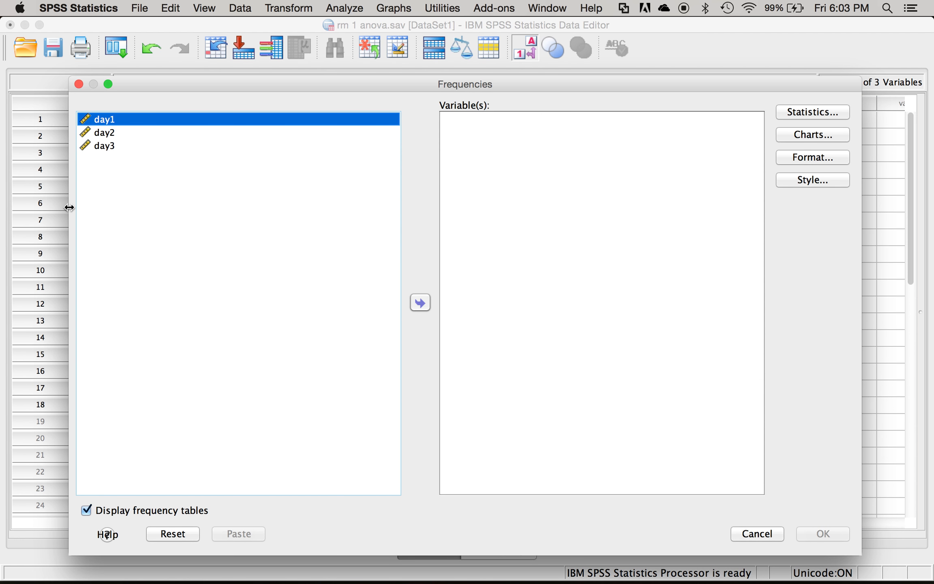
pyautogui.hotkey('shift', 'Down')
pyautogui.hotkey('shift', 'Down')
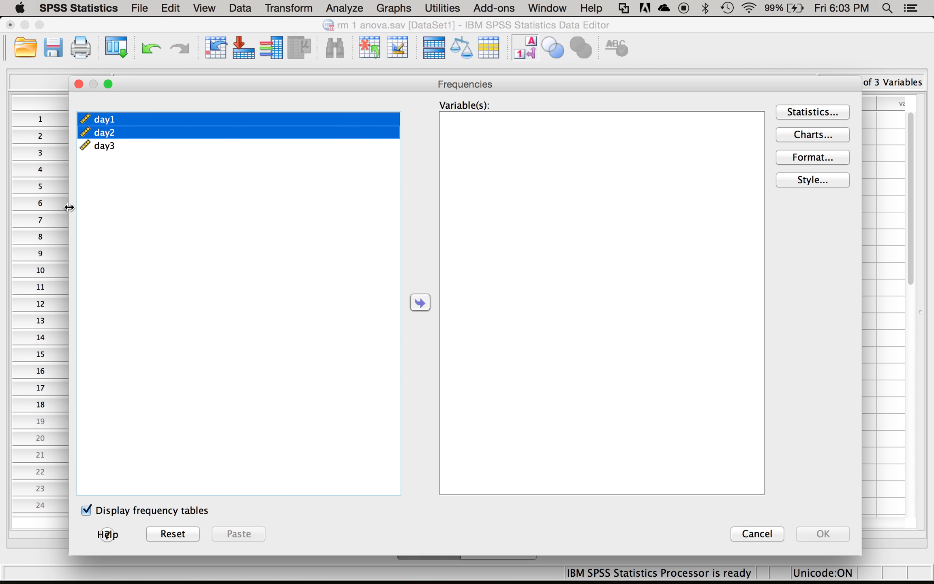
pyautogui.click(415, 313)
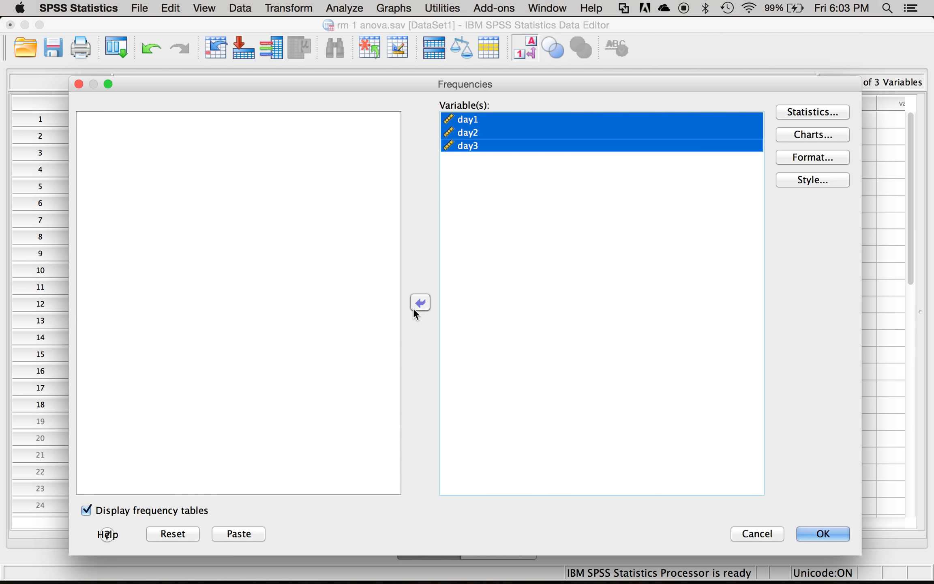
# - Request the mean, standard deviation, minimum, maximum, skewness and kurtosis as statistics for the Frequencies analysis
pyautogui.click(806, 120)
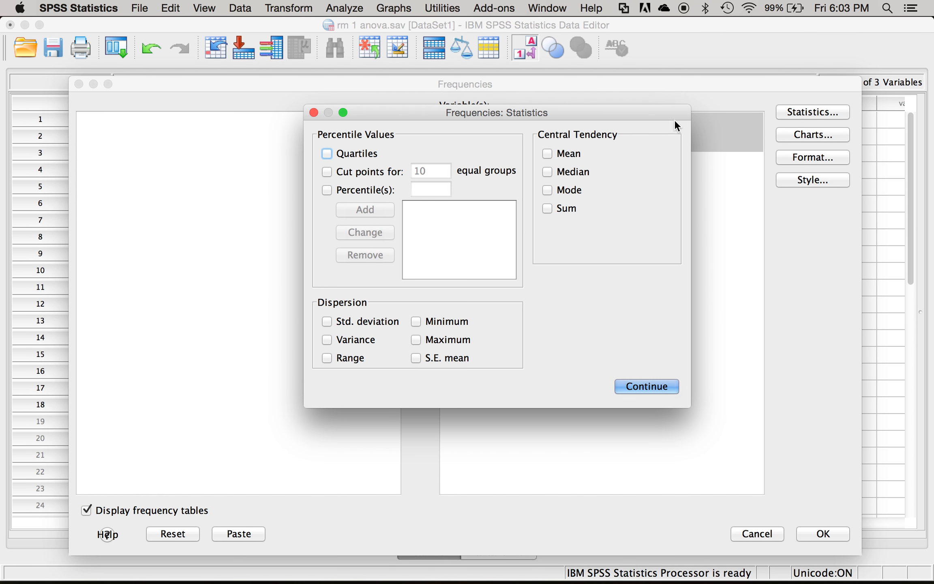
pyautogui.click(558, 157)
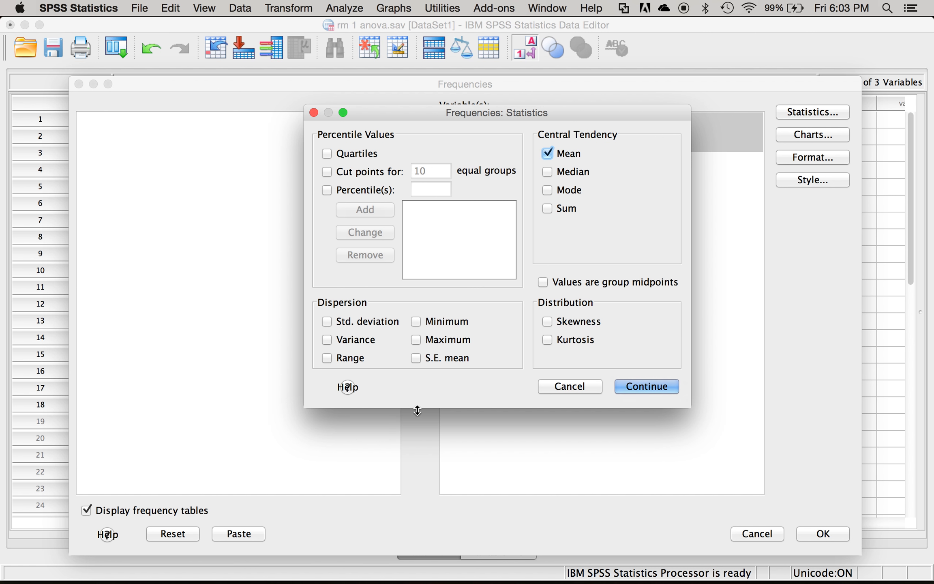
pyautogui.click(416, 321)
pyautogui.click(418, 340)
pyautogui.click(360, 323)
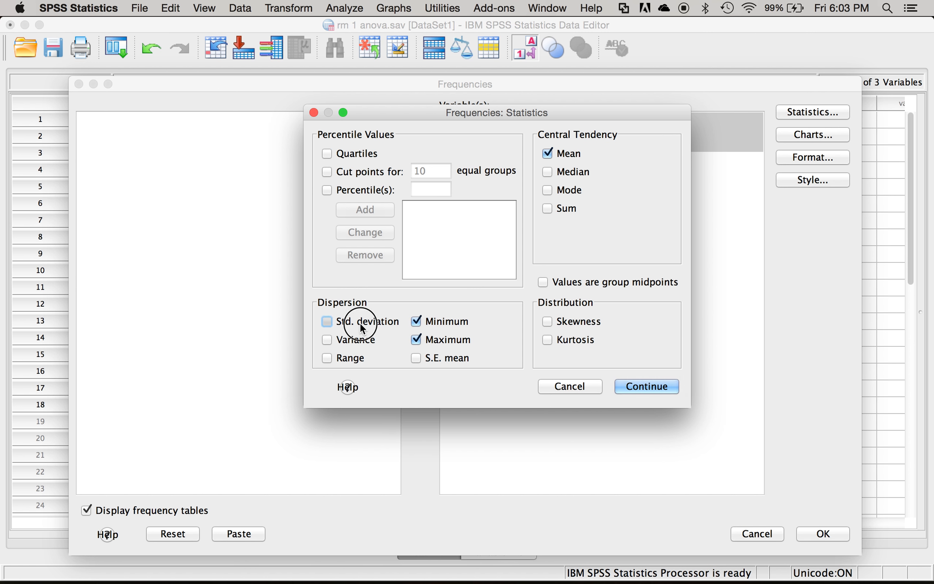
pyautogui.click(572, 338)
pyautogui.click(573, 321)
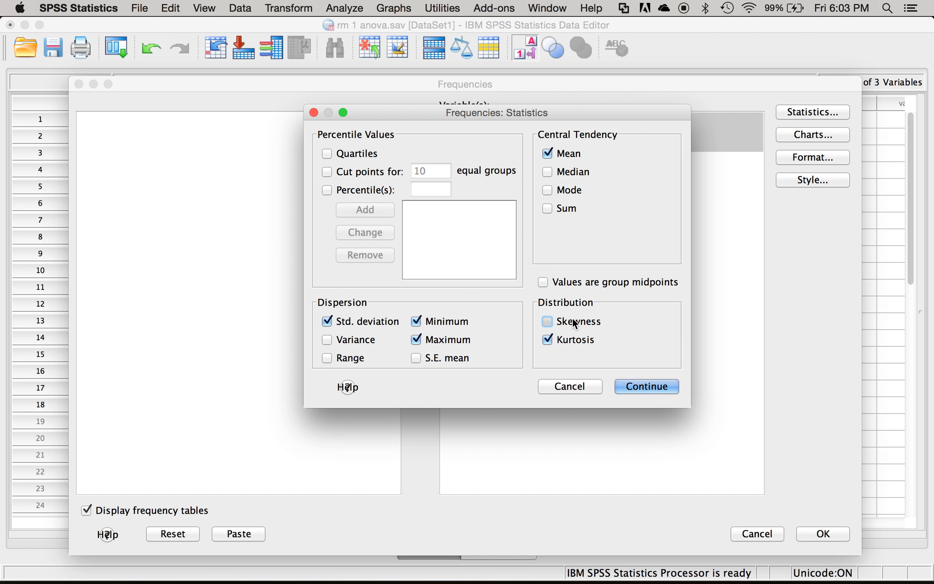
pyautogui.click(657, 386)
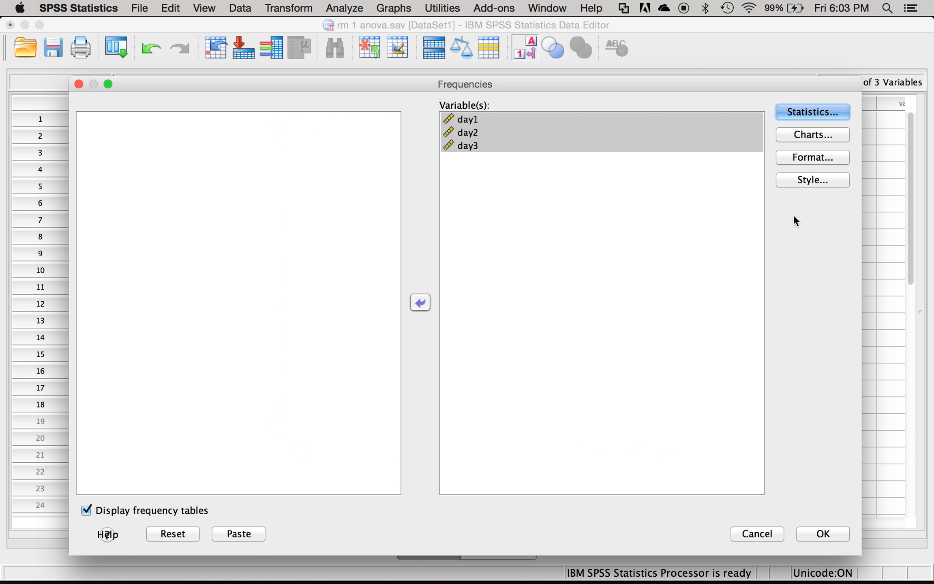
# - Add histograms without a normal curve, turn off the frequency tables, run the Frequencies analysis and enlarge the output window
pyautogui.click(795, 137)
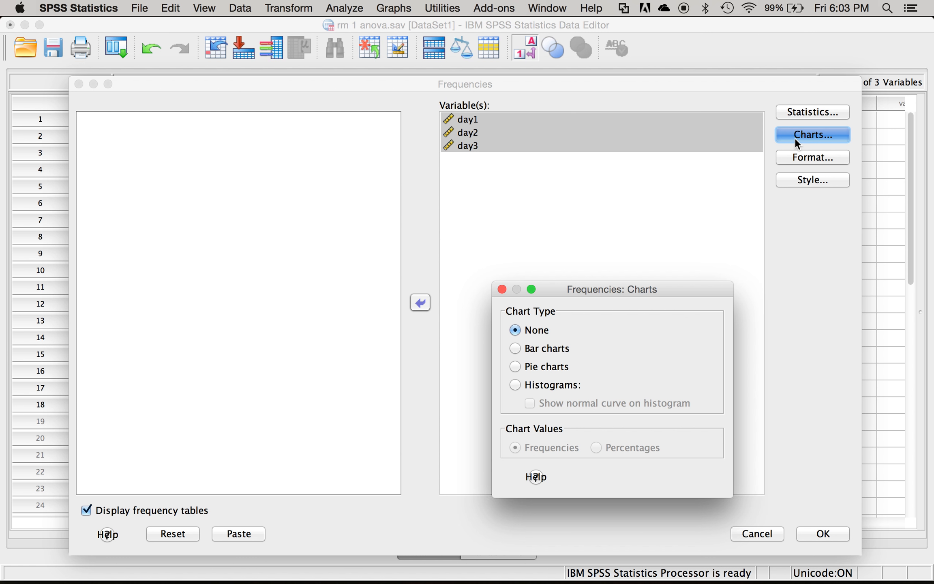
pyautogui.click(537, 382)
pyautogui.click(685, 474)
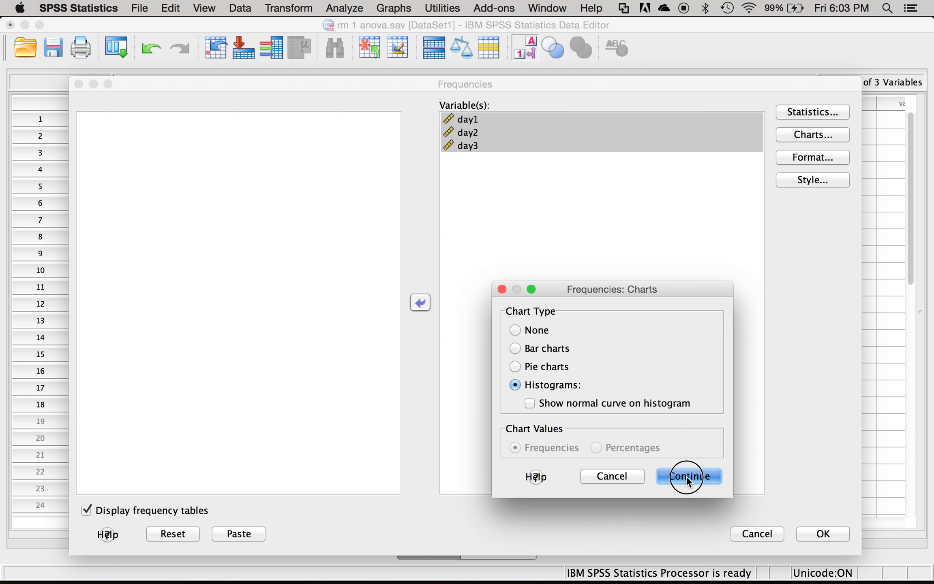
pyautogui.click(142, 514)
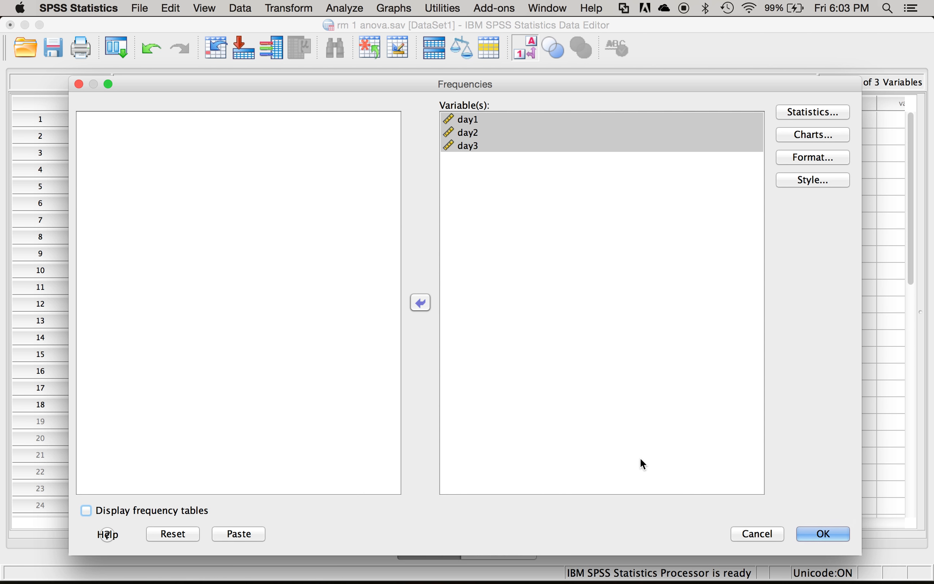
pyautogui.click(821, 535)
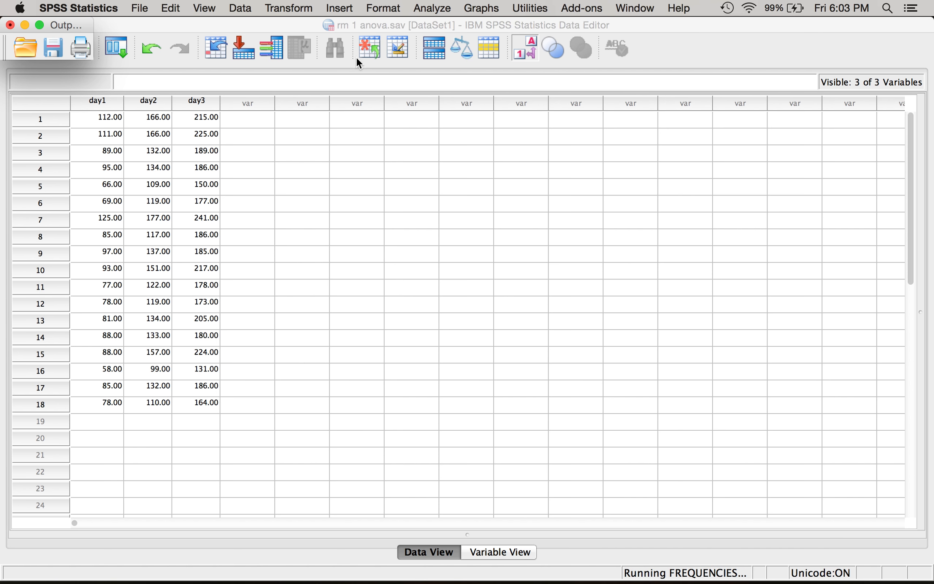
pyautogui.moveTo(74, 21); pyautogui.dragTo(91, 1)
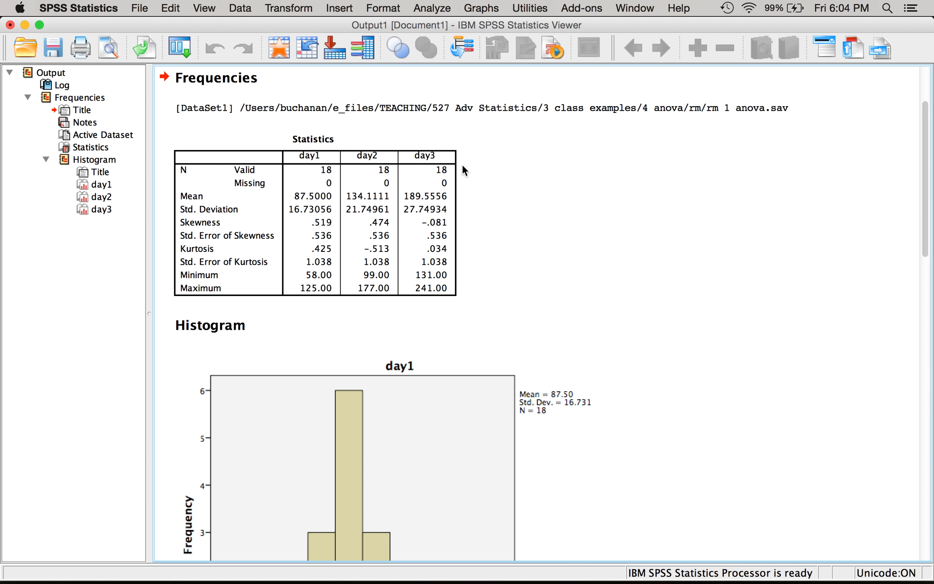
# - Examine the Frequencies statistics table and the day1, day2 and day3 histograms for accuracy, missing data and distribution shape
pyautogui.click(263, 224)
pyautogui.scroll(-5, 584, 192)
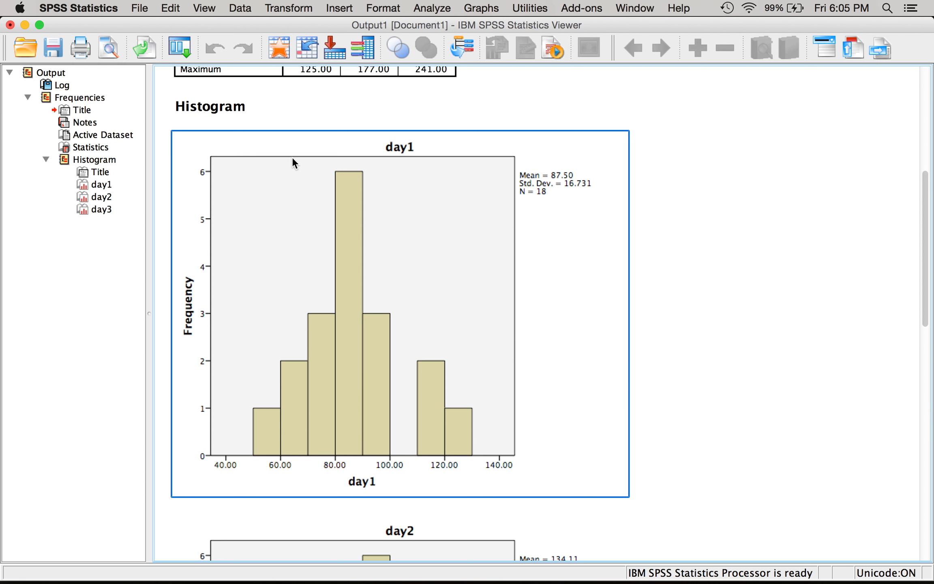
pyautogui.scroll(-1, 400, 327)
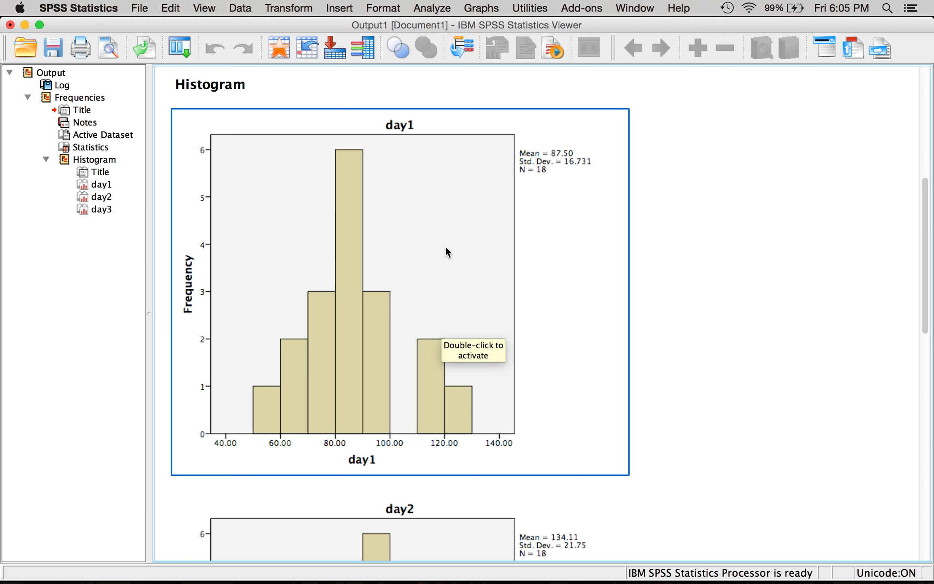
pyautogui.scroll(-10, 446, 246)
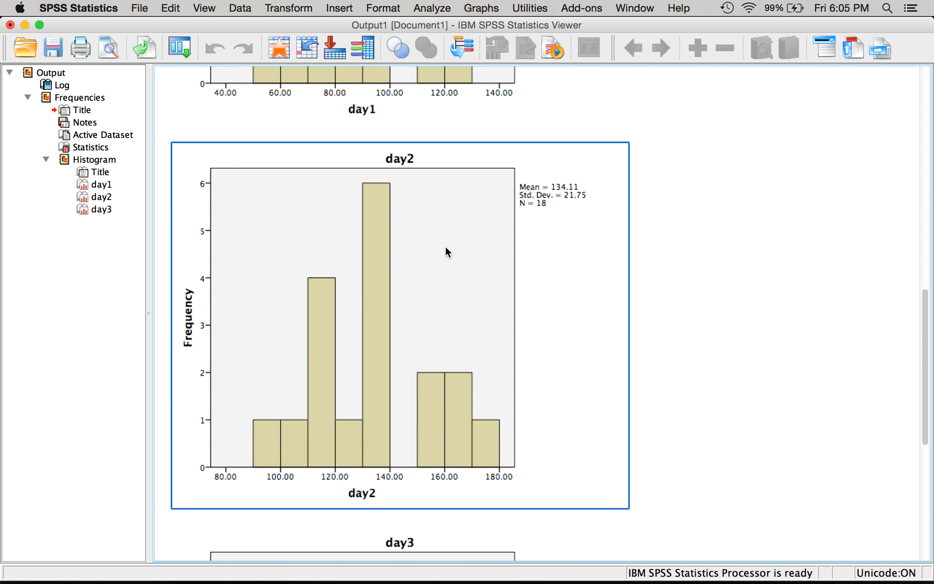
pyautogui.scroll(-8, 446, 248)
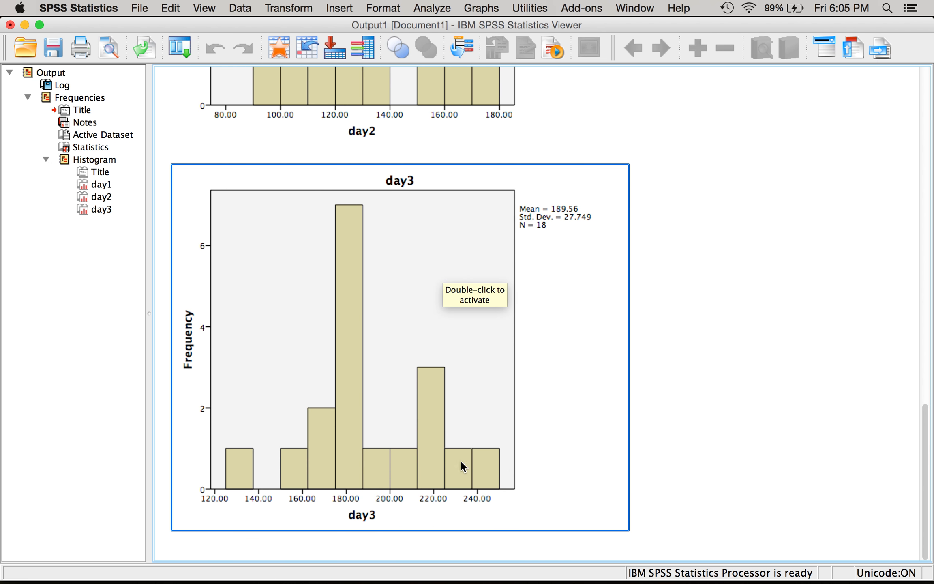
pyautogui.scroll(18, 245, 427)
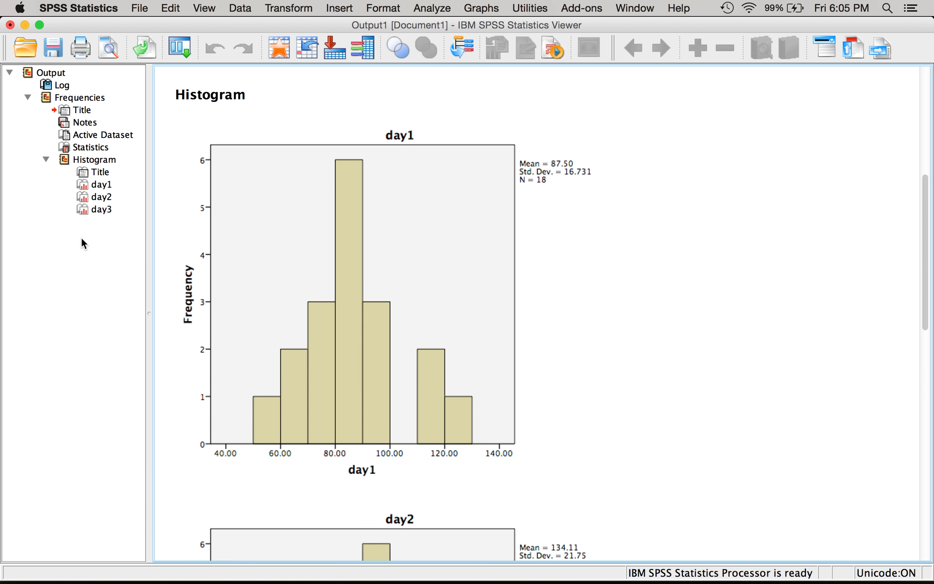
pyautogui.scroll(9, 206, 276)
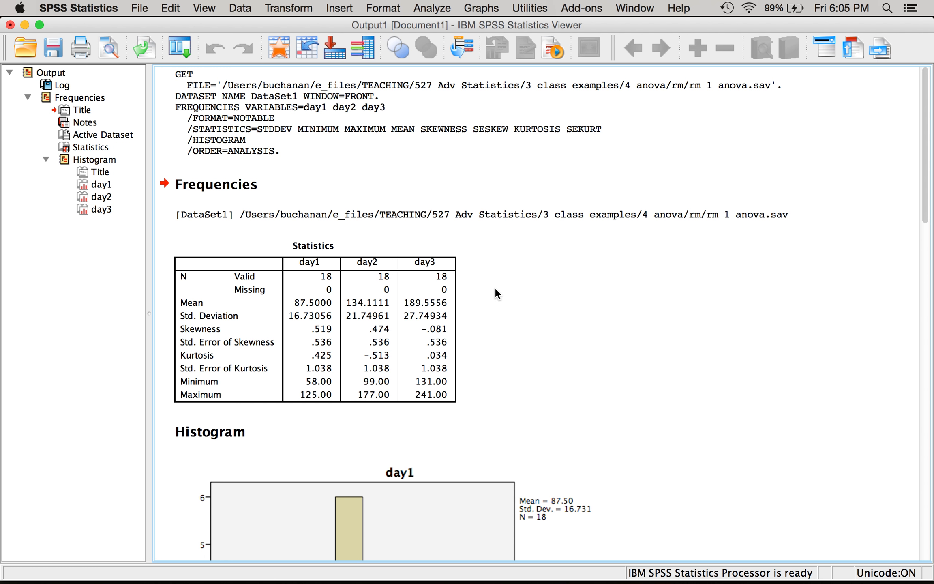
# - Run Descriptives on day1, day2 and day3, saving the standardized values as variables
pyautogui.click(421, 8)
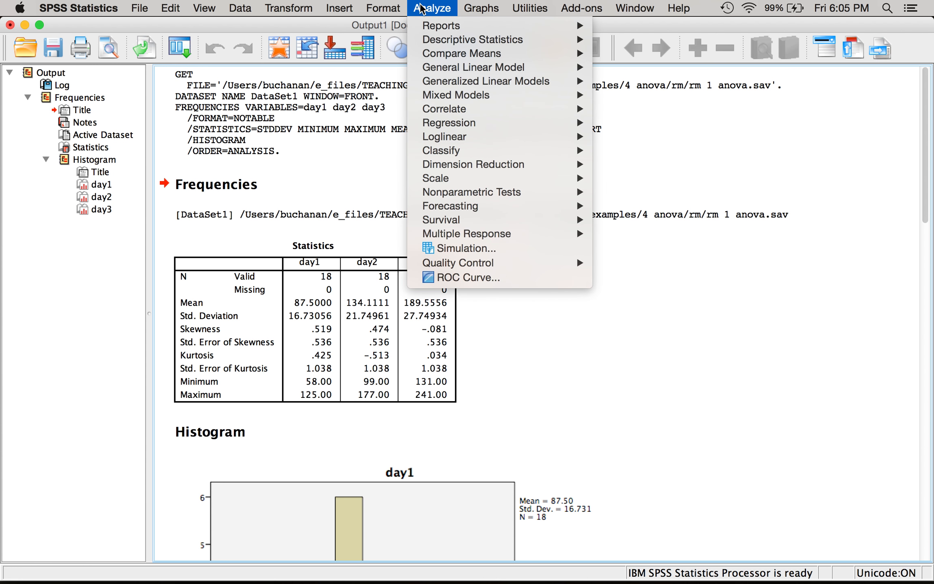
pyautogui.moveTo(515, 39)
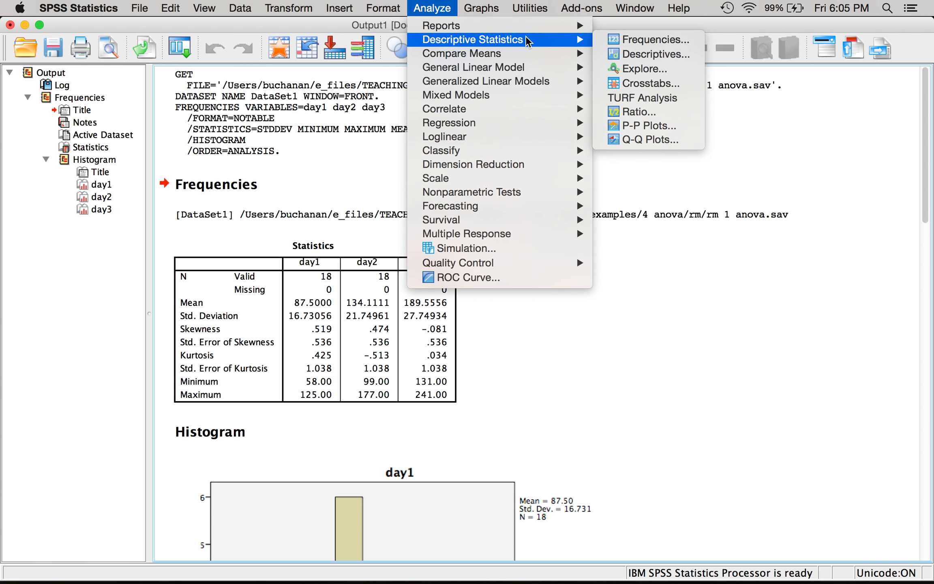
pyautogui.click(651, 60)
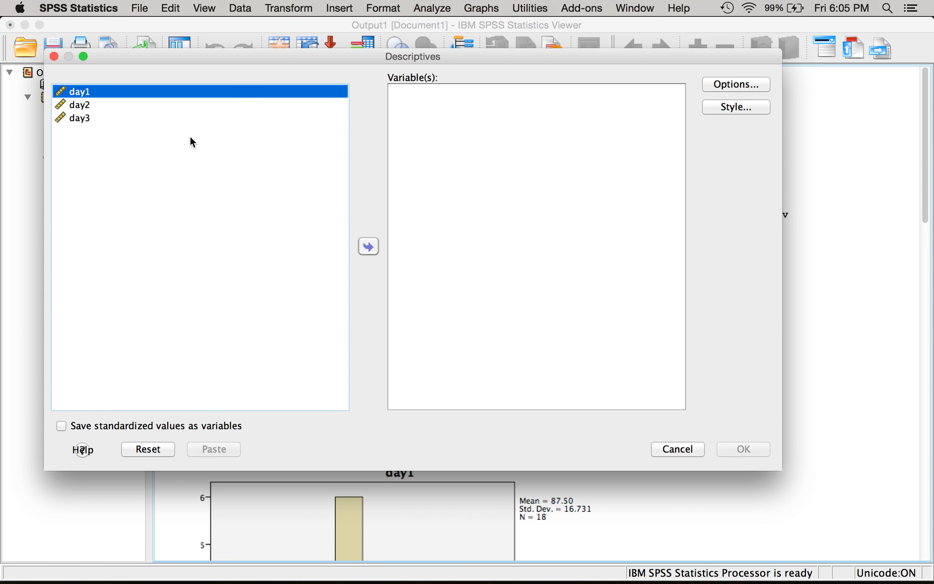
pyautogui.hotkey('shift', 'Down')
pyautogui.hotkey('shift', 'Down')
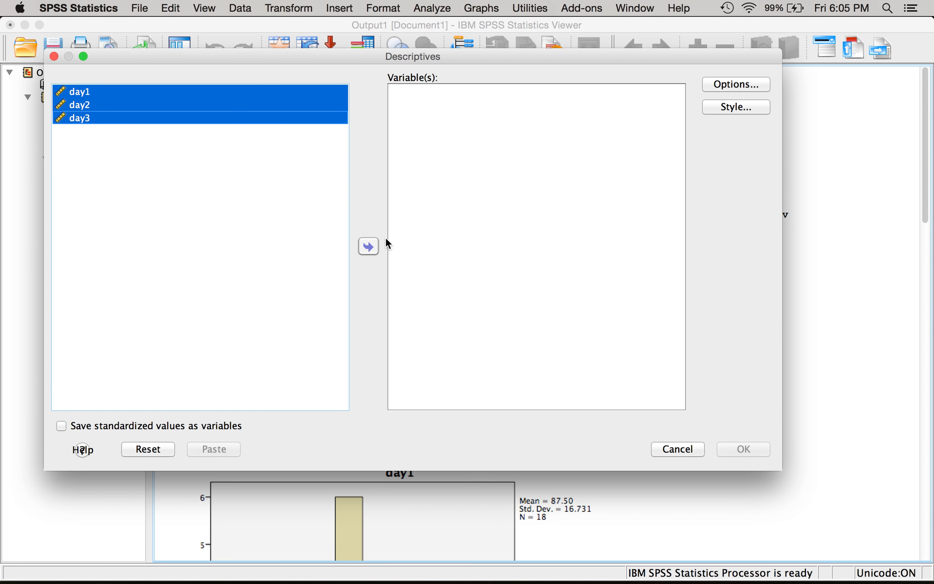
pyautogui.click(370, 246)
pyautogui.click(117, 427)
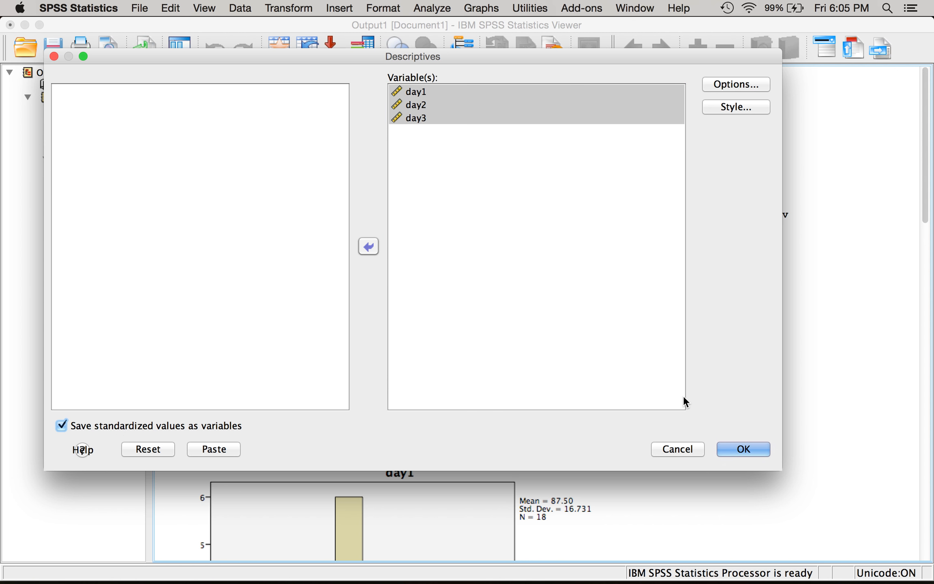
pyautogui.click(734, 453)
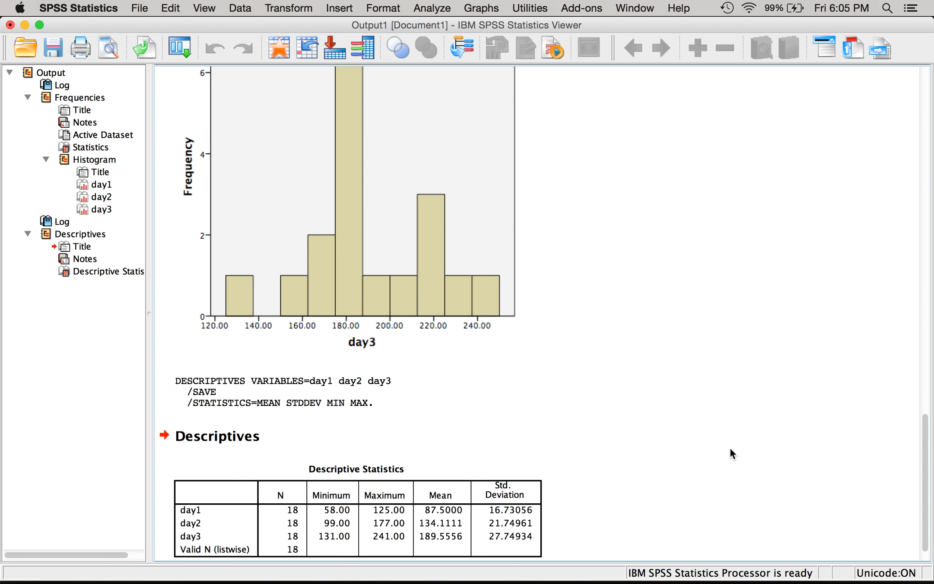
# - Return to the data and sort the cases by Zday1 in ascending order
pyautogui.click(273, 49)
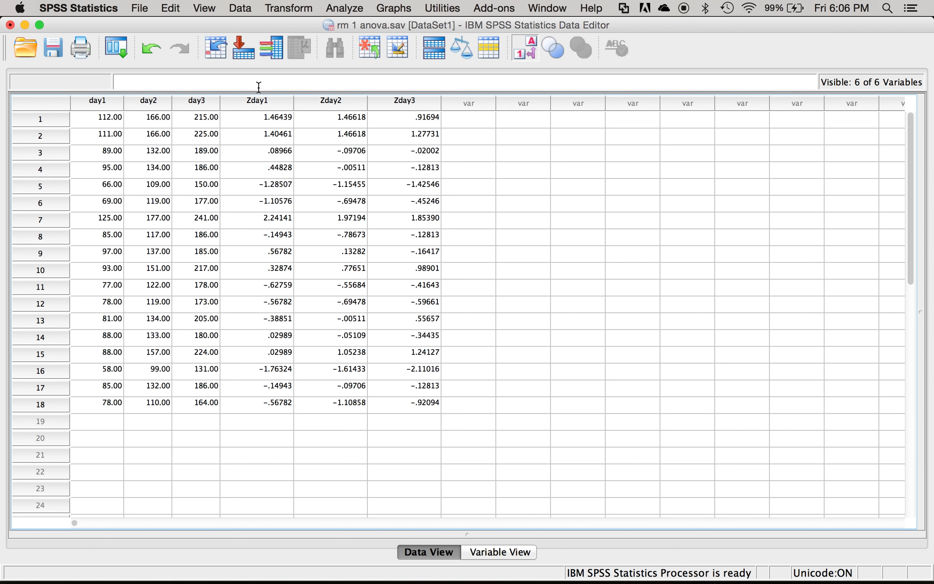
pyautogui.rightClick(250, 102)
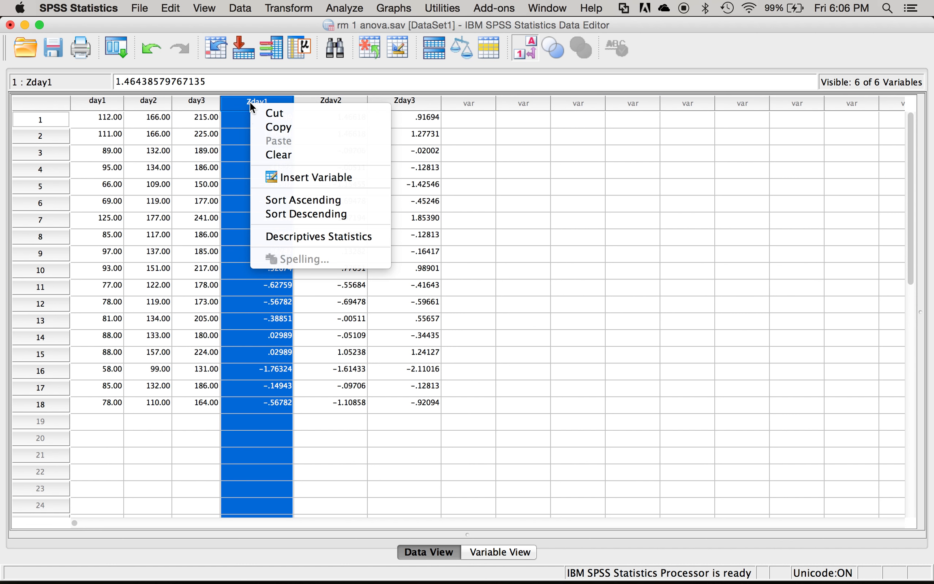
pyautogui.click(296, 201)
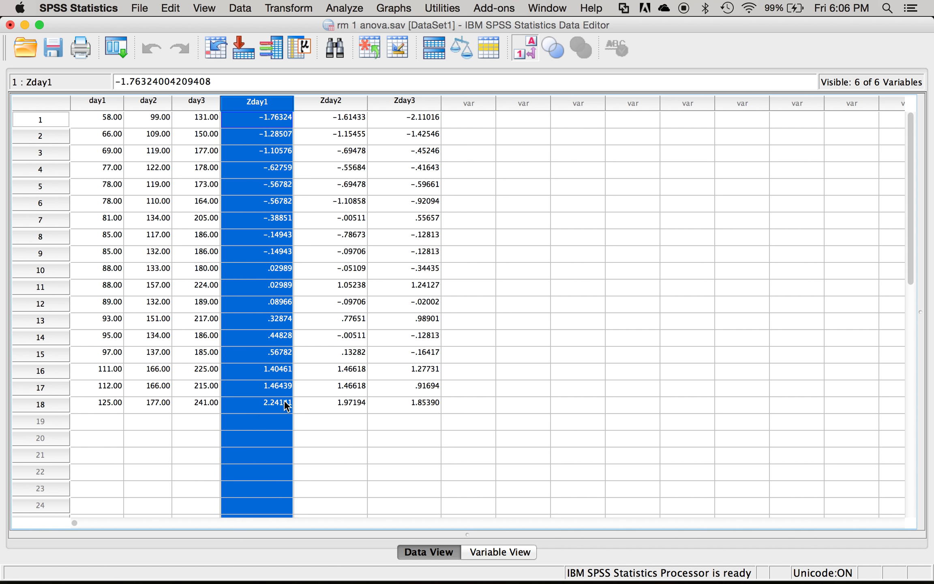
# - Try to sort the cases in ascending order directly from the Zday2 column
pyautogui.click(334, 101)
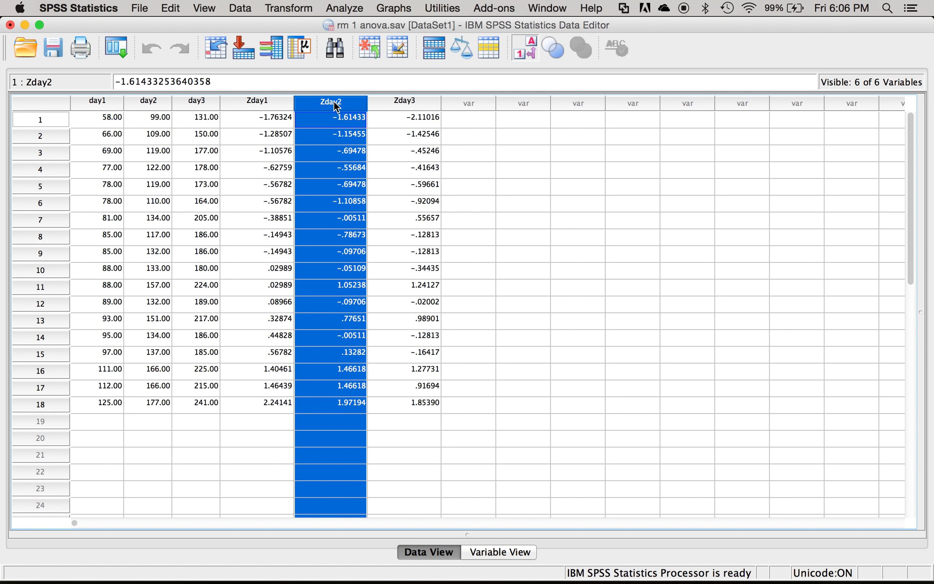
pyautogui.rightClick(334, 101)
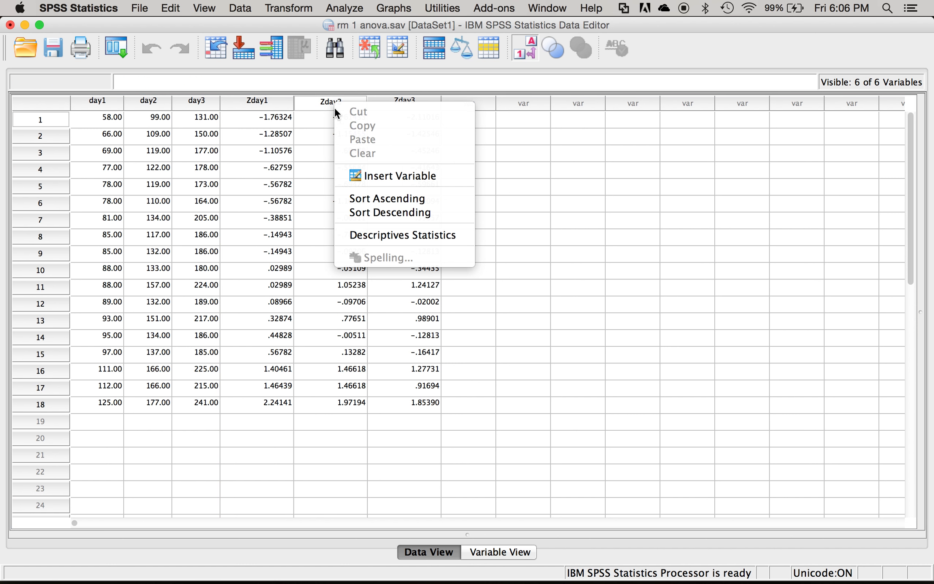
pyautogui.click(302, 104)
pyautogui.rightClick(303, 104)
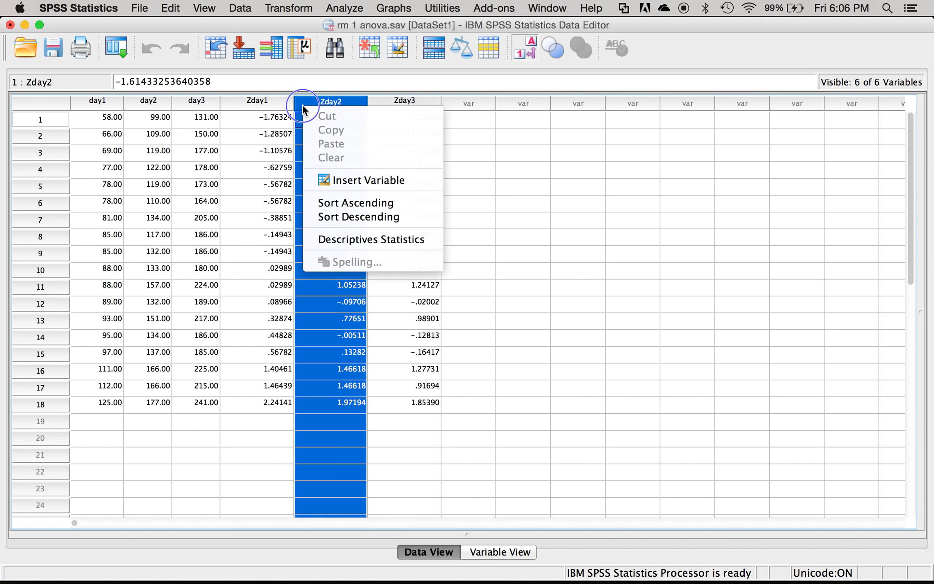
pyautogui.click(334, 202)
pyautogui.click(356, 102)
pyautogui.rightClick(358, 101)
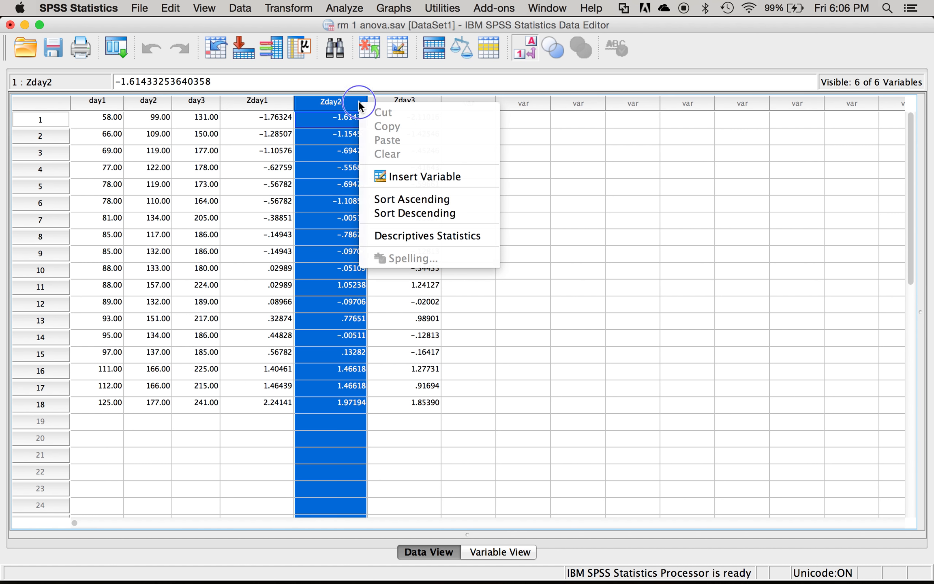
pyautogui.click(348, 98)
pyautogui.rightClick(347, 96)
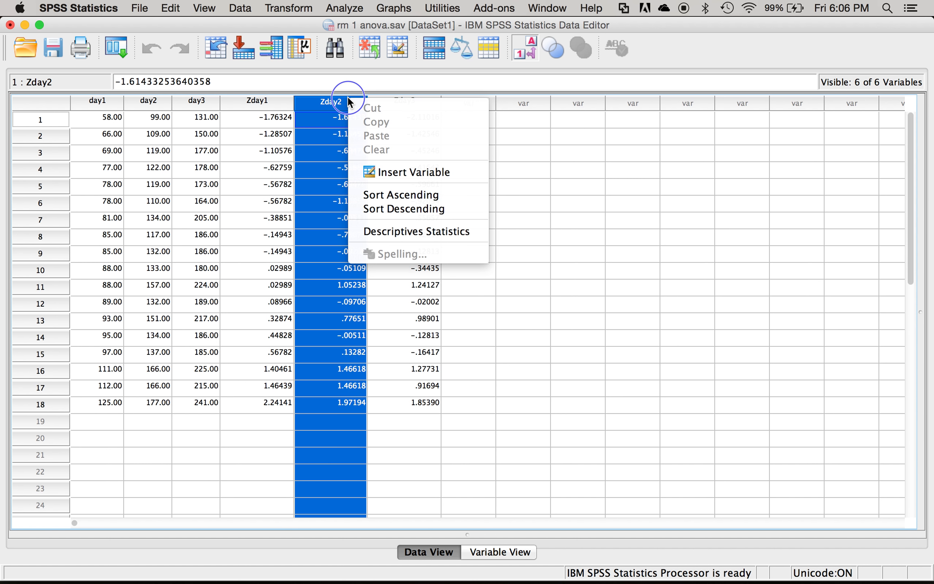
pyautogui.click(390, 197)
pyautogui.click(342, 187)
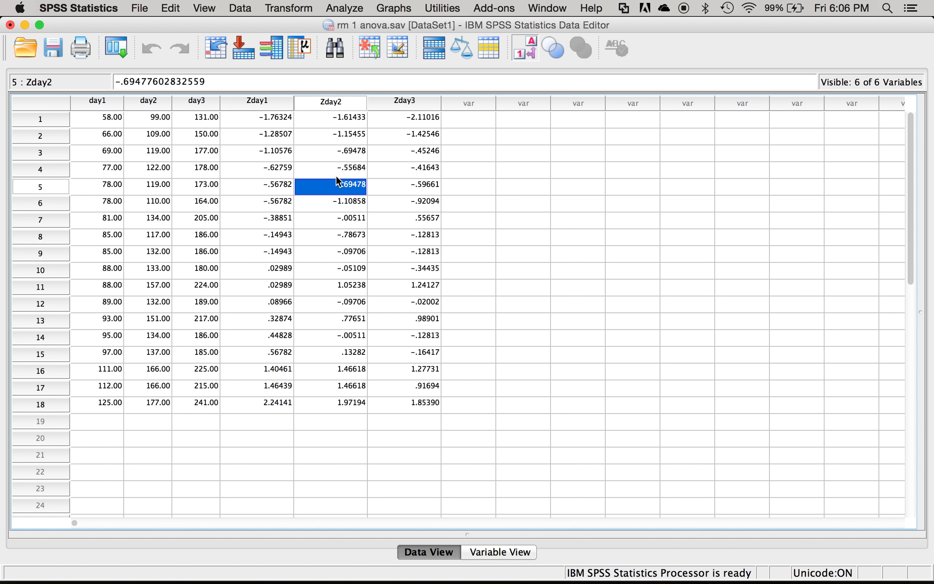
# - Use Sort Cases to order the data by Zday2 ascending, and go back to the data
pyautogui.click(240, 9)
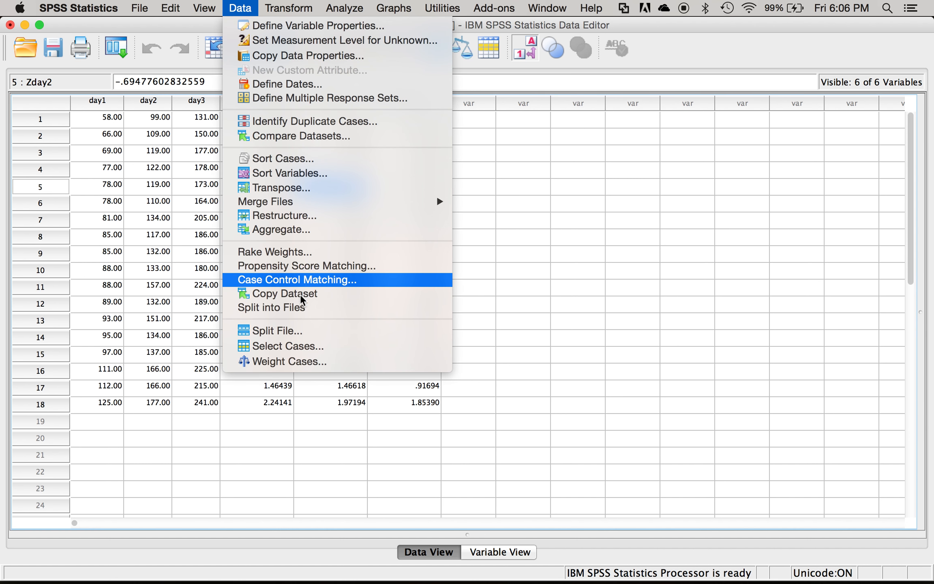
pyautogui.click(315, 162)
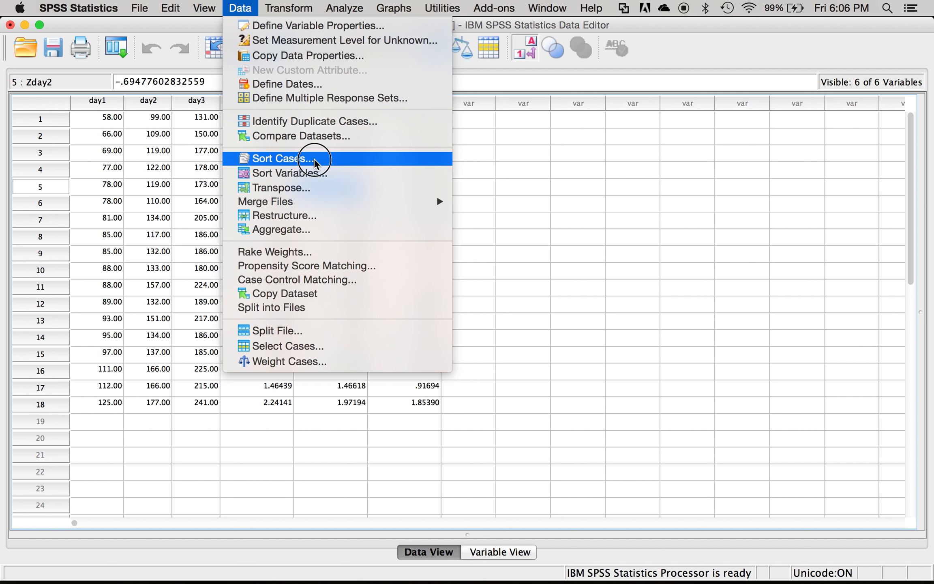
pyautogui.click(377, 215)
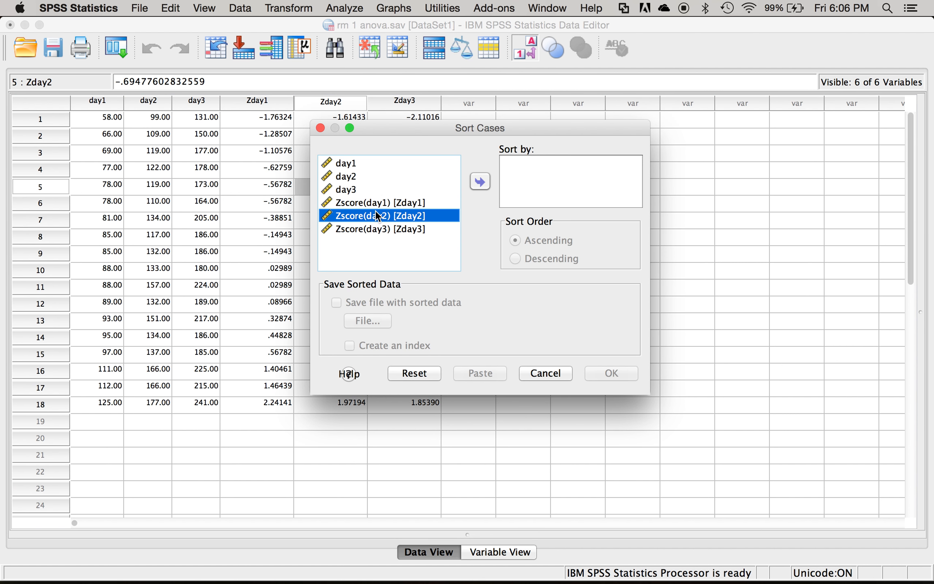
pyautogui.click(478, 183)
pyautogui.click(604, 373)
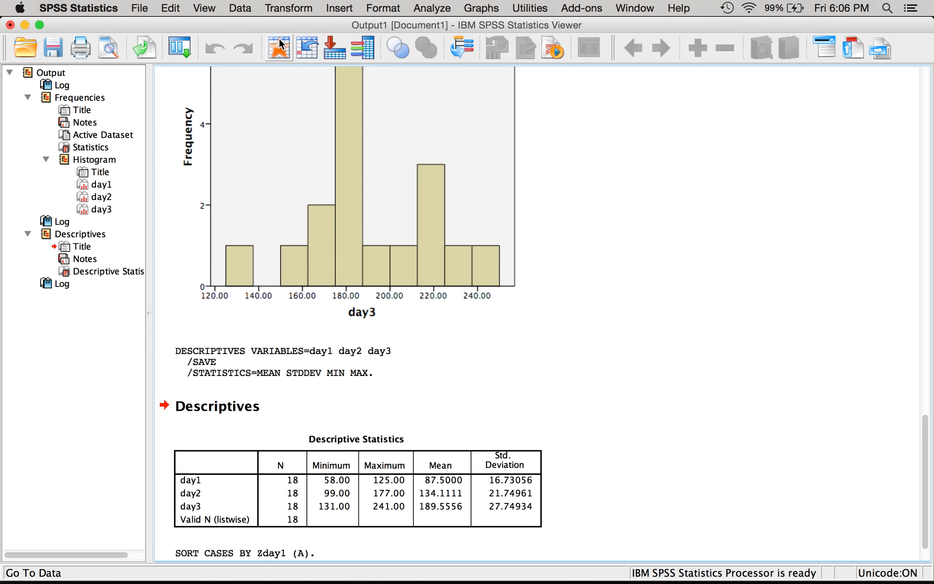
pyautogui.click(279, 43)
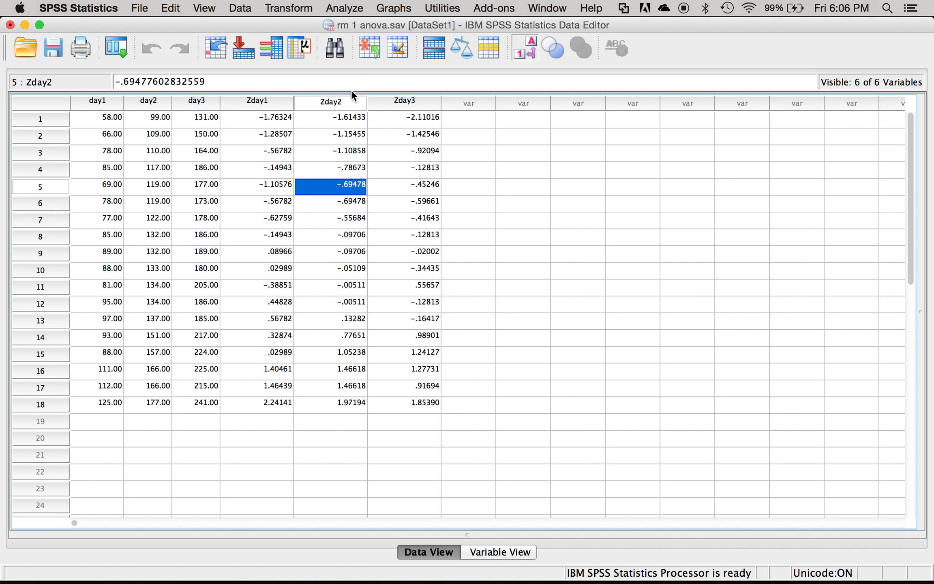
# - Sort the cases by Zday3 in ascending order, replacing Zday2 as the sort variable
pyautogui.click(240, 9)
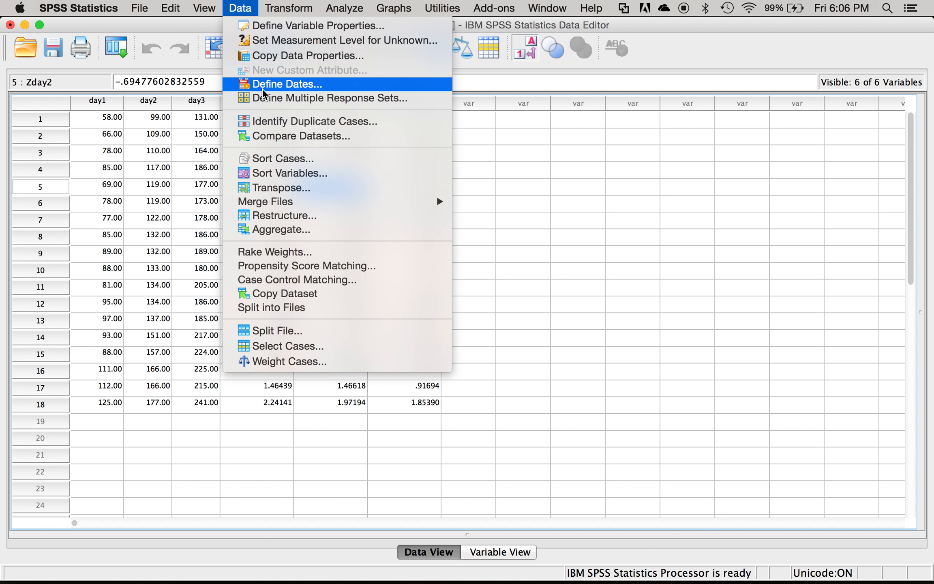
pyautogui.click(287, 162)
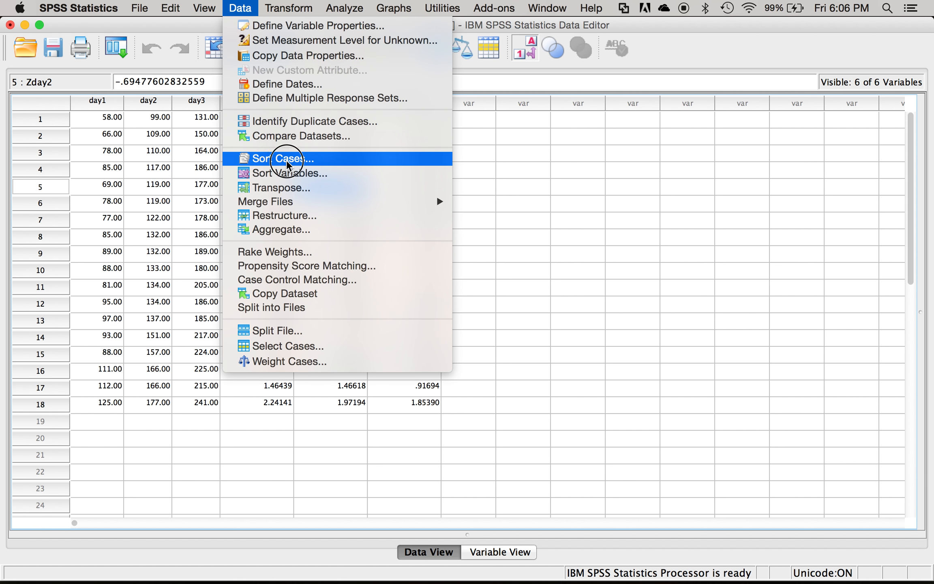
pyautogui.click(526, 162)
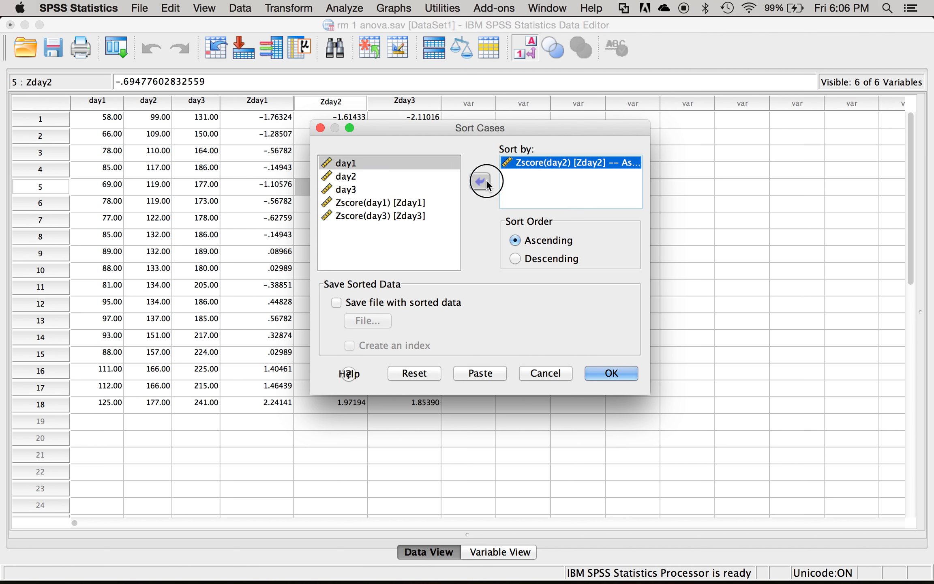
pyautogui.click(486, 180)
pyautogui.click(411, 227)
pyautogui.click(480, 182)
pyautogui.click(613, 374)
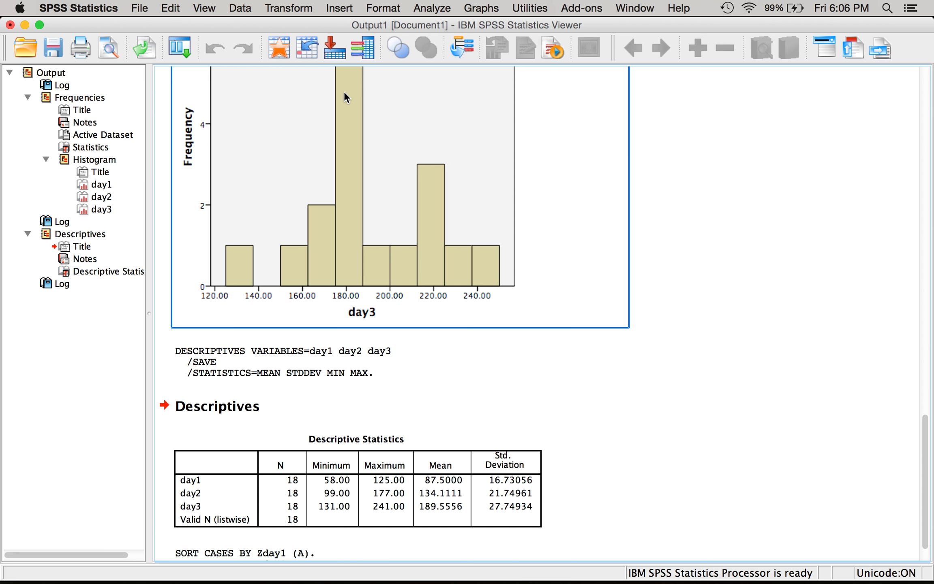
# - Return to the data and delete the Zday1, Zday2 and Zday3 variables
pyautogui.click(279, 48)
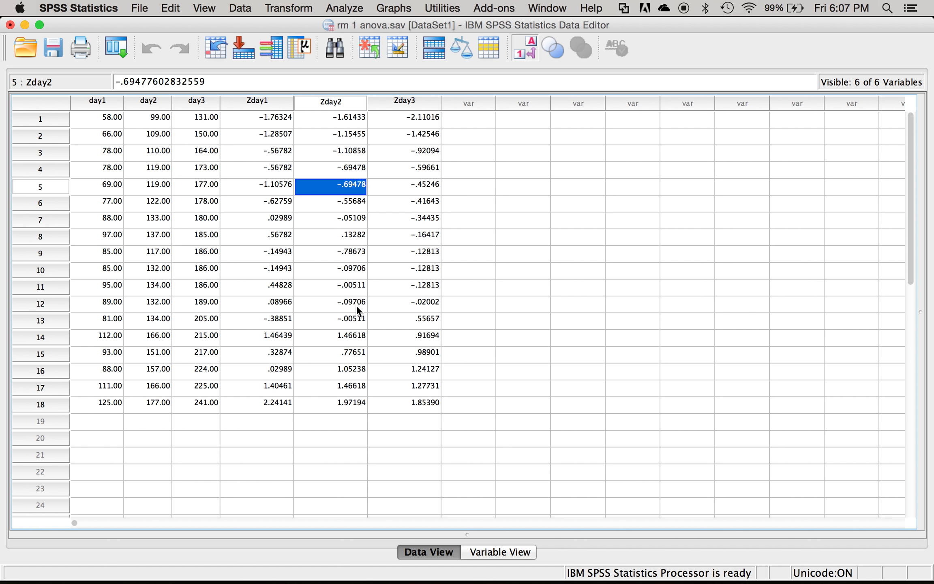
pyautogui.moveTo(274, 98); pyautogui.dragTo(374, 107)
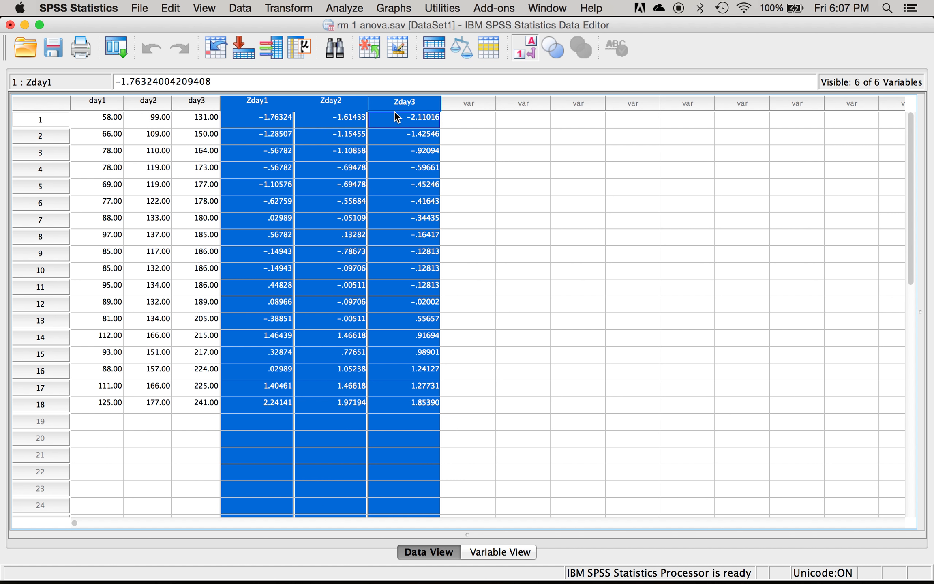
pyautogui.press('Delete')
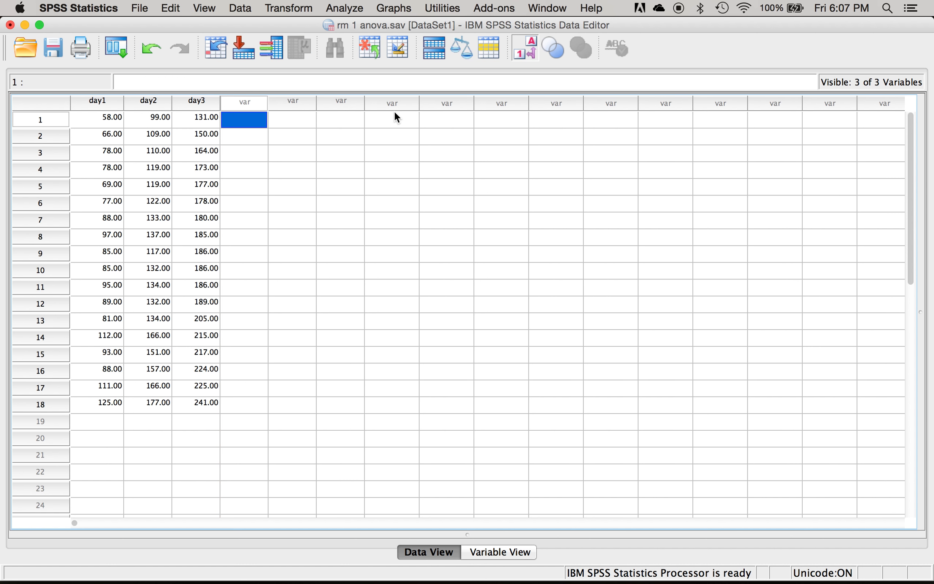
# - Compute a new variable named random with the random-number expression RV.CHISQ(7)
pyautogui.click(293, 13)
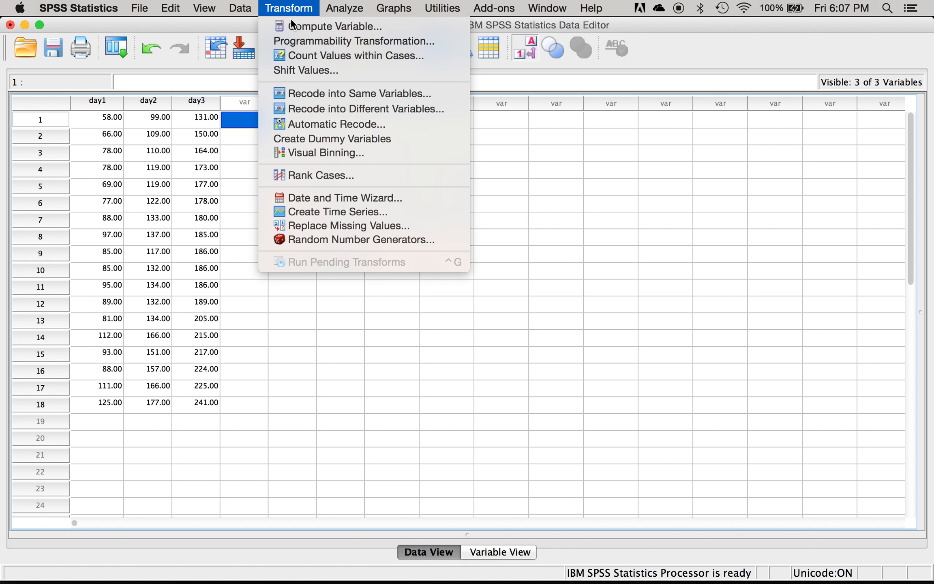
pyautogui.click(295, 26)
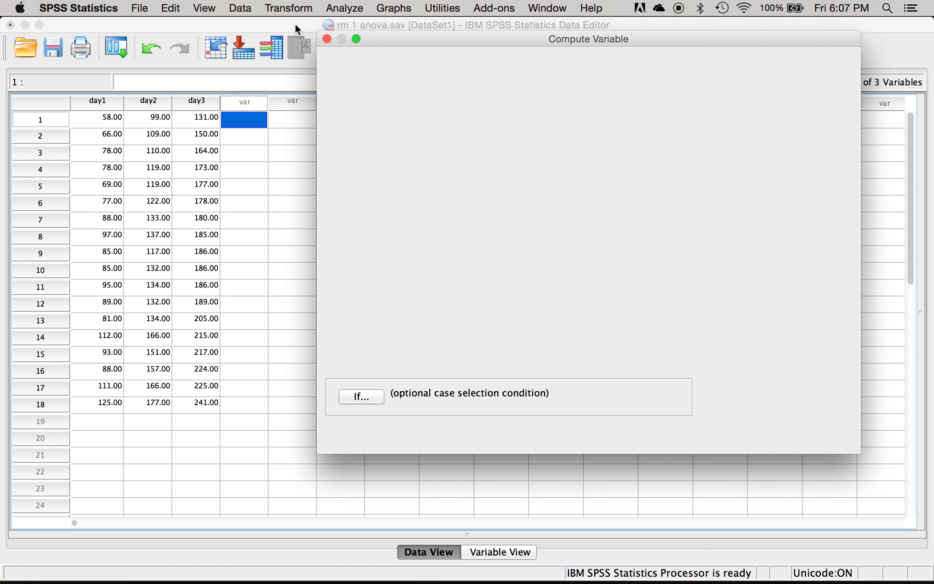
pyautogui.write('random')
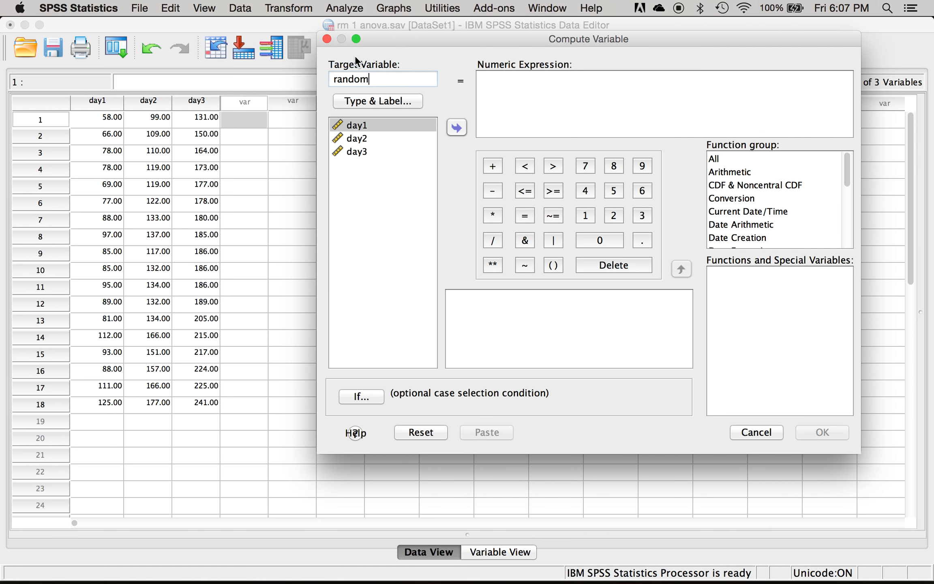
pyautogui.click(612, 96)
pyautogui.click(729, 186)
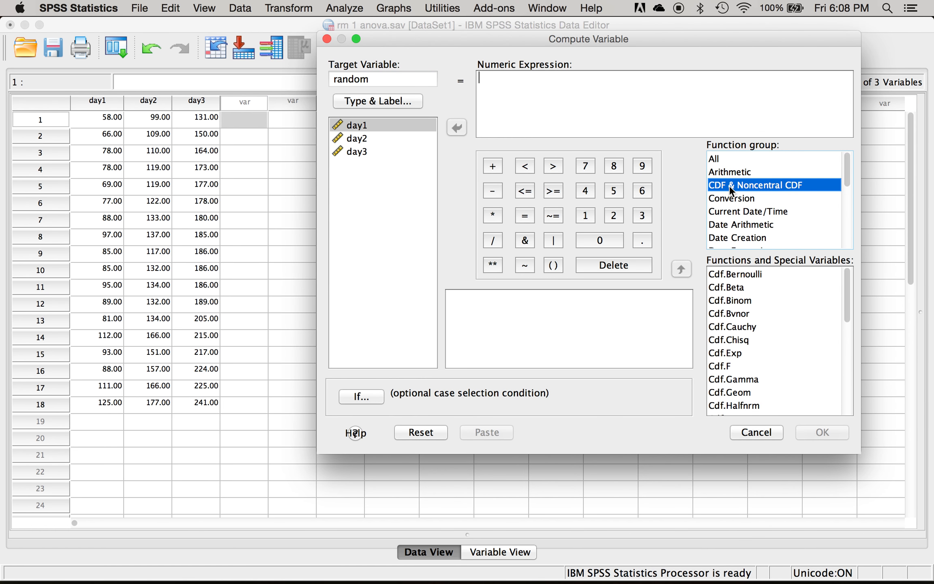
pyautogui.press('r')
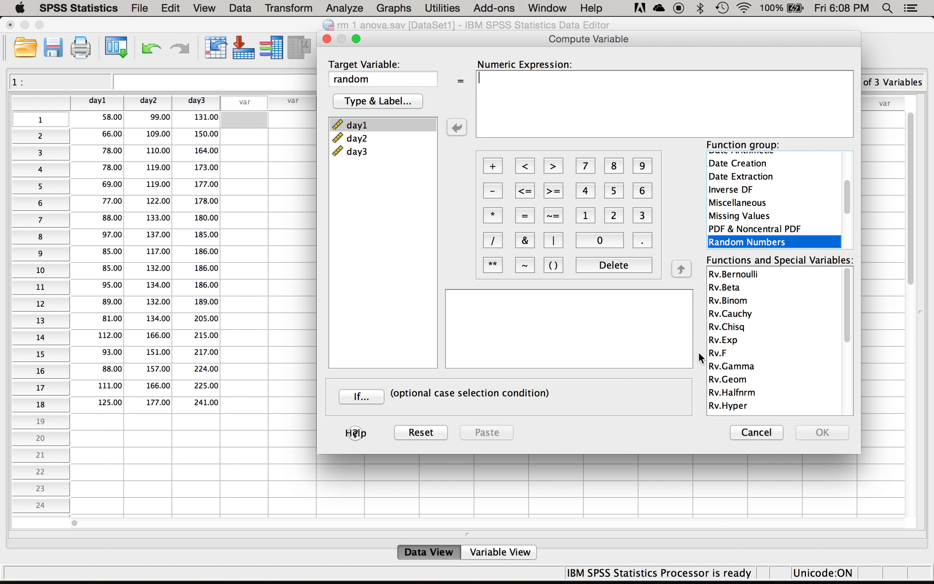
pyautogui.doubleClick(743, 329)
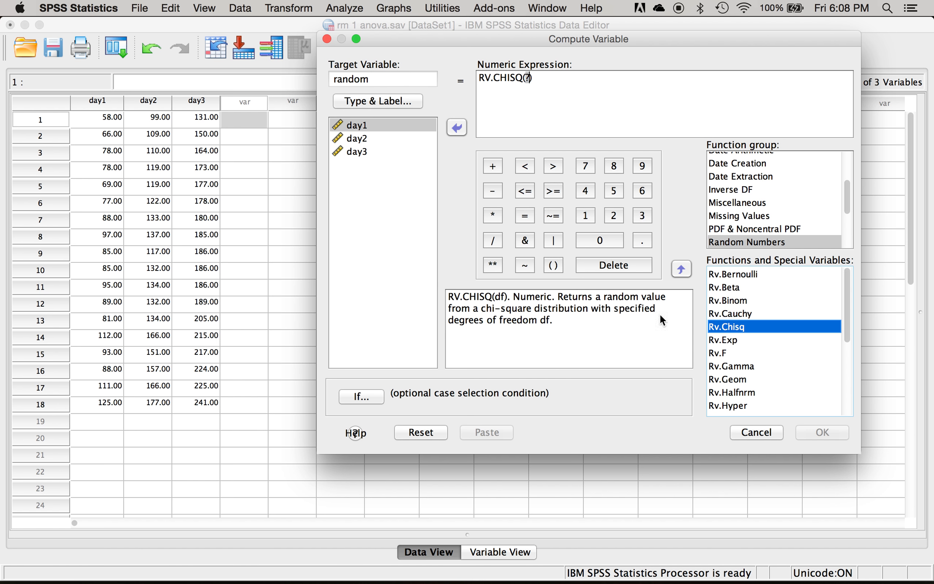
pyautogui.click(557, 114)
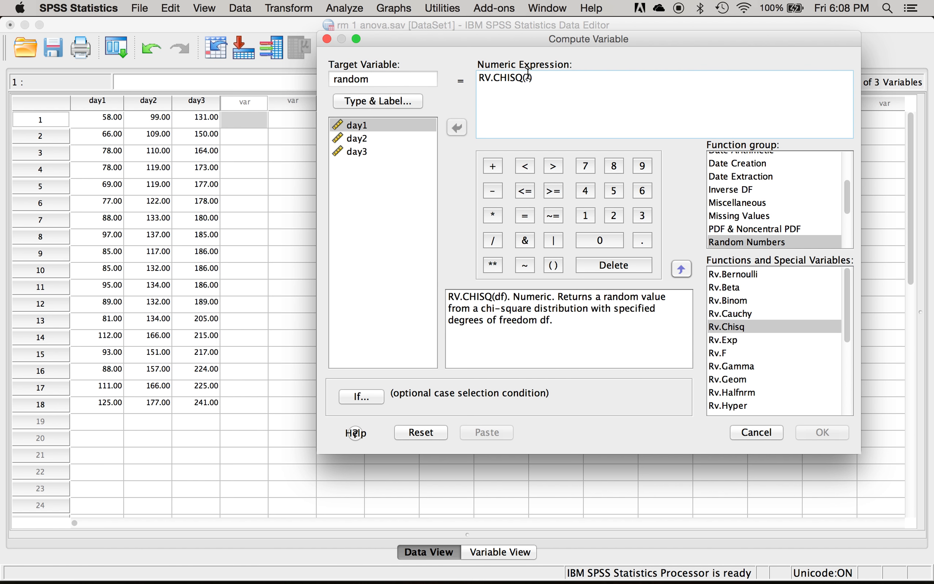
pyautogui.doubleClick(527, 76)
pyautogui.write('7')
pyautogui.click(816, 433)
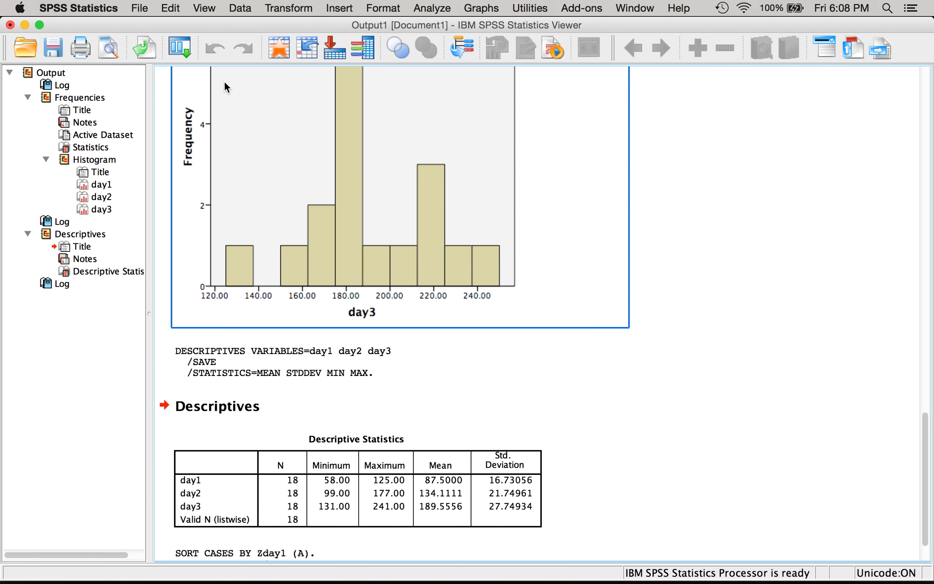
# - Return to the data and set up a linear regression with random as the dependent variable
pyautogui.click(277, 46)
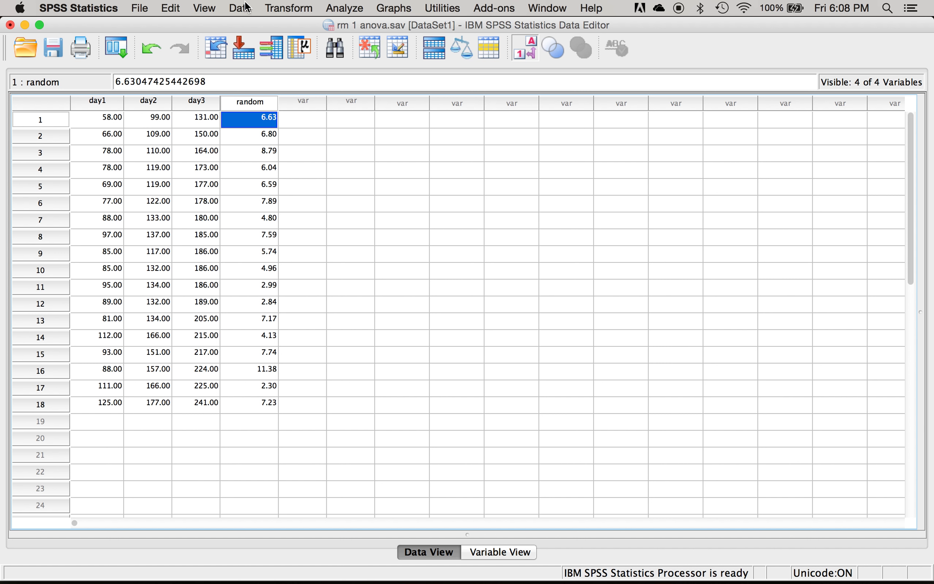
pyautogui.click(344, 8)
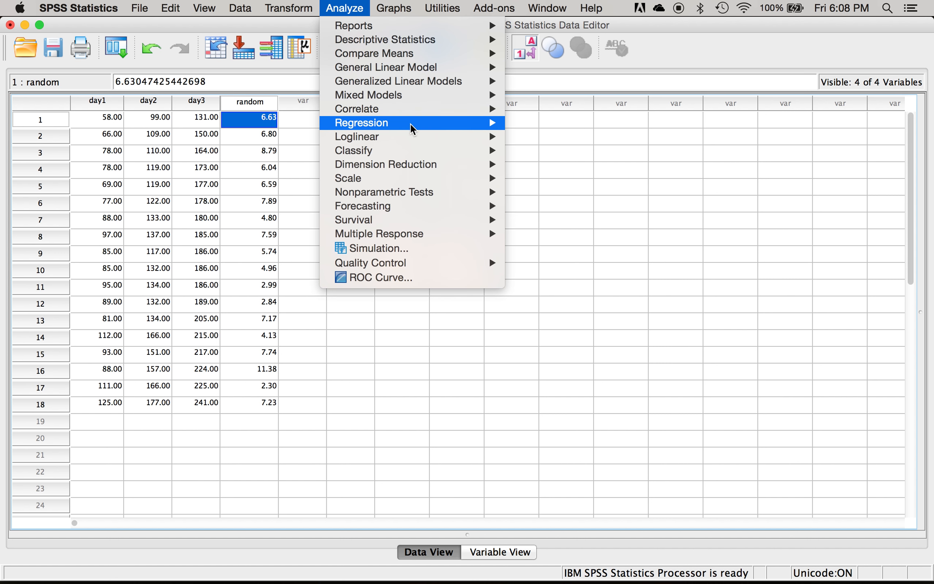
pyautogui.moveTo(411, 123)
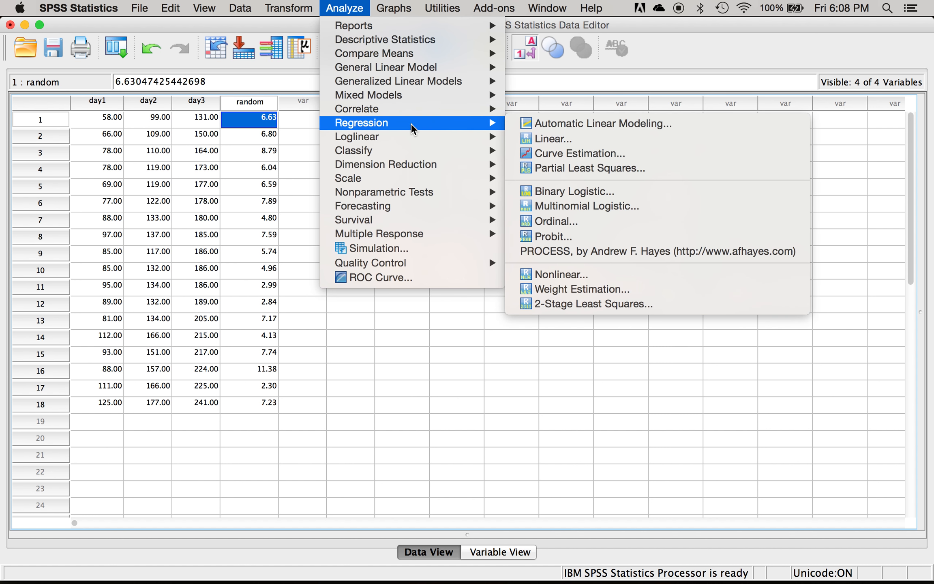
pyautogui.click(568, 140)
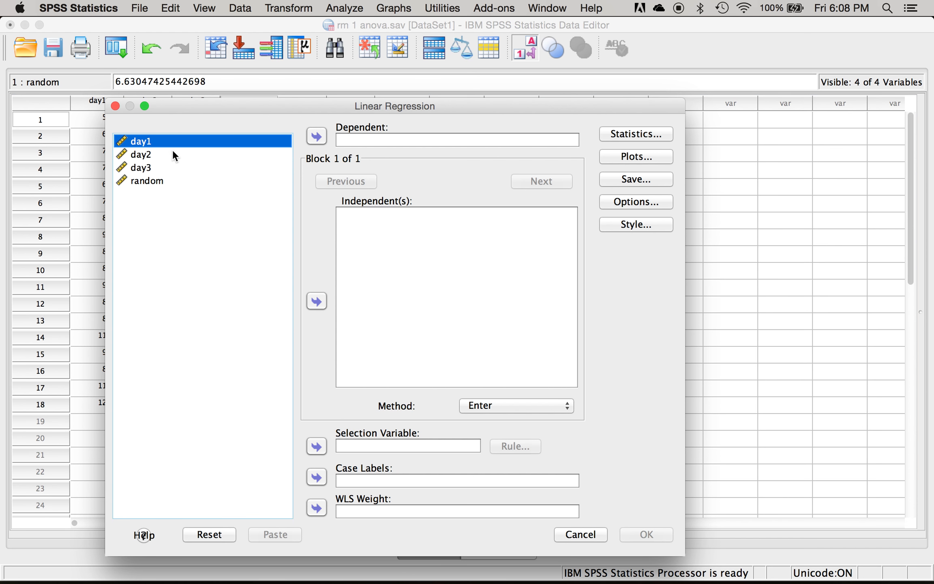
pyautogui.click(162, 181)
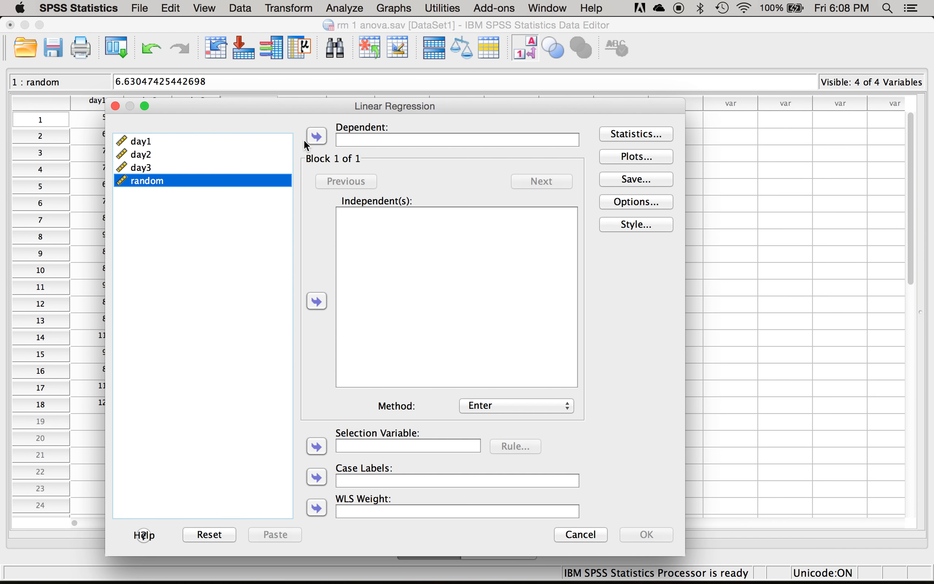
pyautogui.click(317, 137)
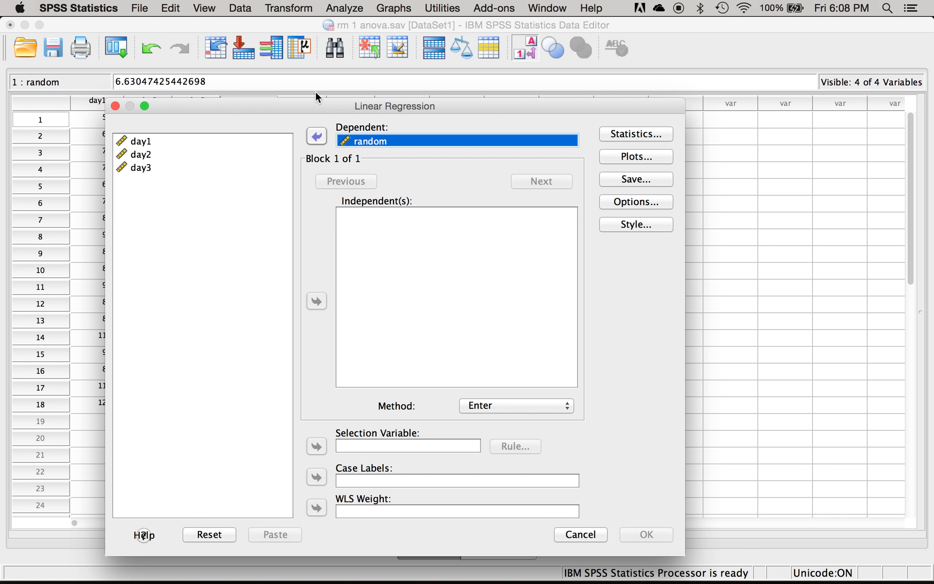
# - Add day1, day2 and day3 as the independent variables of the linear regression
pyautogui.moveTo(318, 106); pyautogui.dragTo(309, 35)
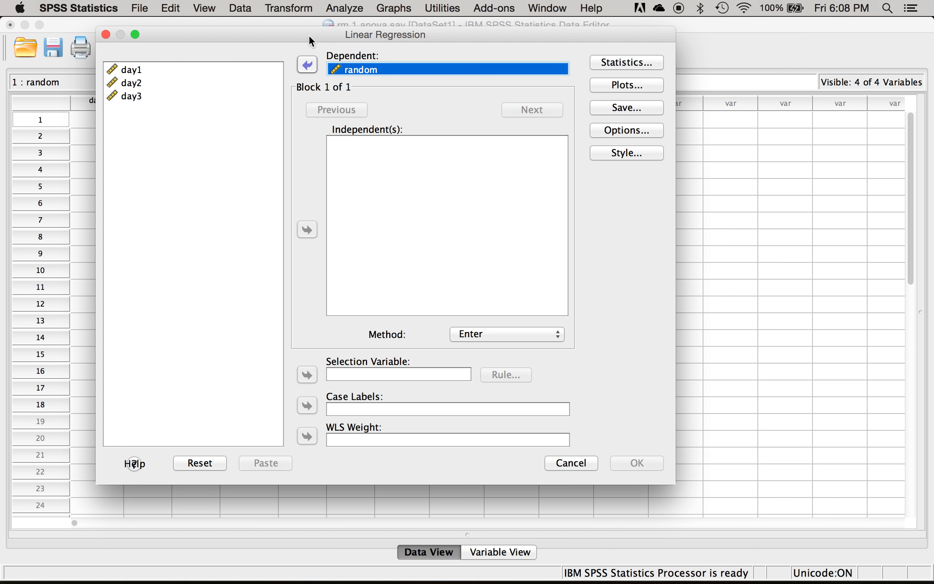
pyautogui.moveTo(0, 0)
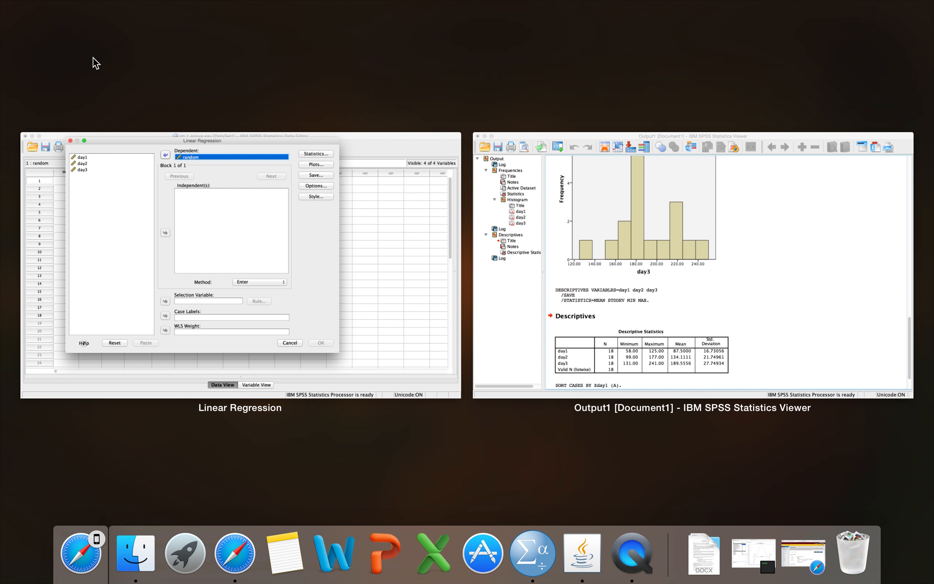
pyautogui.click(129, 210)
pyautogui.click(147, 70)
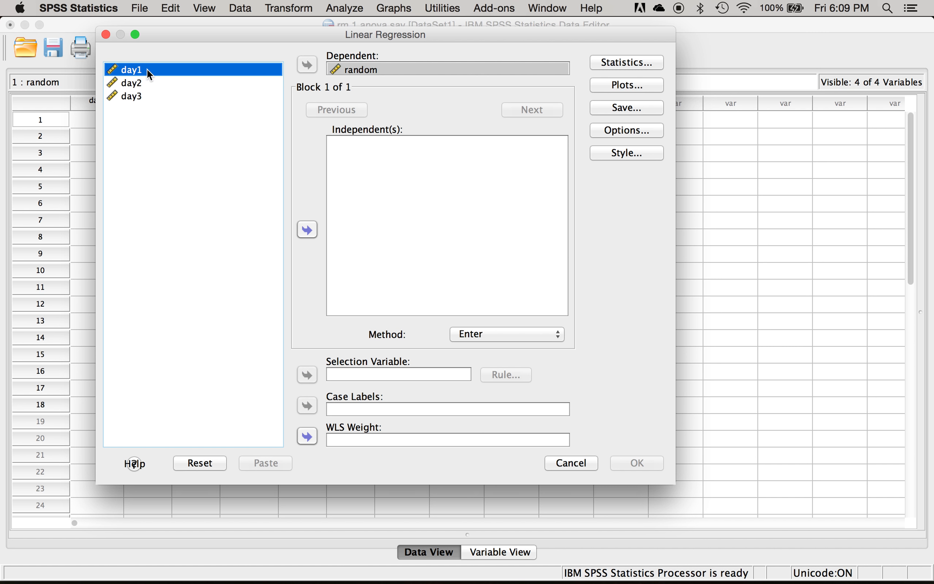
pyautogui.press('super+a')
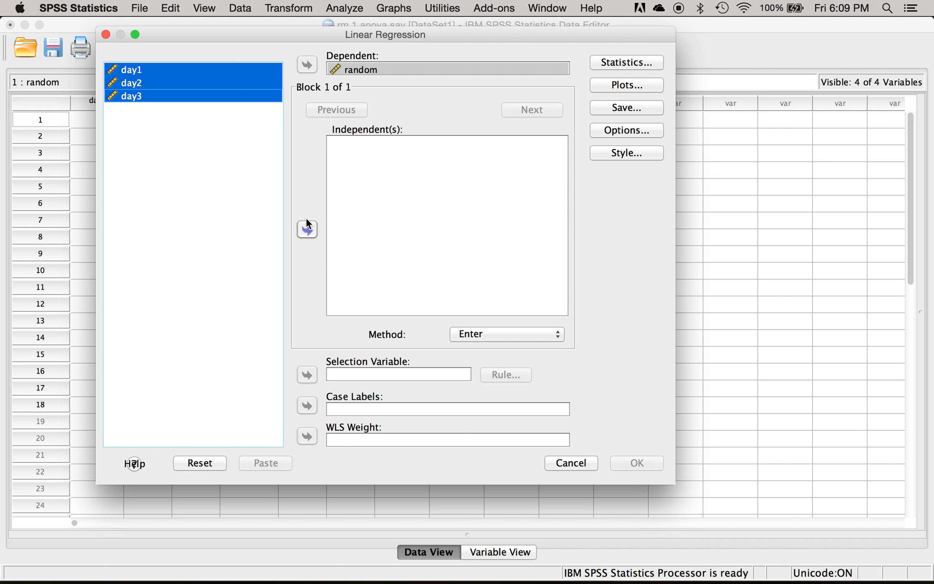
pyautogui.click(315, 231)
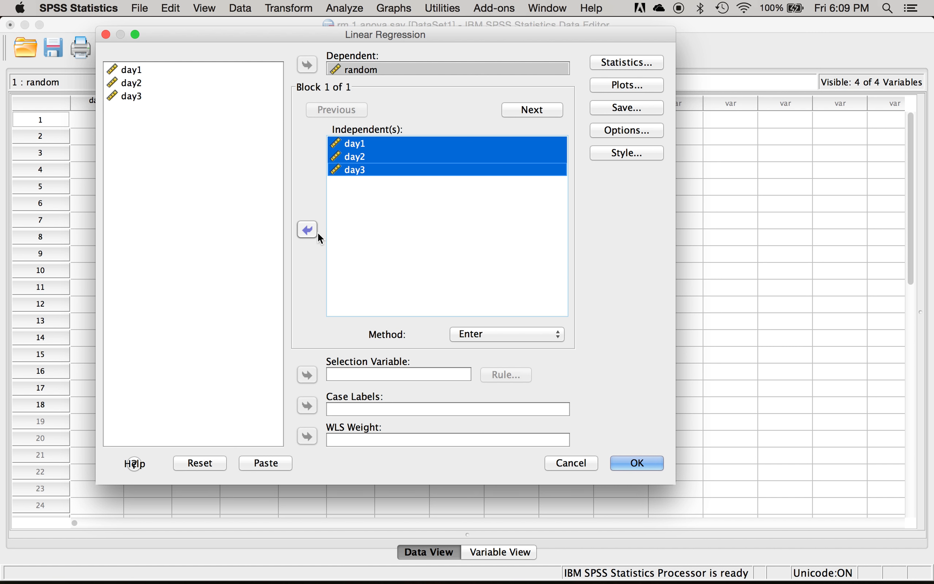
# - Request a regression scatterplot with *ZPRED on Y and *ZRESID on X, plus the residual histogram and normal probability plot
pyautogui.click(626, 84)
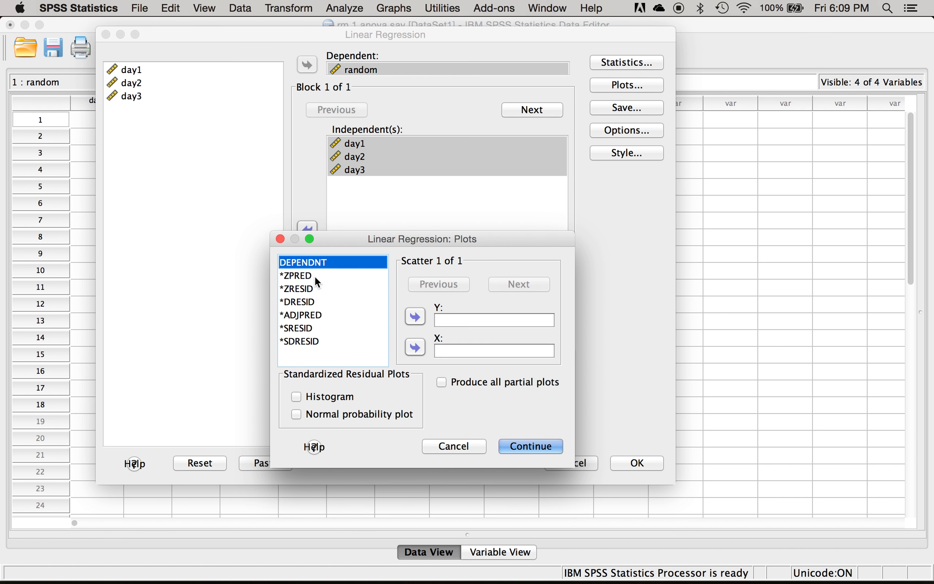
pyautogui.click(314, 276)
pyautogui.click(415, 317)
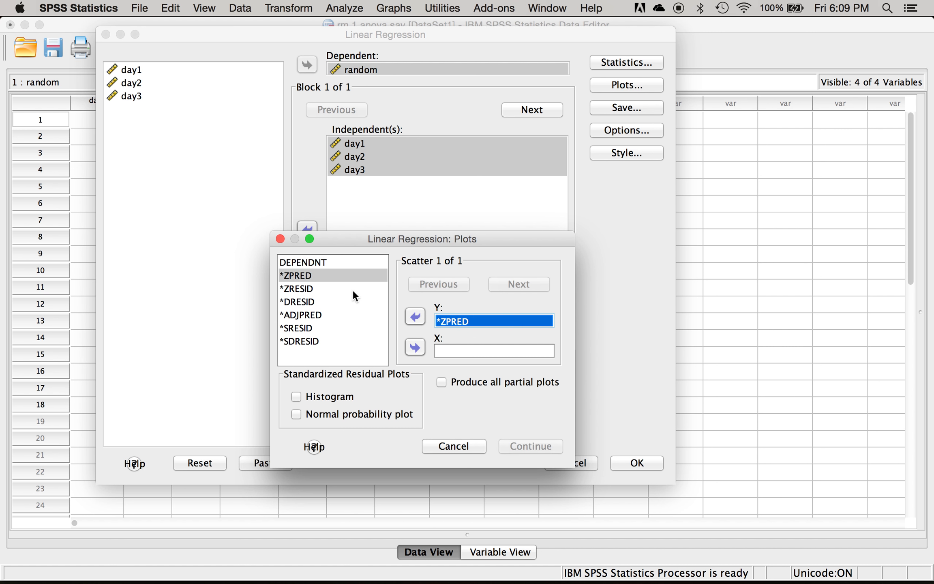
pyautogui.click(307, 288)
pyautogui.click(411, 346)
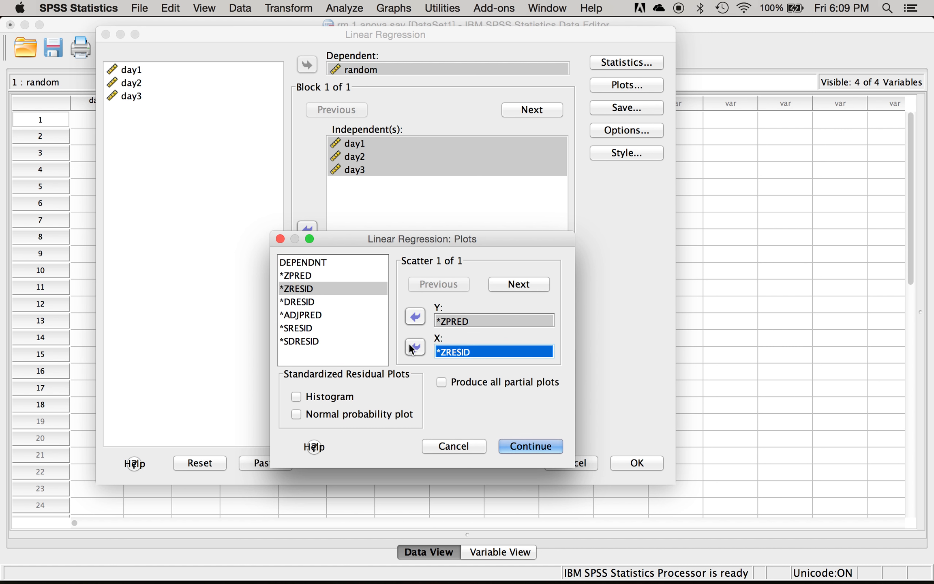
pyautogui.click(319, 411)
pyautogui.click(319, 397)
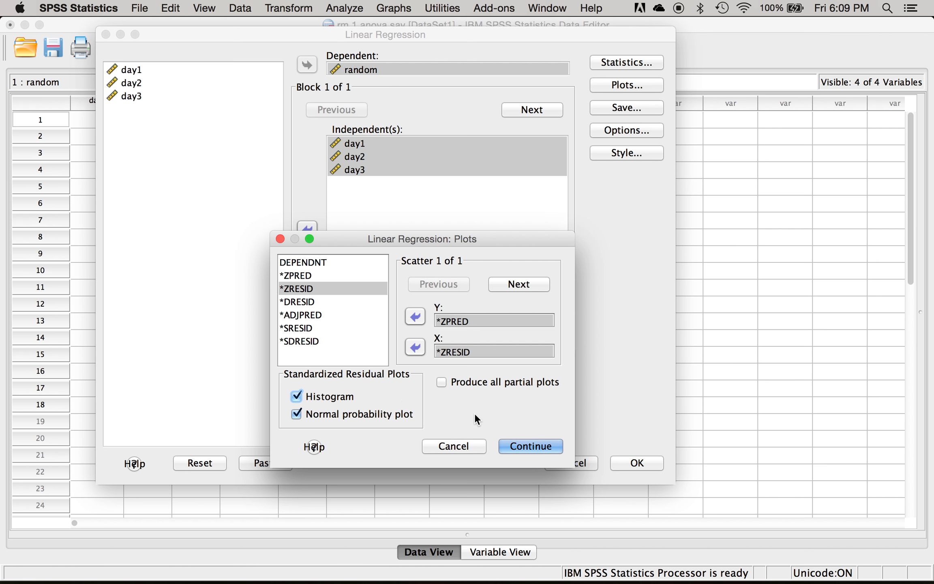
pyautogui.click(524, 452)
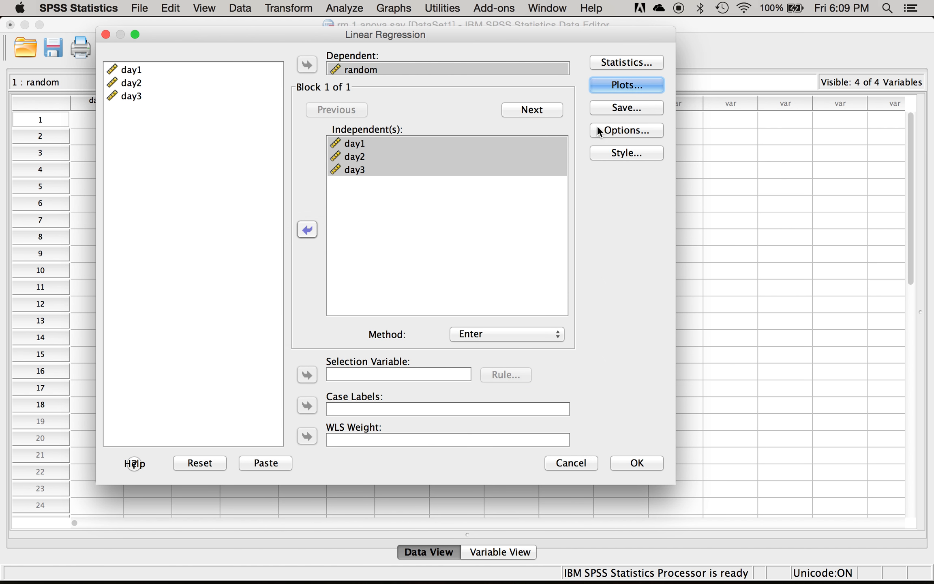
# - Save Mahalanobis distances as a variable and run the linear regression
pyautogui.click(625, 107)
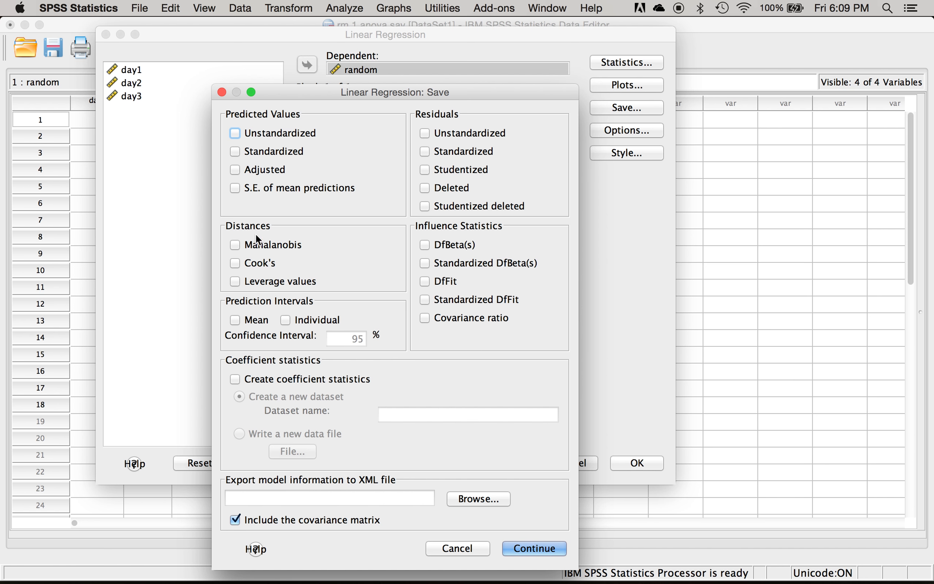
pyautogui.click(273, 249)
pyautogui.click(521, 550)
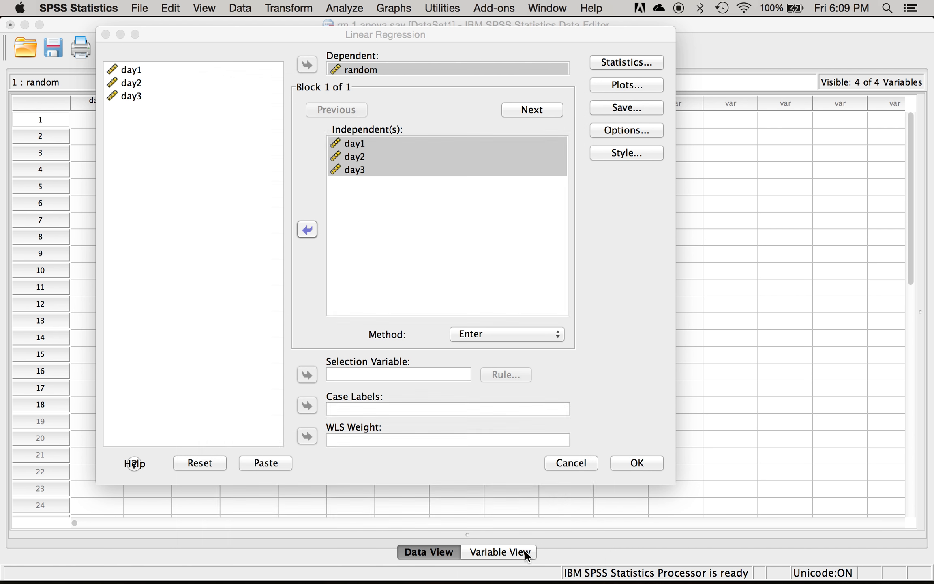
pyautogui.click(633, 462)
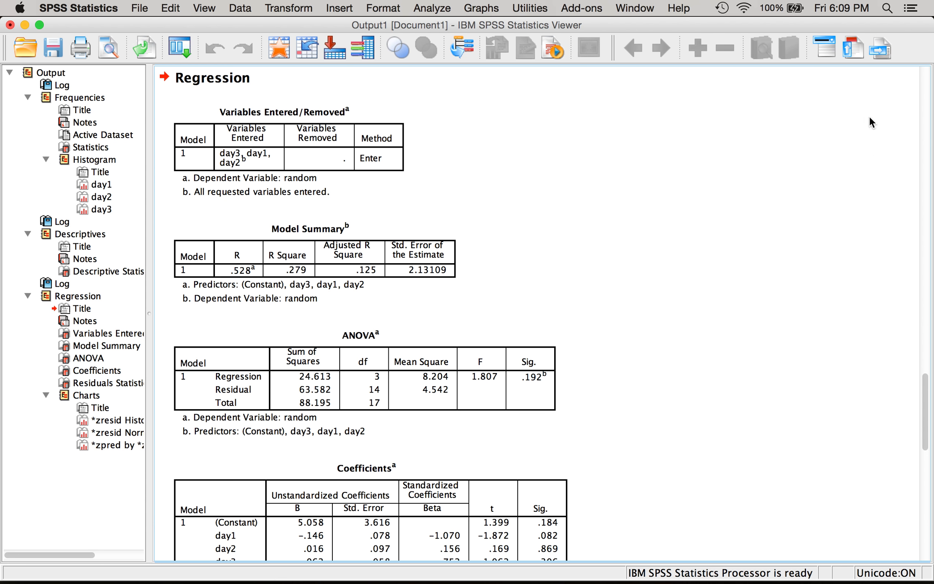
# - Open chisq table.pdf in Adobe Reader and look up the critical chi-square value for df 3 at P = 0.001
pyautogui.click(882, 4)
pyautogui.write('chi squ')
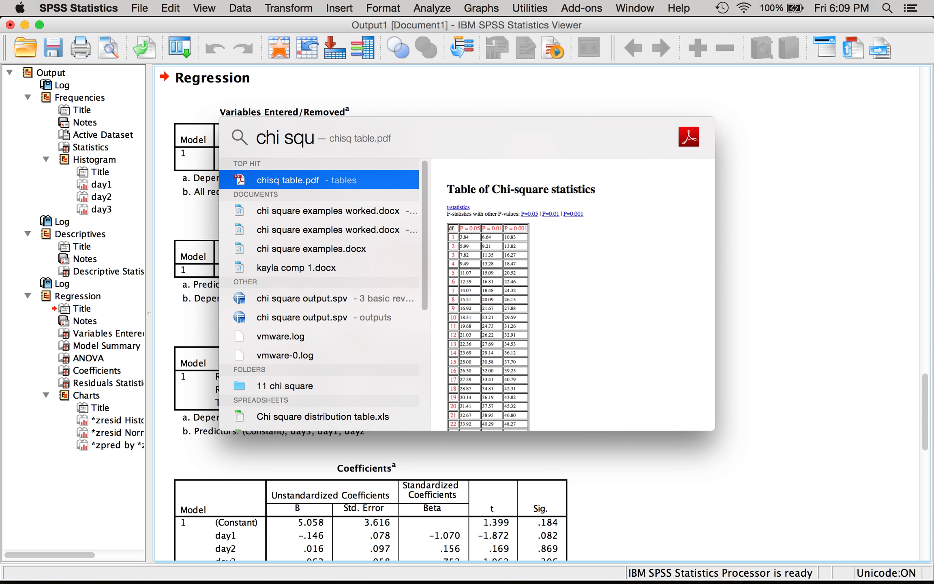
pyautogui.press('Return')
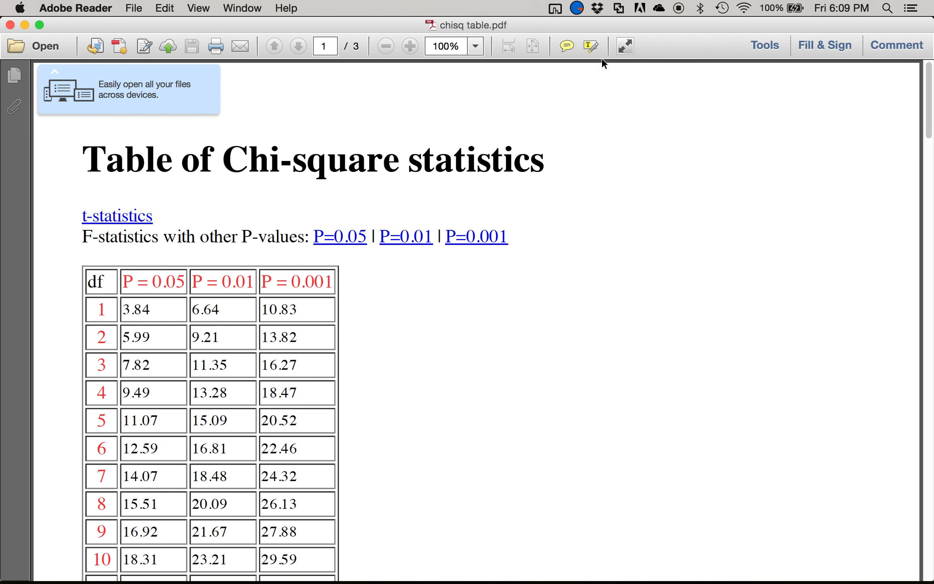
pyautogui.moveTo(96, 366); pyautogui.dragTo(108, 369)
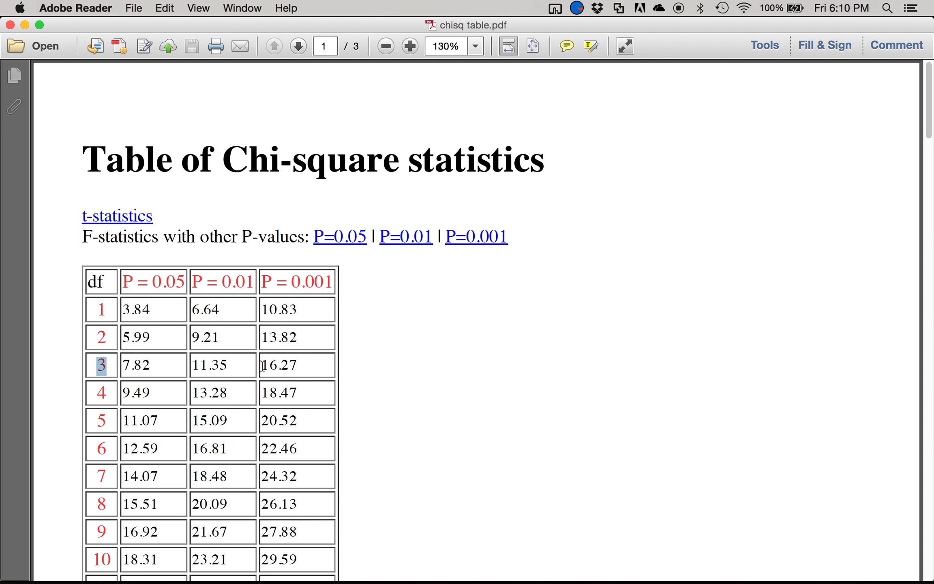
pyautogui.moveTo(263, 365); pyautogui.dragTo(309, 370)
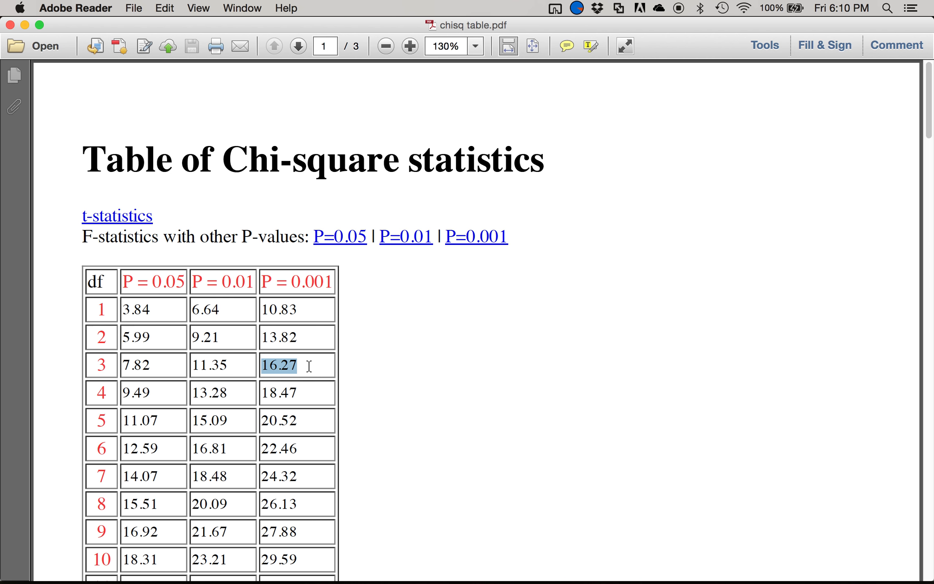
# - Switch back to SPSS, sort the cases by Mahalanobis Distance in descending order and show the sorted data
pyautogui.press('super+Tab')
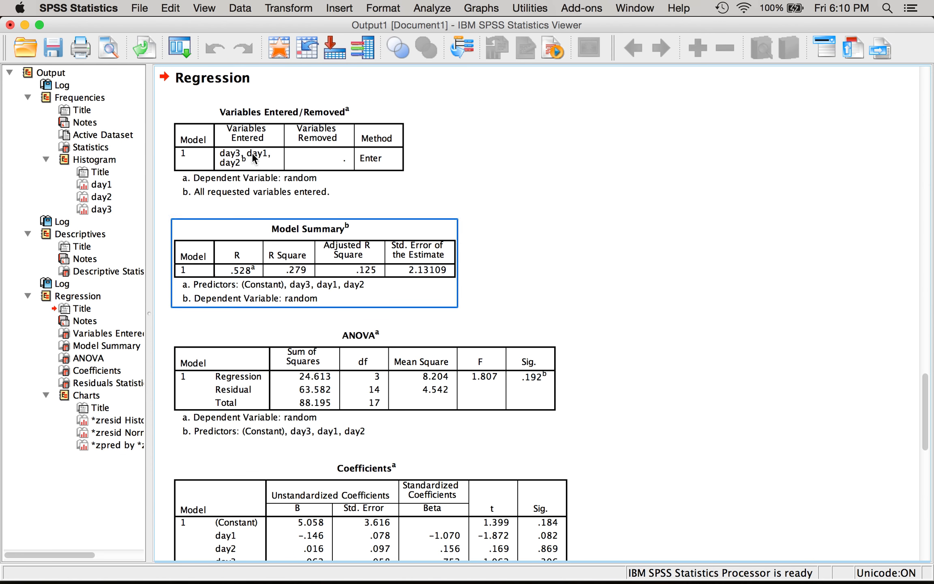
pyautogui.click(270, 47)
pyautogui.click(316, 102)
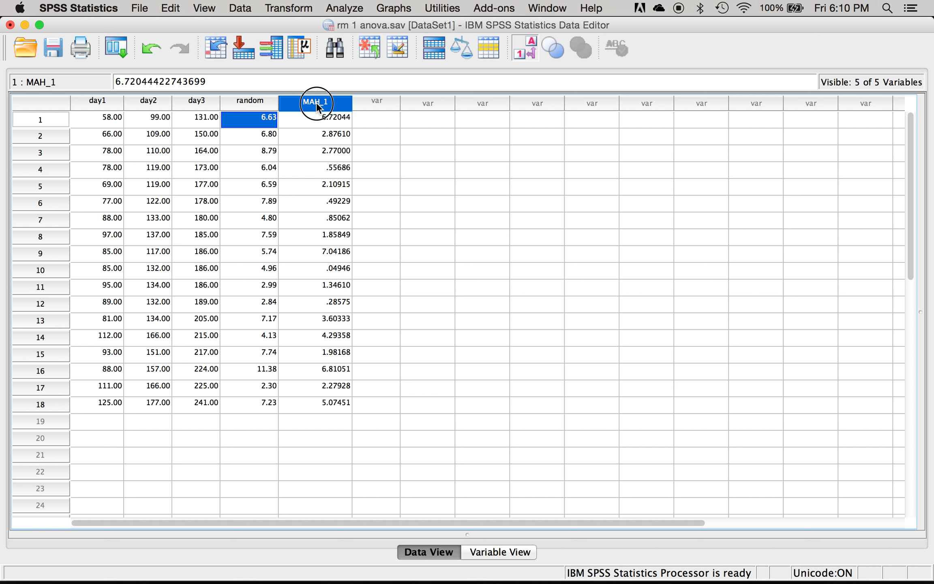
pyautogui.rightClick(317, 104)
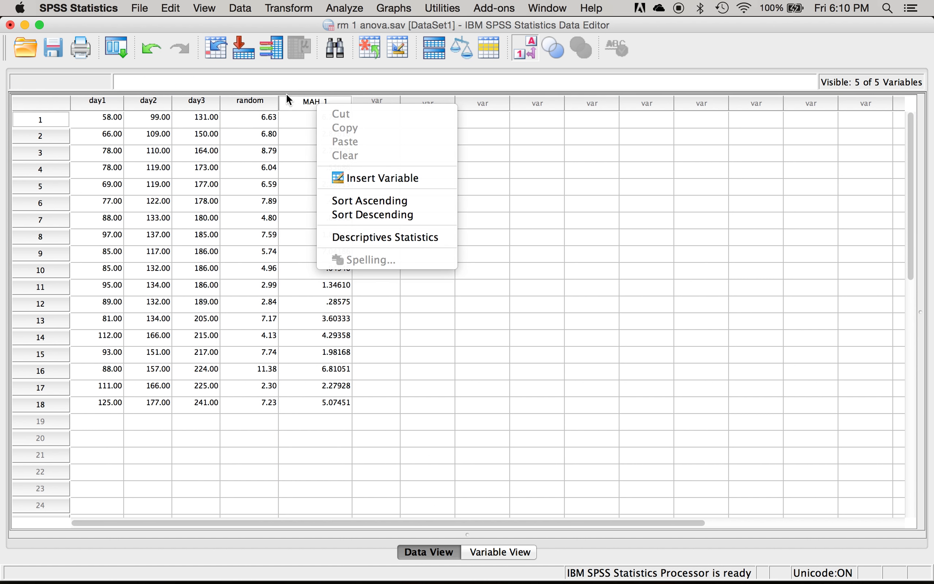
pyautogui.click(301, 103)
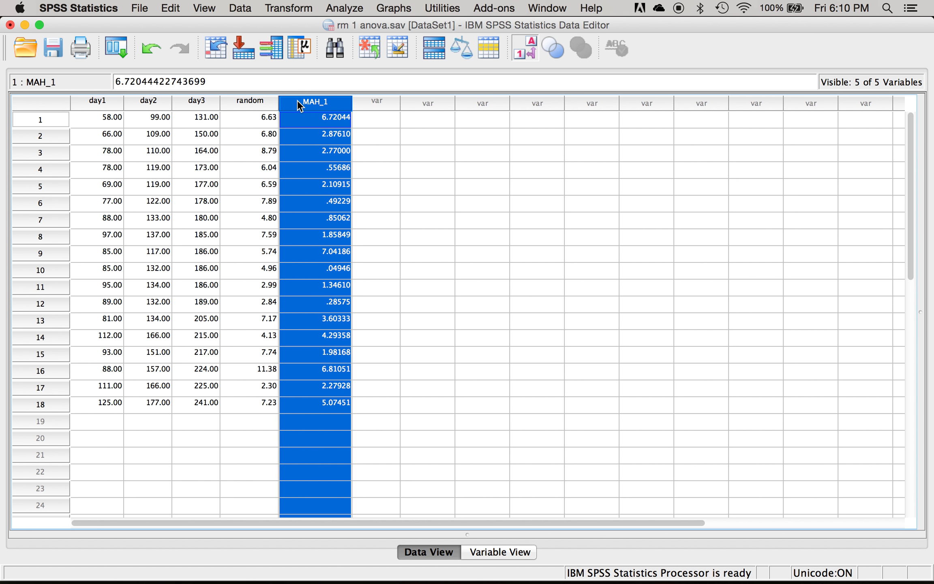
pyautogui.click(240, 8)
pyautogui.click(313, 158)
pyautogui.click(397, 216)
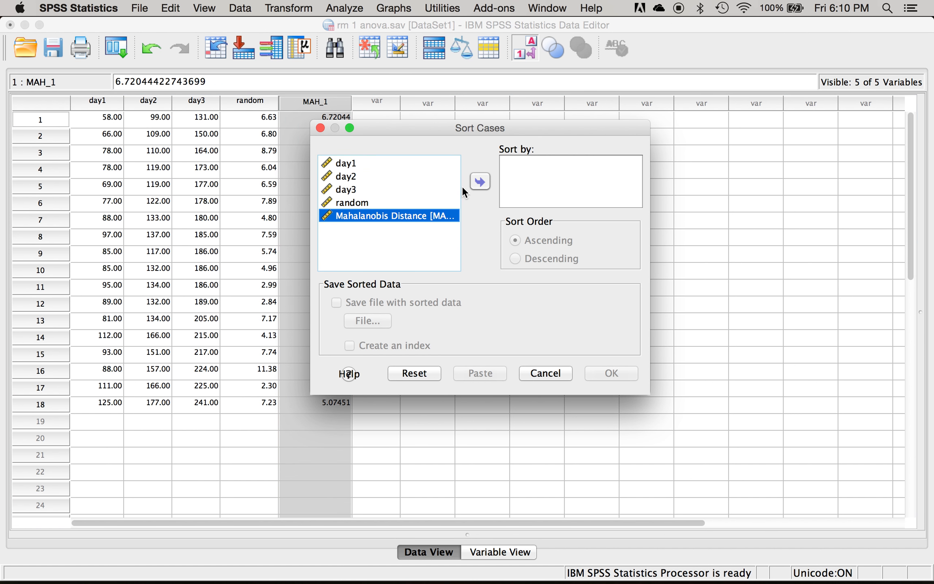
pyautogui.click(480, 181)
pyautogui.click(553, 258)
pyautogui.click(612, 373)
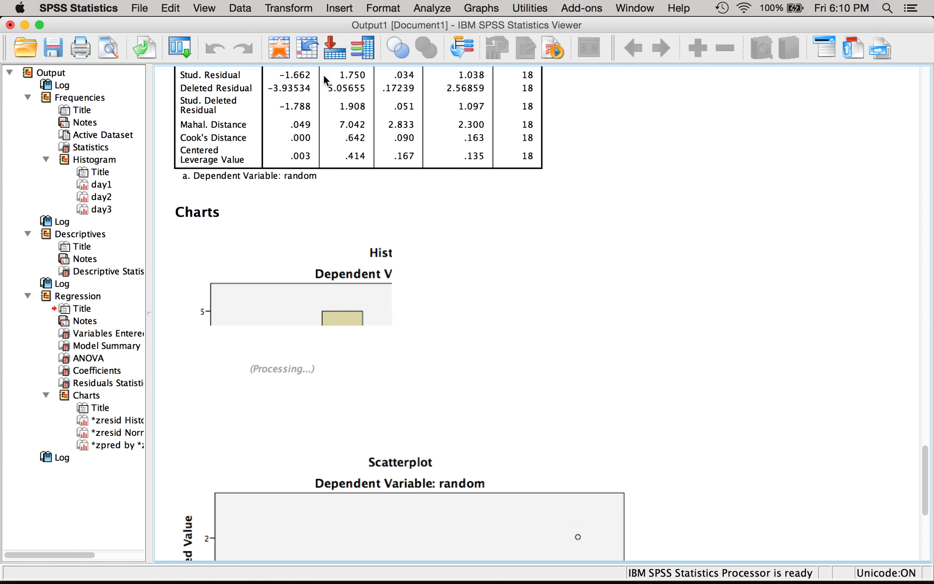
pyautogui.click(276, 47)
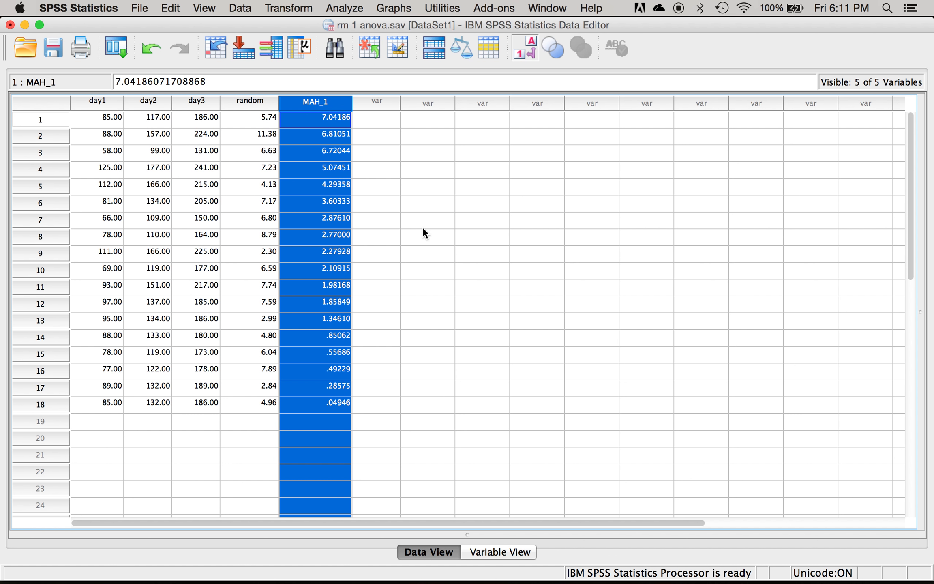
# - Run a two-tailed bivariate Pearson correlation on day1, day2 and day3
pyautogui.click(343, 10)
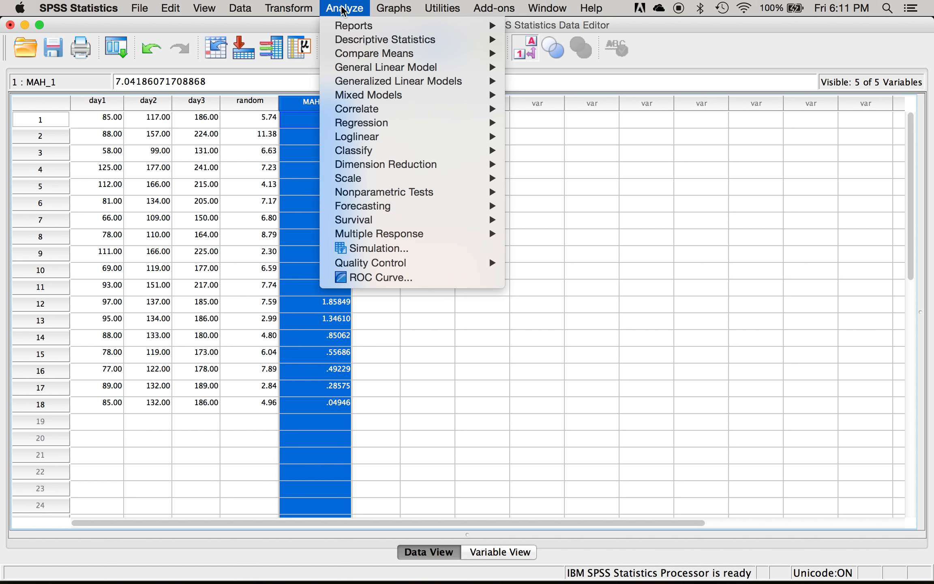
pyautogui.moveTo(396, 116)
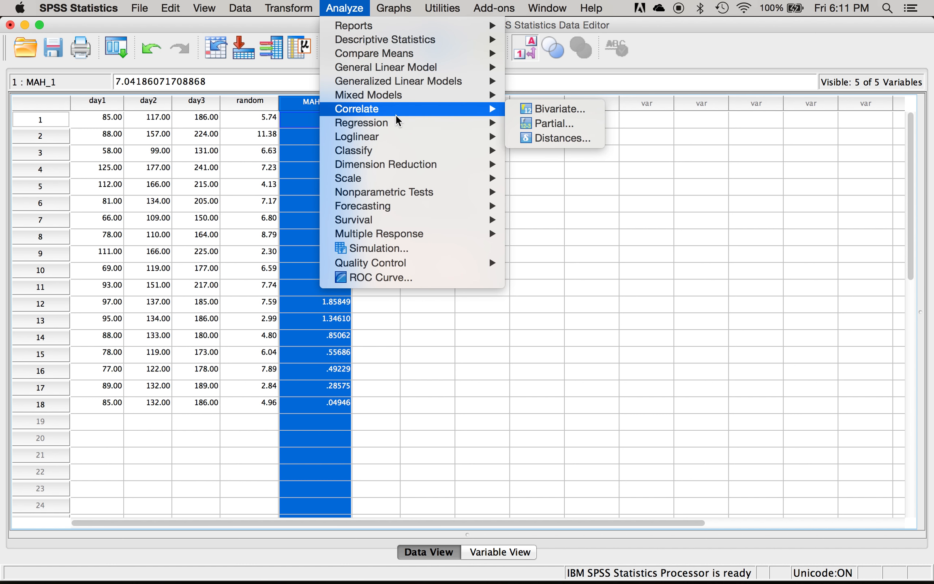
pyautogui.click(561, 109)
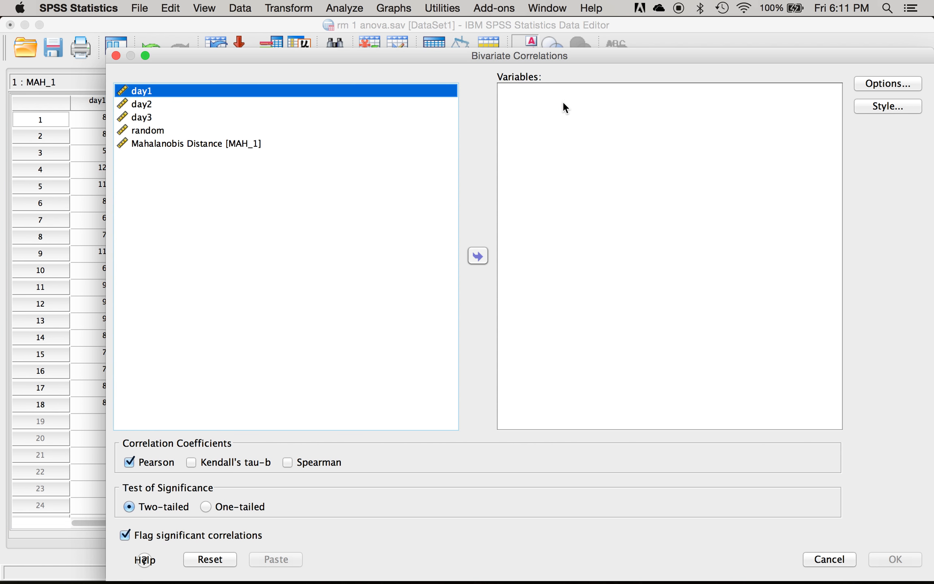
pyautogui.hotkey('shift', 'Down')
pyautogui.hotkey('shift', 'Down')
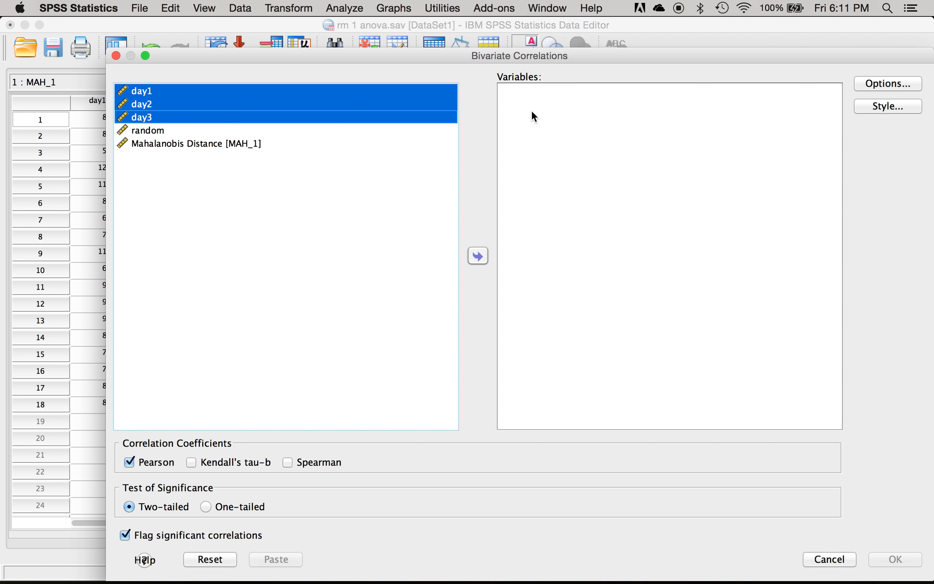
pyautogui.click(479, 256)
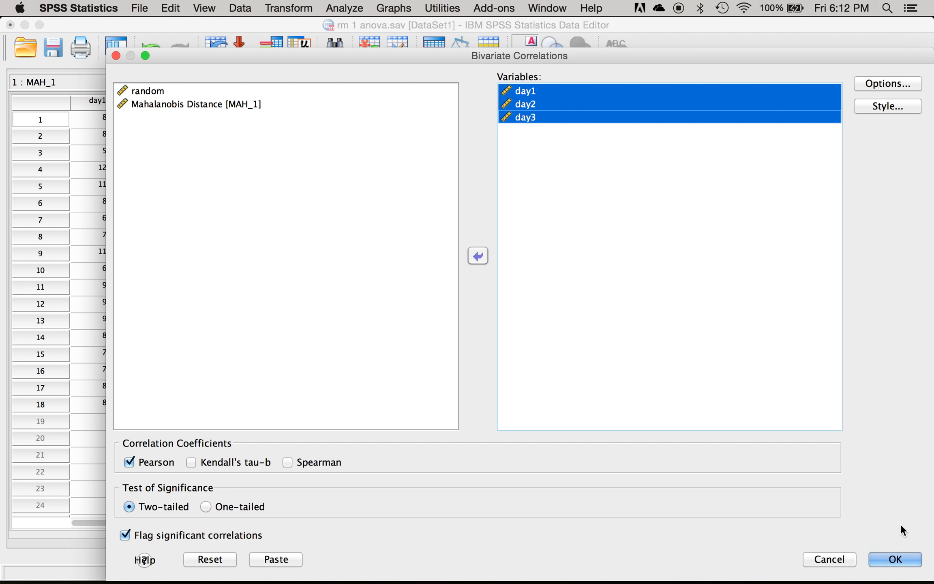
pyautogui.click(892, 559)
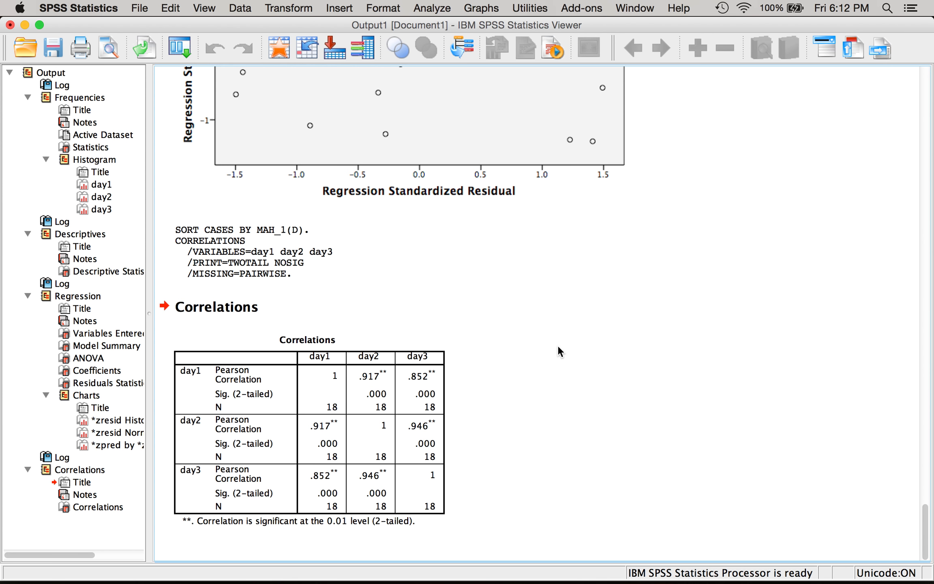
# - Examine the correlations table for day1 to day3, the residual scatterplot and the normal P-P plot
pyautogui.click(319, 401)
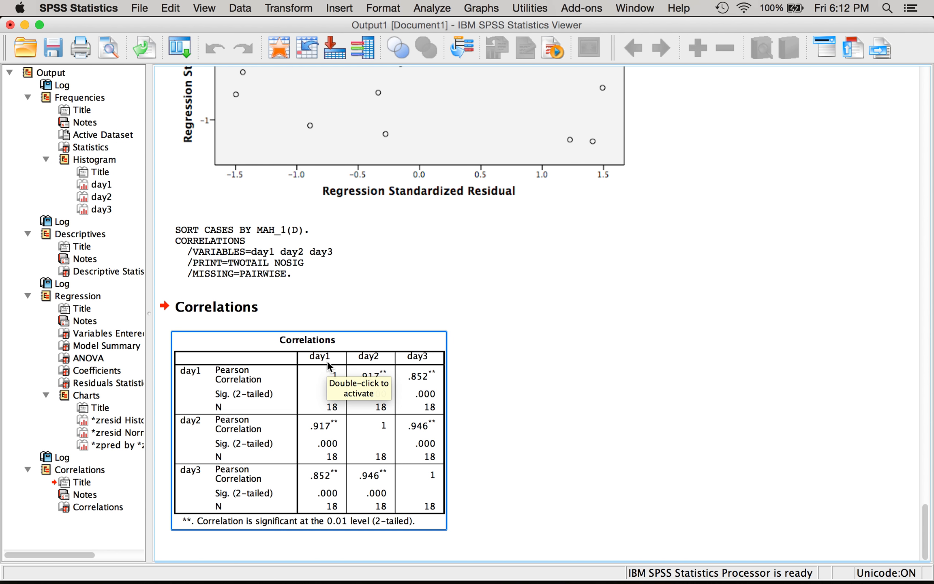
pyautogui.click(665, 359)
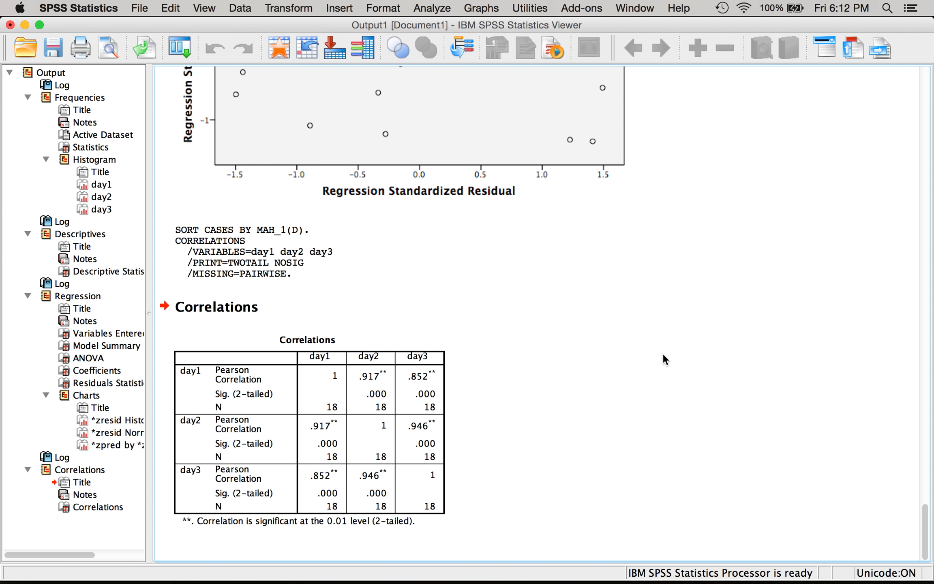
pyautogui.click(434, 465)
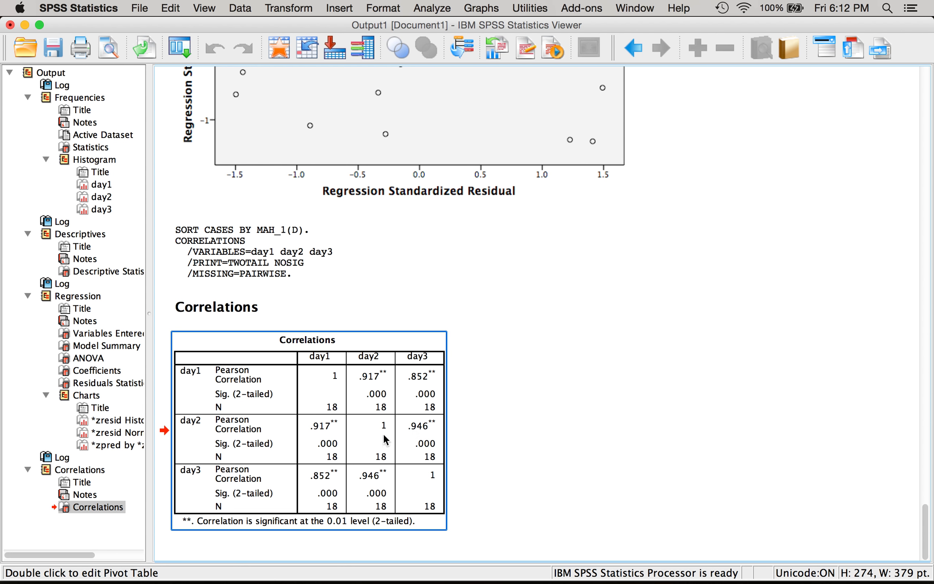
pyautogui.click(452, 465)
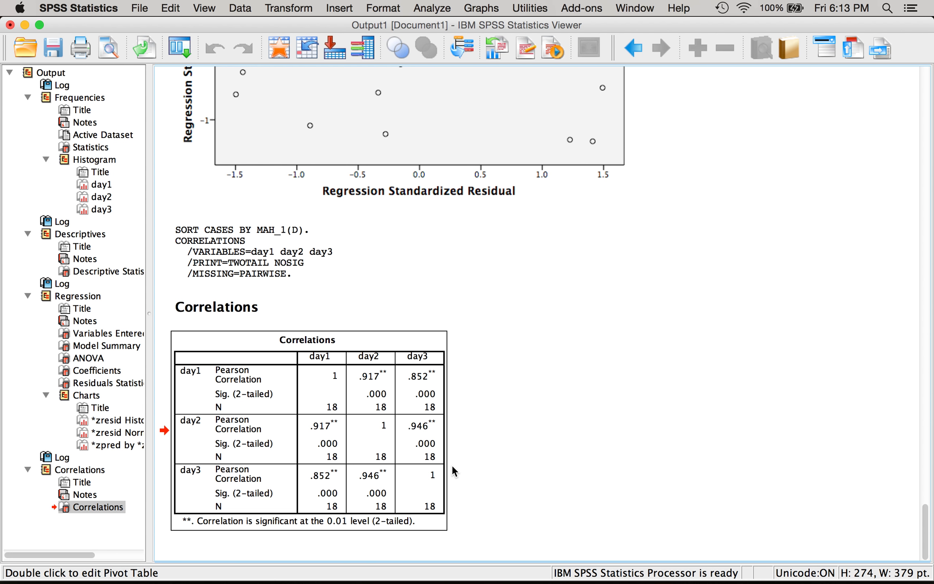
pyautogui.click(378, 487)
pyautogui.scroll(5, 764, 475)
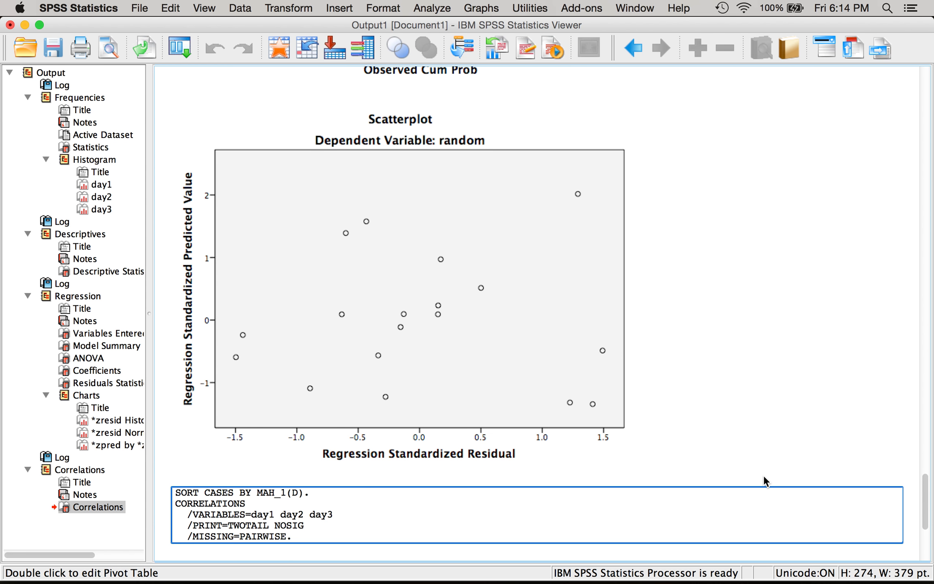
pyautogui.scroll(8, 764, 477)
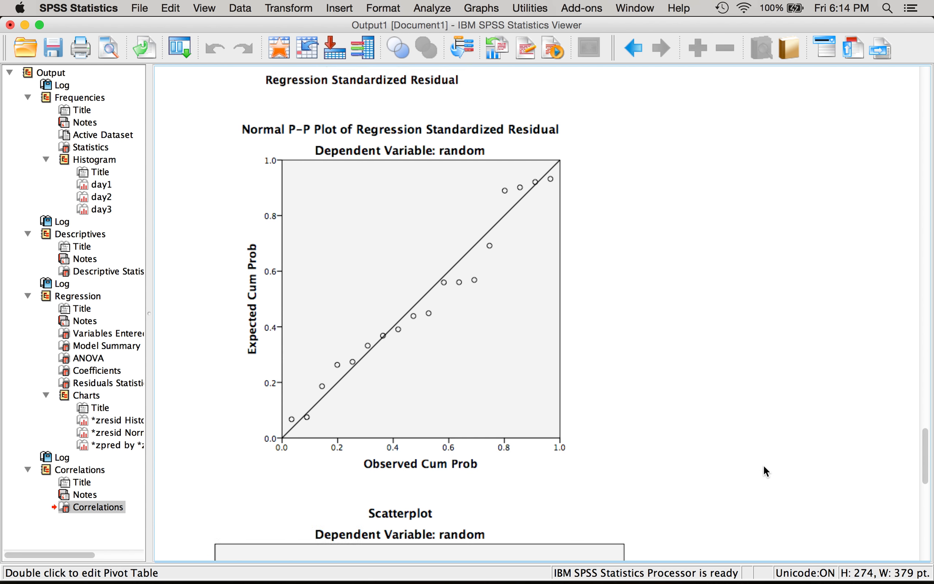
pyautogui.scroll(-1, 763, 472)
pyautogui.click(489, 293)
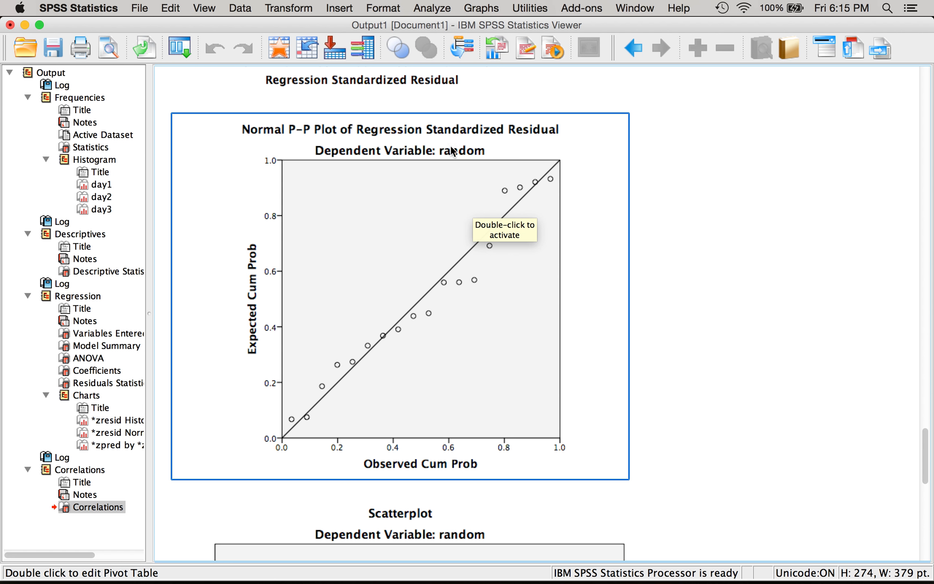
# - Create a matrix scatterplot with day1, day2 and day3 as the matrix variables
pyautogui.click(420, 5)
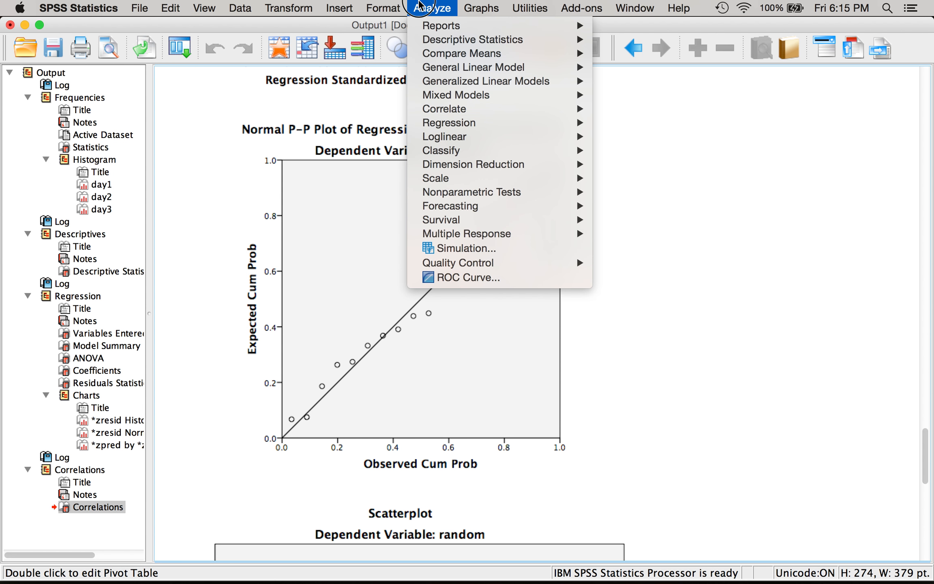
pyautogui.moveTo(468, 7)
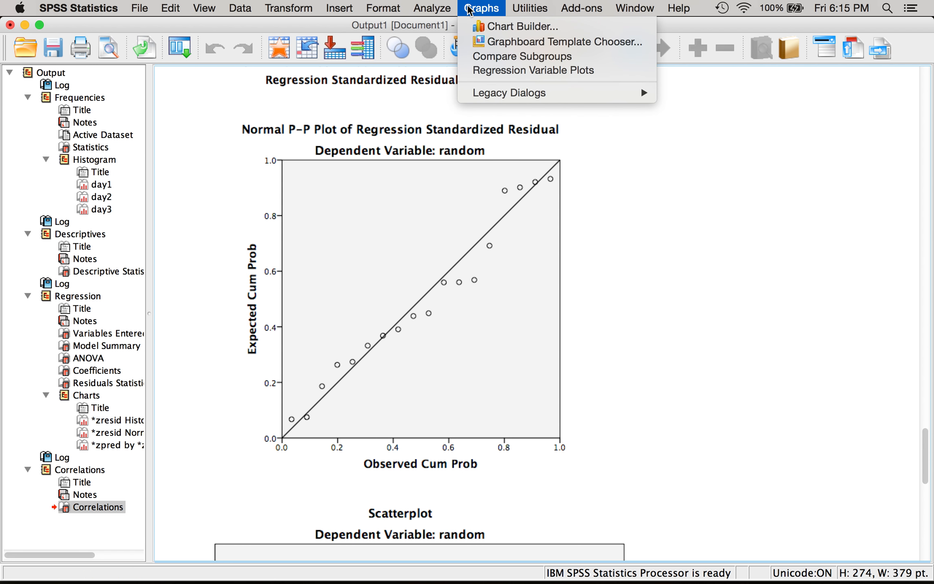
pyautogui.moveTo(491, 97)
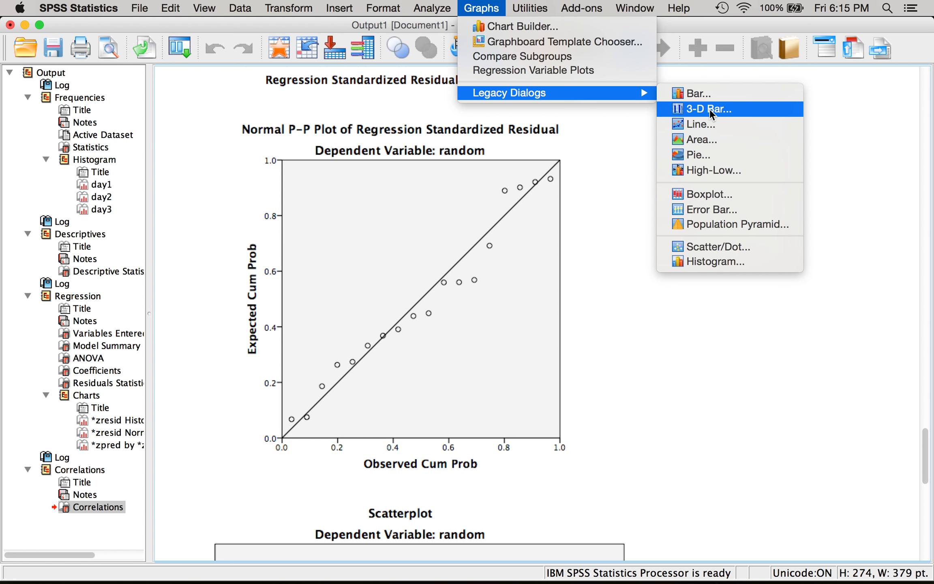
pyautogui.click(699, 245)
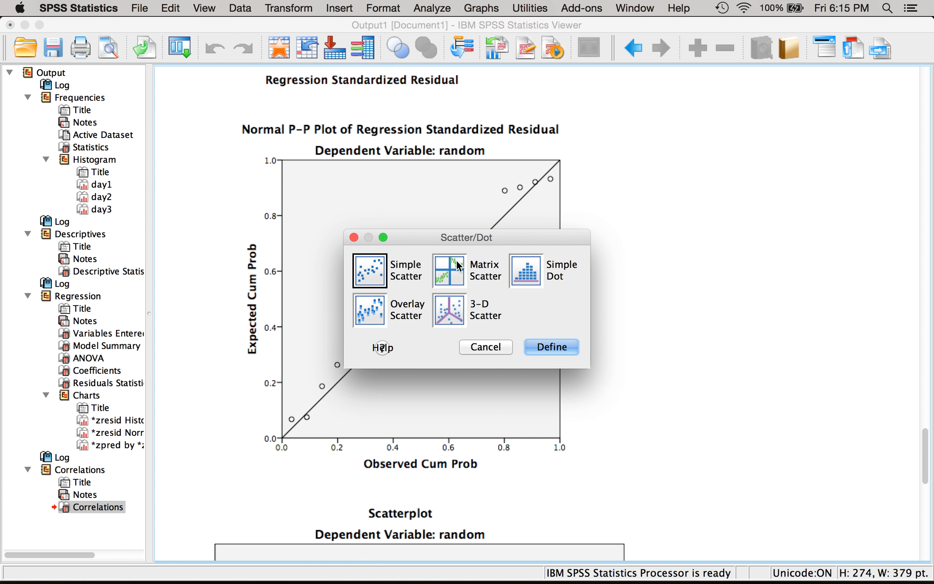
pyautogui.click(449, 272)
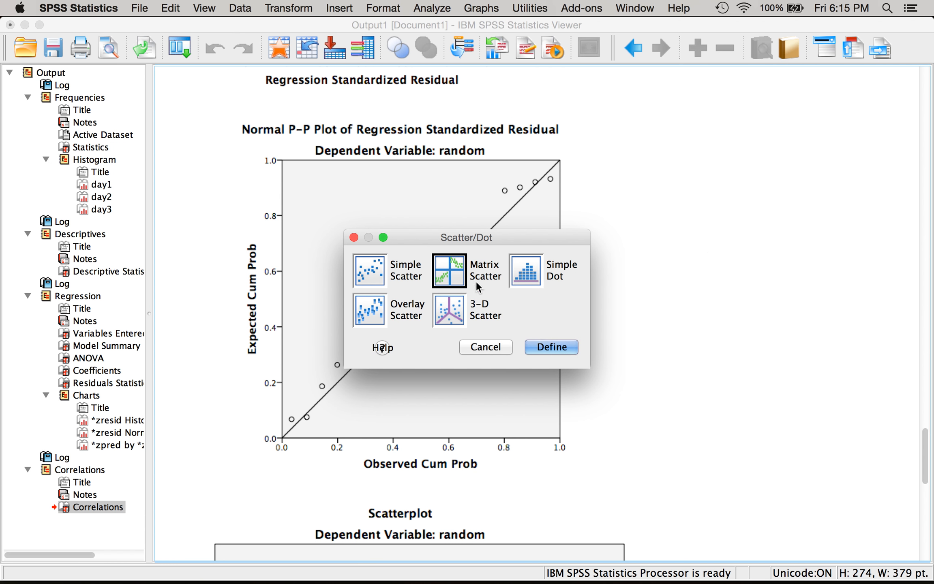
pyautogui.click(538, 348)
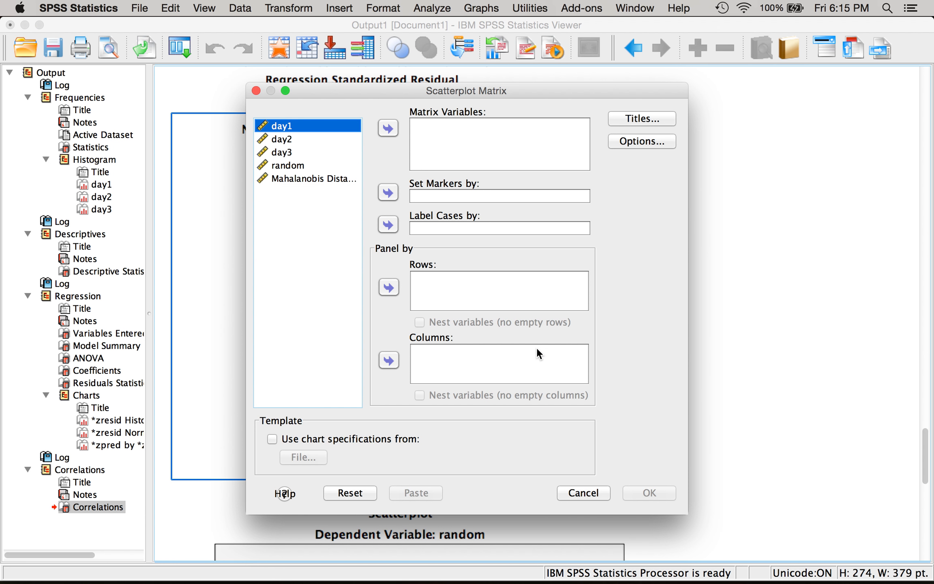
pyautogui.keyDown('shift'); pyautogui.click(278, 154); pyautogui.keyUp('shift')
pyautogui.click(388, 129)
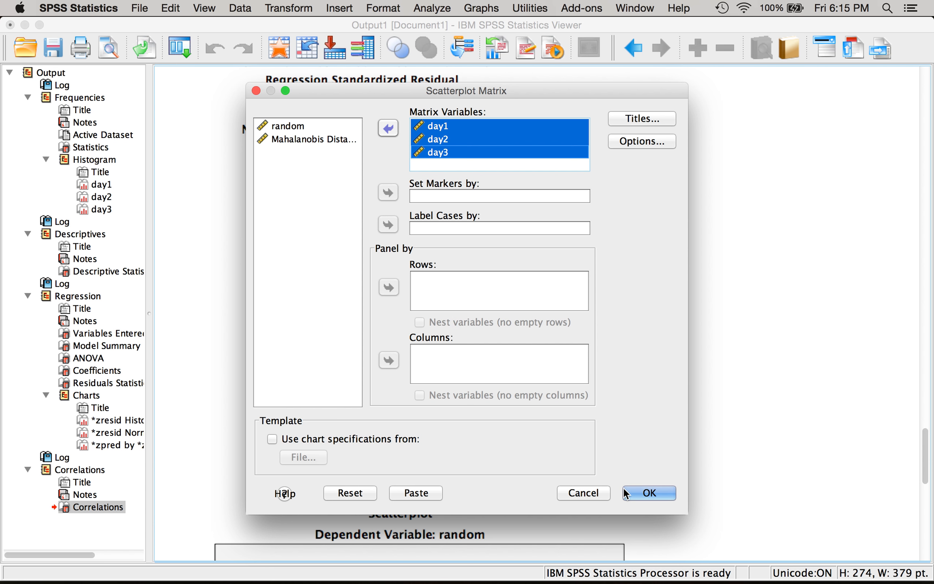
pyautogui.click(645, 498)
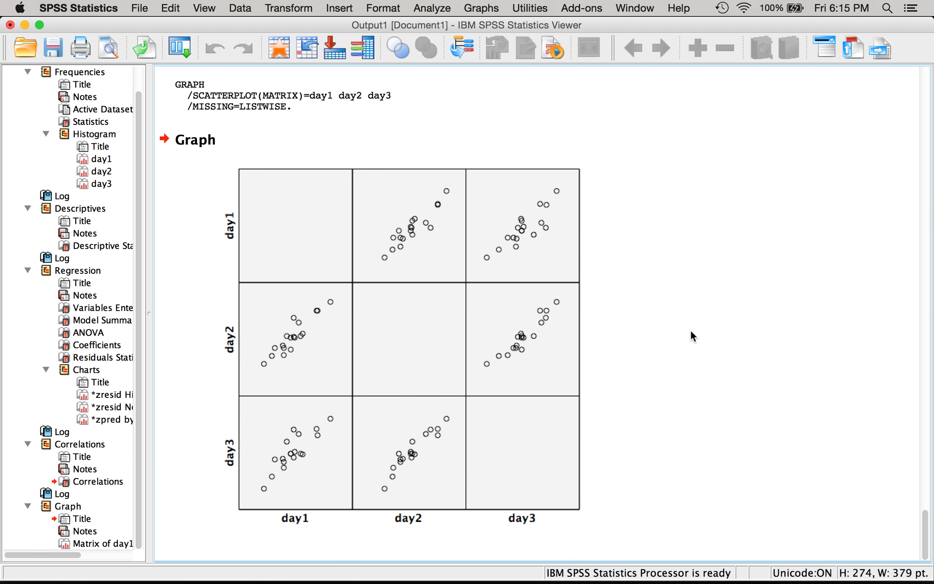
# - Compare the scatterplot matrix with the normal P-P plot and the correlations table in the output
pyautogui.click(349, 262)
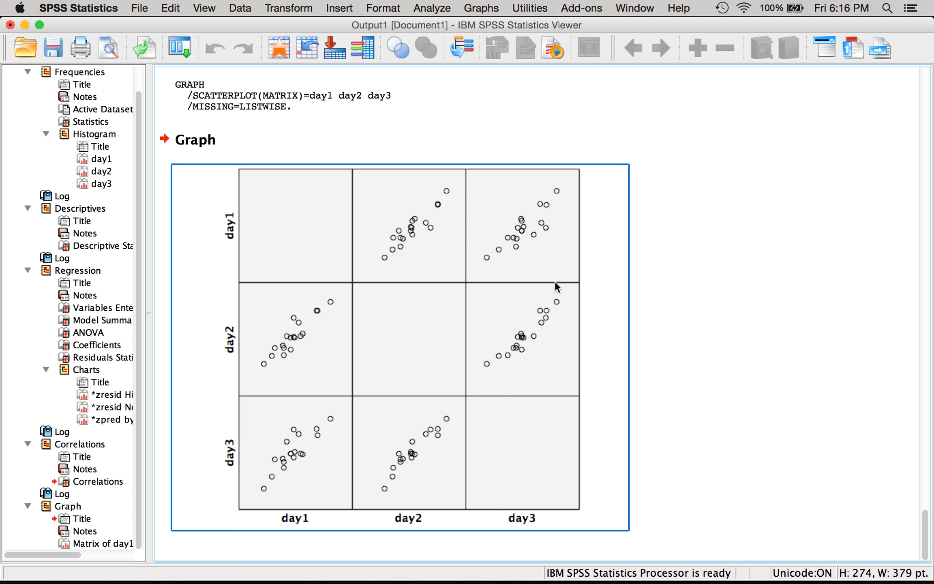
pyautogui.scroll(15, 406, 221)
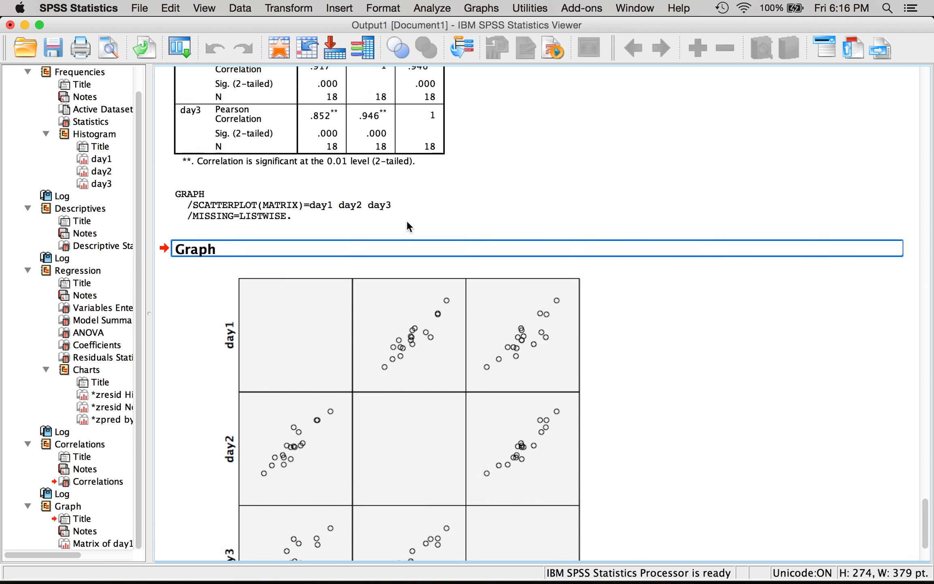
pyautogui.scroll(10, 407, 221)
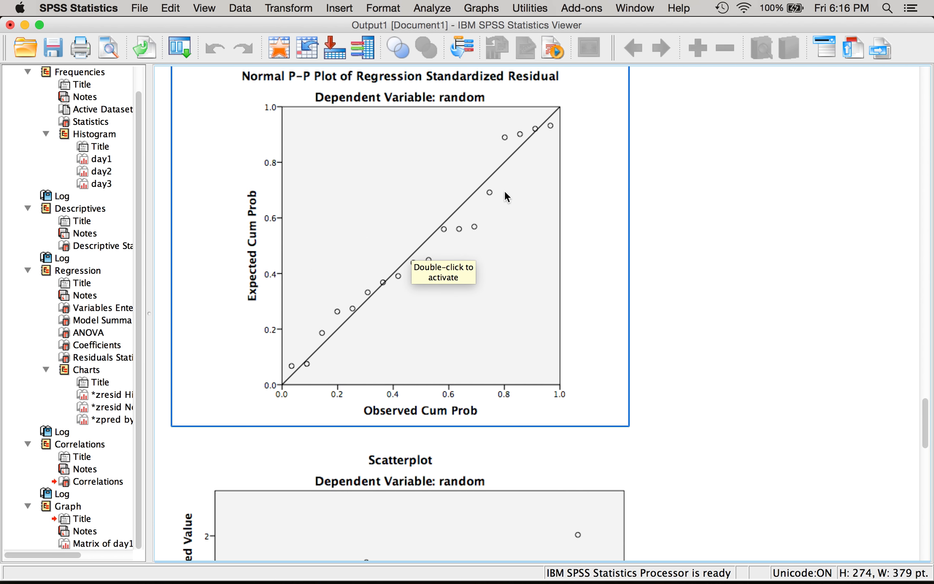
pyautogui.scroll(-20, 790, 249)
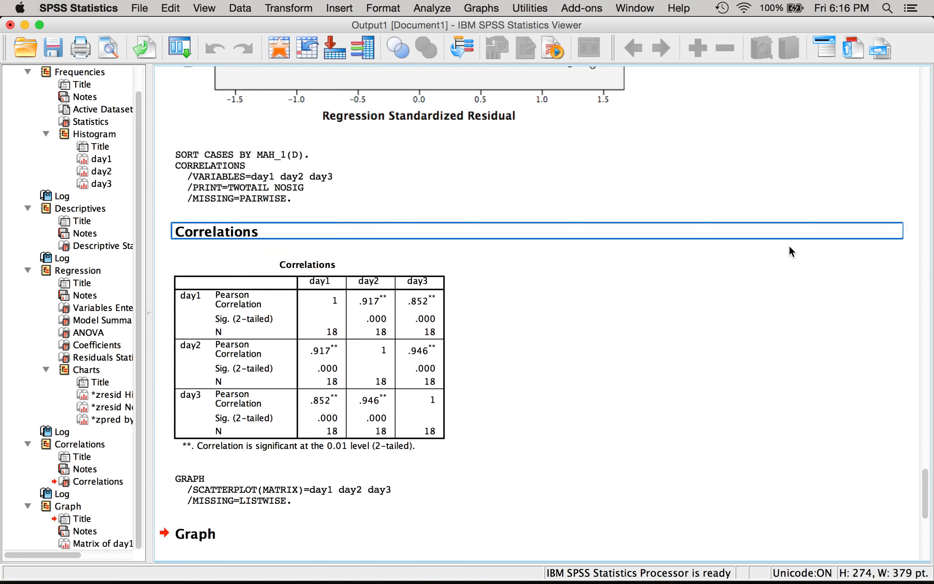
# - Examine the scatterplot matrix, the regression residual histogram and the day1, day2 and day3 histograms in the output
pyautogui.scroll(-5, 789, 245)
pyautogui.click(297, 417)
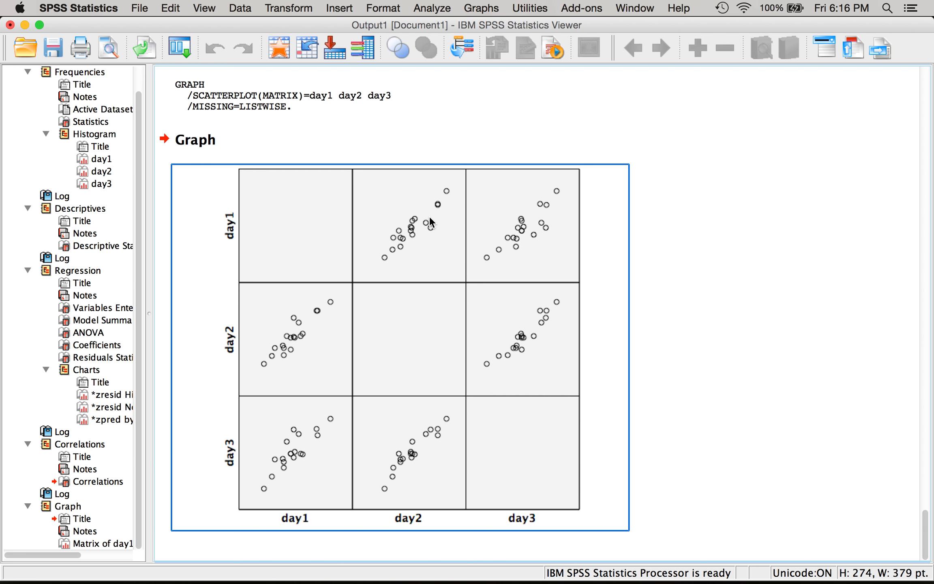
pyautogui.scroll(20, 590, 171)
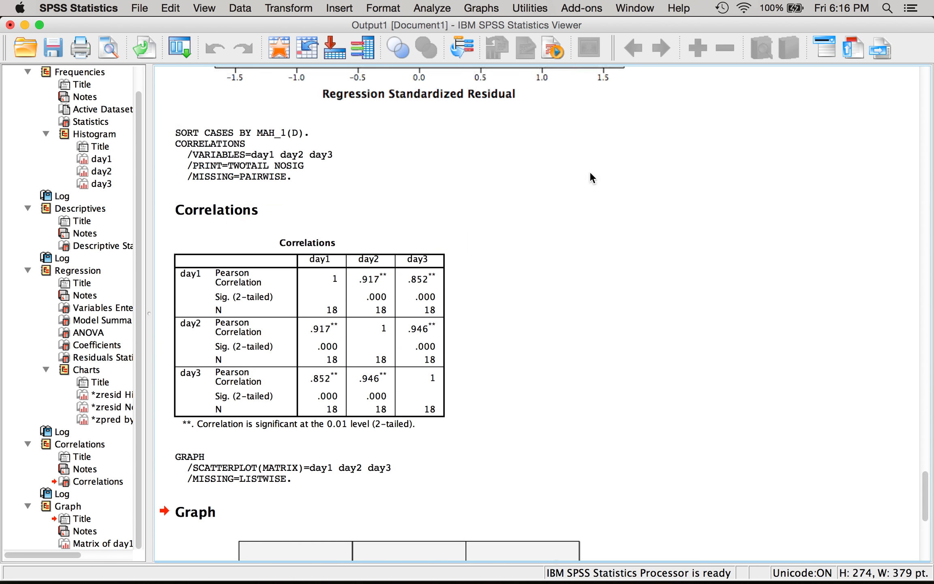
pyautogui.scroll(15, 590, 173)
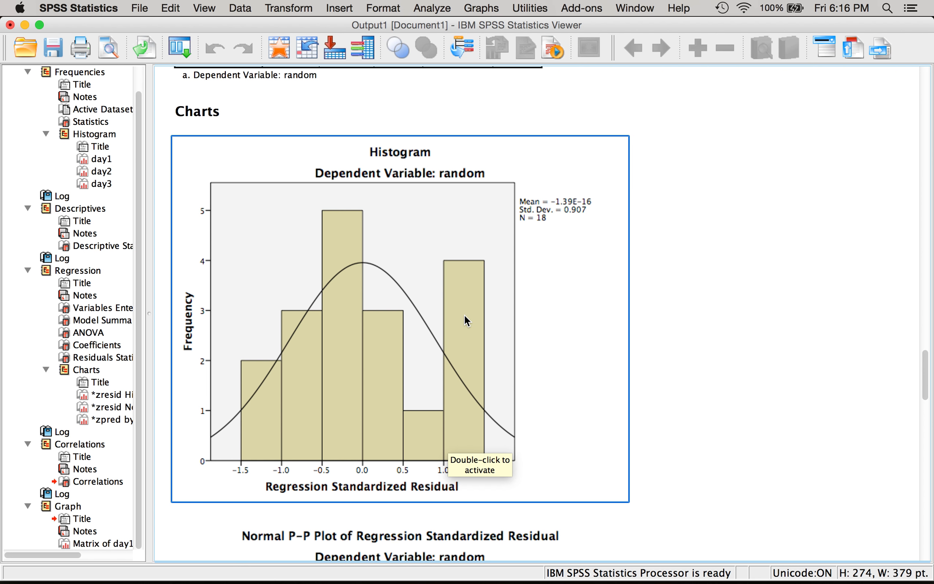
pyautogui.scroll(5, 465, 316)
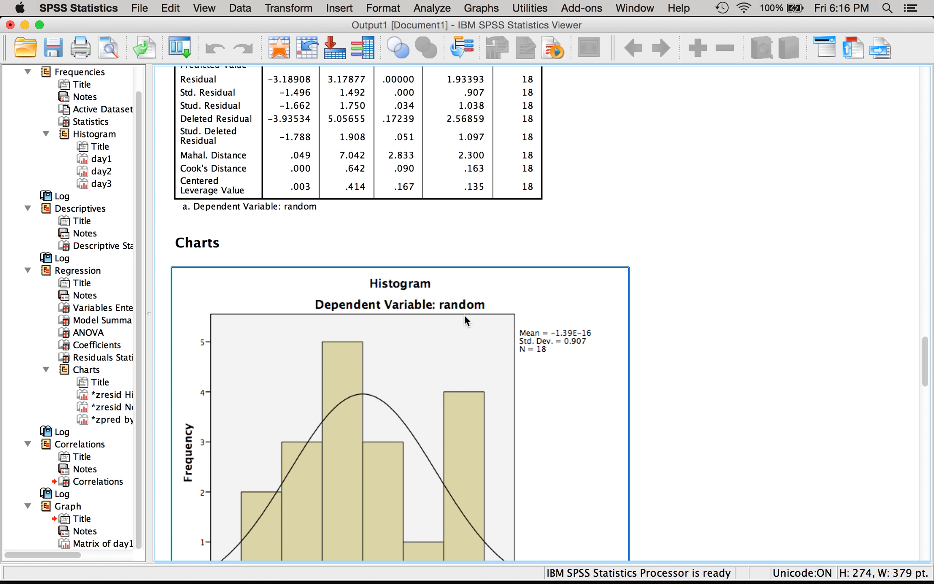
pyautogui.scroll(20, 466, 317)
pyautogui.scroll(15, 464, 315)
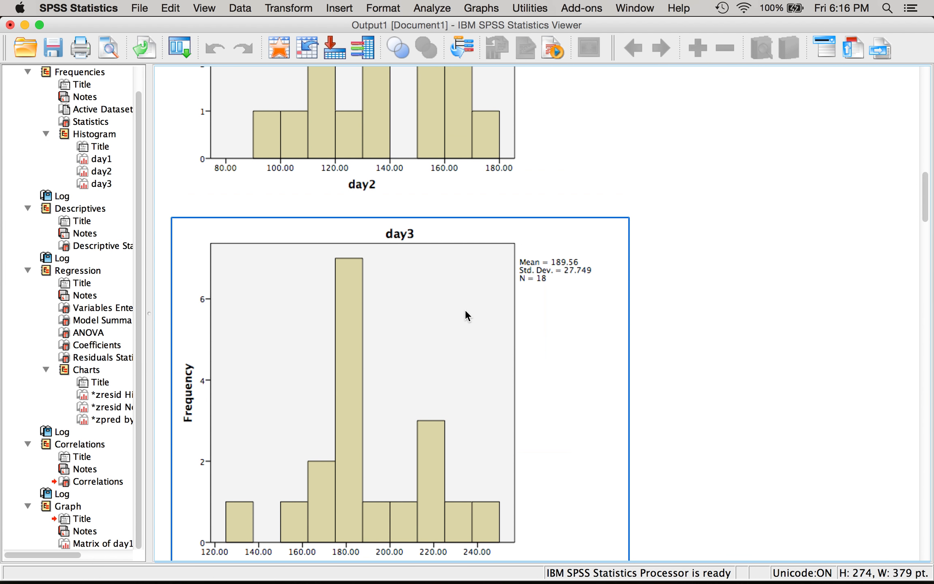
pyautogui.scroll(-2, 467, 315)
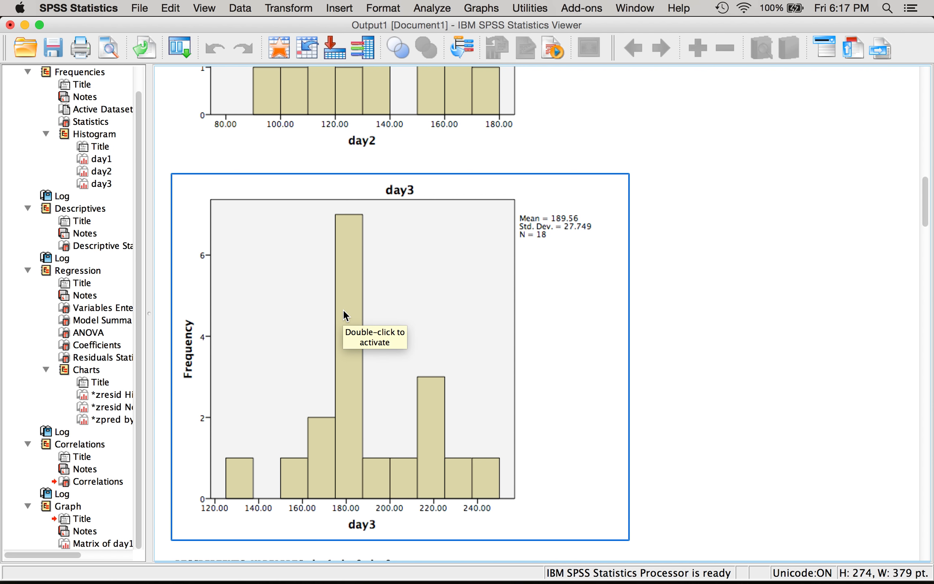
pyautogui.scroll(9, 407, 283)
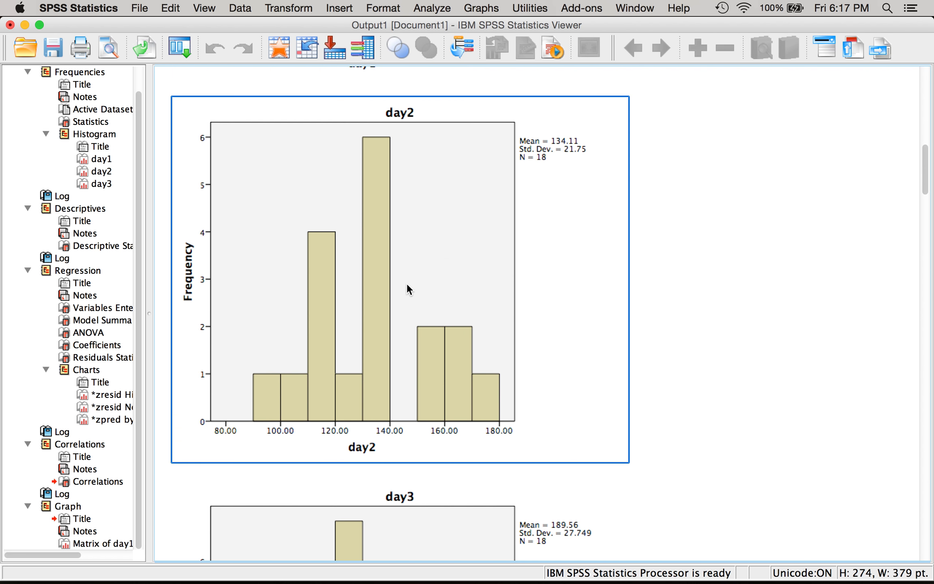
pyautogui.scroll(10, 448, 408)
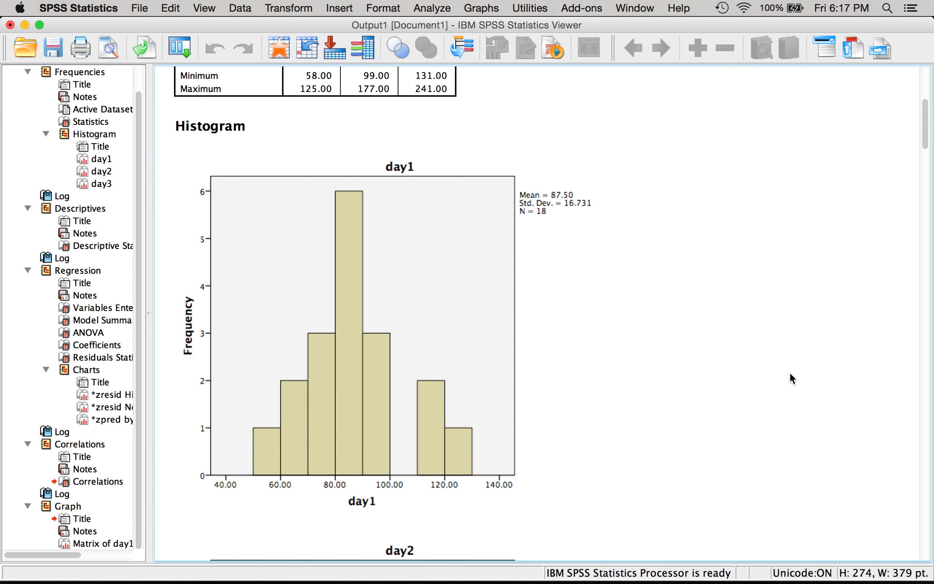
pyautogui.scroll(-20, 791, 374)
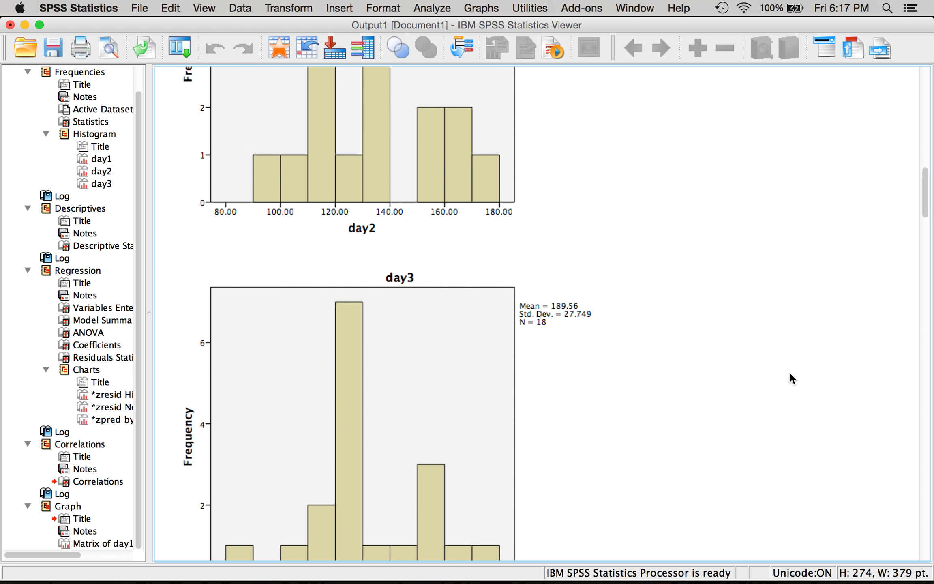
pyautogui.scroll(-10, 790, 372)
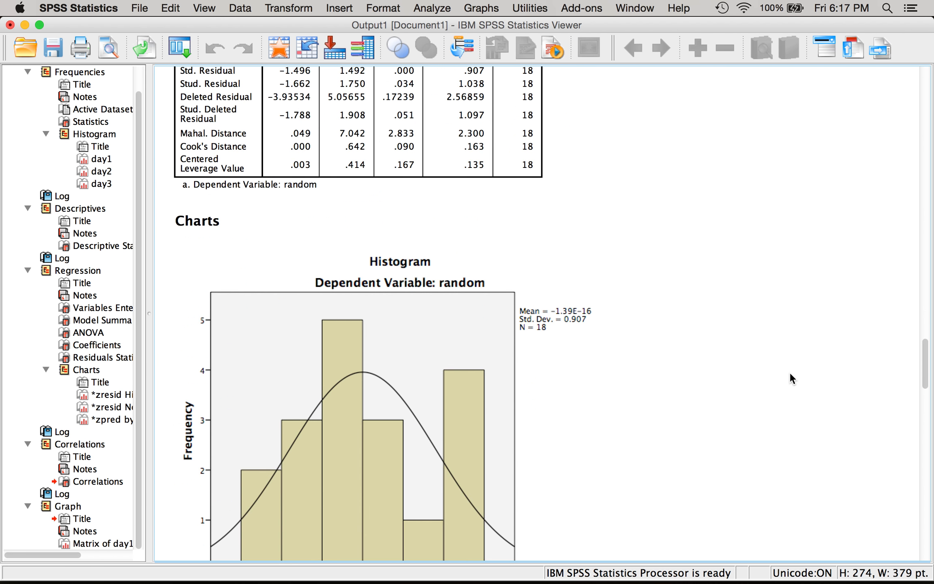
pyautogui.click(448, 342)
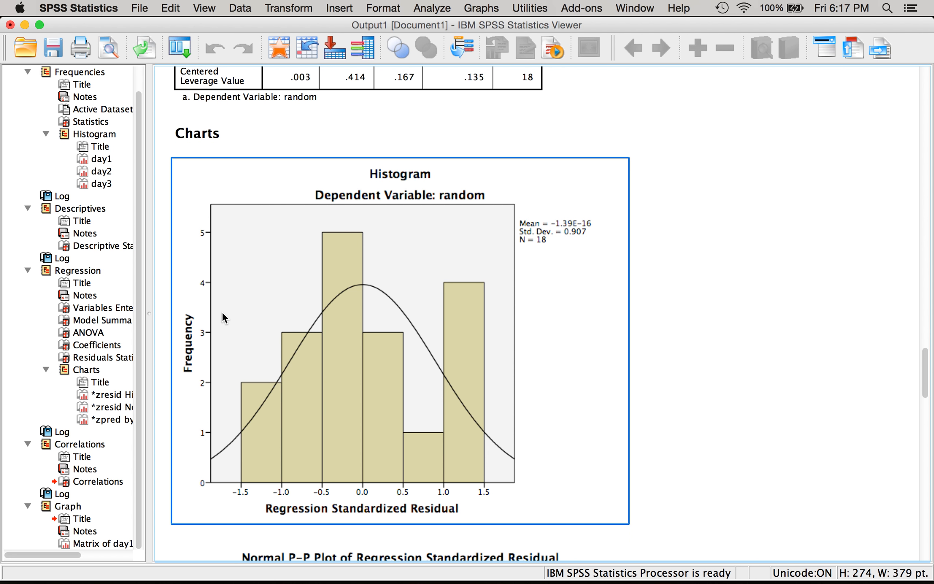
# - Add a linear fit line with its equation label to the regression residual scatterplot and close the chart editor
pyautogui.scroll(-5, 509, 260)
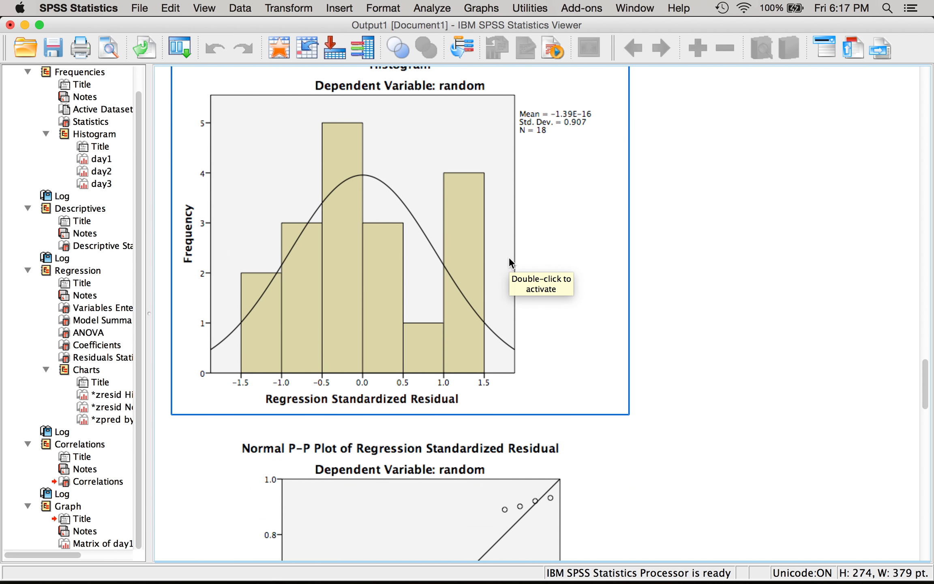
pyautogui.scroll(-12, 509, 257)
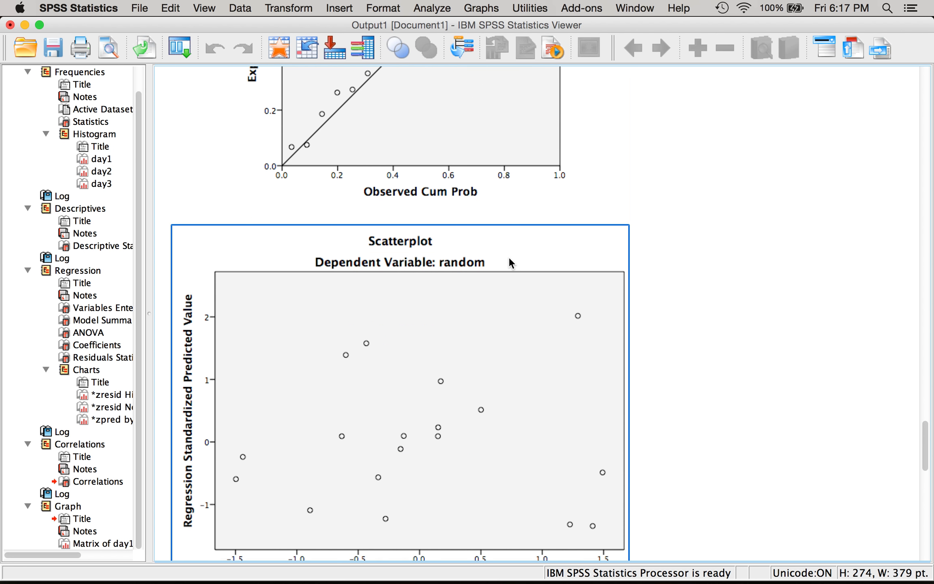
pyautogui.scroll(-4, 510, 259)
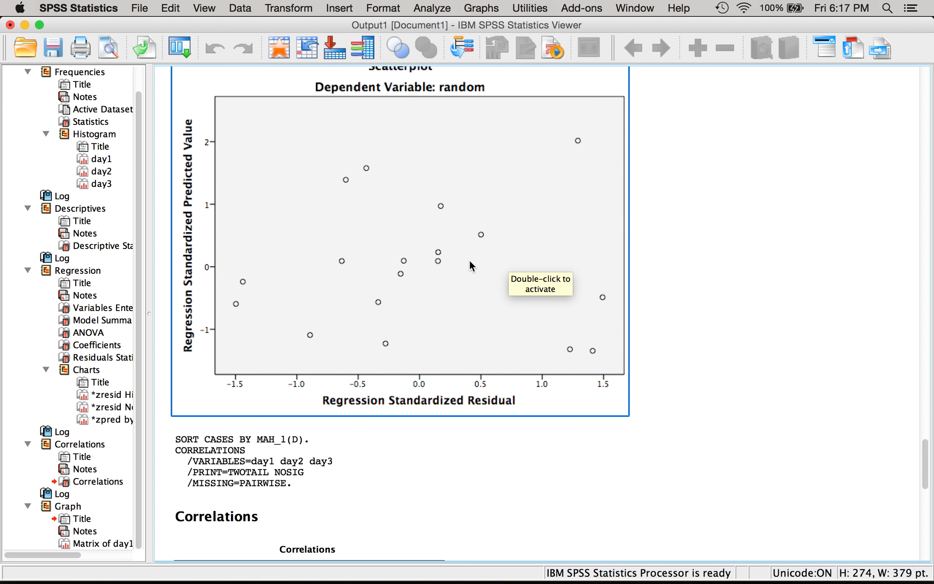
pyautogui.click(365, 262)
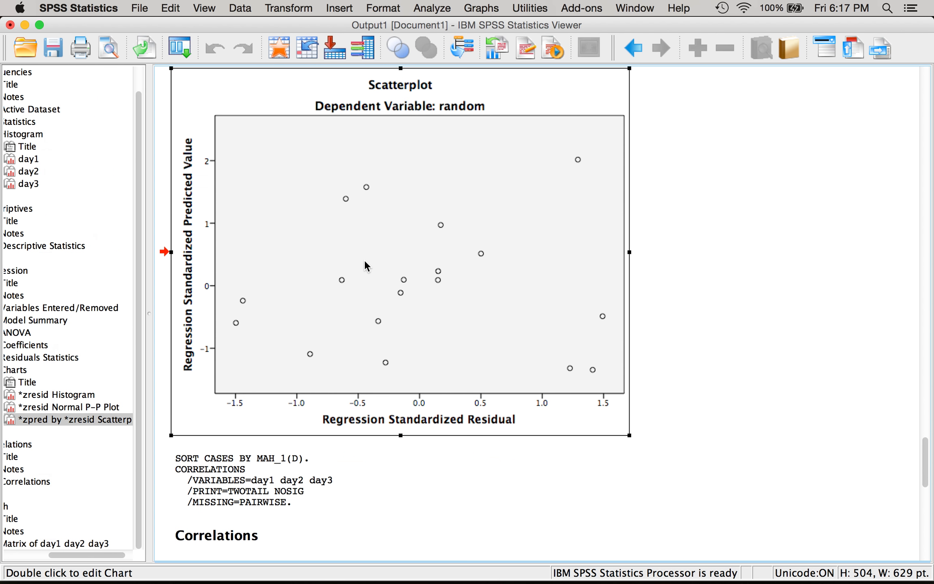
pyautogui.doubleClick(365, 261)
pyautogui.click(159, 138)
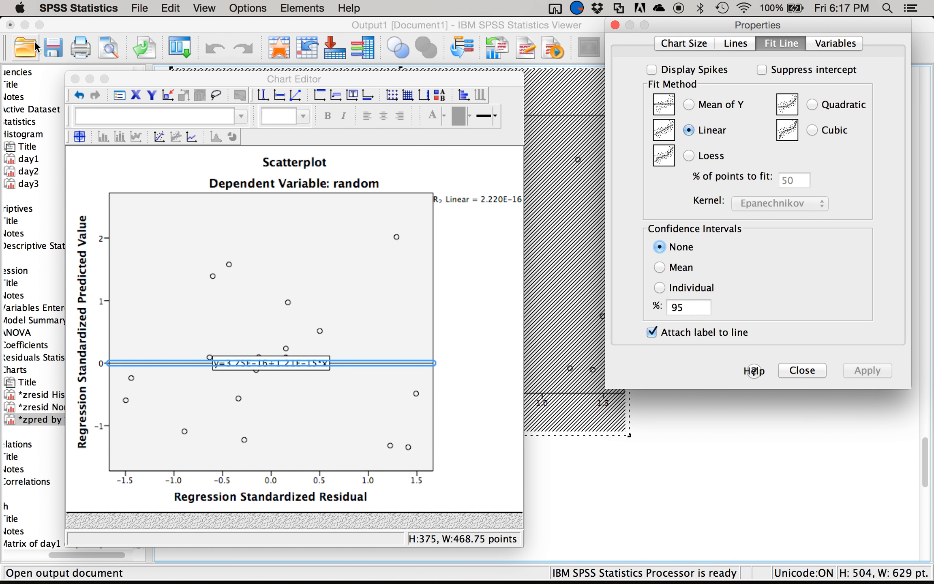
pyautogui.click(75, 79)
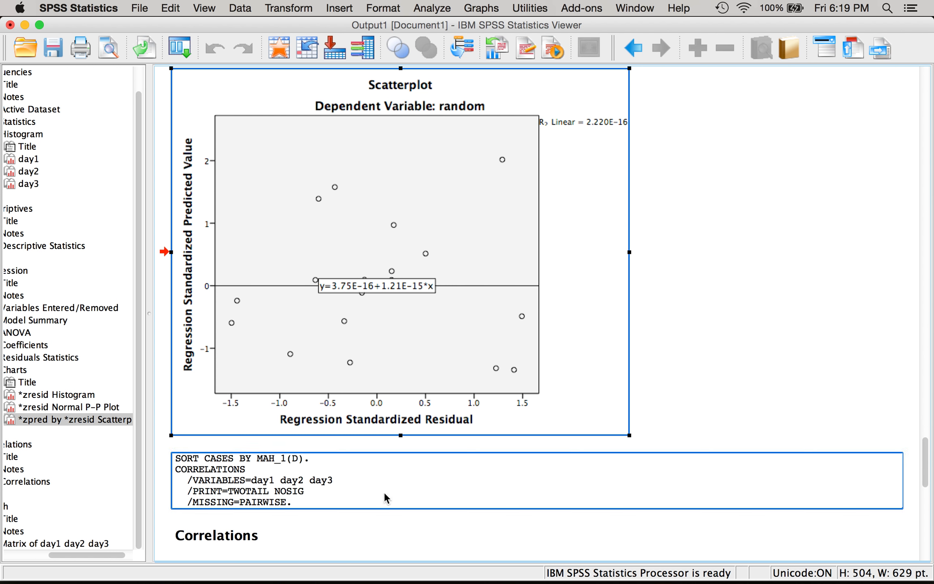
# - Switch to PowerPoint, create a presentation with the White theme and start its slide show
pyautogui.moveTo(384, 582)
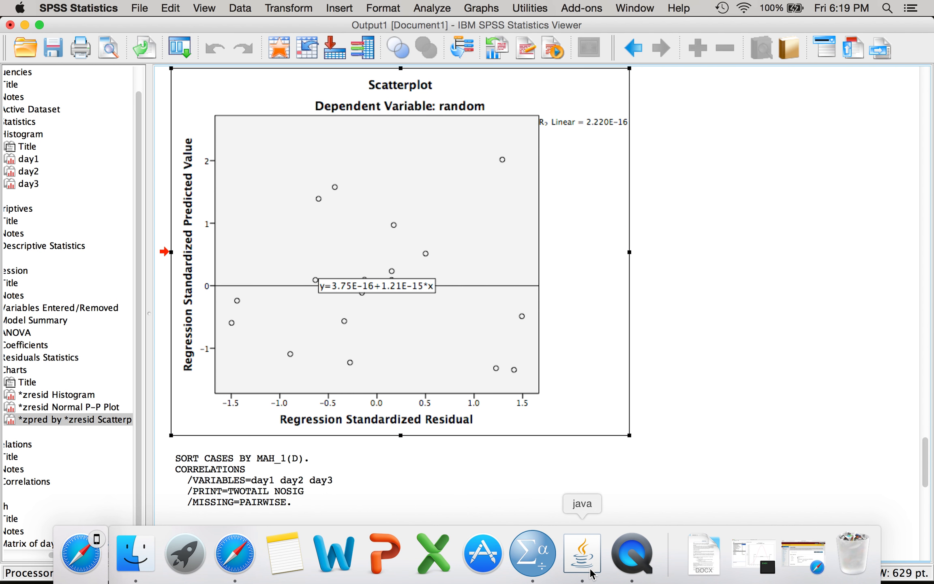
pyautogui.click(375, 553)
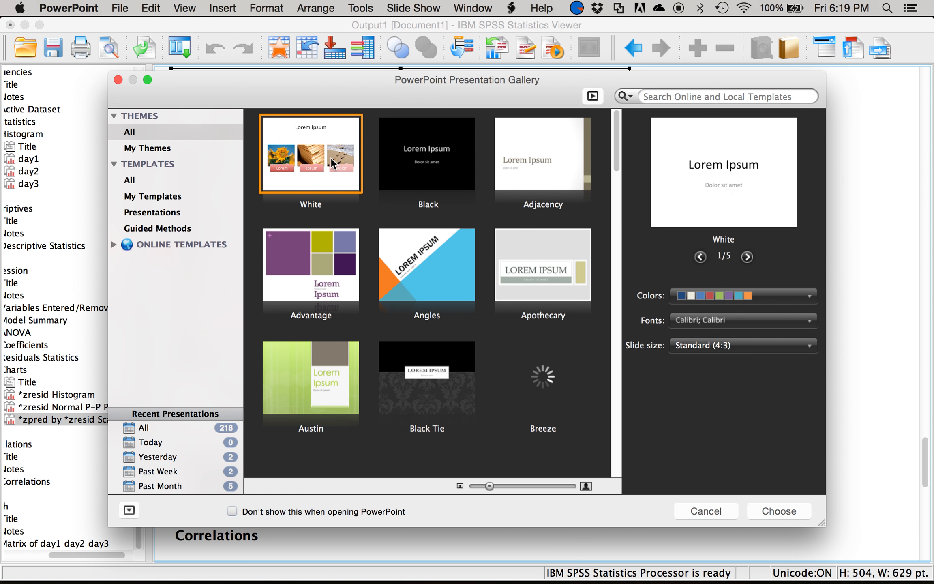
pyautogui.click(308, 158)
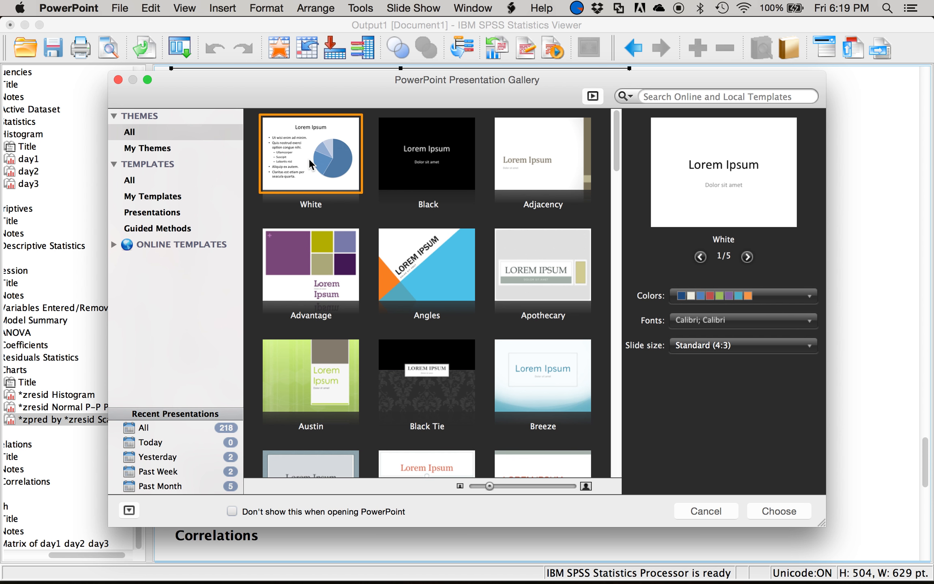
pyautogui.doubleClick(293, 168)
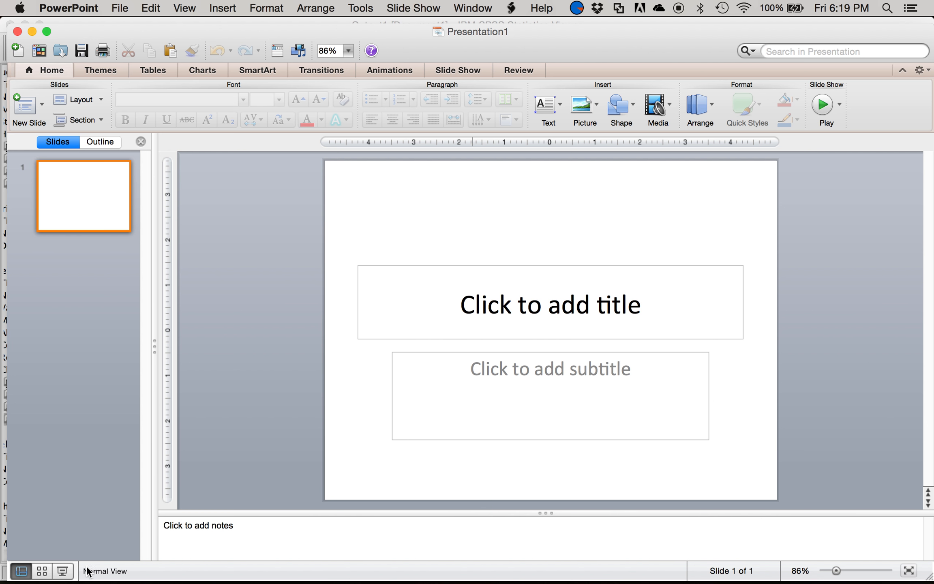
pyautogui.click(60, 571)
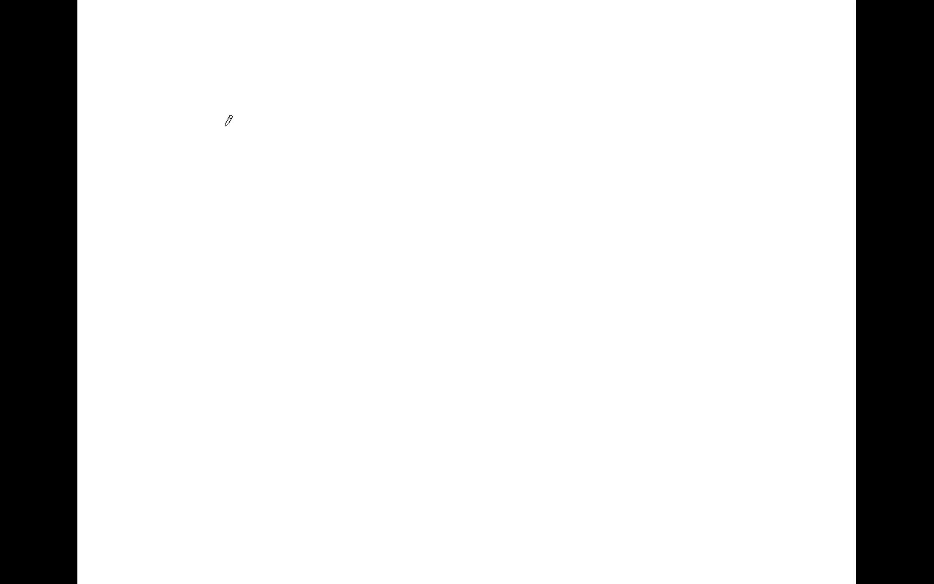
# - Draw a vertical and a horizontal axis freehand on the blank slide and label the horizontal axis 1, 2 and 3
pyautogui.moveTo(215, 105)
pyautogui.mouseDown()
pyautogui.moveTo(217, 331)
pyautogui.moveTo(544, 309)
pyautogui.mouseUp()
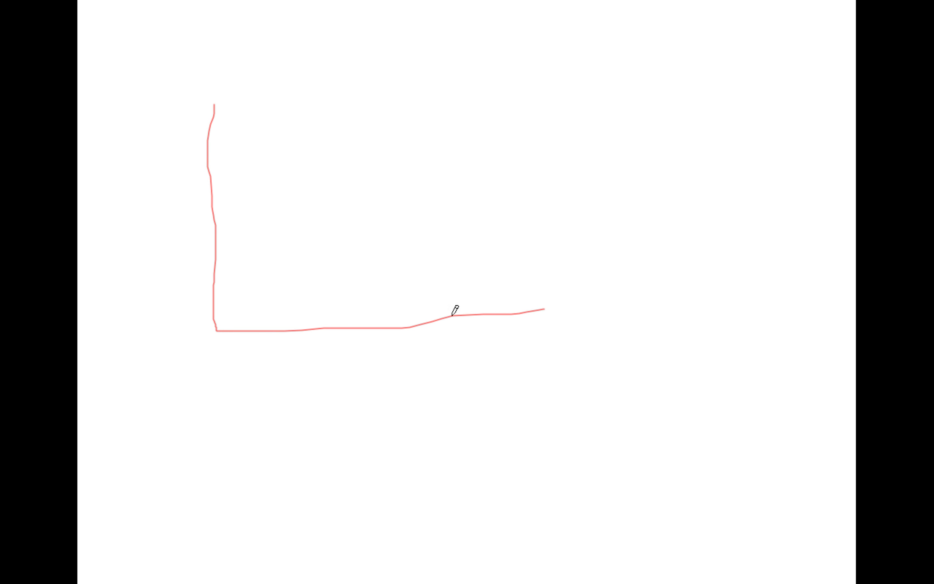
pyautogui.moveTo(263, 343); pyautogui.dragTo(266, 371)
pyautogui.moveTo(370, 345)
pyautogui.mouseDown()
pyautogui.moveTo(386, 348)
pyautogui.moveTo(356, 366)
pyautogui.moveTo(407, 375)
pyautogui.mouseUp()
pyautogui.moveTo(466, 340)
pyautogui.mouseDown()
pyautogui.moveTo(492, 342)
pyautogui.moveTo(466, 351)
pyautogui.moveTo(463, 367)
pyautogui.mouseUp()
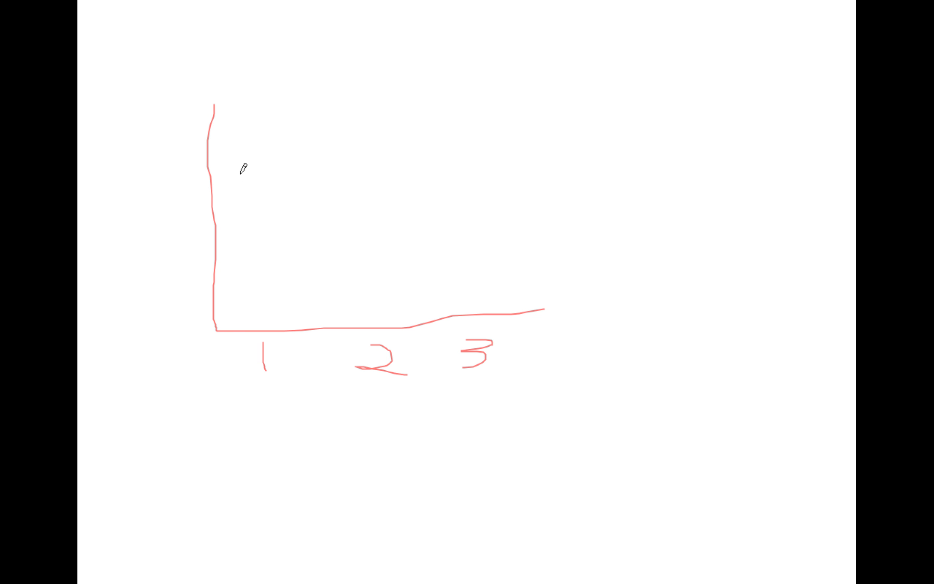
# - Draw a tall freehand bar above the label 1 on the sketched axes
pyautogui.moveTo(240, 174)
pyautogui.mouseDown()
pyautogui.moveTo(269, 170)
pyautogui.moveTo(280, 318)
pyautogui.mouseUp()
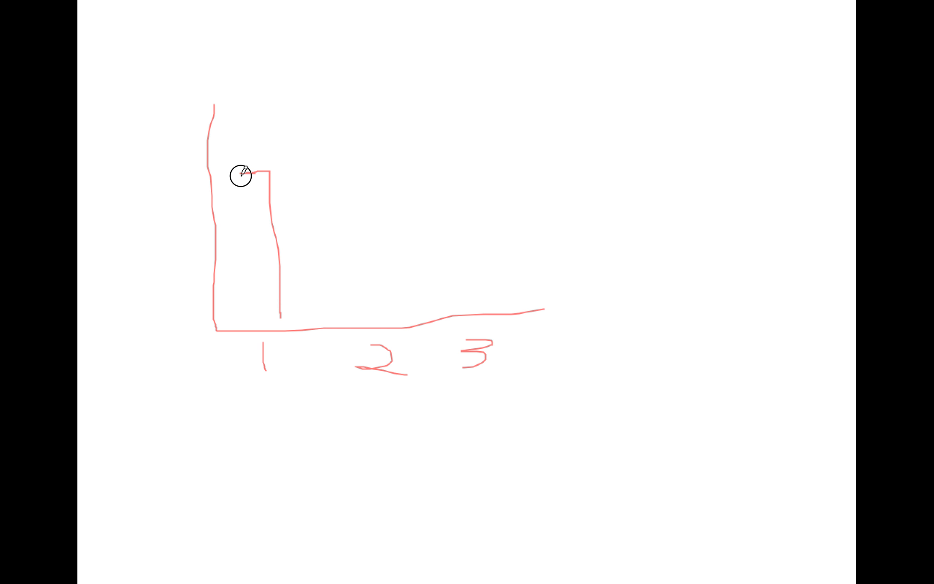
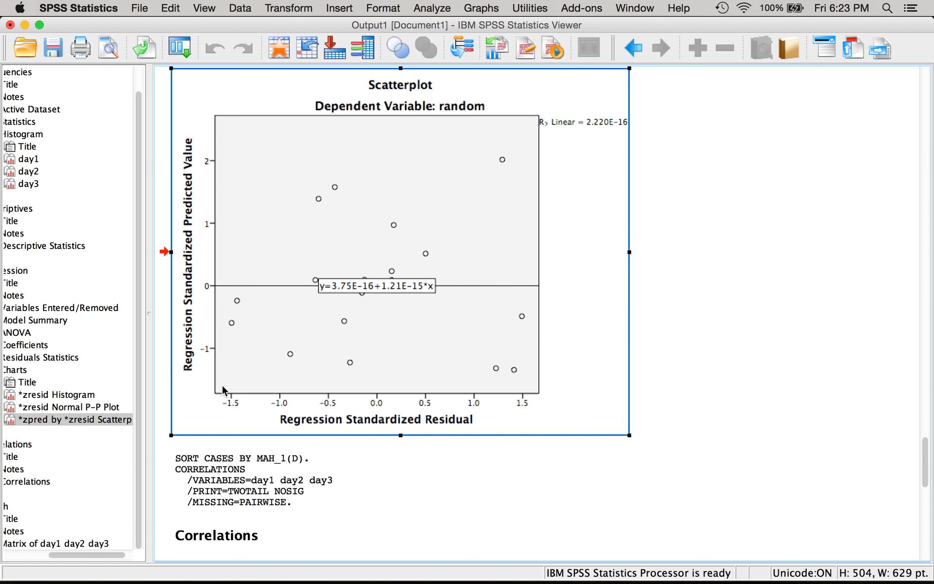
# - Start a General Linear Model repeated measures analysis and define a within-subject factor named days with 3 levels
pyautogui.scroll(-15, 222, 385)
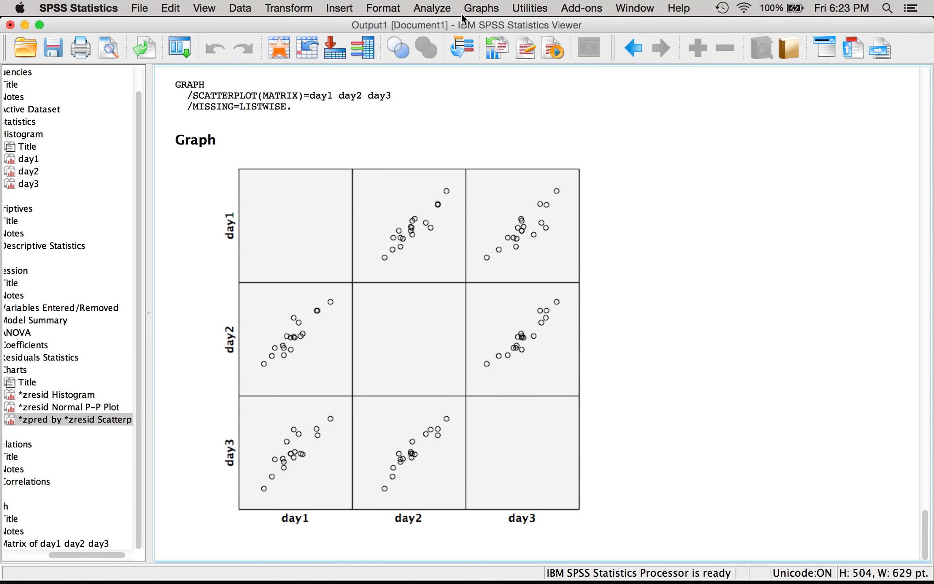
pyautogui.click(433, 8)
pyautogui.moveTo(499, 73)
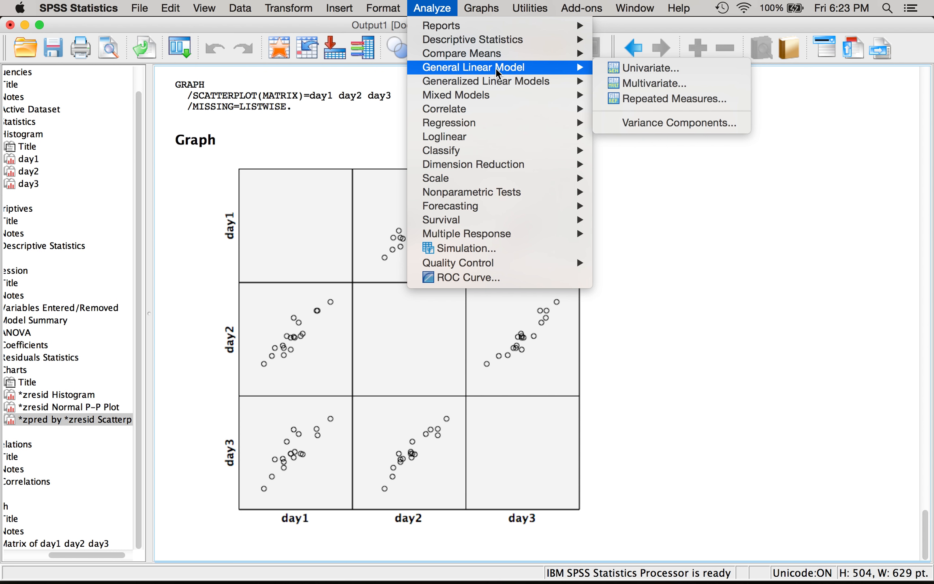
pyautogui.click(631, 99)
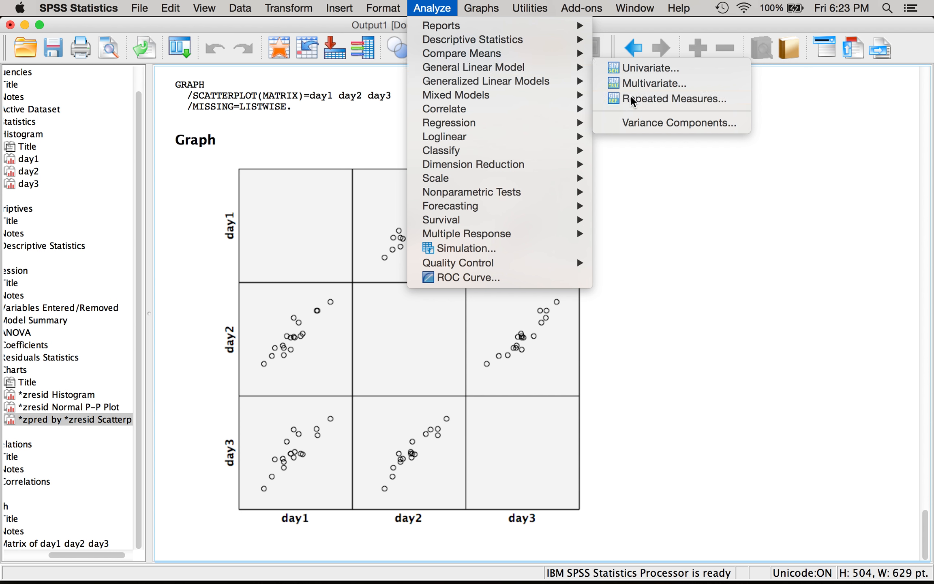
pyautogui.moveTo(643, 198); pyautogui.dragTo(404, 108)
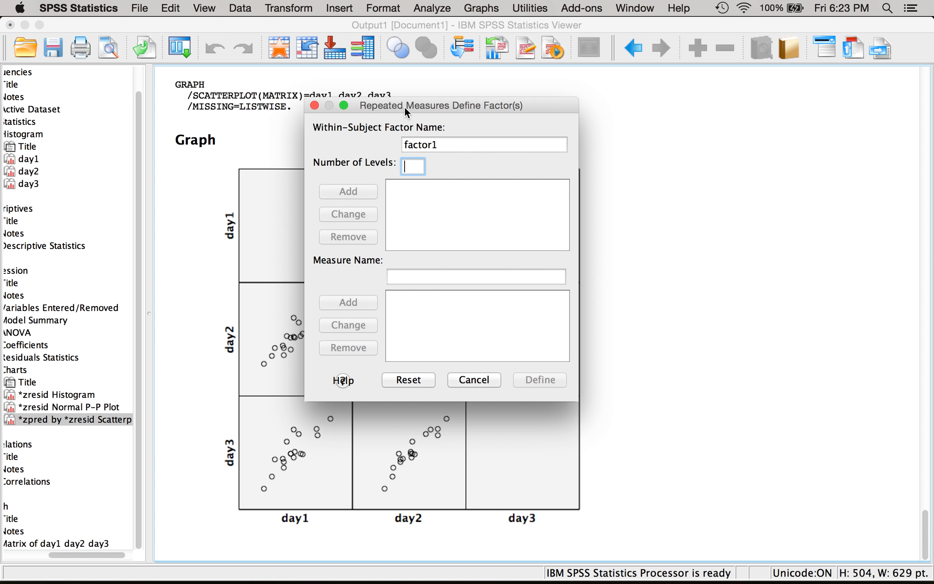
pyautogui.hotkey('shift', 'Tab')
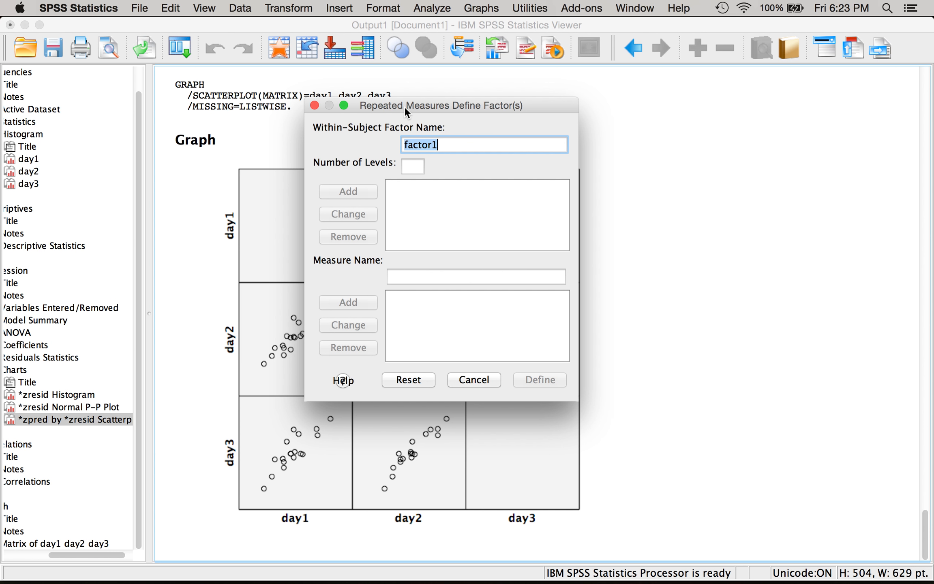
pyautogui.write('days')
pyautogui.press('Tab')
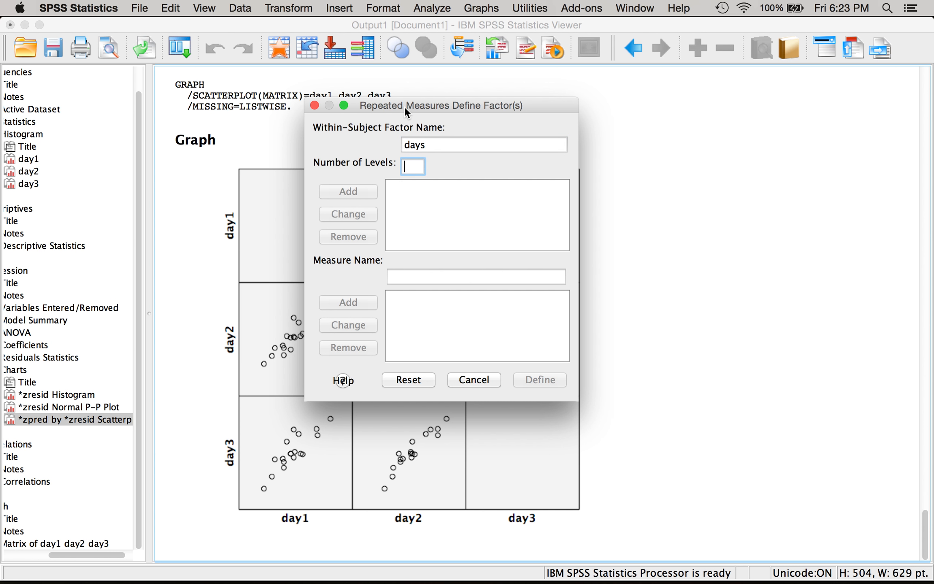
pyautogui.write('3')
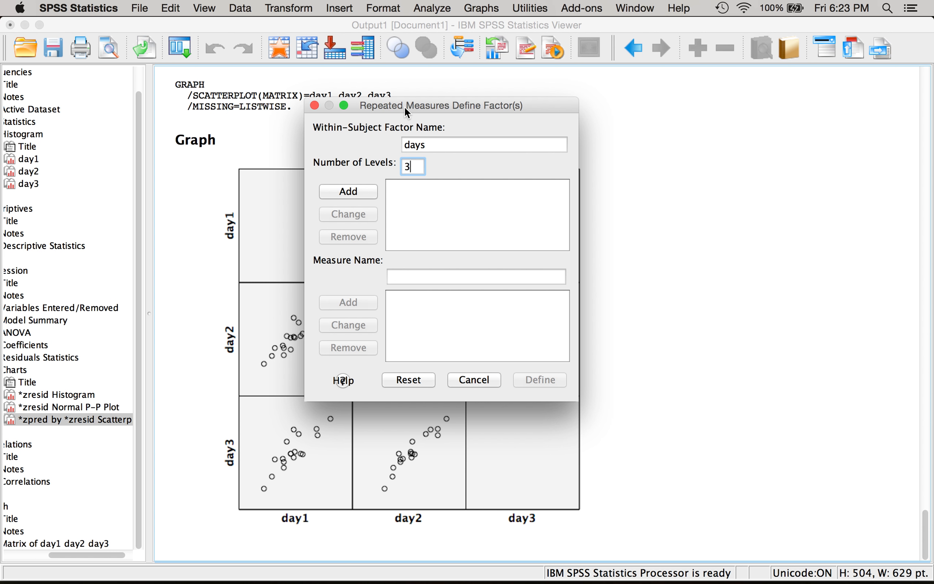
pyautogui.click(340, 189)
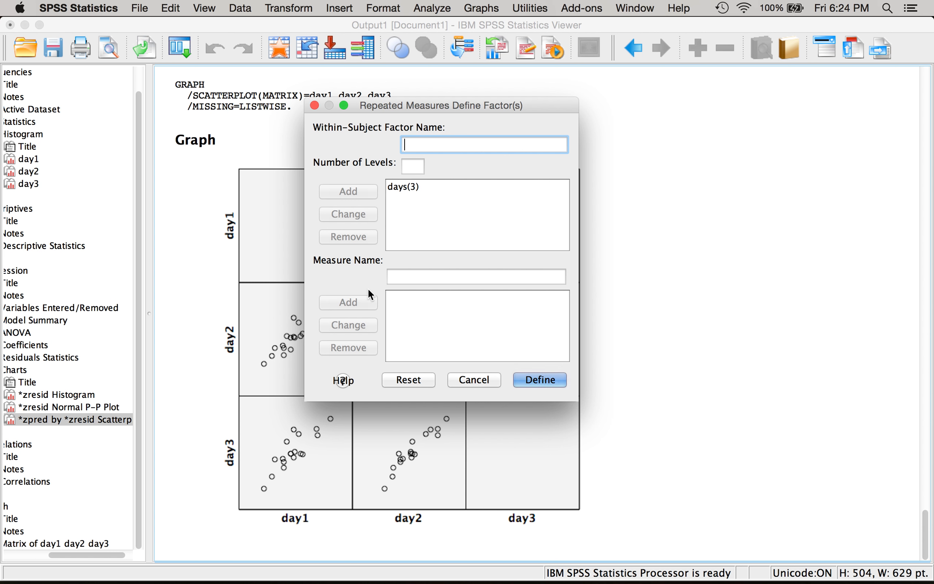
pyautogui.click(547, 382)
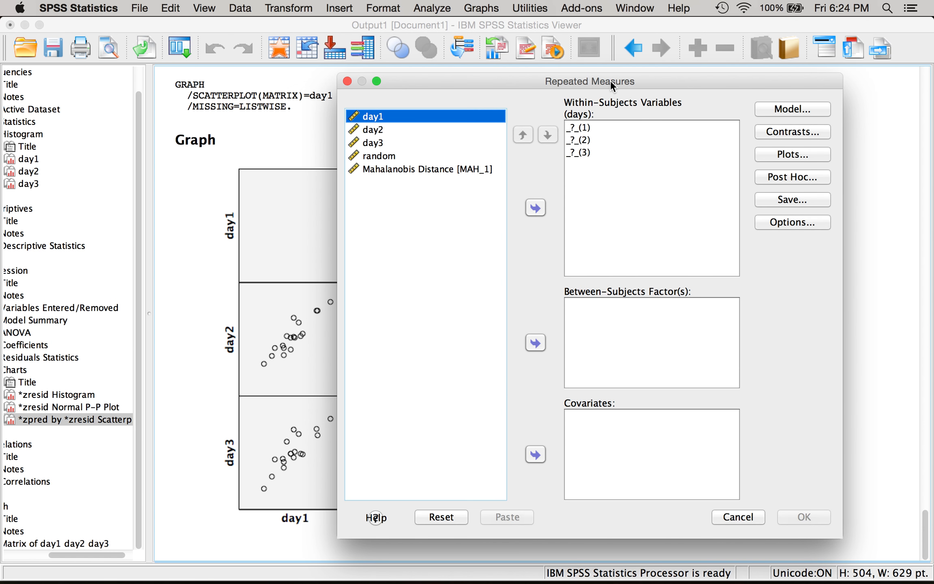
# - Assign day1, day2 and day3 as the within-subjects variables of the days factor
pyautogui.moveTo(610, 81); pyautogui.dragTo(440, 75)
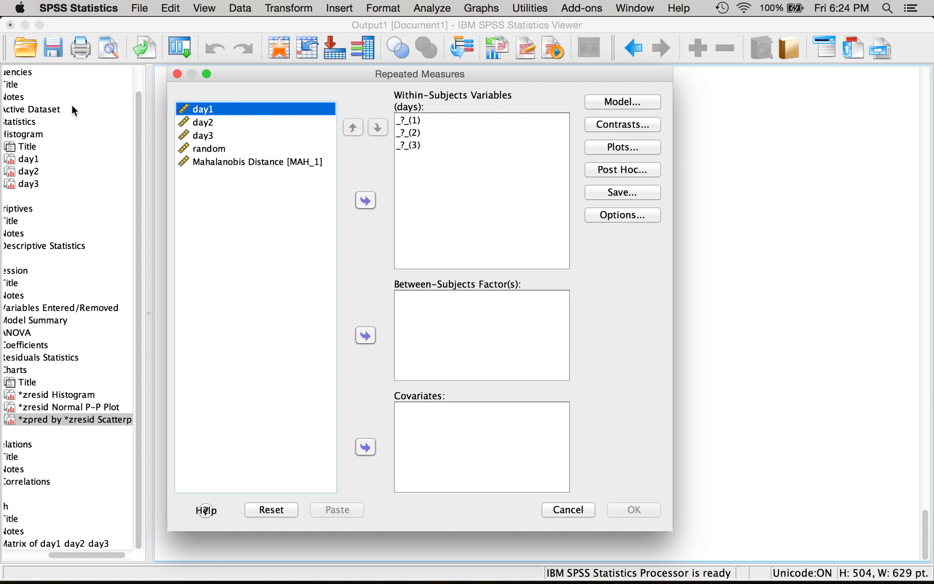
pyautogui.keyDown('shift'); pyautogui.click(201, 137); pyautogui.keyUp('shift')
pyautogui.click(366, 200)
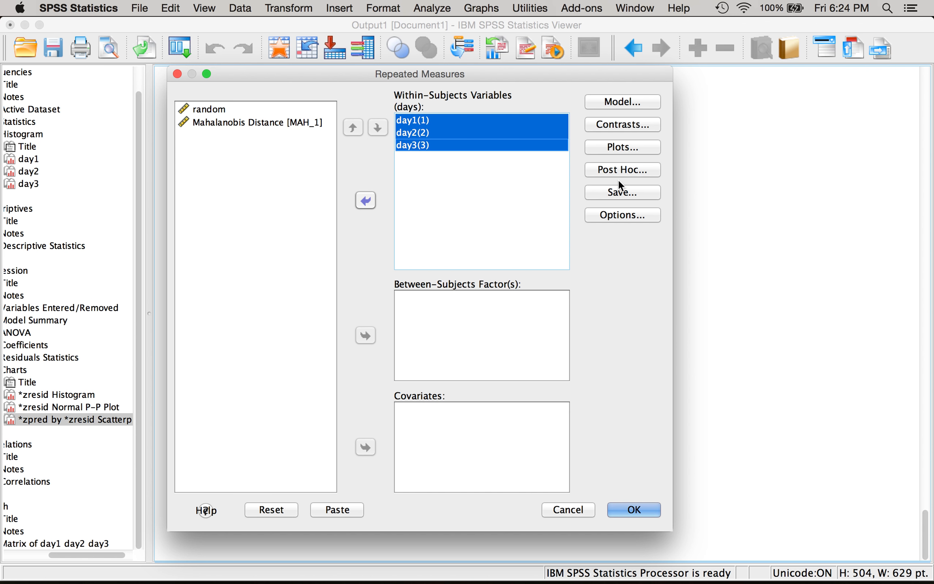
# - Set the analysis options to display means for days, descriptive statistics, estimates of effect size and homogeneity tests
pyautogui.click(612, 217)
pyautogui.moveTo(628, 152); pyautogui.dragTo(341, 75)
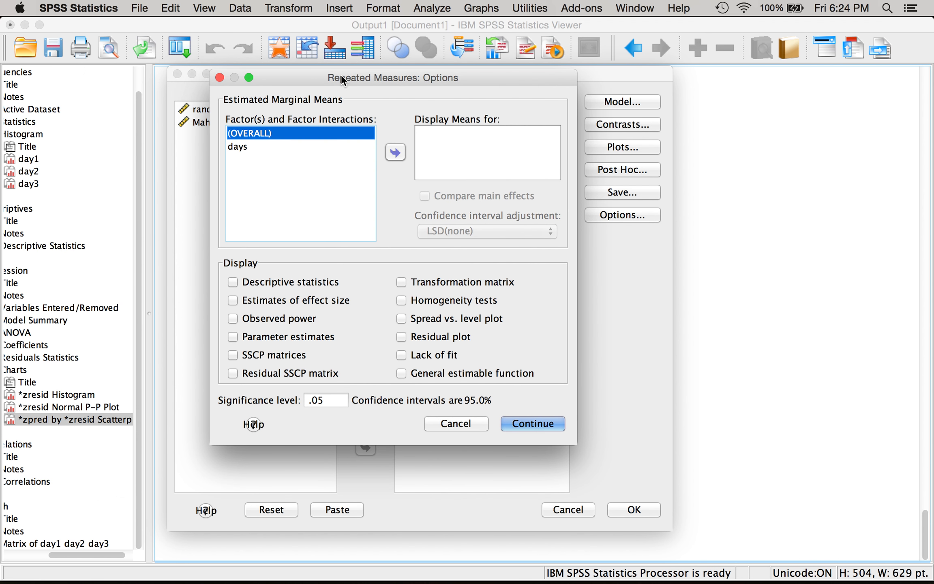
pyautogui.click(244, 146)
pyautogui.click(395, 152)
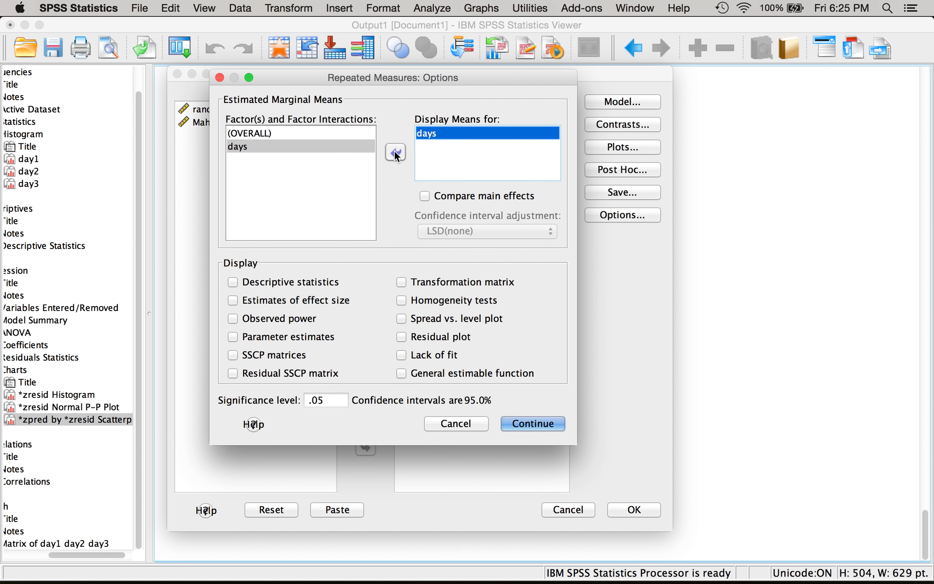
pyautogui.click(305, 282)
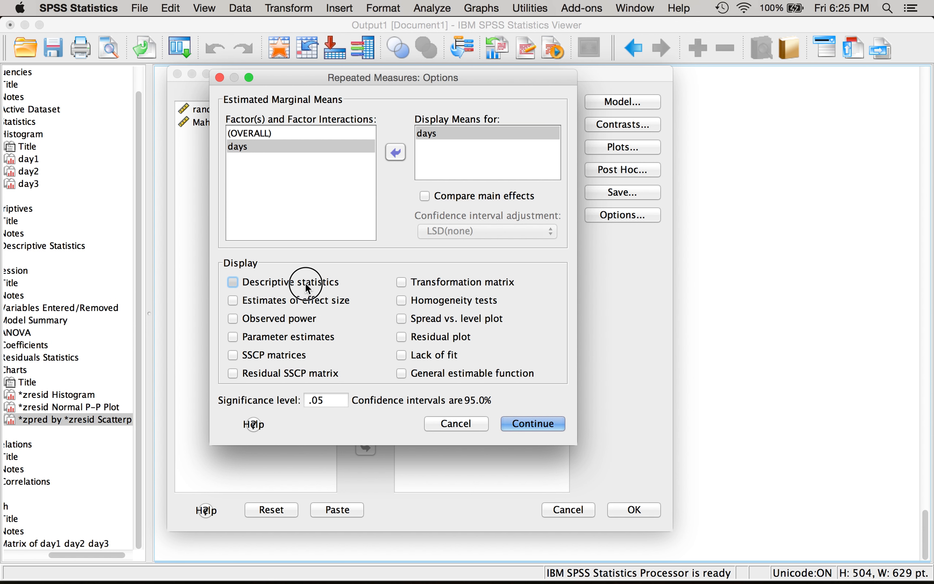
pyautogui.click(301, 301)
pyautogui.click(410, 303)
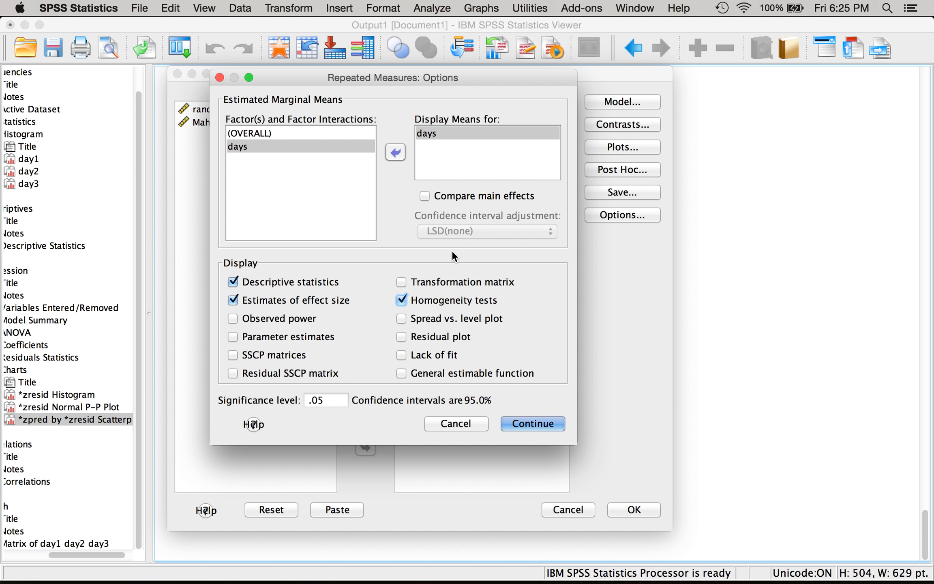
pyautogui.click(517, 423)
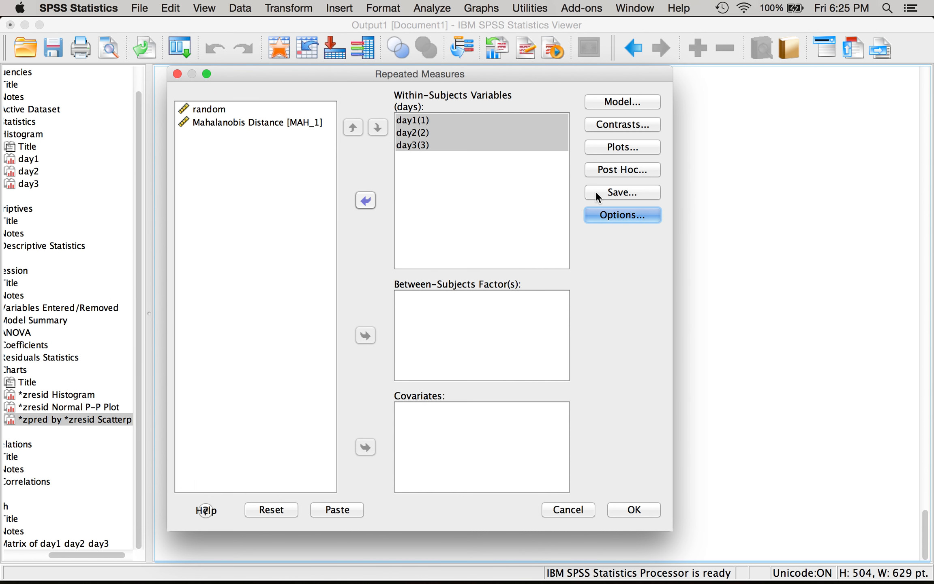
# - Check the post hoc settings, turn on Compare main effects in the analysis options and open the confidence interval adjustment choices
pyautogui.click(605, 174)
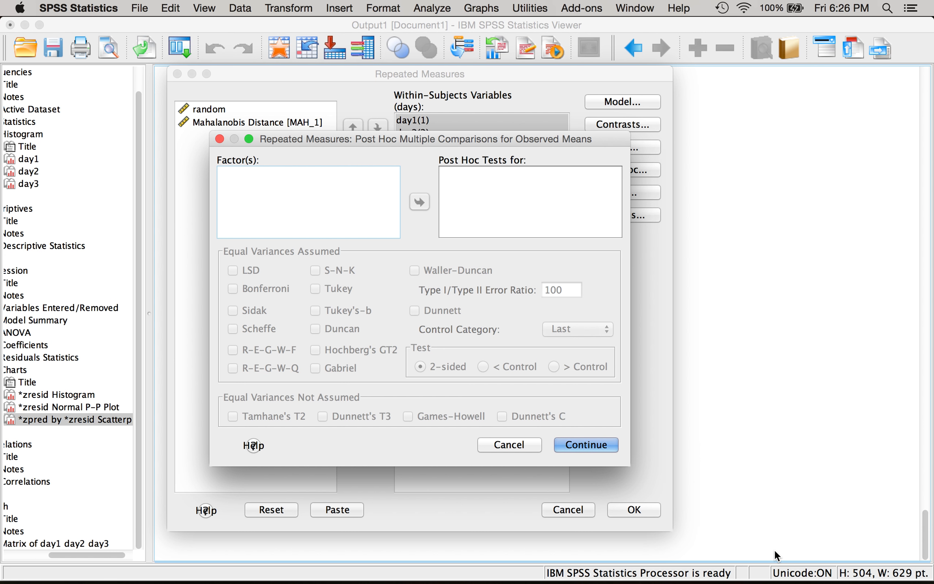
pyautogui.click(595, 445)
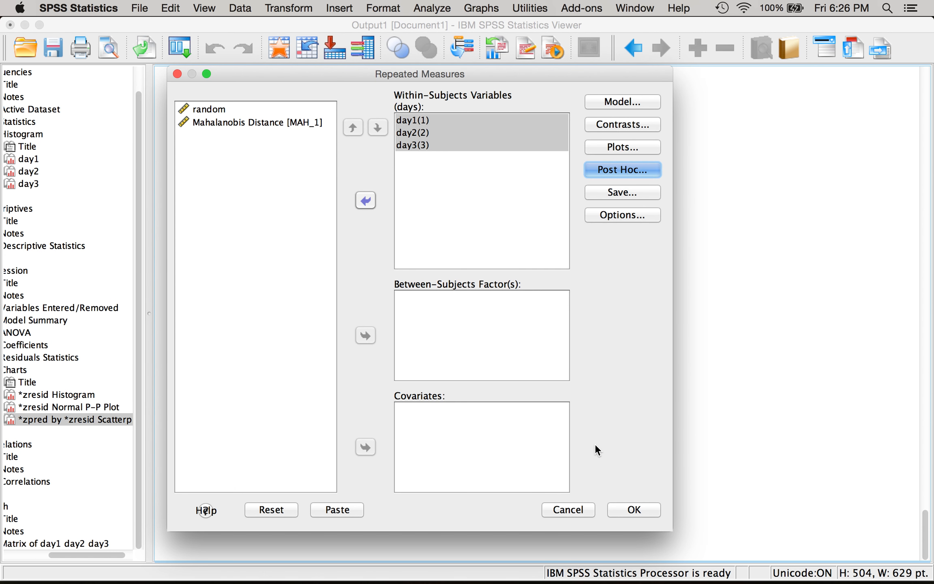
pyautogui.click(616, 222)
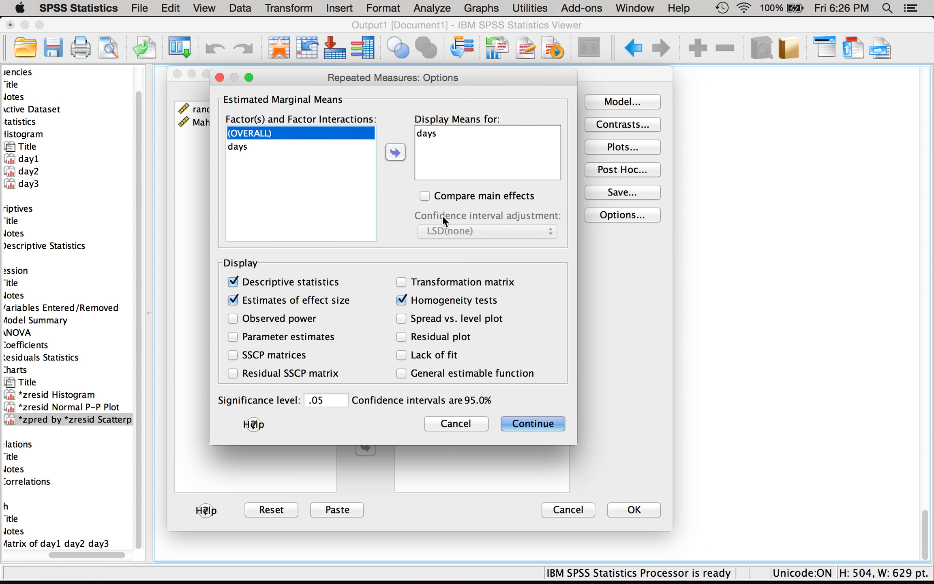
pyautogui.click(455, 200)
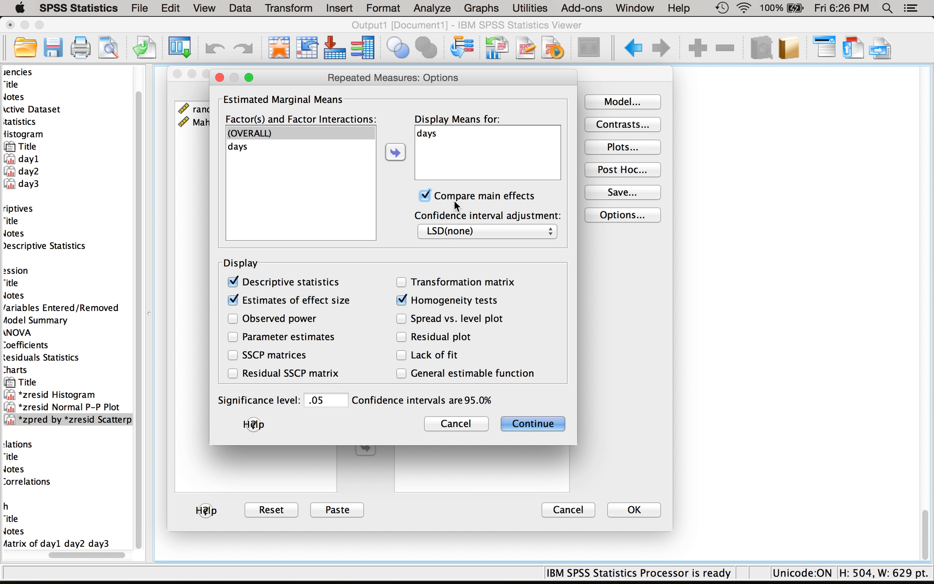
pyautogui.click(505, 231)
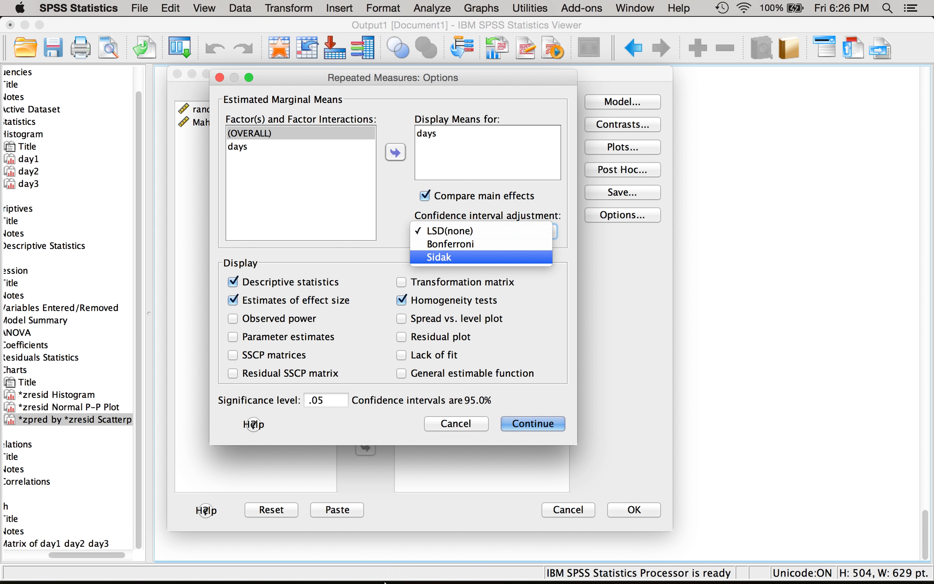
# - Switch to Word, create a blank document and set its zoom to 200%
pyautogui.moveTo(384, 582)
pyautogui.click(340, 560)
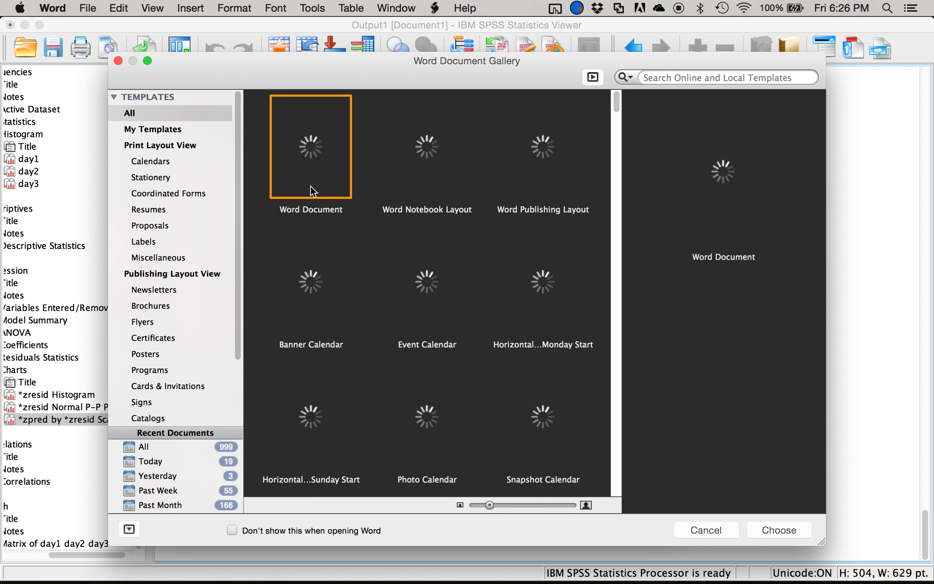
pyautogui.doubleClick(290, 148)
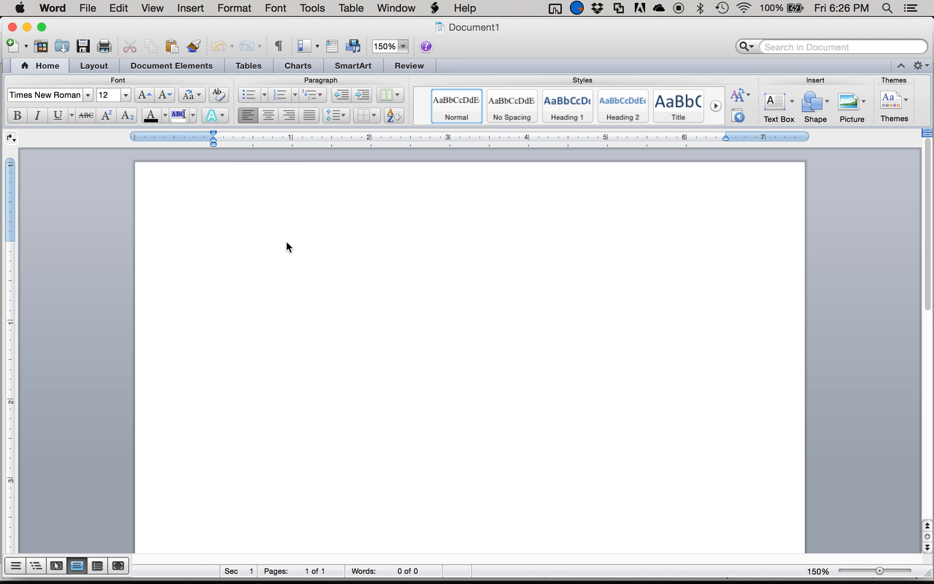
pyautogui.click(386, 73)
pyautogui.write('200')
pyautogui.press('Return')
# - Write three lines in the blank document: "Bonferonni", "Alpha = .05" and "Comparisons?"
pyautogui.write('Bonferoo')
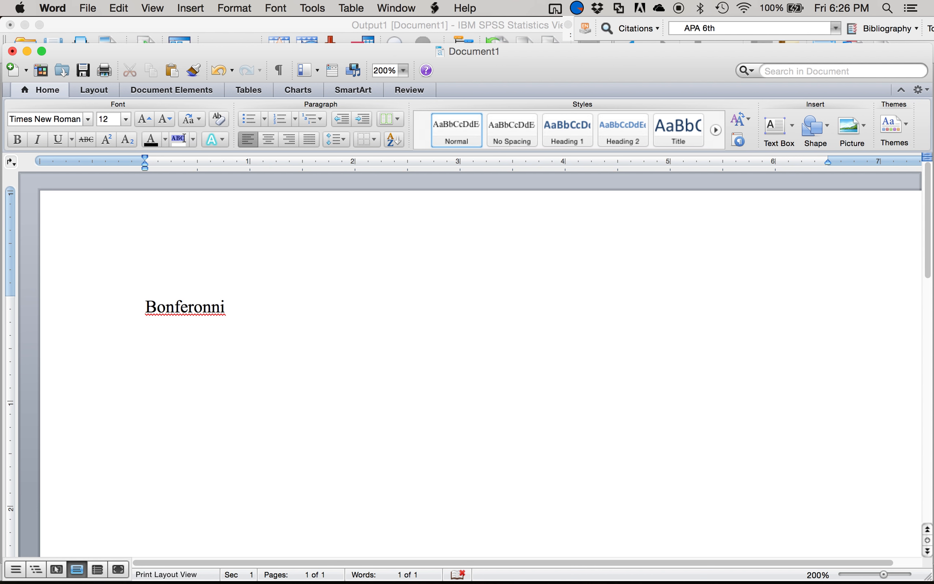
pyautogui.press('Return')
pyautogui.write('alpha = .05')
pyautogui.press('Return')
pyautogui.write('Cco')
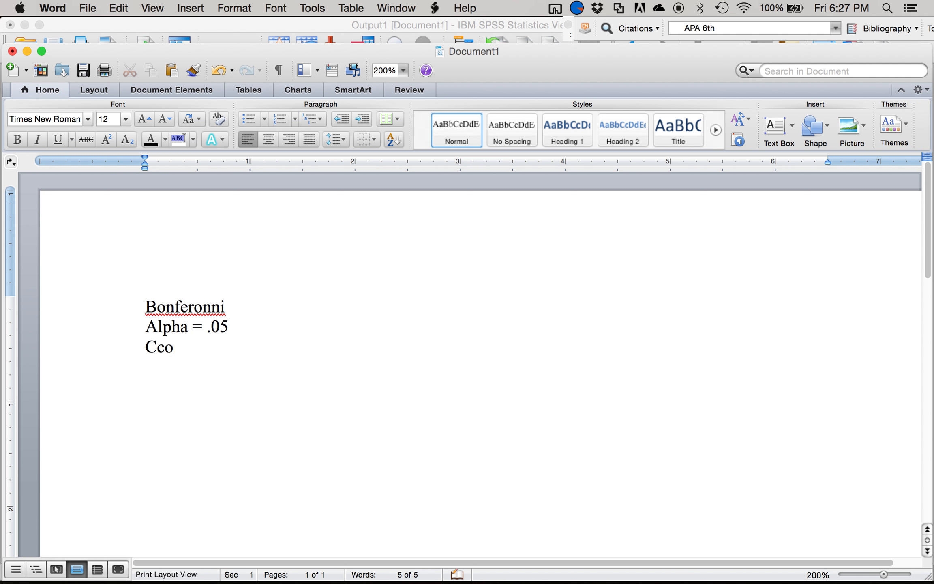
pyautogui.write('mparisons?')
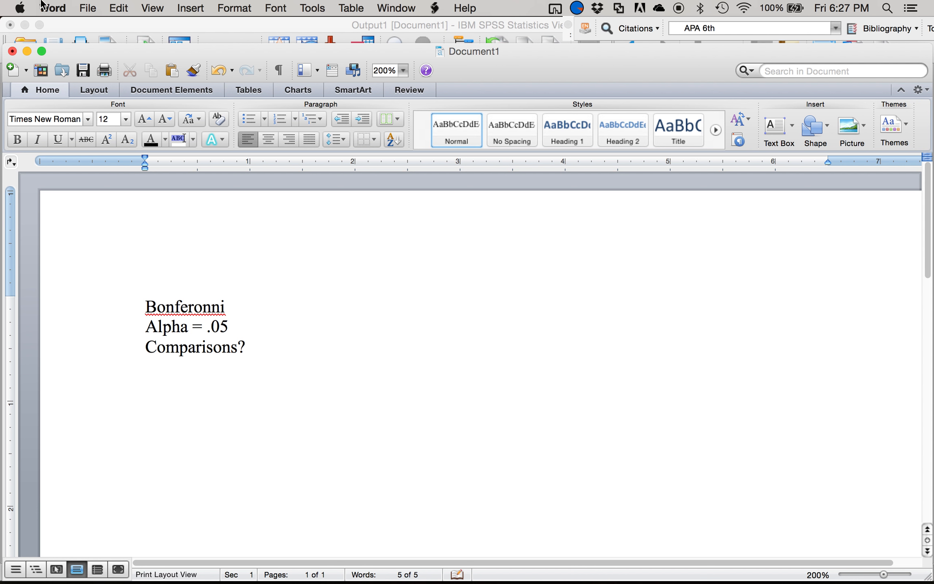
# - Insert a table with five columns and one row below the Comparisons? line
pyautogui.click(248, 90)
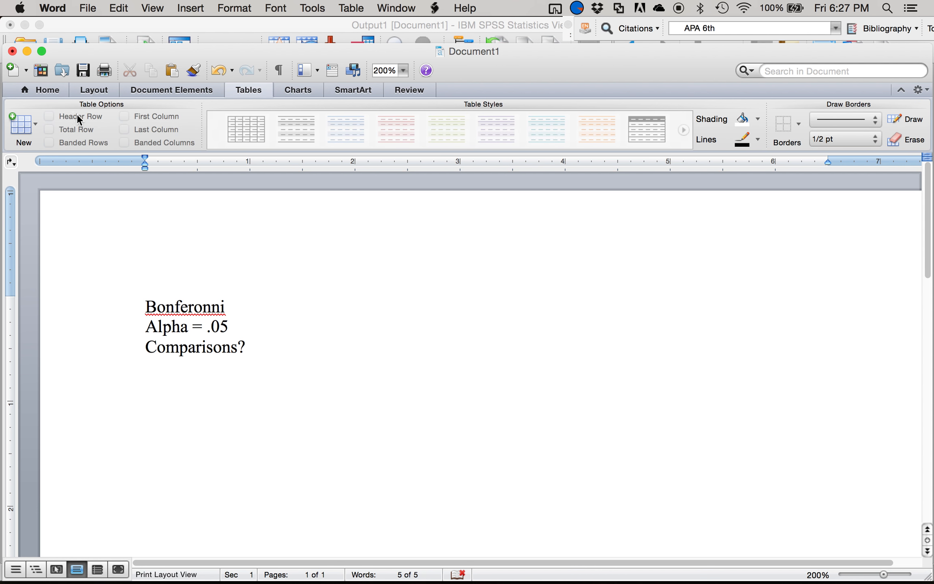
pyautogui.click(17, 127)
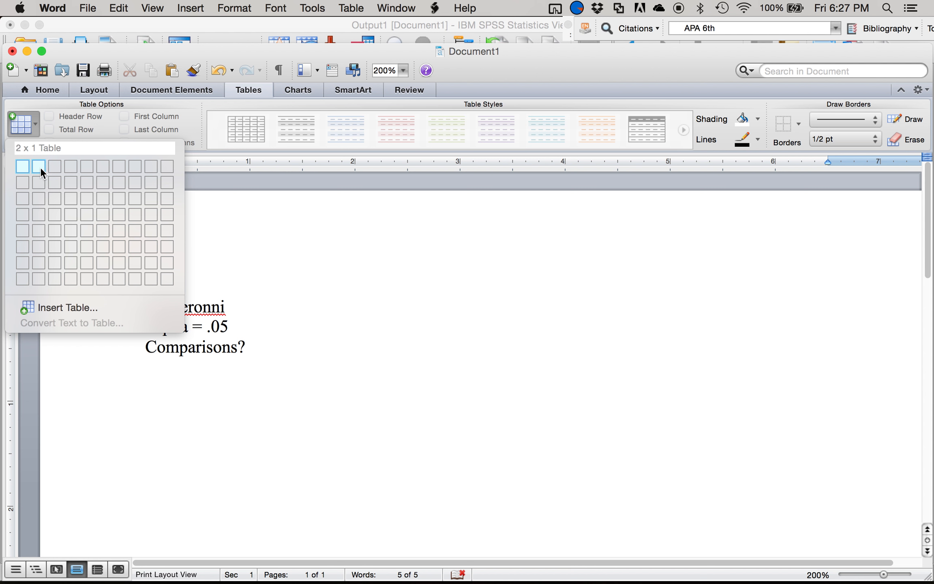
pyautogui.click(84, 166)
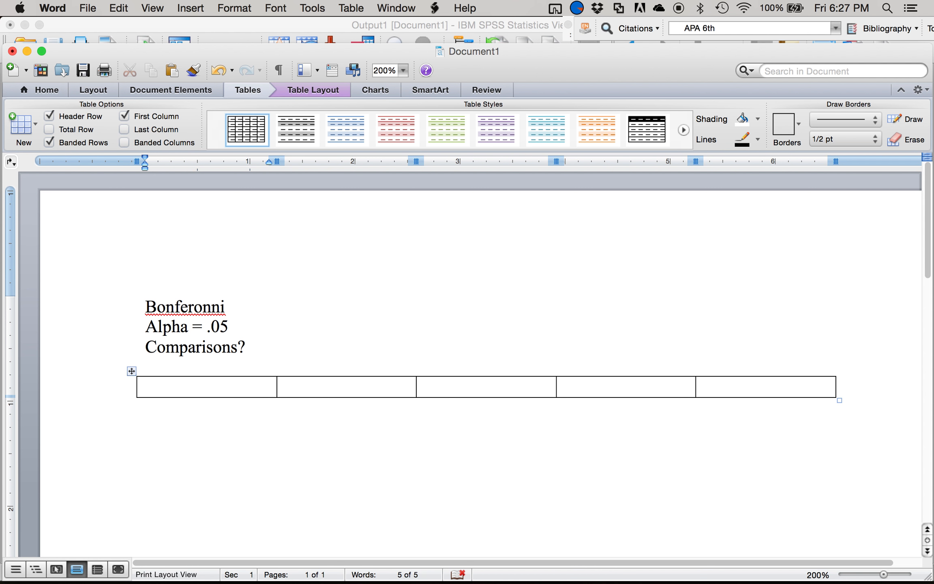
# - Fill the table's header row with Group 1, Group 2, P (sig), Explain and D
pyautogui.write('Group 1')
pyautogui.press('Tab')
pyautogui.write('Group')
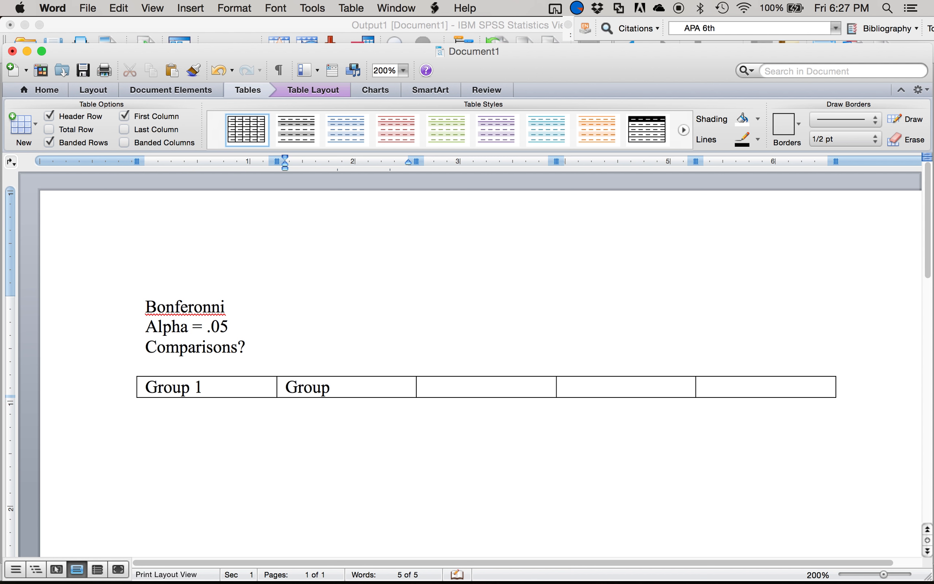
pyautogui.write('P (sig0')
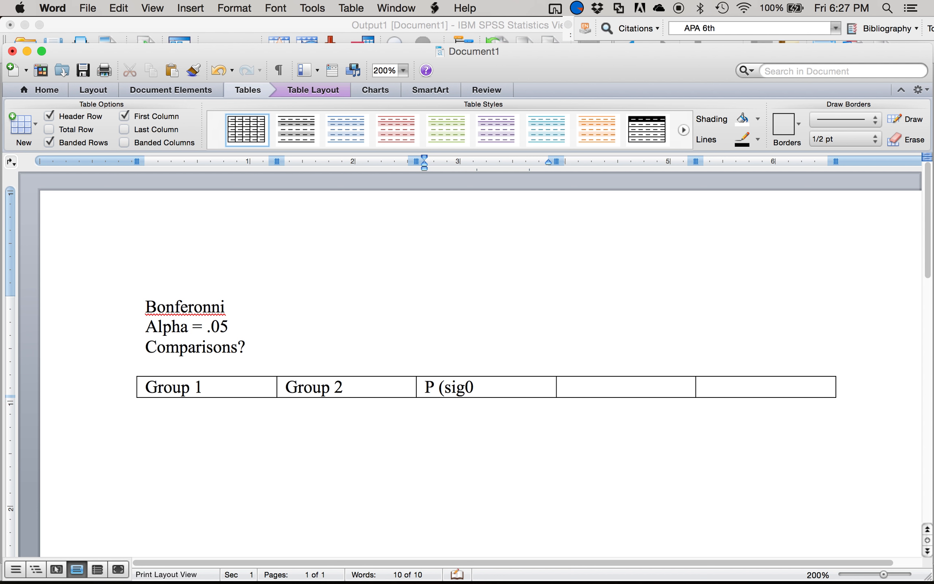
pyautogui.press('Tab')
pyautogui.write('Explain')
pyautogui.press('Tab')
pyautogui.write('d')
# - Add a row below the table's header with Day 1 under Group 1 and Day 2 under Group 2
pyautogui.press('Tab')
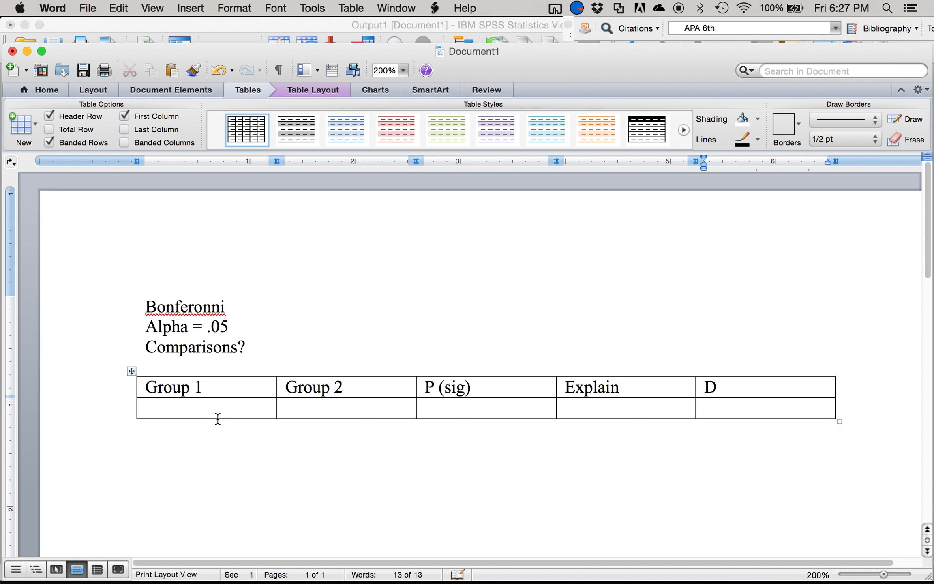
pyautogui.press('super+z')
pyautogui.press('super+z')
pyautogui.press('Tab')
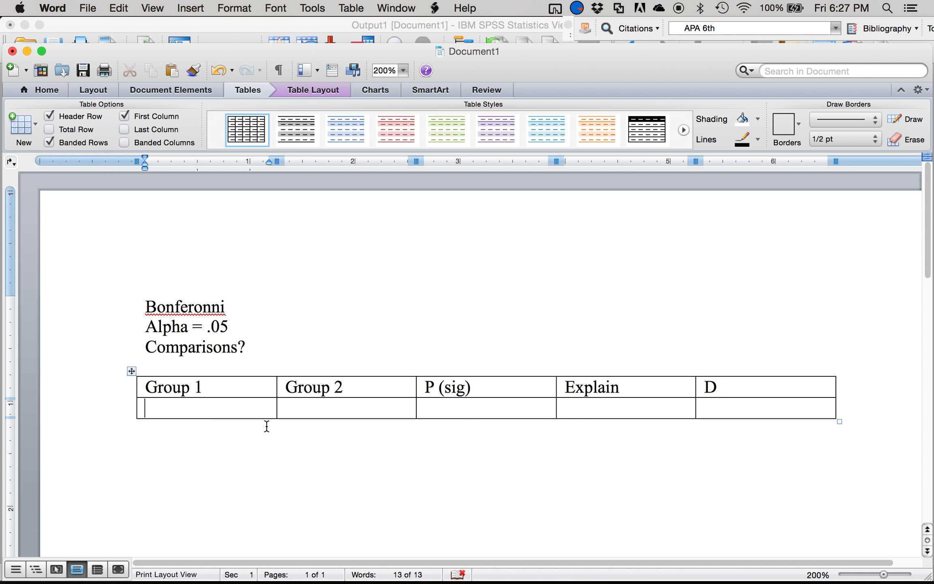
pyautogui.scroll(-3, 265, 425)
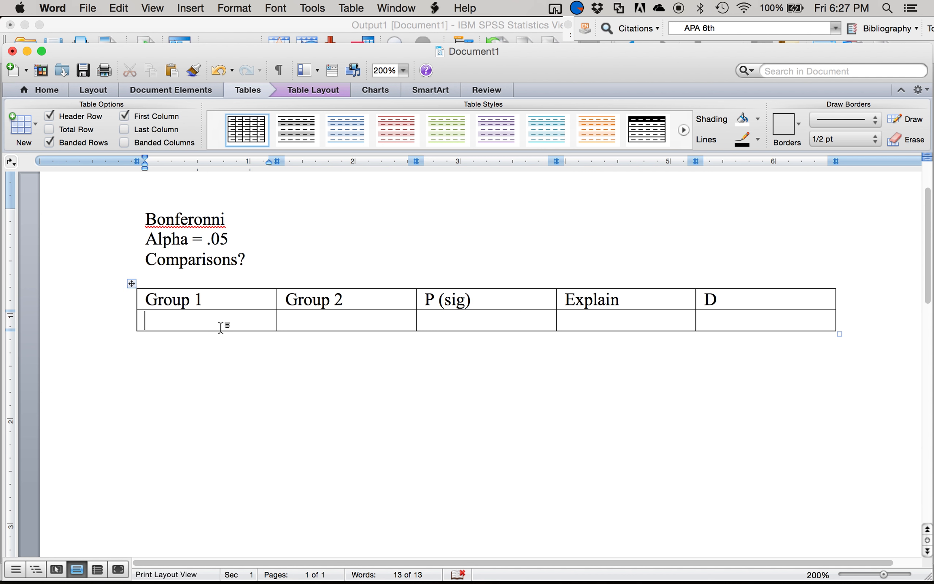
pyautogui.write('Day')
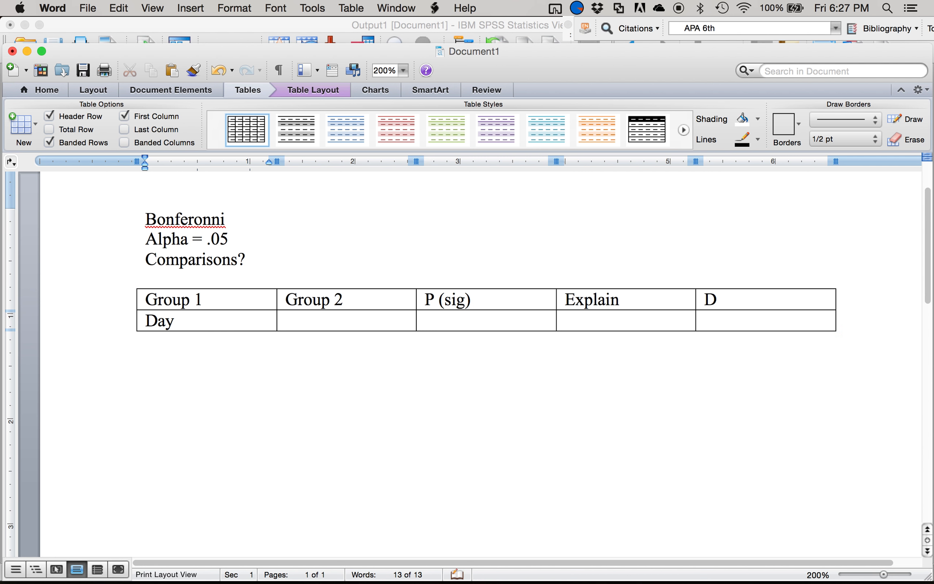
pyautogui.press('Tab')
pyautogui.write('Day 1')
pyautogui.press('BackSpace')
pyautogui.write('3')
pyautogui.press('BackSpace')
pyautogui.write('2')
# - Add a table row pairing Day 1 under Group 1 with Day 3 under Group 2
pyautogui.press('Tab')
pyautogui.press('Tab')
pyautogui.press('Tab')
pyautogui.press('Tab')
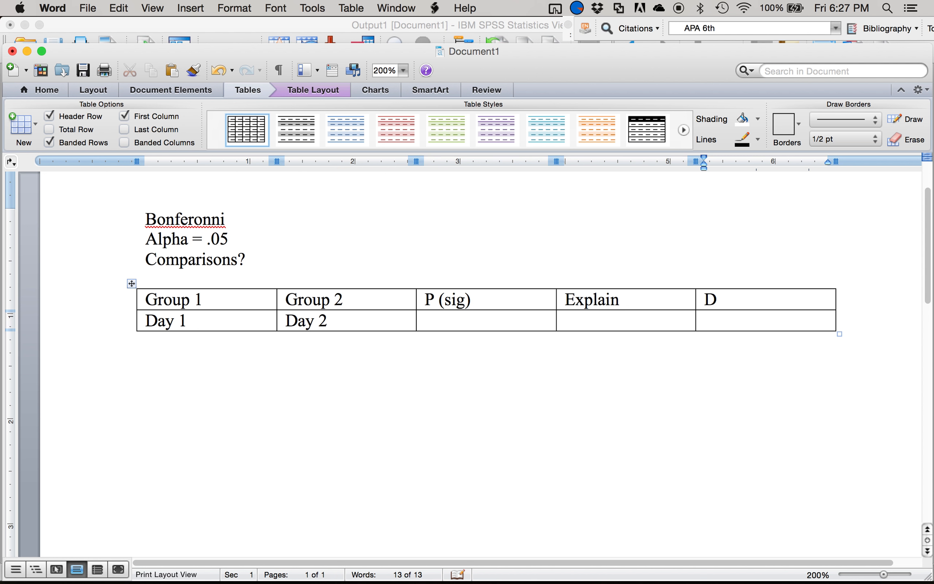
pyautogui.write('Day 1')
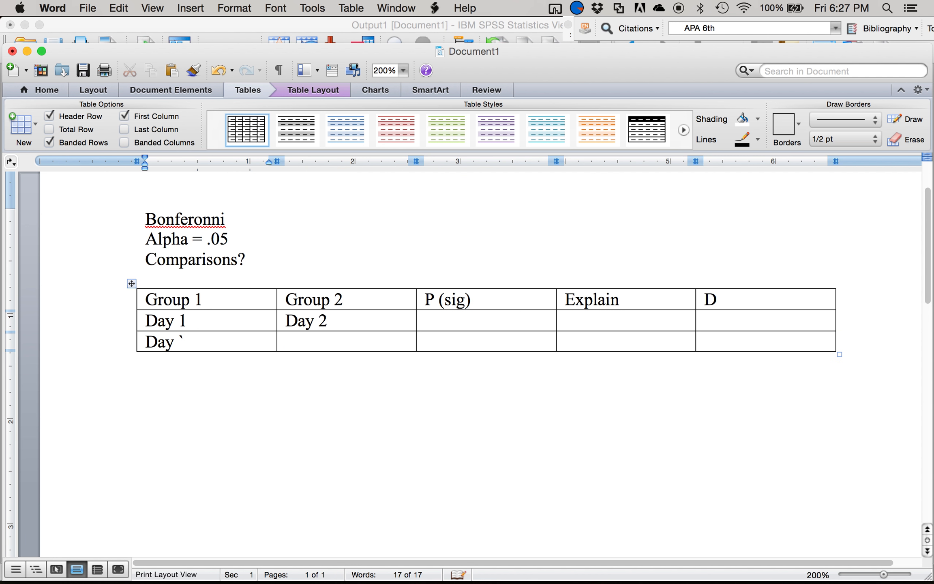
pyautogui.press('Tab')
pyautogui.write('Day 3')
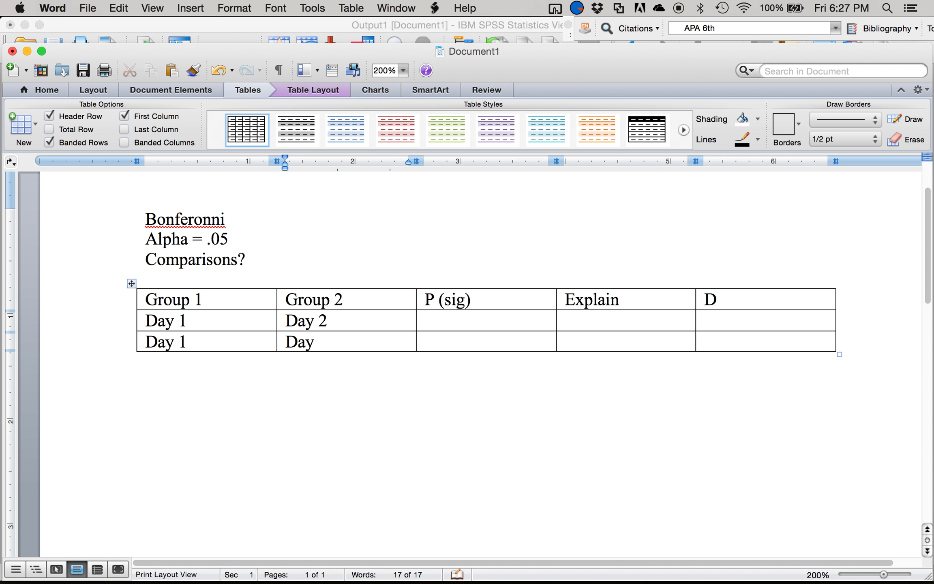
# - Add a final table row pairing Day 2 under Group 1 with Day 3 under Group 2
pyautogui.press('Tab')
pyautogui.press('Tab')
pyautogui.press('Tab')
pyautogui.press('Tab')
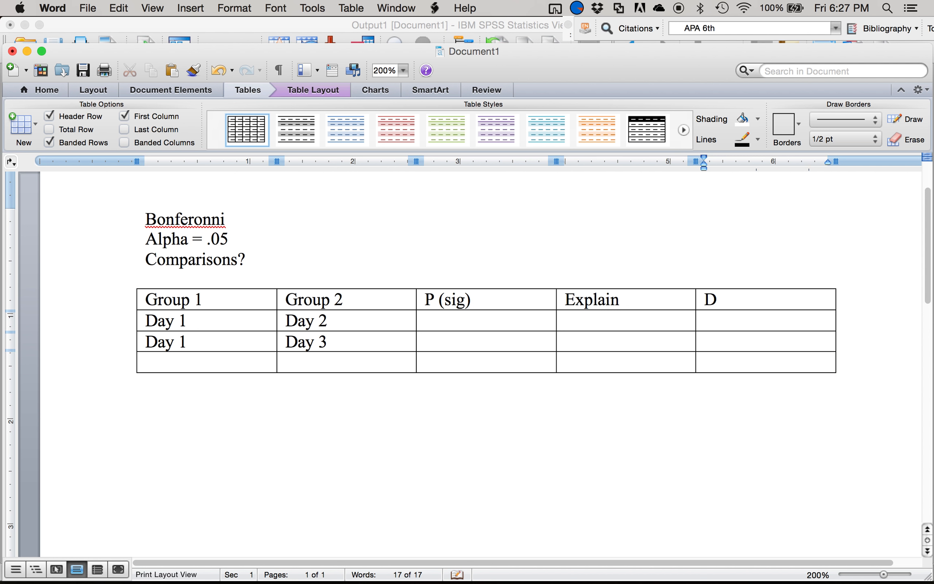
pyautogui.write('Day 2')
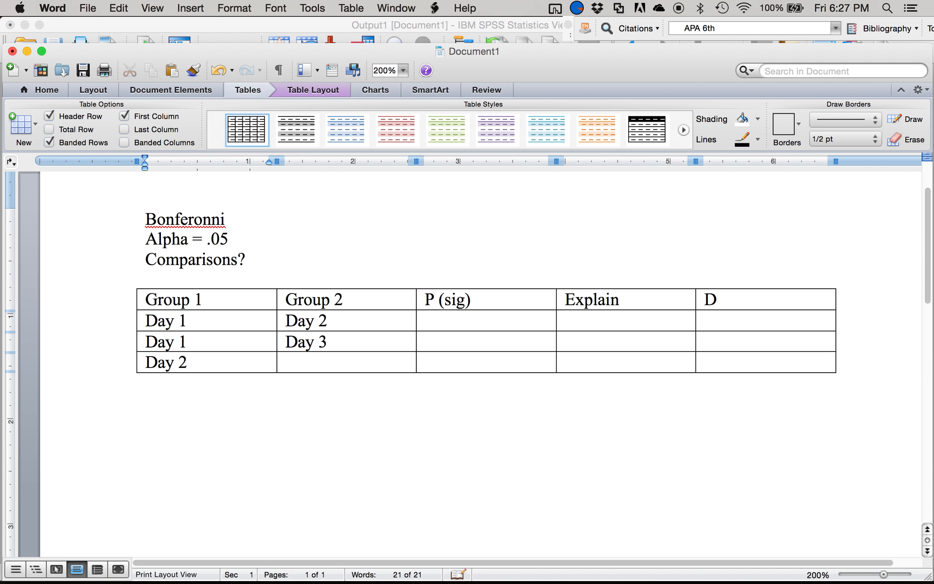
pyautogui.press('Tab')
pyautogui.write('Day 3')
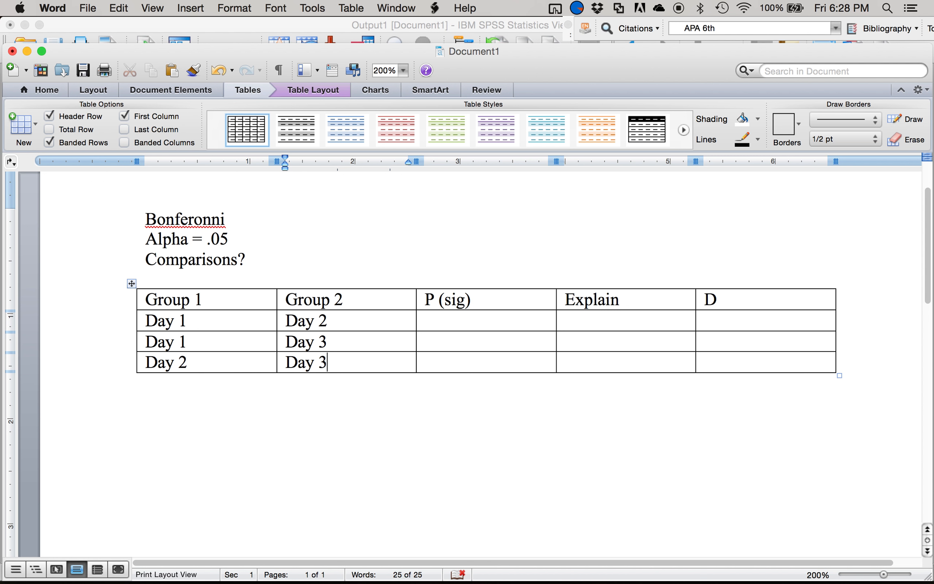
# - Complete the Comparisons? line above the table with "= 3"
pyautogui.click(252, 259)
pyautogui.write('= 3')
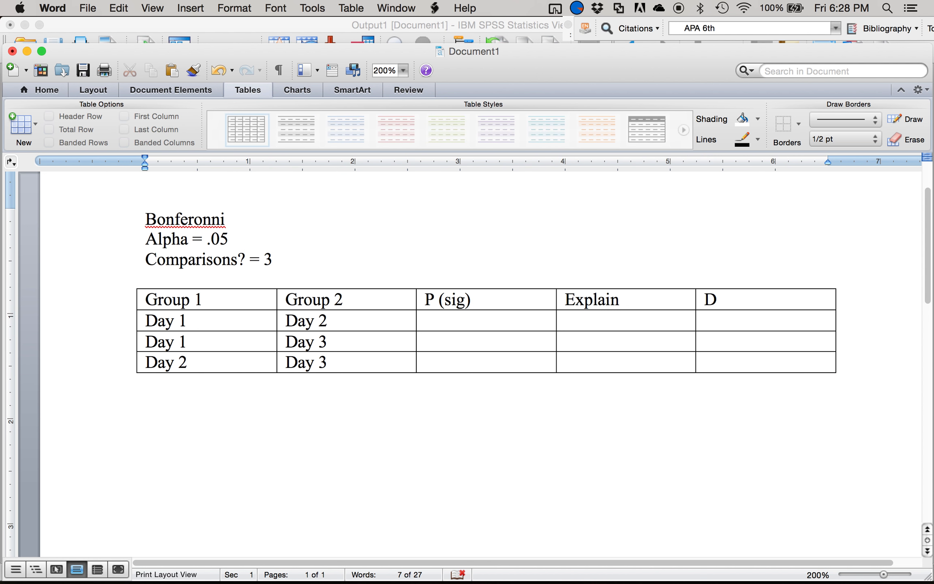
# - Leave a blank line below the Comparisons? line and write "Alpha / comparisons = .05 / 3 = .0167"
pyautogui.press('Return')
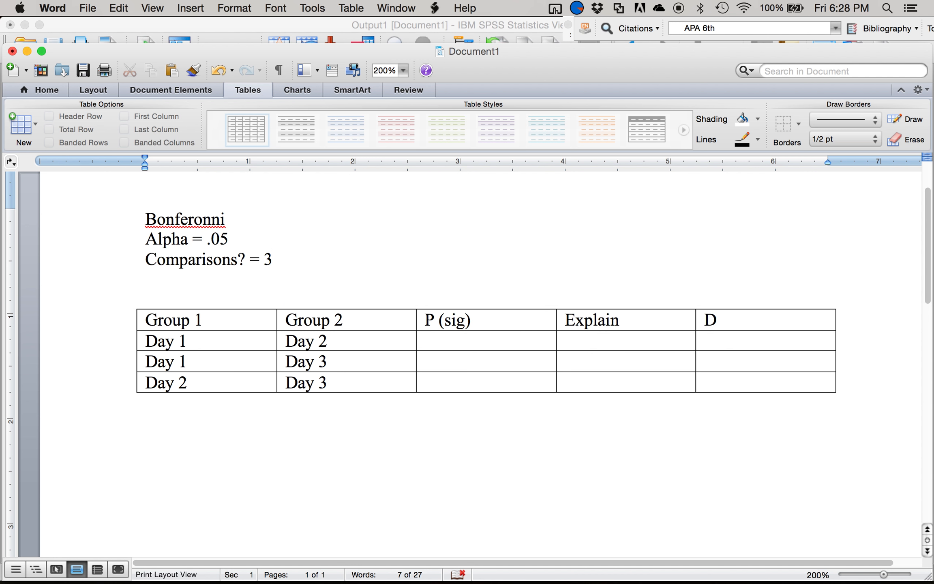
pyautogui.press('Return')
pyautogui.write('.0')
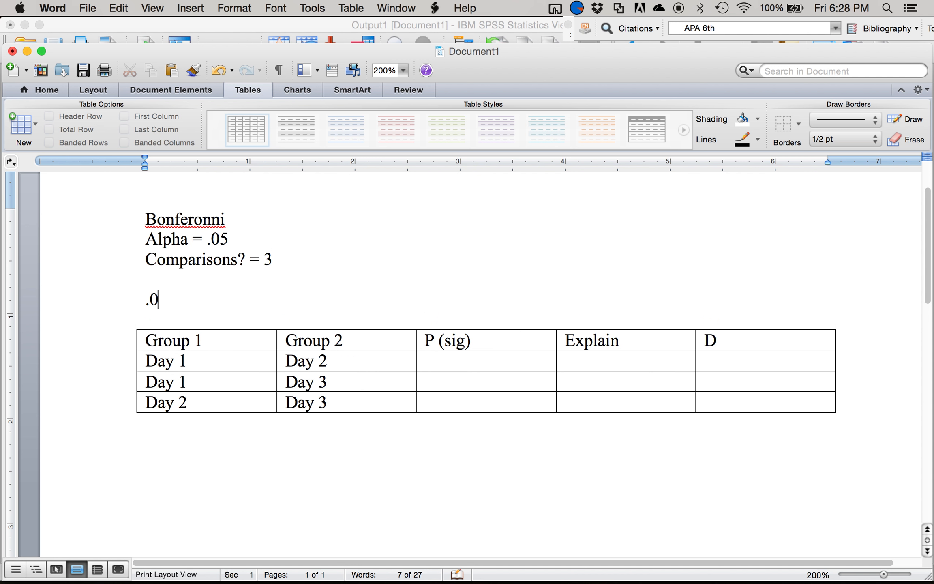
pyautogui.press('BackSpace')
pyautogui.press('BackSpace')
pyautogui.write('alpha / co')
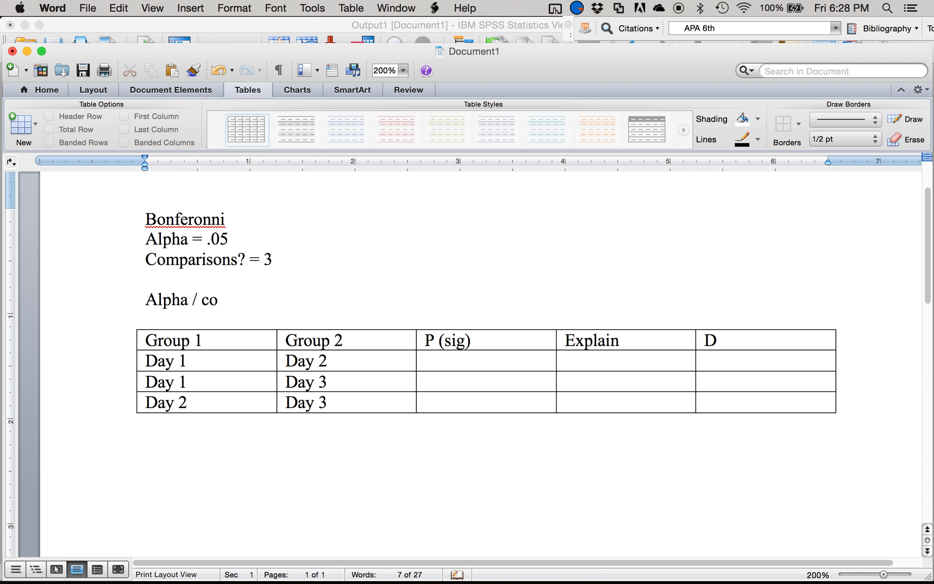
pyautogui.write('mparisons = .05 / 3 = .0167')
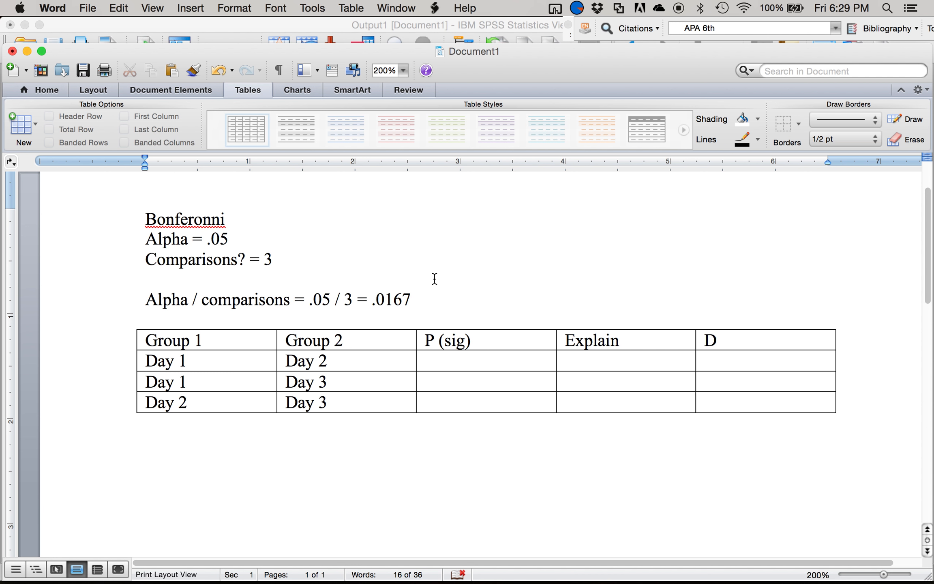
# - Leave a blank line below the Bonferroni calculation and write the formula "Sidak = 1 – (1-alpha)^1/c"
pyautogui.press('Return')
pyautogui.press('Return')
pyautogui.write('Sikda')
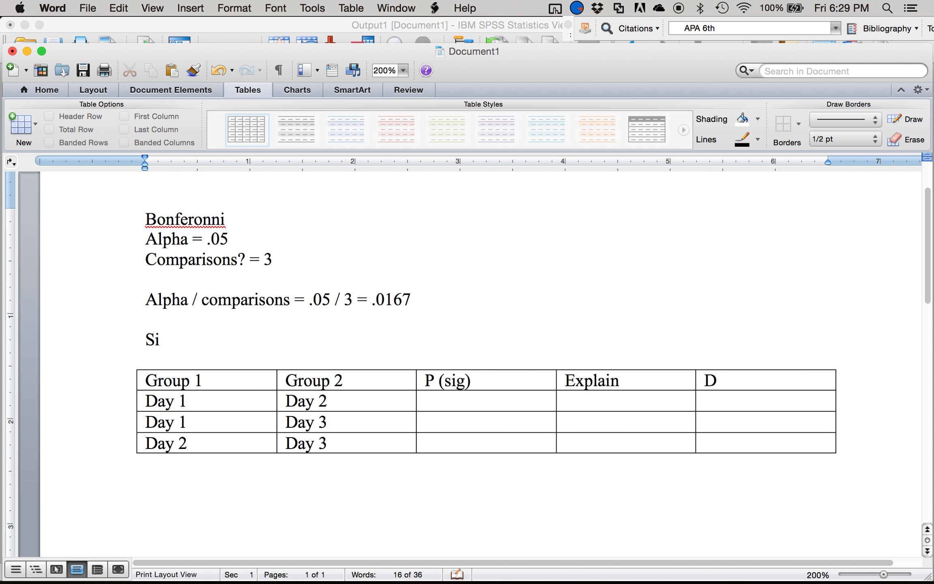
pyautogui.press('BackSpace')
pyautogui.press('BackSpace')
pyautogui.press('BackSpace')
pyautogui.write('dak = (1')
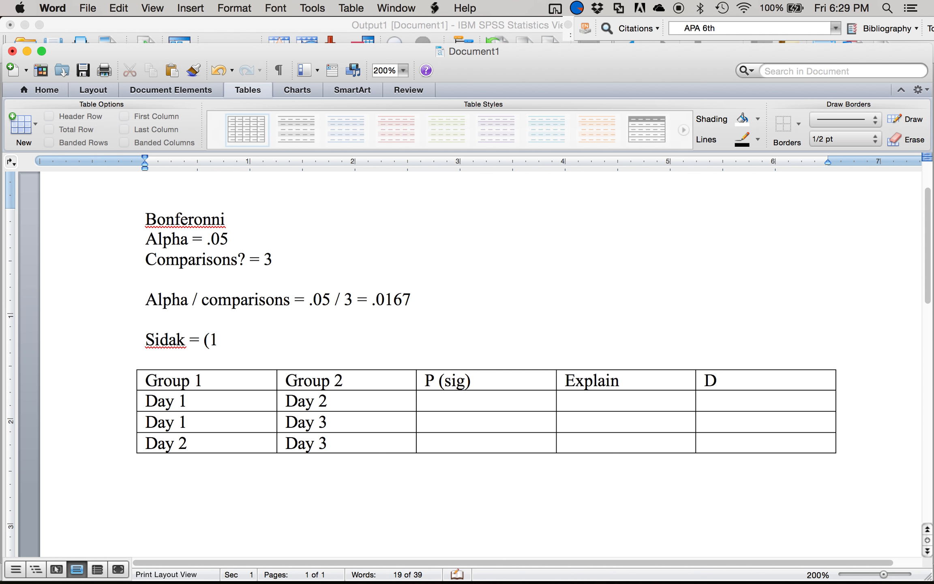
pyautogui.press('BackSpace')
pyautogui.write('1')
pyautogui.press('BackSpace')
pyautogui.press('BackSpace')
pyautogui.write('1 – (1-al')
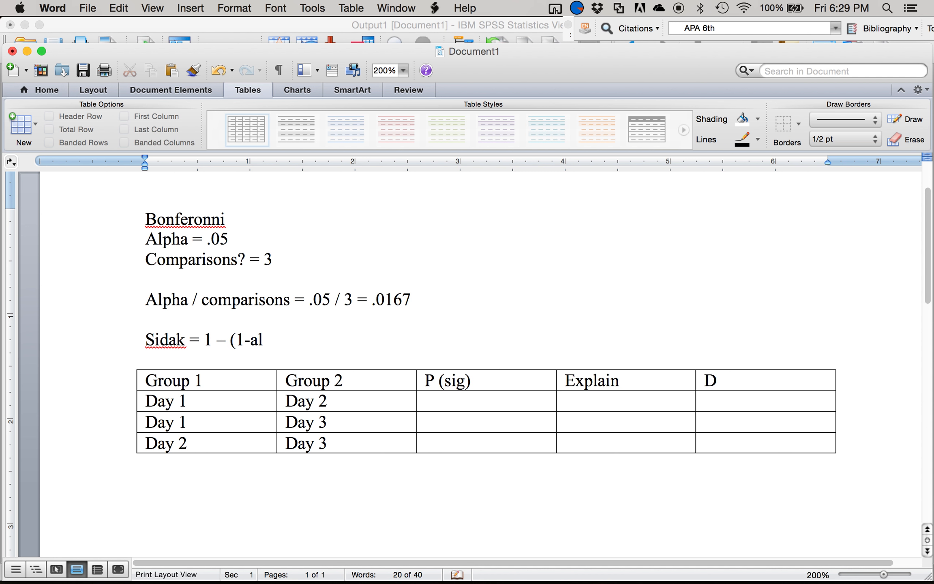
pyautogui.write('pha)^1/c')
# - Write the formula with its values filled in, "1 – (1-.05)^1/3", on the line below the Sidak formula
pyautogui.press('Return')
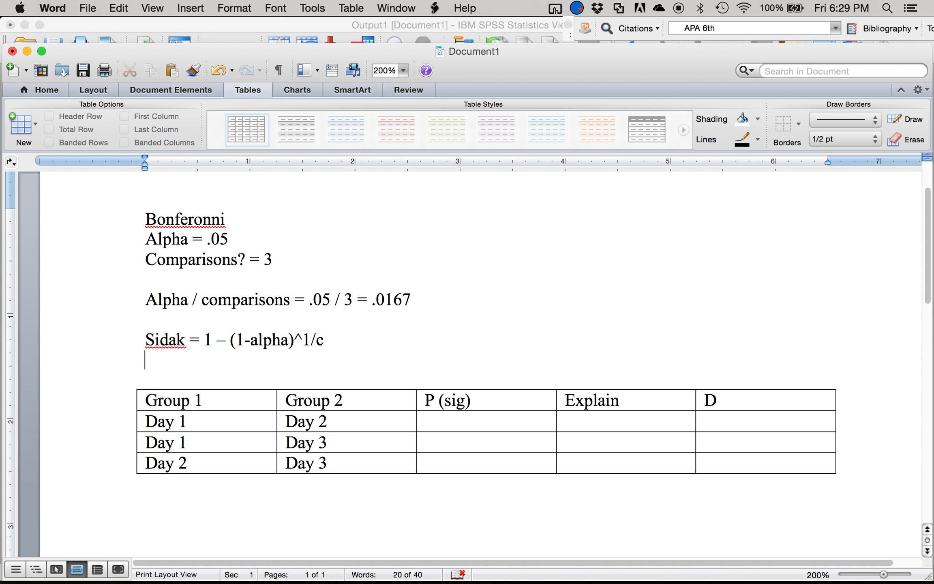
pyautogui.write('1 - (1-.05)^')
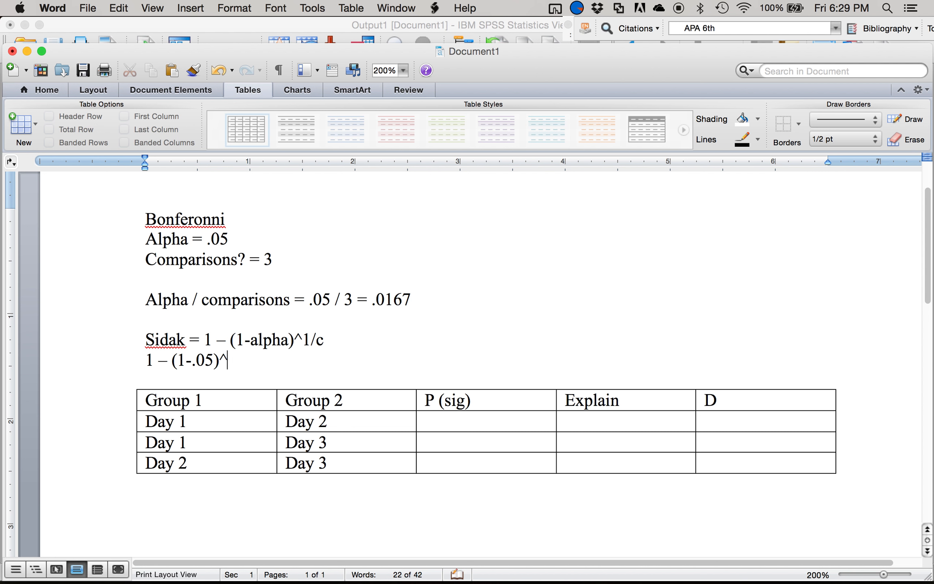
pyautogui.write('1/3')
# - Add the simplified Sidak expression "1 – (.95)^1/3" on the next line
pyautogui.press('Return')
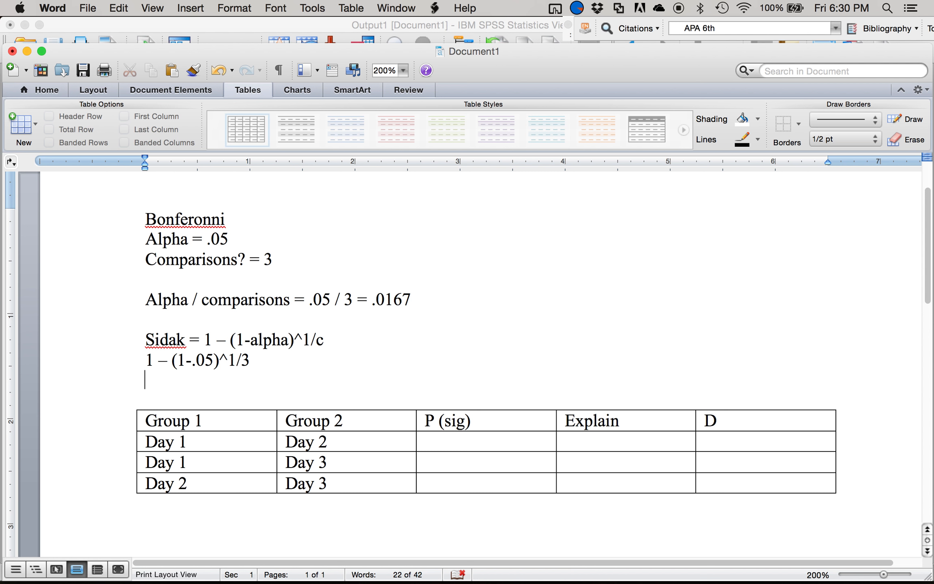
pyautogui.click(251, 360)
pyautogui.press('Return')
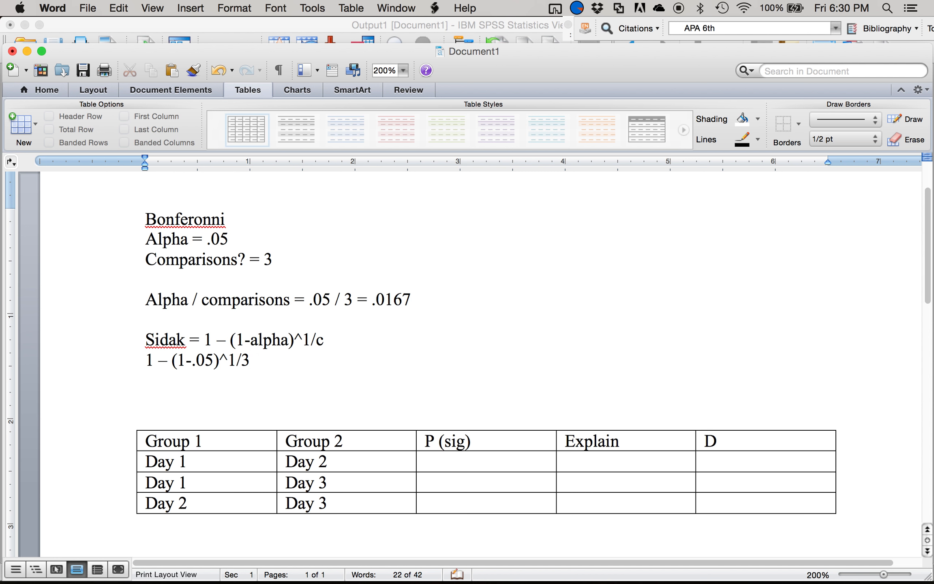
pyautogui.write('1 - (')
pyautogui.write('.95)')
pyautogui.write('^/')
pyautogui.press('BackSpace')
pyautogui.write('1/3')
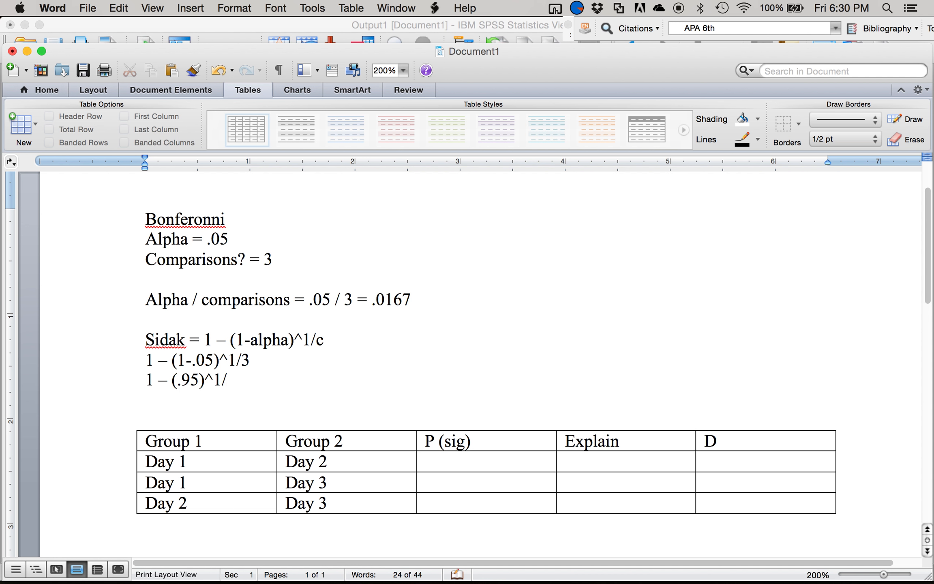
# - Finish the Sidak calculation with the lines "1 - .9832" and "= .0167"
pyautogui.press('Return')
pyautogui.write('1 - .9832')
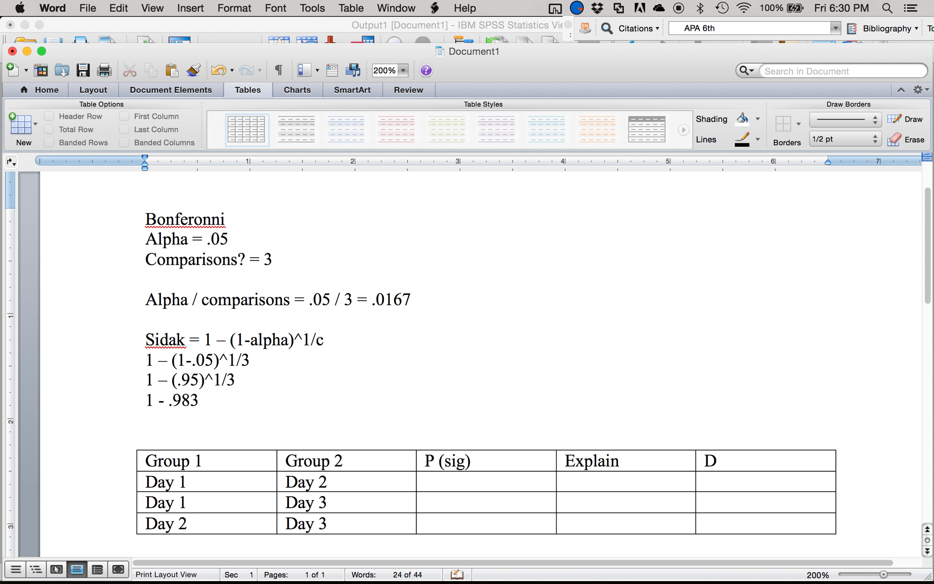
pyautogui.press('Return')
pyautogui.write('= ')
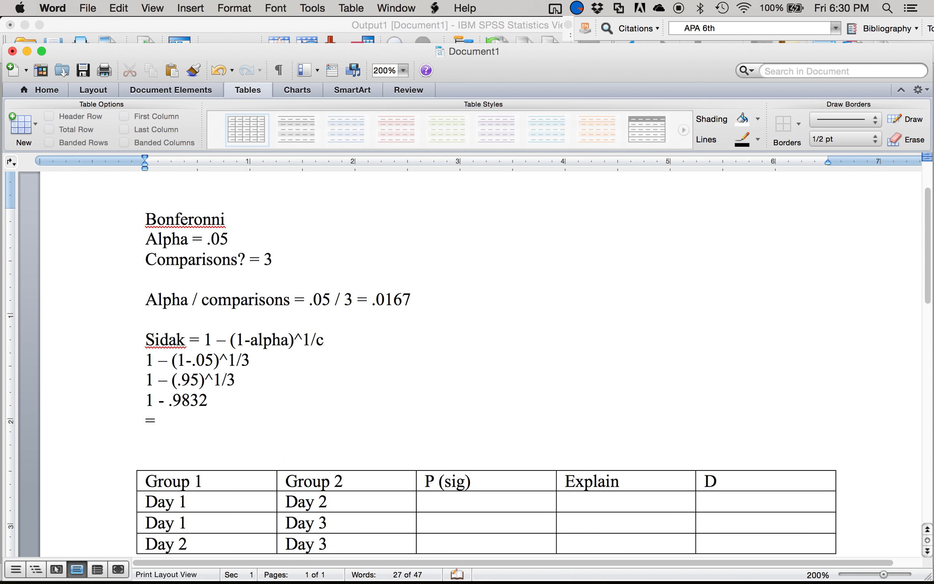
pyautogui.write('.0167')
# - Switch to SPSS, set the confidence interval adjustment to Bonferroni and run the repeated measures analysis
pyautogui.hotkey('ctrl', 'Up')
pyautogui.click(567, 315)
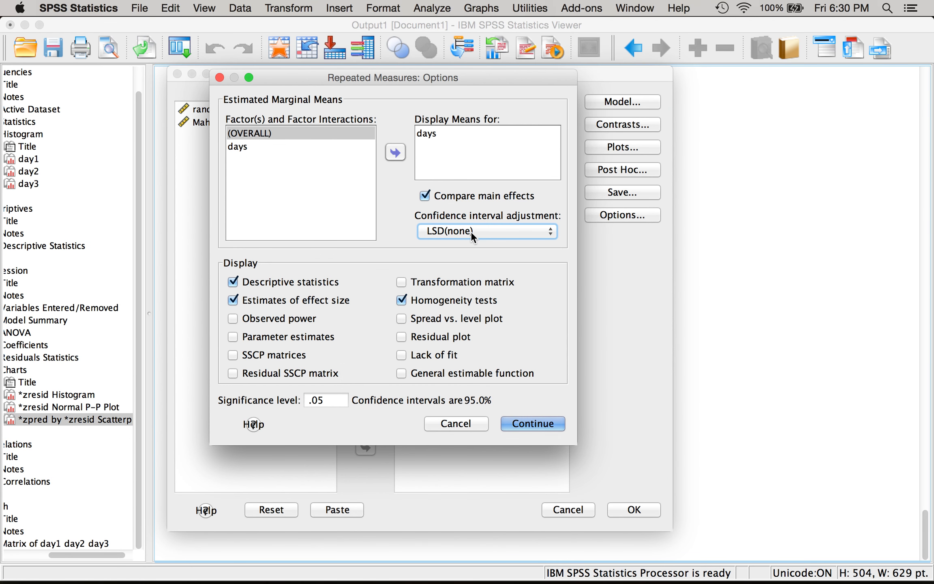
pyautogui.click(471, 231)
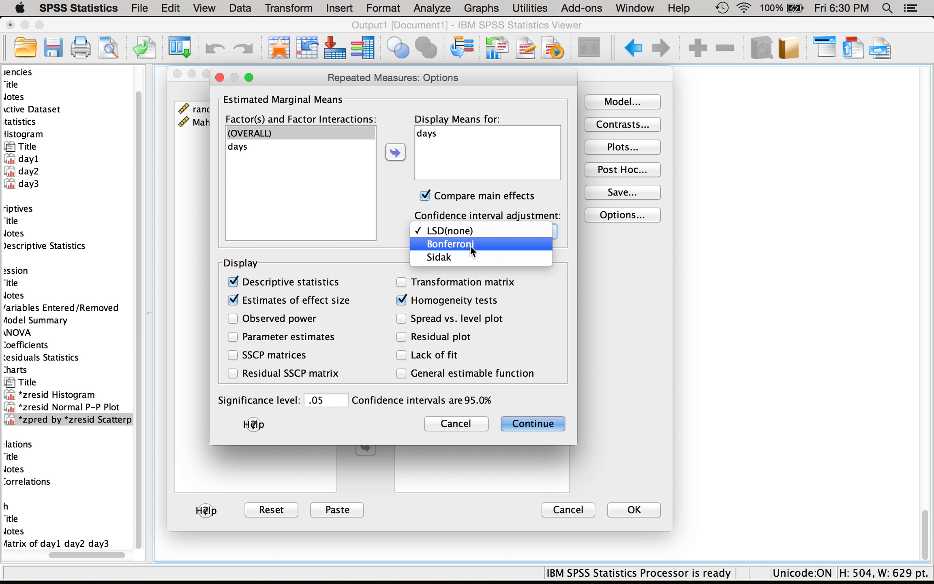
pyautogui.click(470, 244)
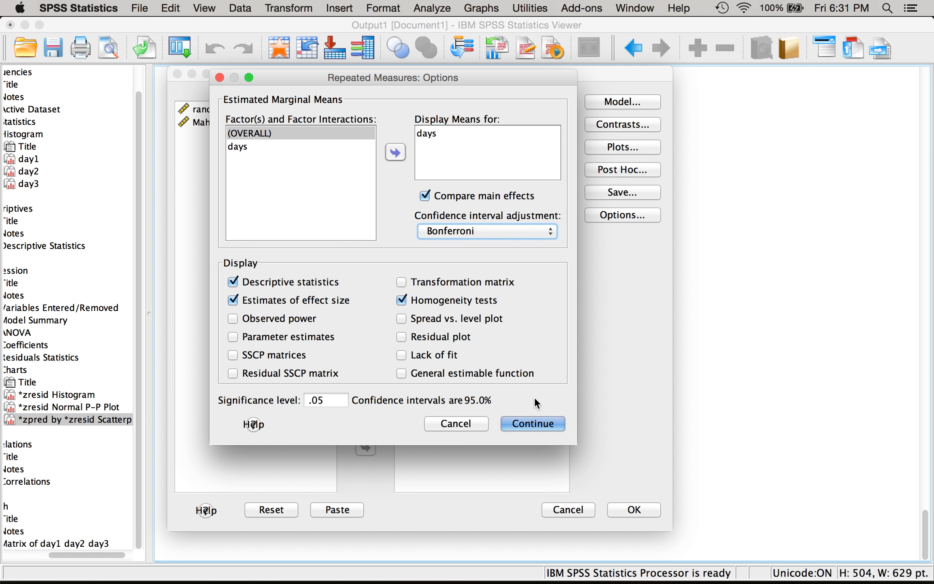
pyautogui.click(535, 424)
pyautogui.click(633, 507)
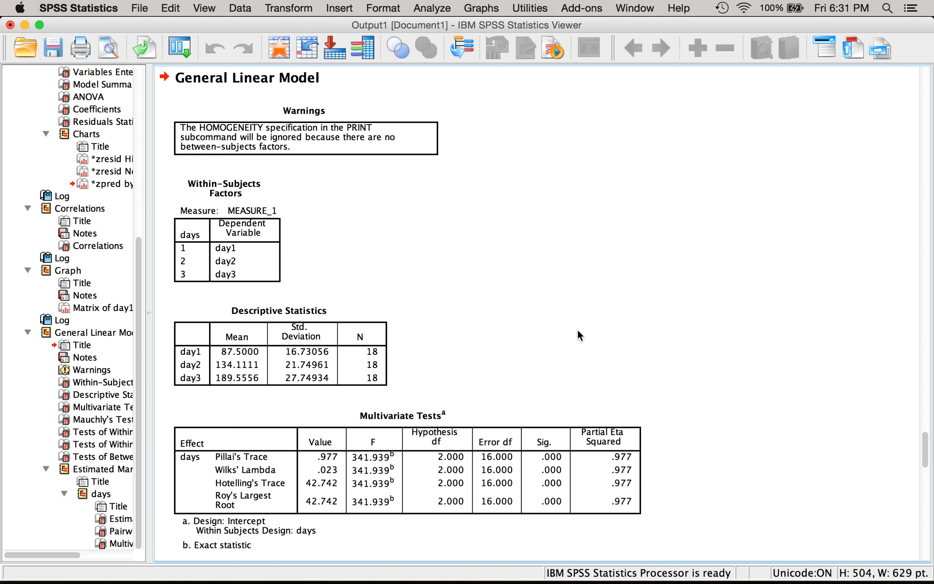
# - Examine the General Linear Model output, including the Warnings and Descriptive Statistics tables
pyautogui.click(312, 137)
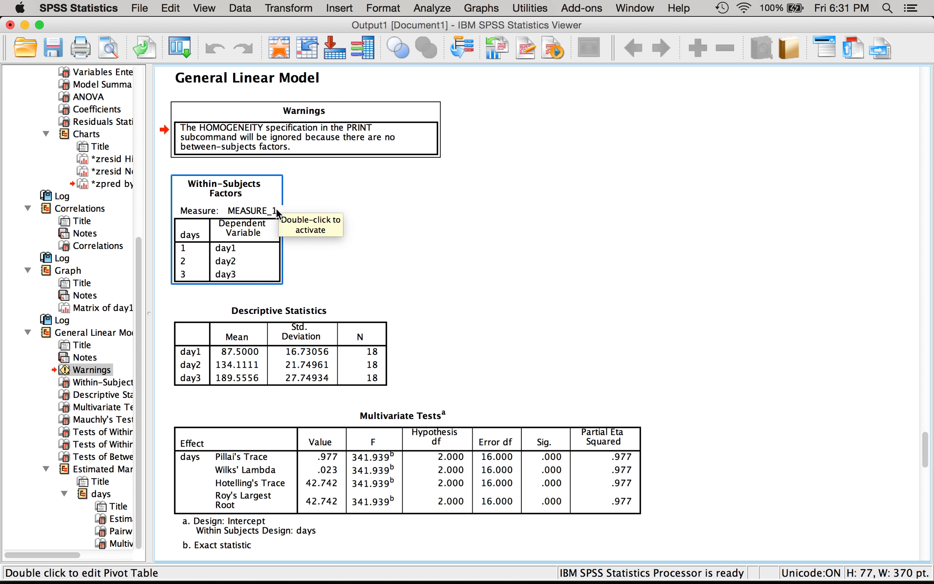
pyautogui.scroll(-3, 276, 207)
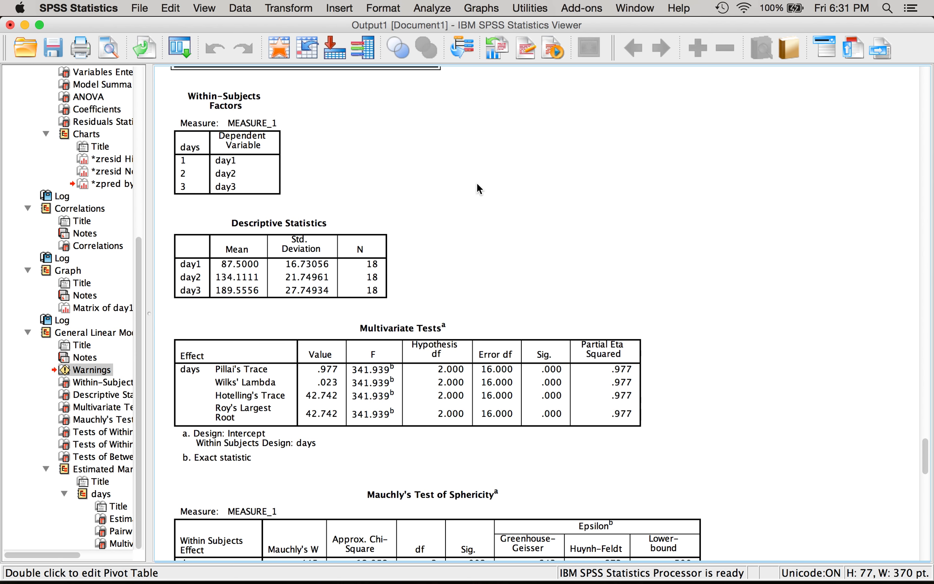
pyautogui.scroll(-5, 477, 182)
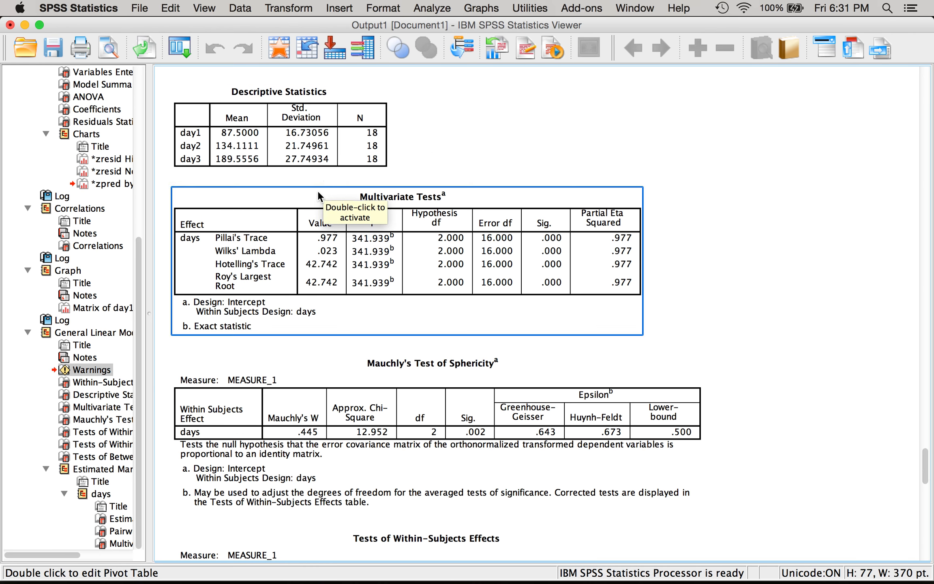
pyautogui.click(339, 142)
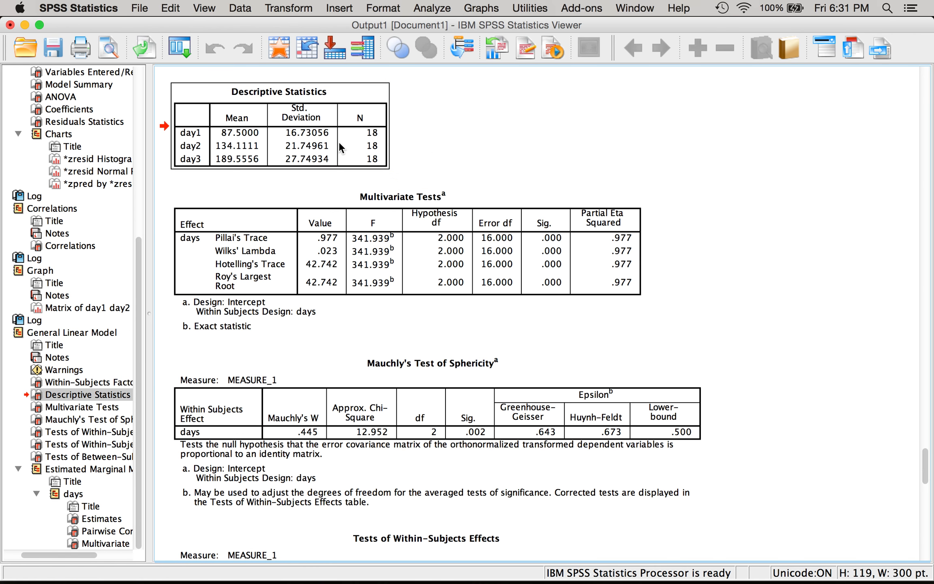
# - Switch to Word and paste the copied Descriptive Statistics table between the Sidak calculation and the group comparison table
pyautogui.hotkey('ctrl', 'Up')
pyautogui.click(215, 296)
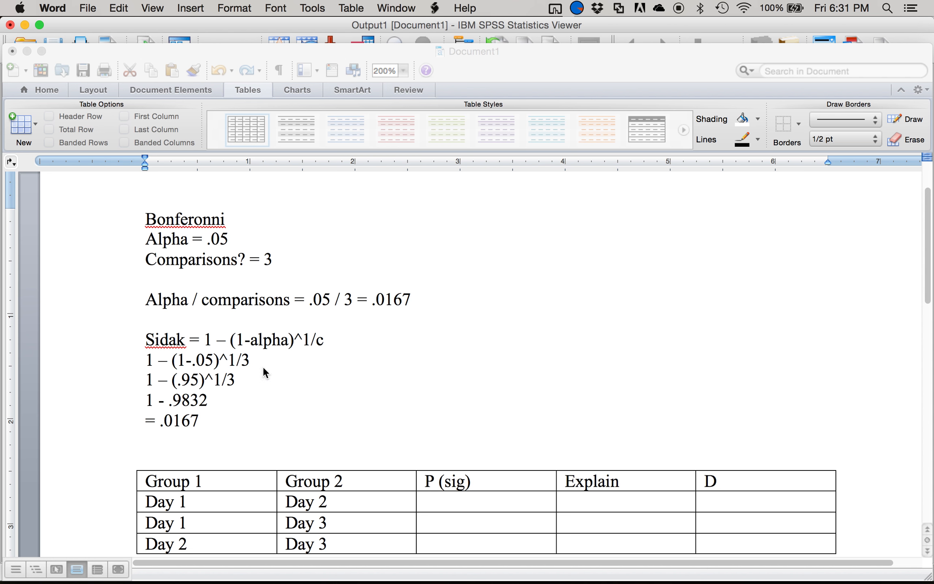
pyautogui.click(269, 441)
pyautogui.press('Return')
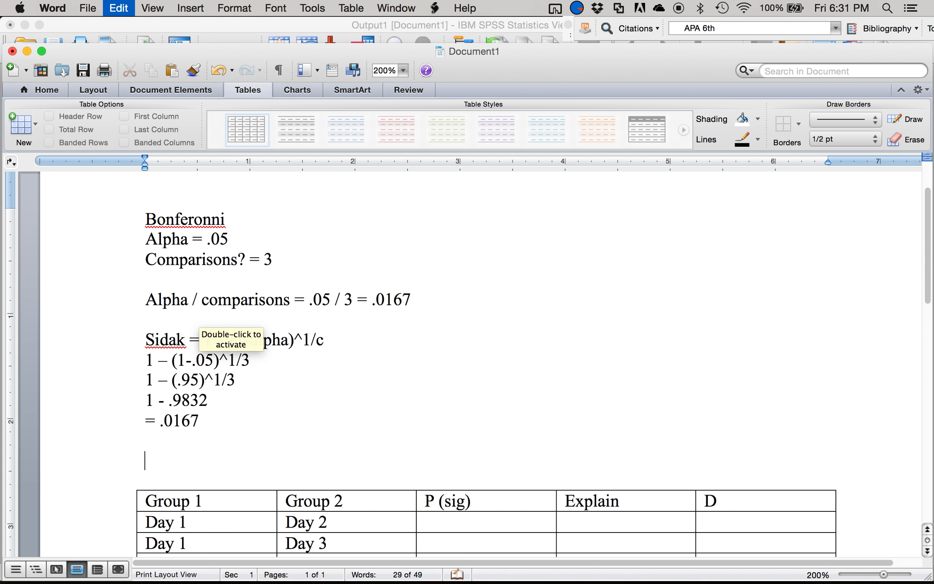
pyautogui.press('super+v')
pyautogui.click(191, 360)
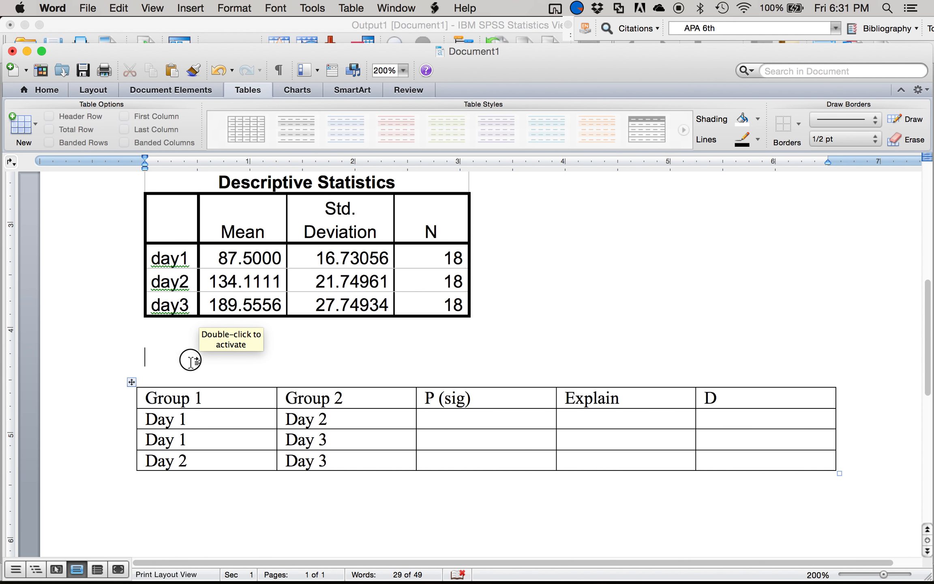
pyautogui.press('BackSpace')
# - Return to the SPSS output and examine the Multivariate Tests and Mauchly's Test of Sphericity tables
pyautogui.moveTo(1, 583)
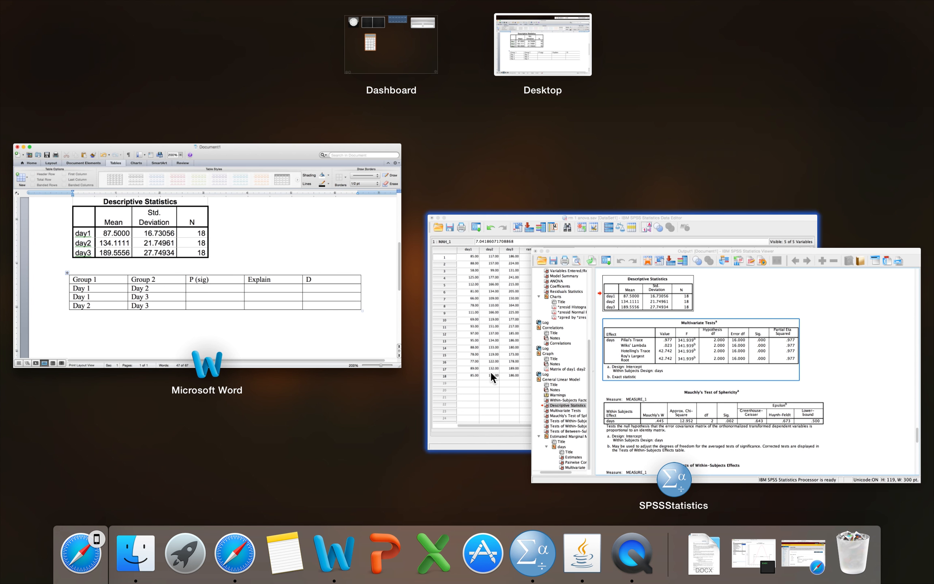
pyautogui.click(593, 363)
pyautogui.click(384, 240)
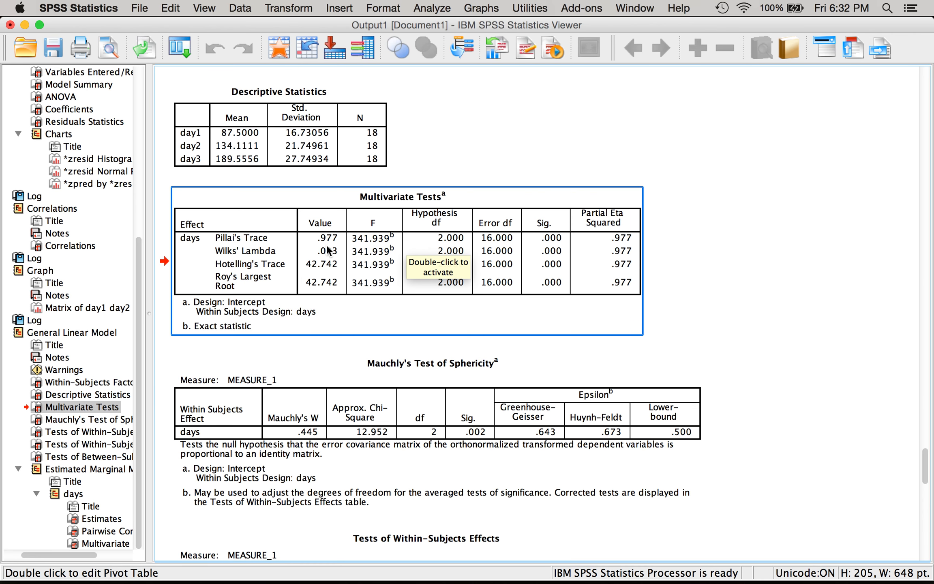
pyautogui.click(311, 245)
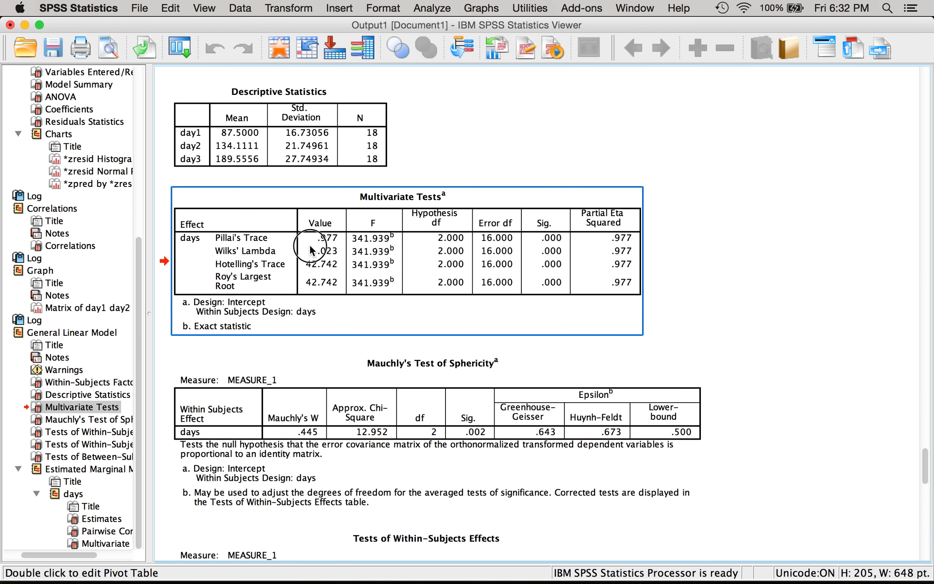
pyautogui.click(310, 246)
pyautogui.click(310, 249)
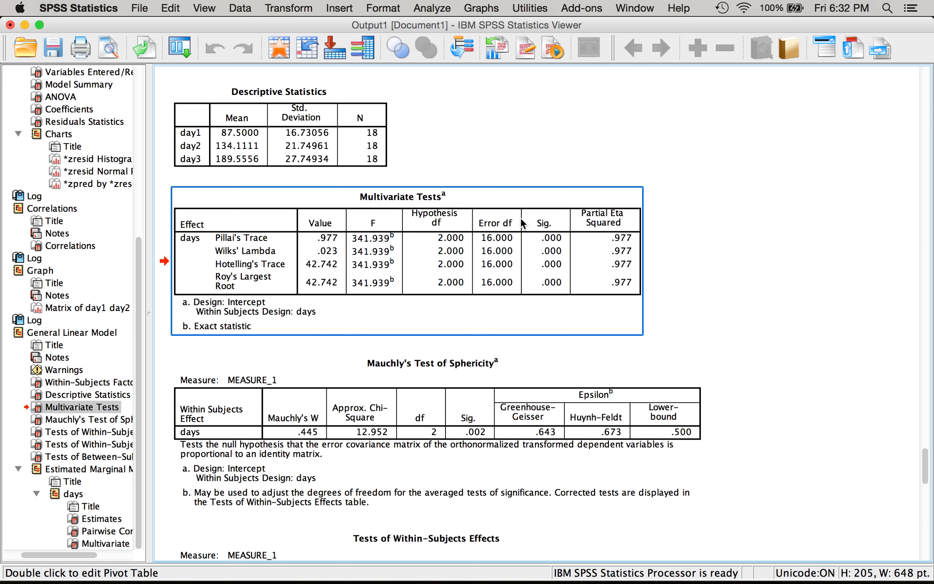
pyautogui.press('Down')
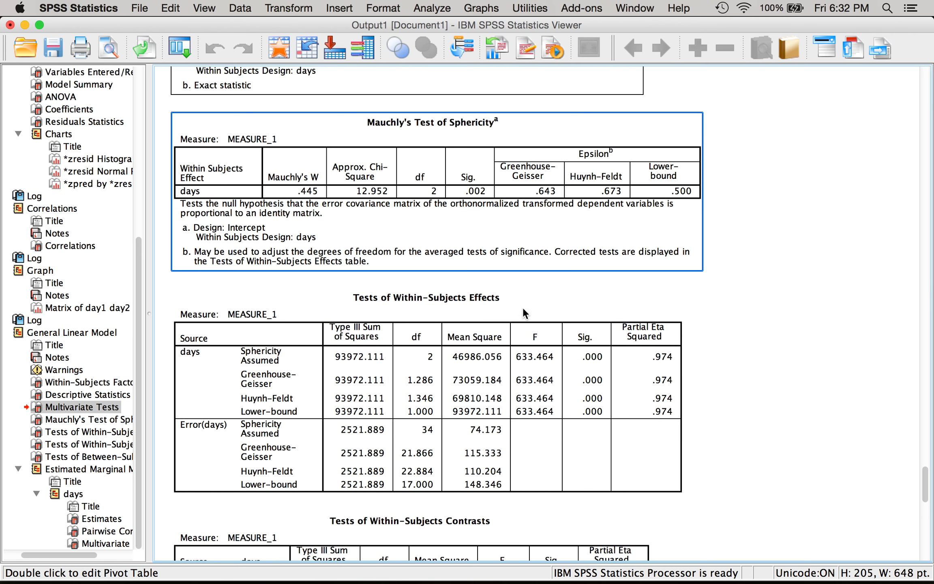
pyautogui.click(473, 201)
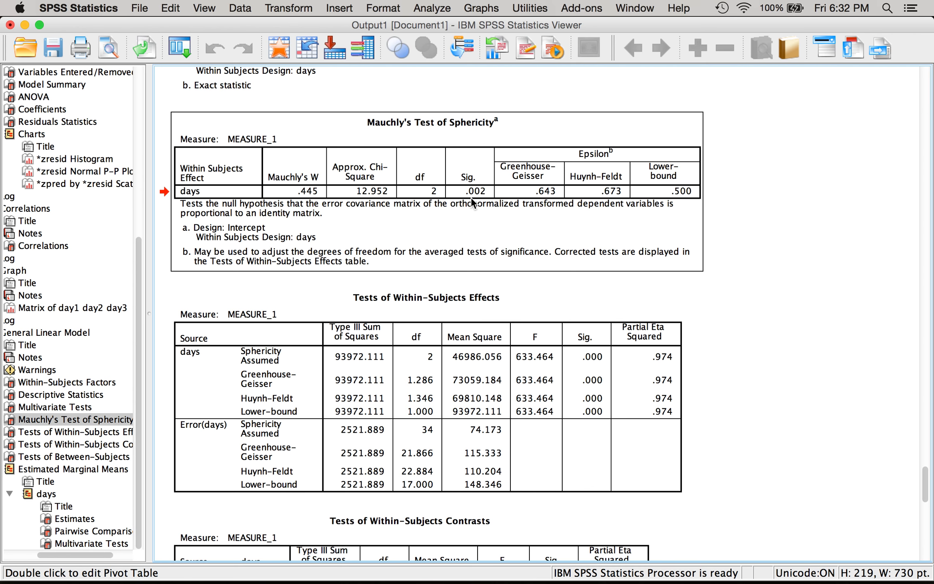
pyautogui.click(472, 199)
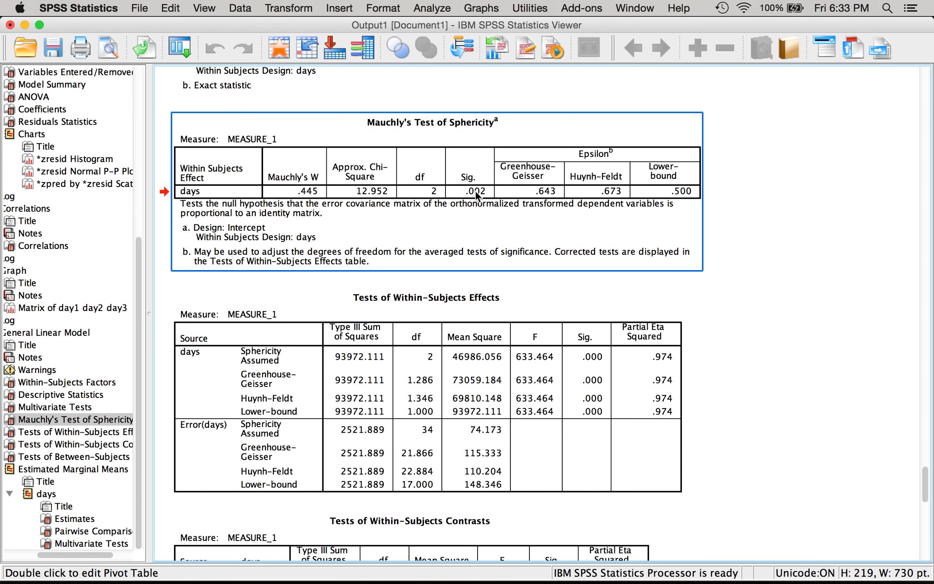
pyautogui.click(717, 107)
pyautogui.click(662, 170)
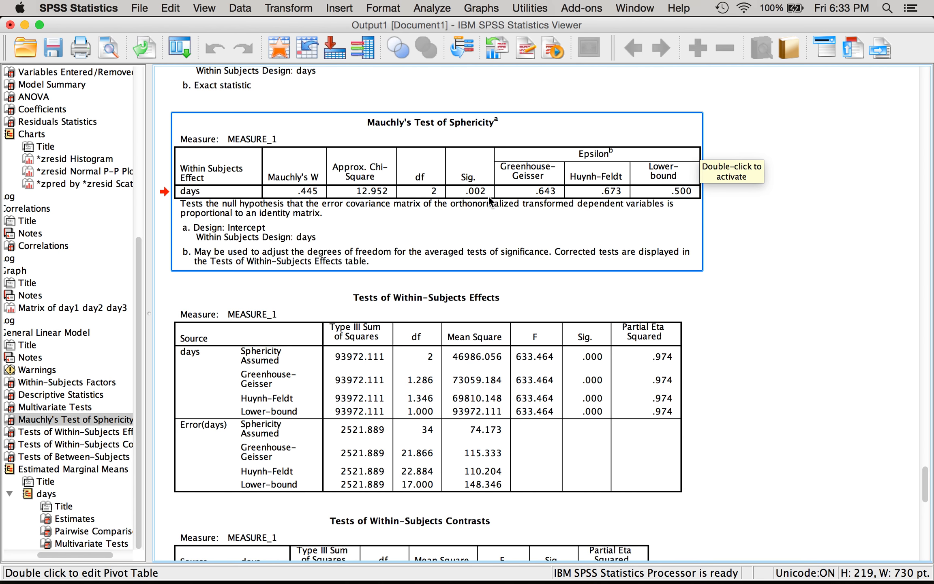
# - Examine the Tests of Within-Subjects Effects table alongside Mauchly's epsilon values, including the corrected degrees of freedom and error terms
pyautogui.scroll(-5, 722, 235)
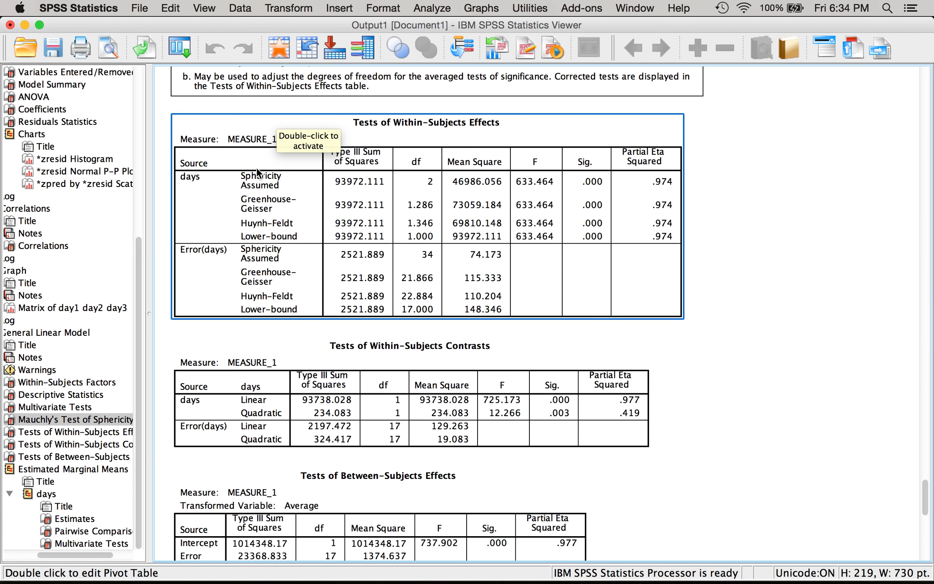
pyautogui.scroll(3, 455, 235)
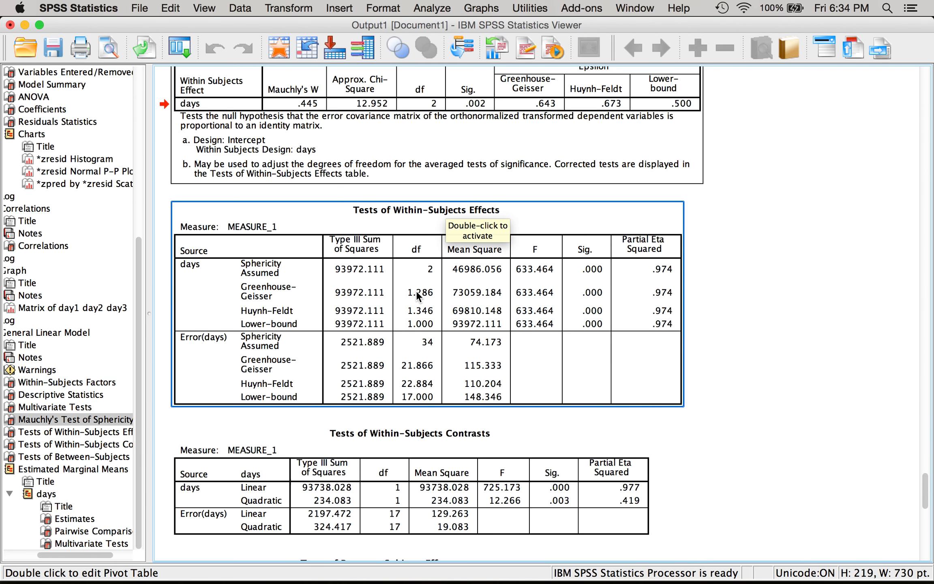
pyautogui.click(433, 274)
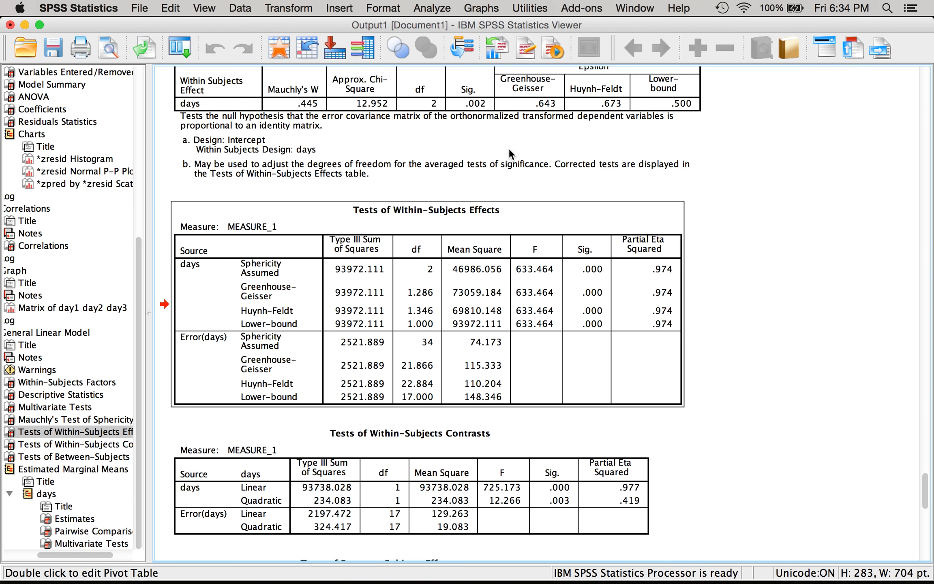
pyautogui.click(536, 106)
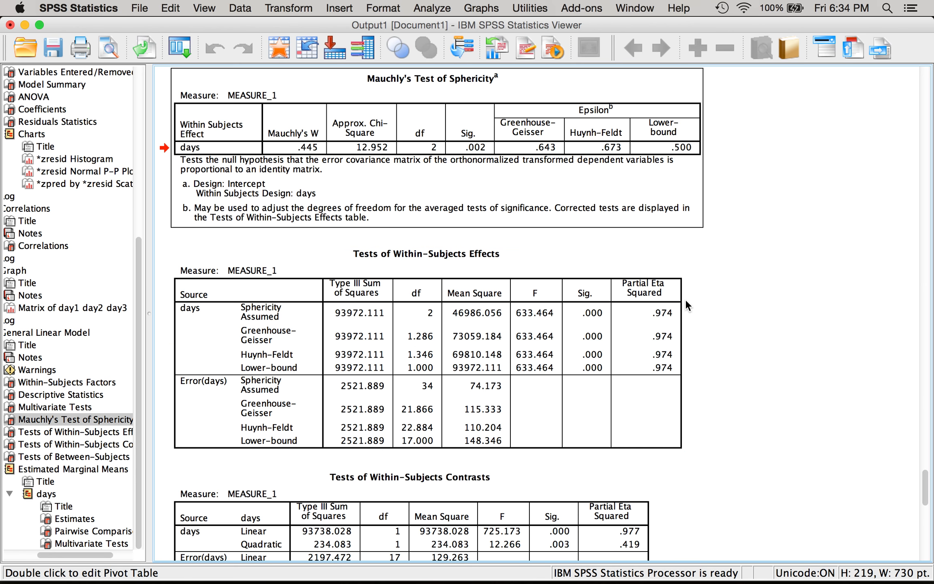
pyautogui.scroll(-3, 686, 302)
pyautogui.scroll(-3, 686, 305)
pyautogui.scroll(-1, 686, 305)
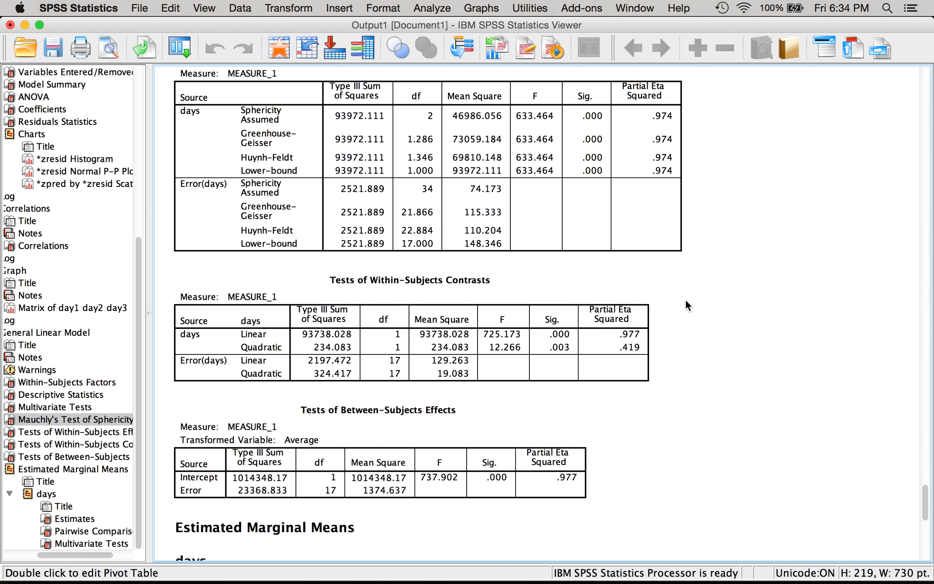
pyautogui.scroll(1, 686, 305)
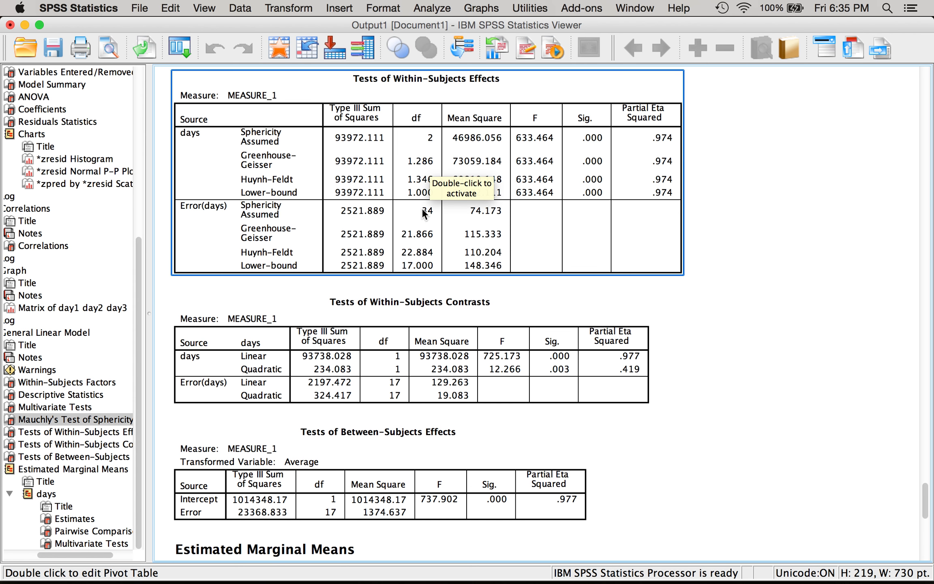
pyautogui.click(809, 388)
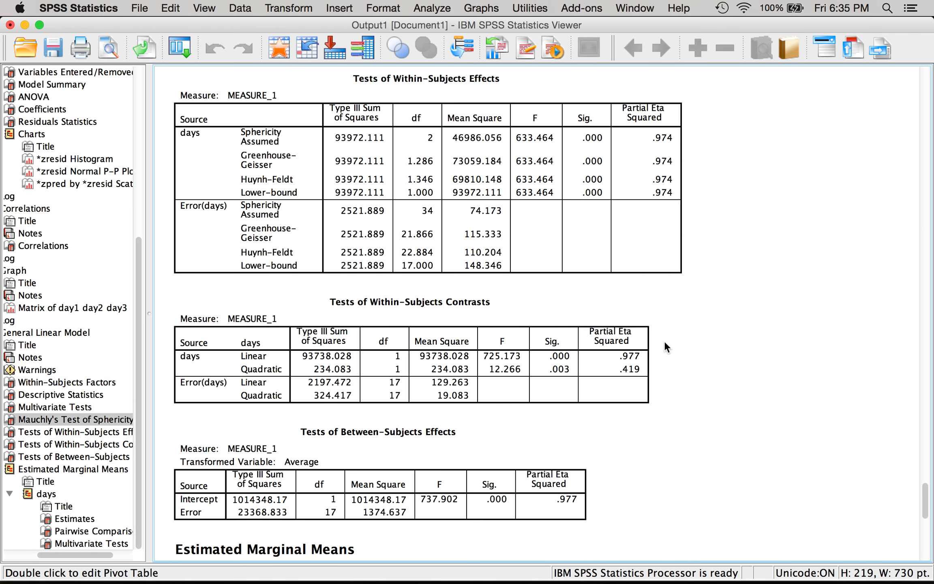
pyautogui.click(462, 261)
pyautogui.scroll(3, 463, 263)
pyautogui.scroll(3, 466, 272)
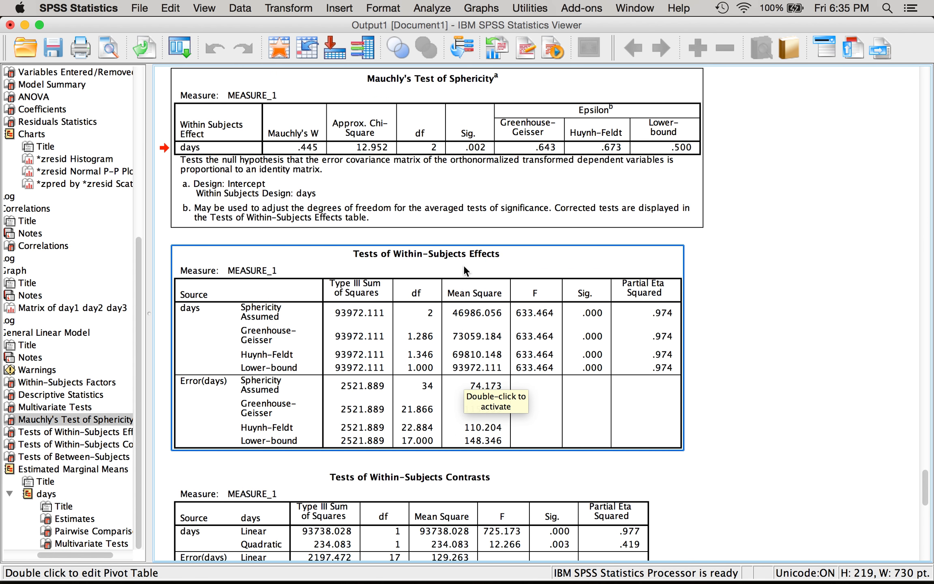
pyautogui.click(576, 177)
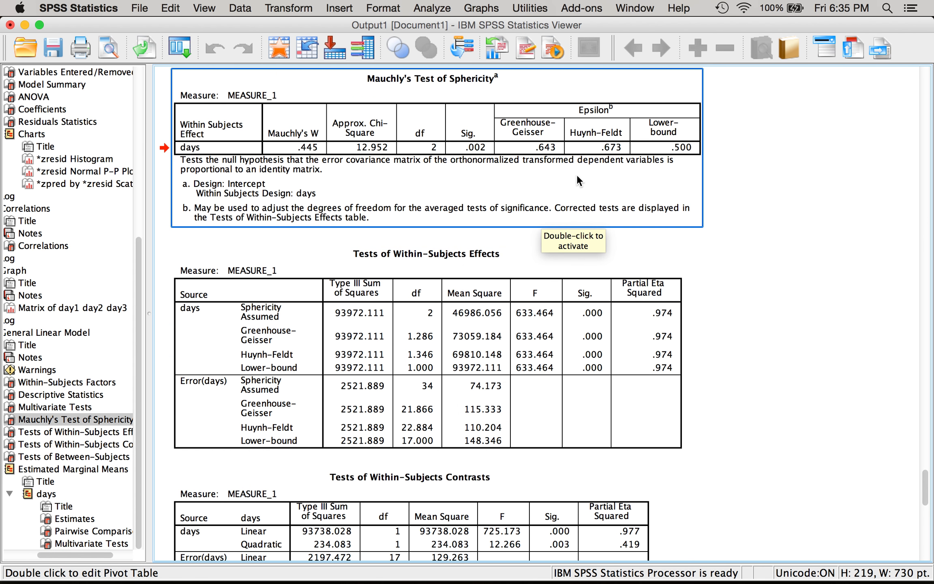
pyautogui.click(823, 183)
pyautogui.scroll(-9, 823, 183)
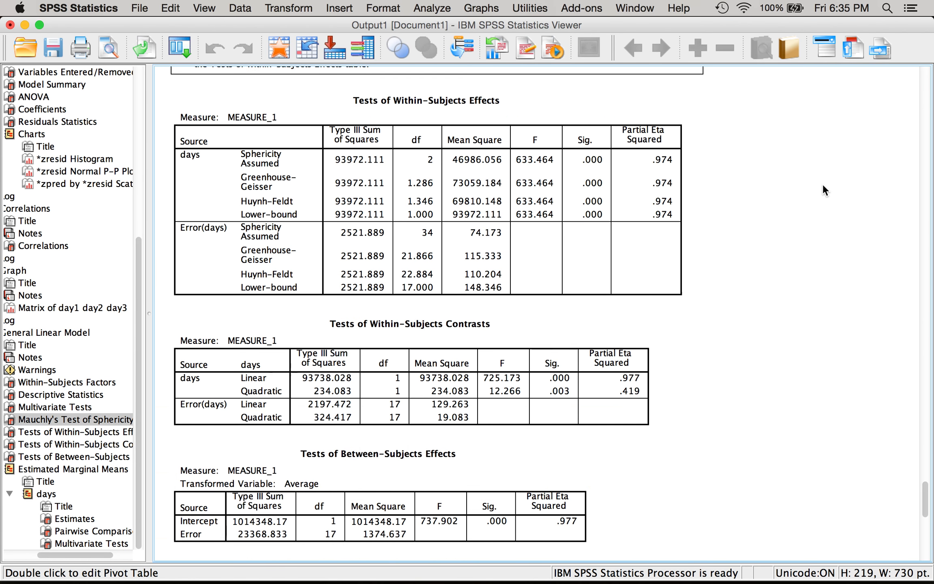
pyautogui.click(237, 122)
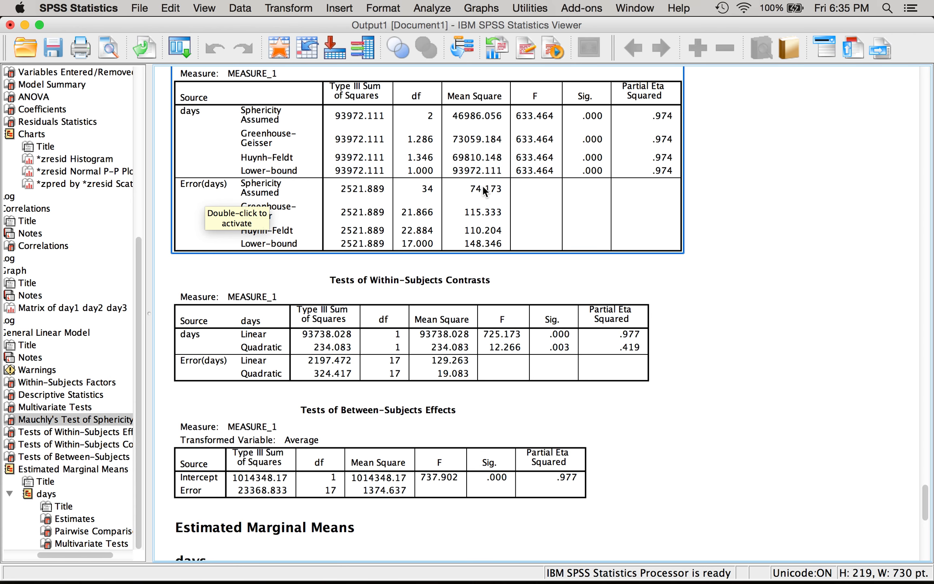
# - Switch to Word and move the document window so the SPSS Tests of Within-Subjects Effects table stays visible
pyautogui.moveTo(455, 23); pyautogui.dragTo(264, 0)
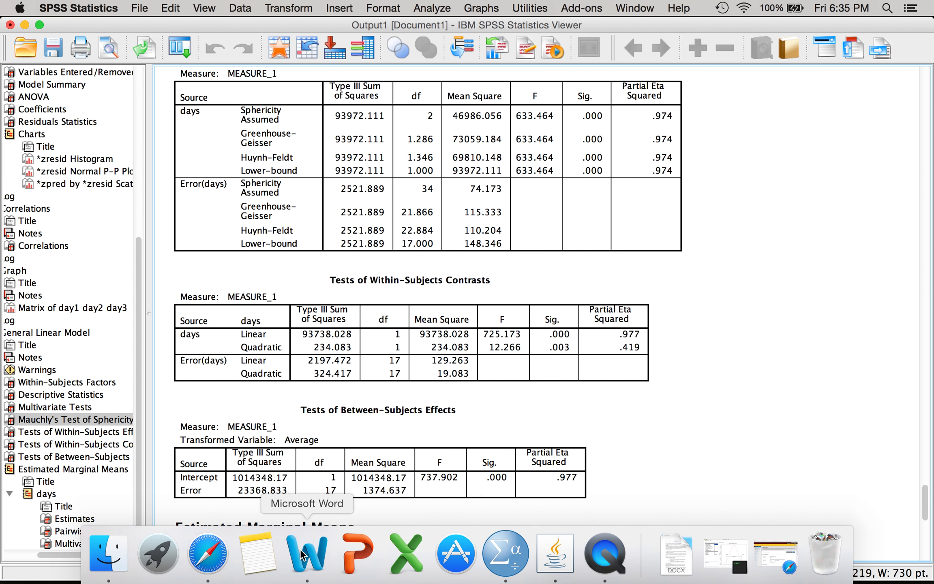
pyautogui.click(302, 555)
pyautogui.moveTo(378, 54); pyautogui.dragTo(506, 282)
pyautogui.scroll(-10, 654, 455)
pyautogui.scroll(4, 653, 456)
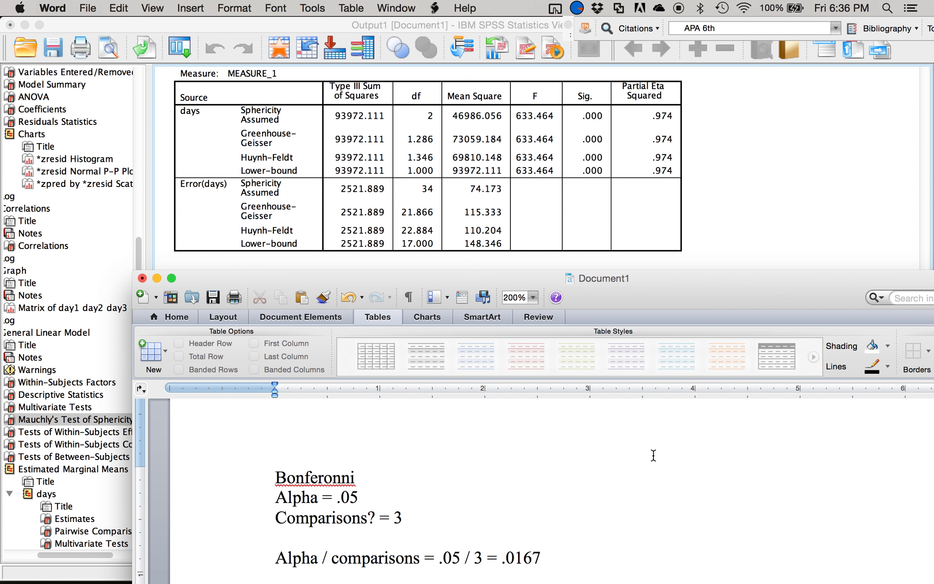
# - Insert the line "Omnibus test significant?" above the Bonferonni section, leaving blank lines between them
pyautogui.scroll(1, 653, 455)
pyautogui.click(269, 499)
pyautogui.press('Return')
pyautogui.press('Return')
pyautogui.press('Return')
pyautogui.press('Up')
pyautogui.press('Up')
pyautogui.press('Up')
pyautogui.write('Omnibus test')
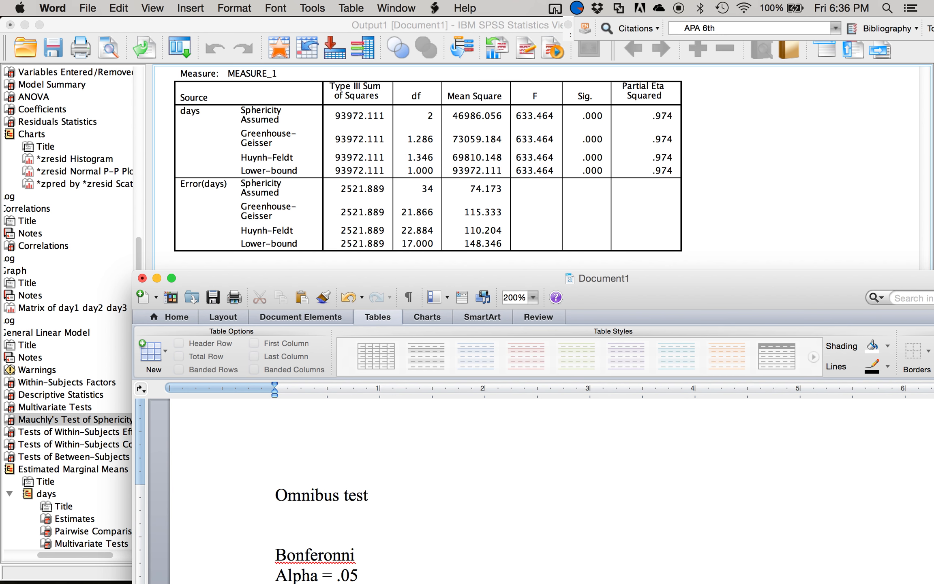
pyautogui.write(' significant?')
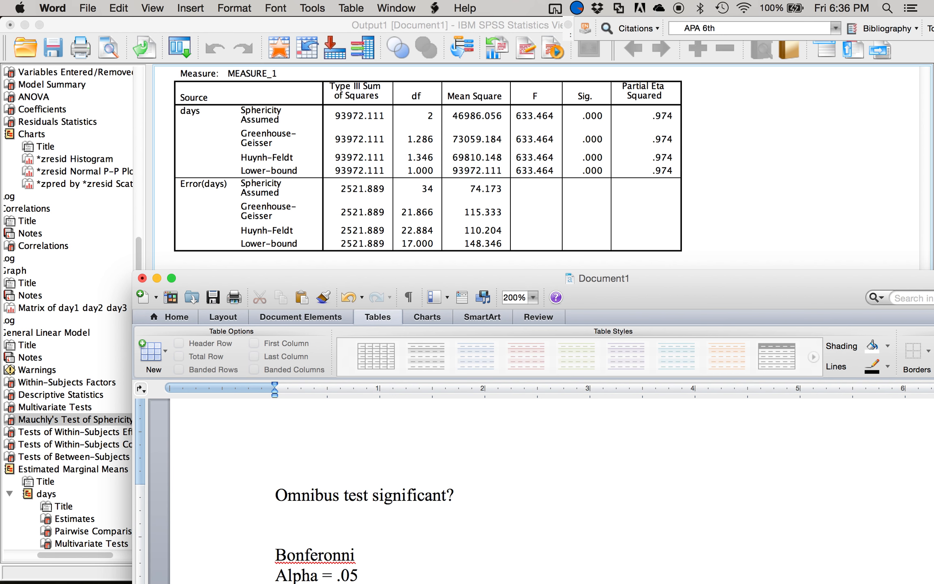
# - Add the reporting template "F(df between, df within) = F value, p = sig, n2 = partial eta" below the omnibus question
pyautogui.press('Return')
pyautogui.write('F(df betwee')
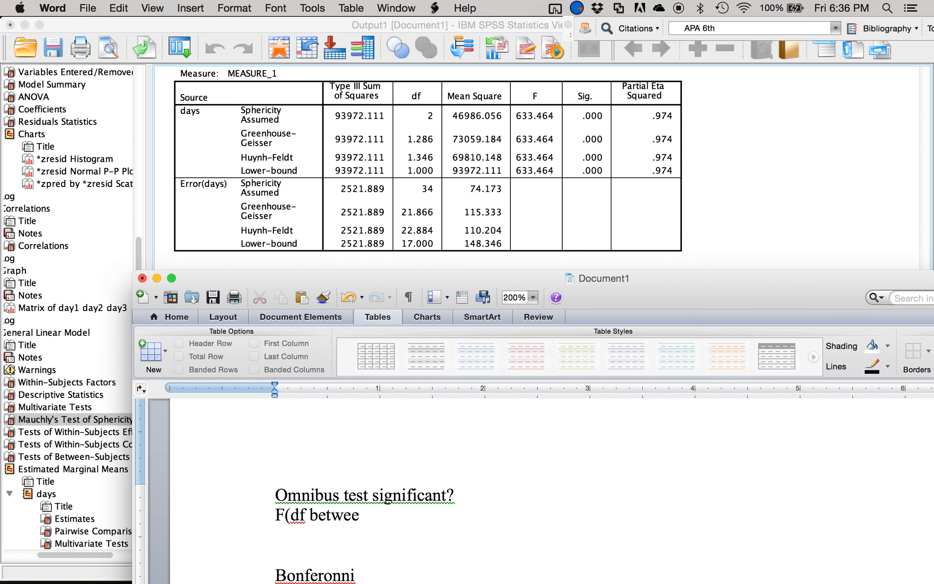
pyautogui.write('n, df within')
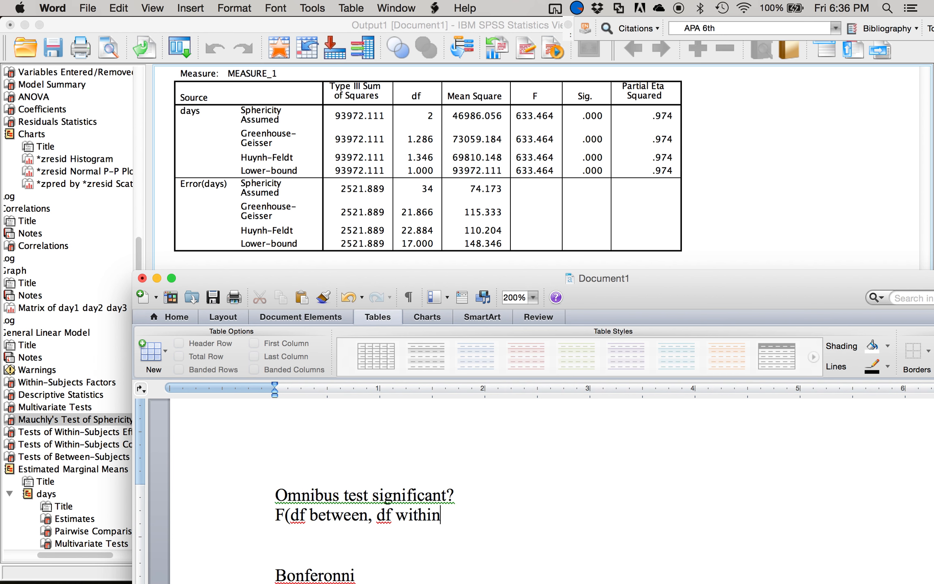
pyautogui.write(') = F value,')
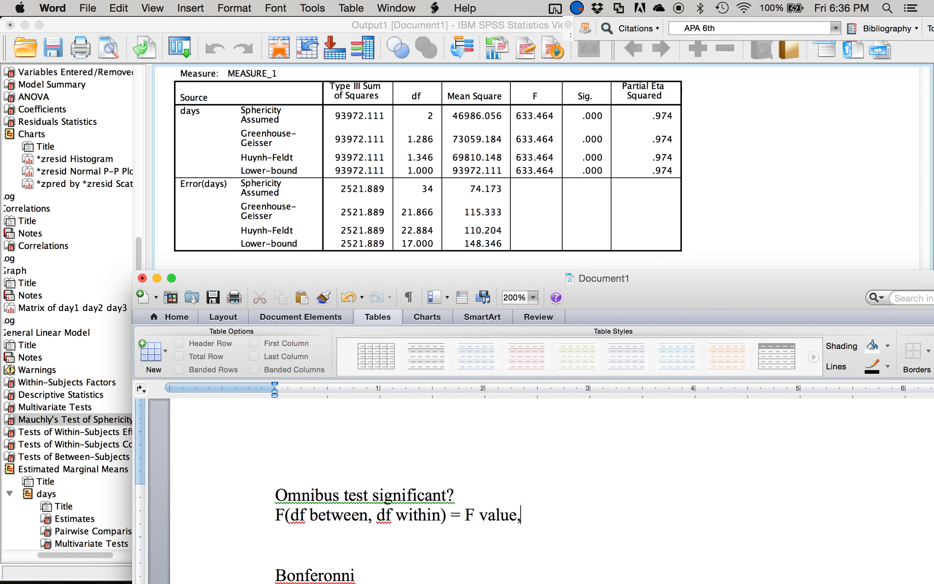
pyautogui.write(' p = sig, n2')
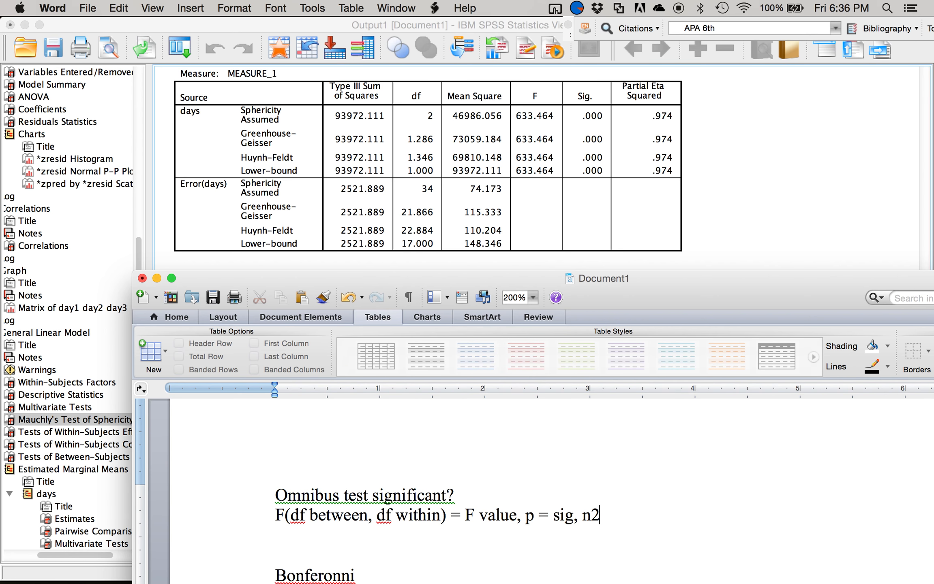
pyautogui.write(' = partial eta ')
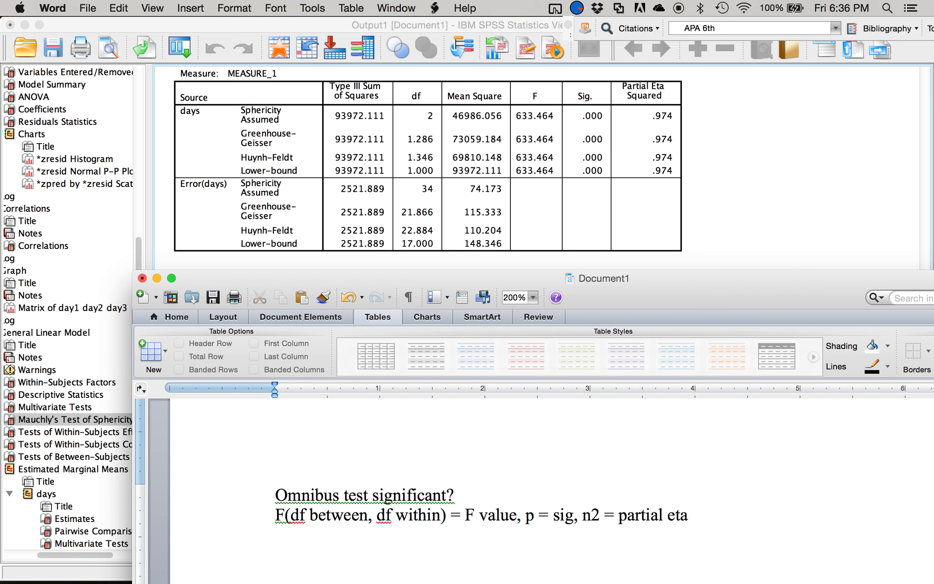
pyautogui.write('F(2,34)')
# - Begin the omnibus result on the line below the template with "F(2,34) = 633.46"
pyautogui.write('=n')
pyautogui.press('BackSpace')
pyautogui.write('633.46')
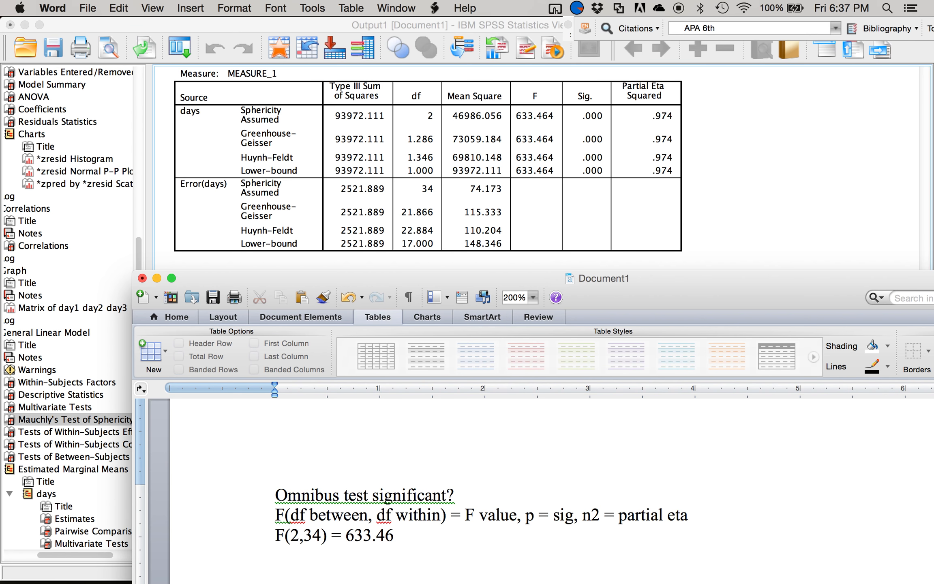
pyautogui.write(', p =')
pyautogui.write(' .000')
# - Extend the omnibus result line with the significance value, written as ", p < .001,"
pyautogui.click(426, 536)
pyautogui.press('BackSpace')
pyautogui.press('BackSpace')
pyautogui.write('<')
pyautogui.click(471, 533)
pyautogui.press('BackSpace')
pyautogui.write('1,')
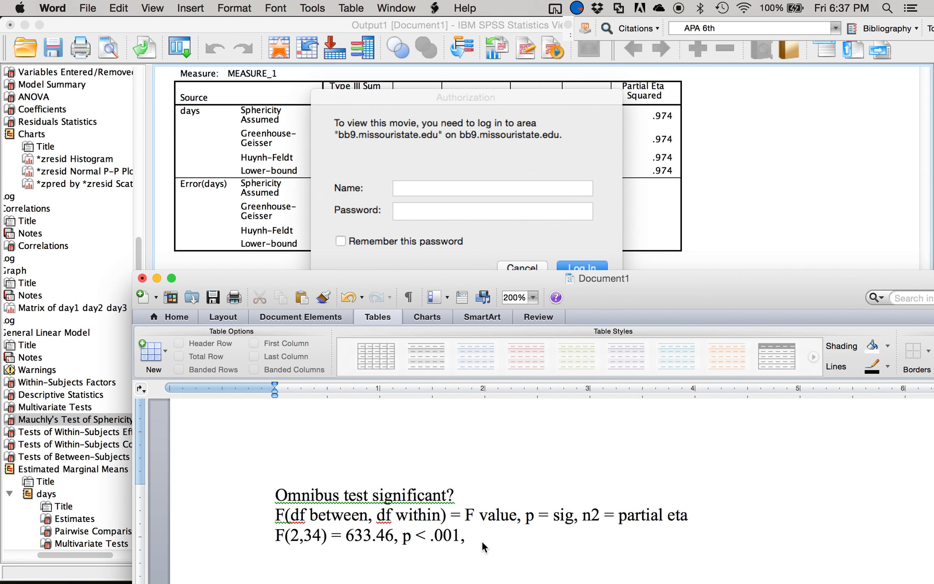
# - Dismiss the movie Authorization request without logging in
pyautogui.click(481, 134)
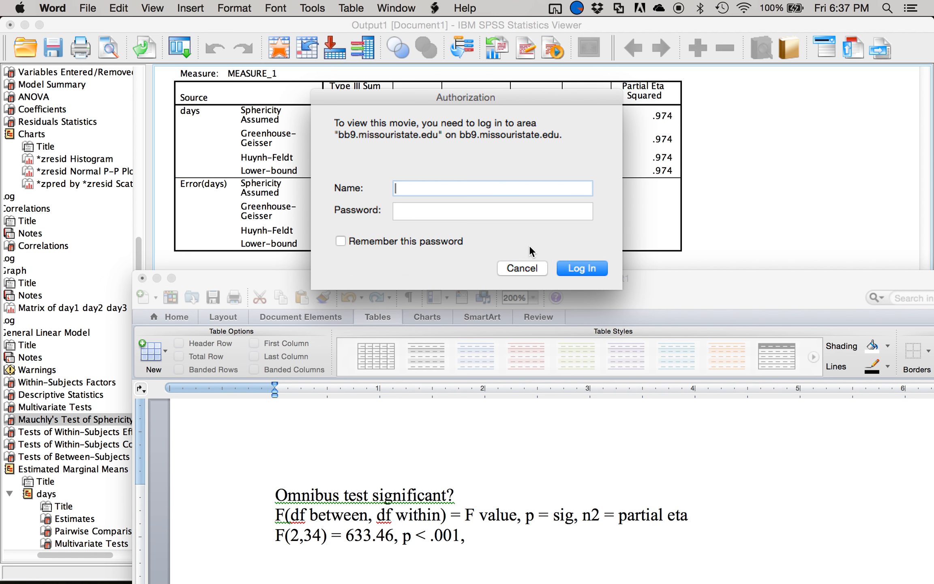
pyautogui.click(523, 268)
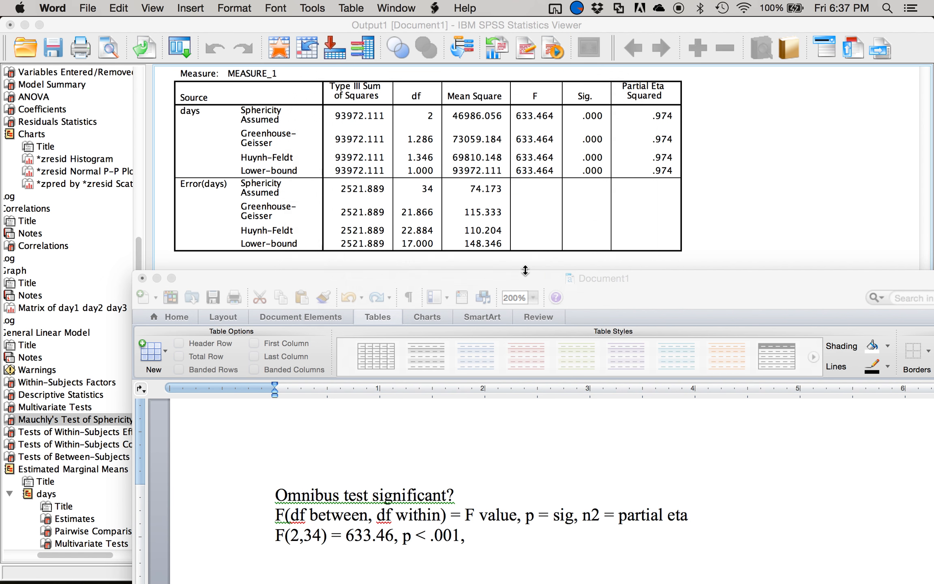
# - Complete the omnibus result line with the effect size, written as "n2 = .97"
pyautogui.click(488, 533)
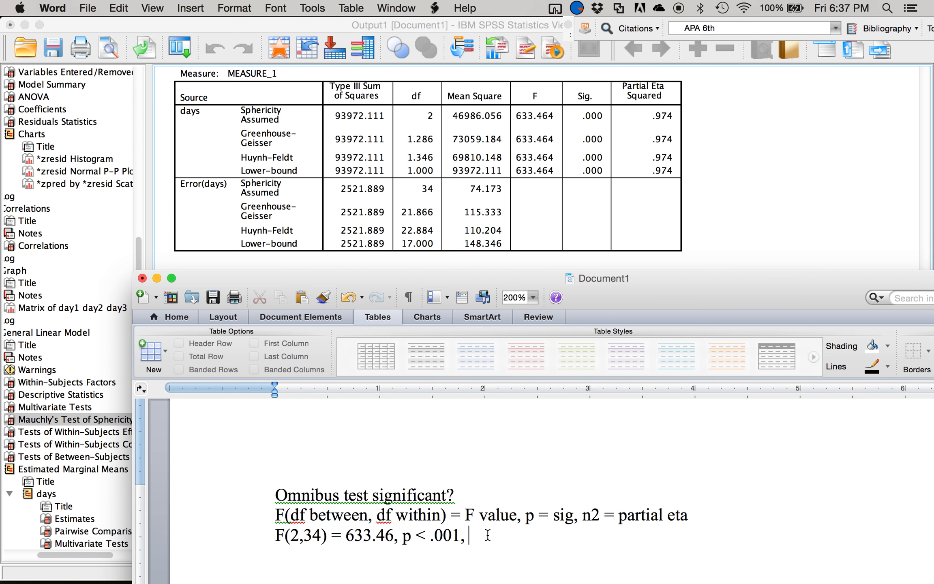
pyautogui.write('n2 = .97')
# - Switch to the SPSS output and review the Within-Subjects Contrasts and Between-Subjects Effects tables
pyautogui.click(740, 196)
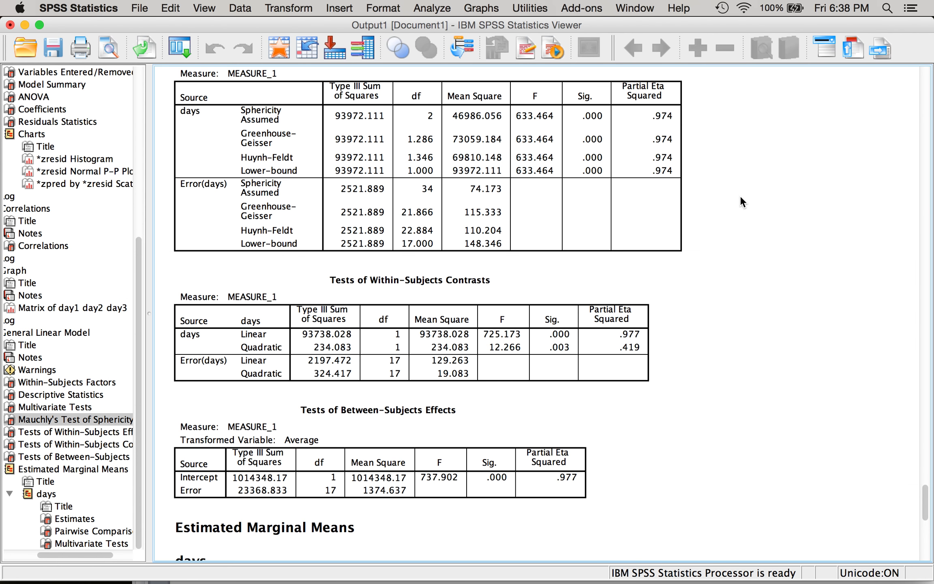
pyautogui.scroll(-5, 740, 195)
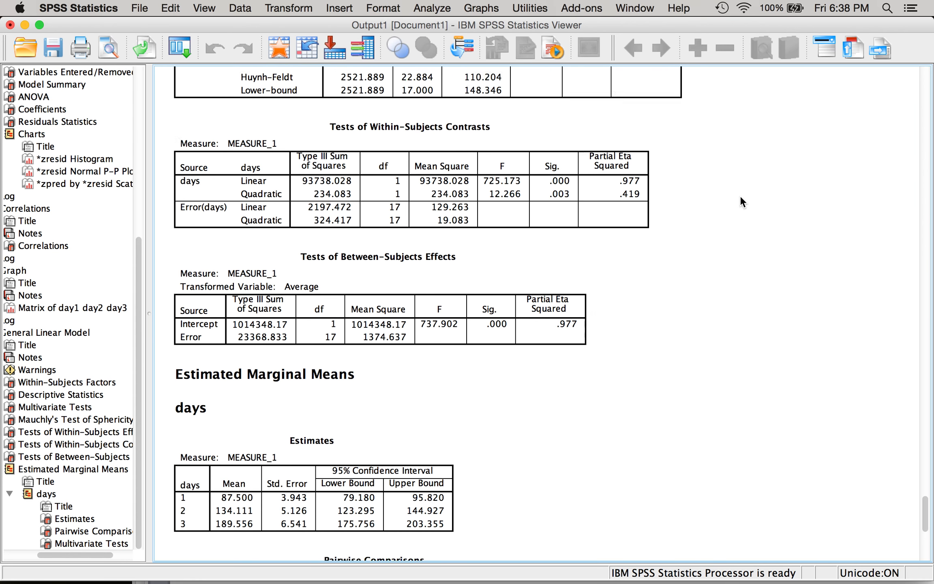
pyautogui.click(474, 172)
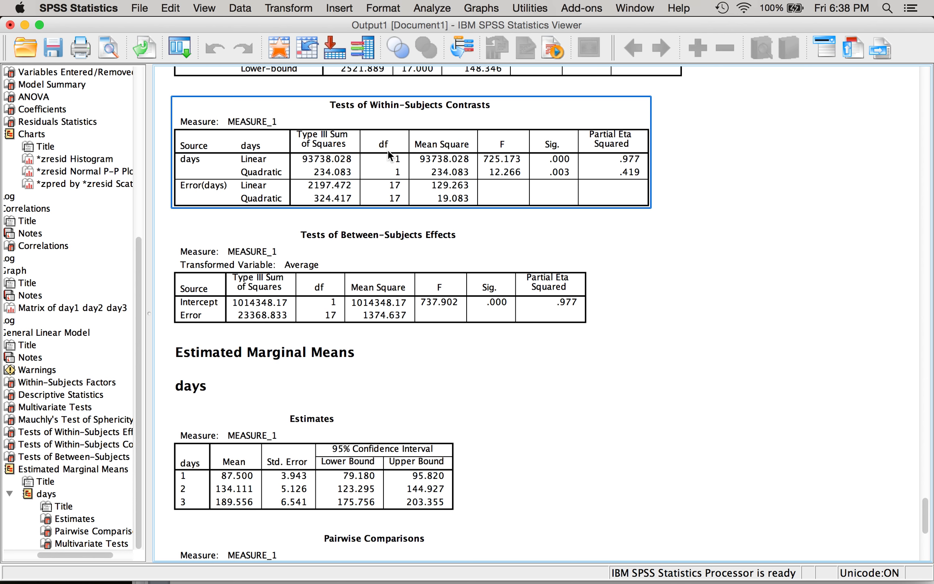
pyautogui.click(228, 334)
pyautogui.click(284, 276)
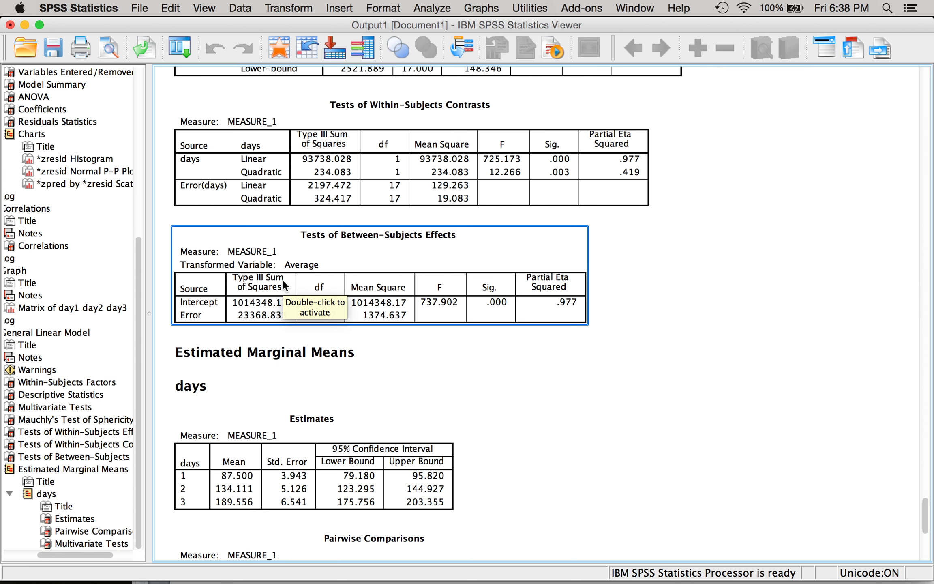
# - Switch to Word, reposition its window to show more of the notes, and correct the misspelled correction heading to "Bonferroni"
pyautogui.hotkey('ctrl', 'Up')
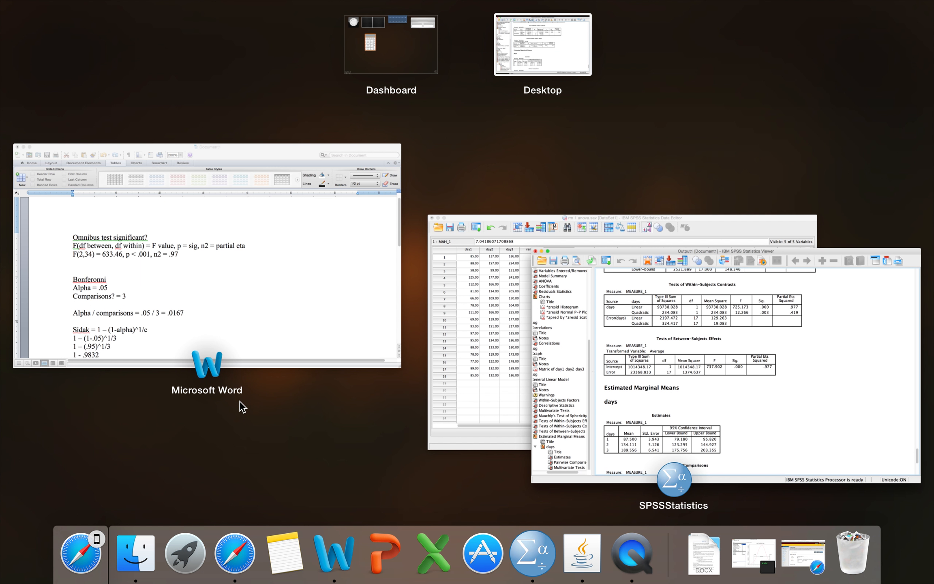
pyautogui.click(211, 338)
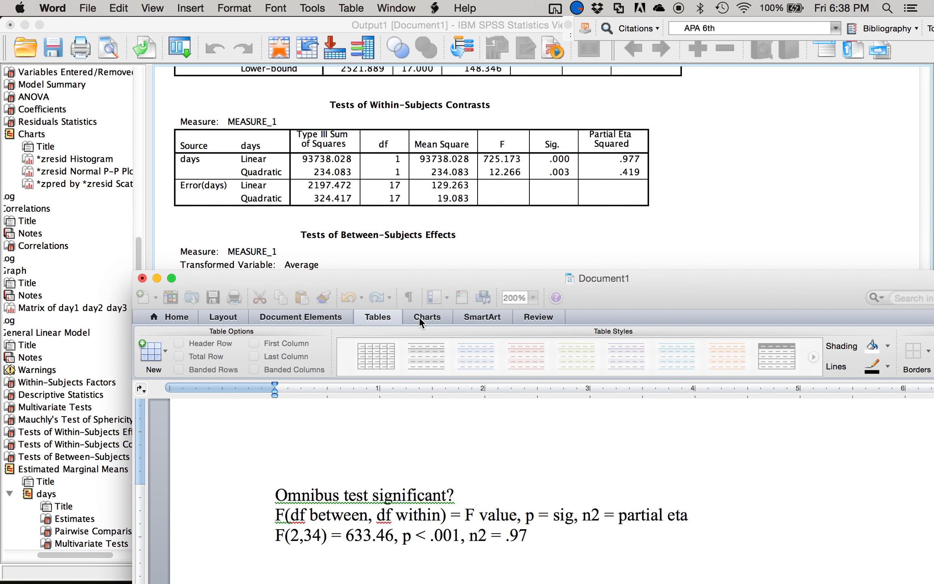
pyautogui.doubleClick(459, 279)
pyautogui.click(204, 374)
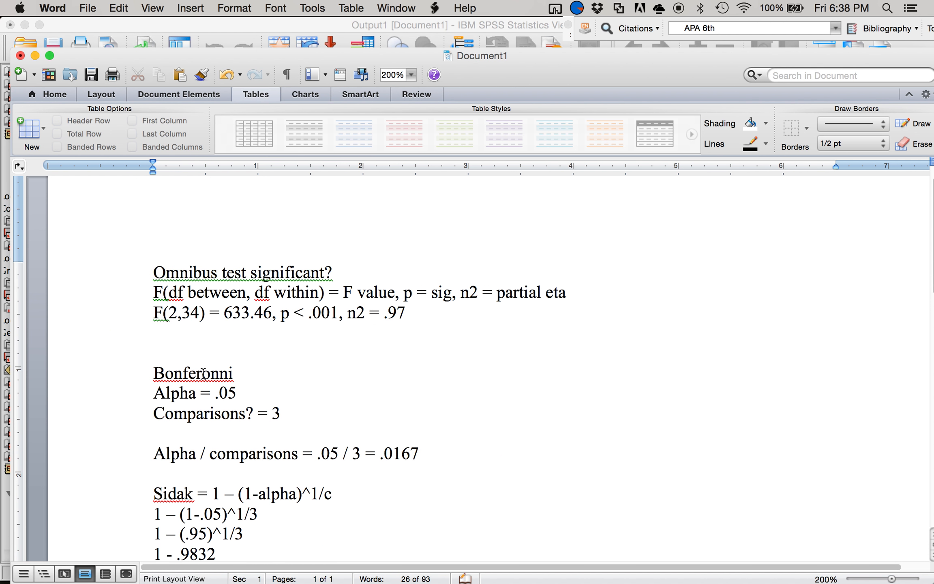
pyautogui.write('r')
pyautogui.press('Right')
pyautogui.press('Right')
pyautogui.press('BackSpace')
# - In the SPSS output, compare the contrasts, within-subjects and between-subjects effects tables, and proceed to the Pairwise Comparisons
pyautogui.hotkey('ctrl', 'Up')
pyautogui.click(630, 427)
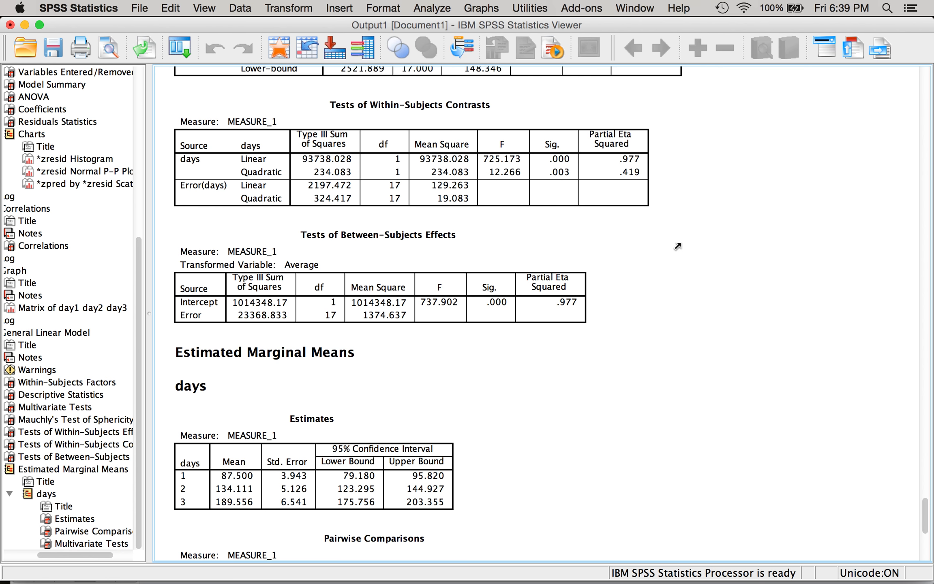
pyautogui.click(506, 134)
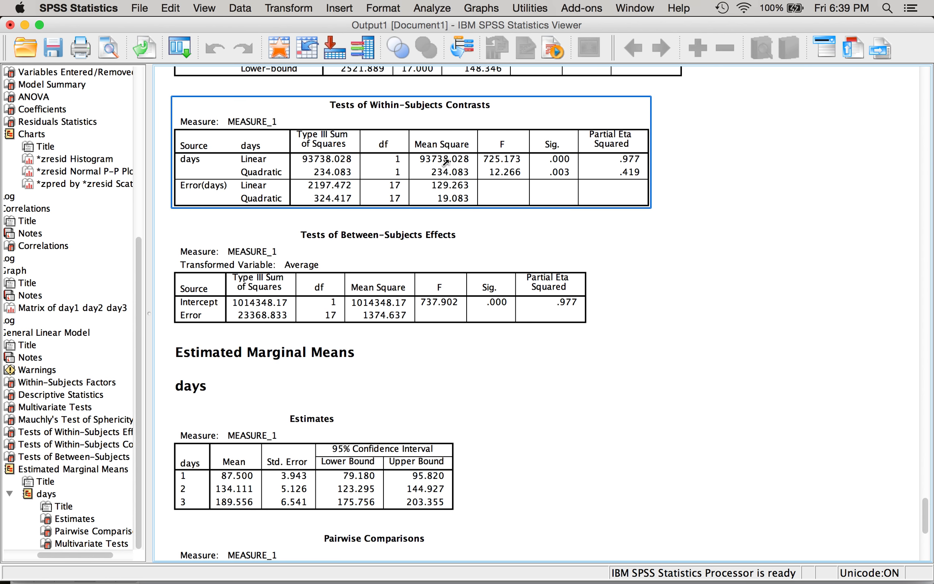
pyautogui.click(617, 221)
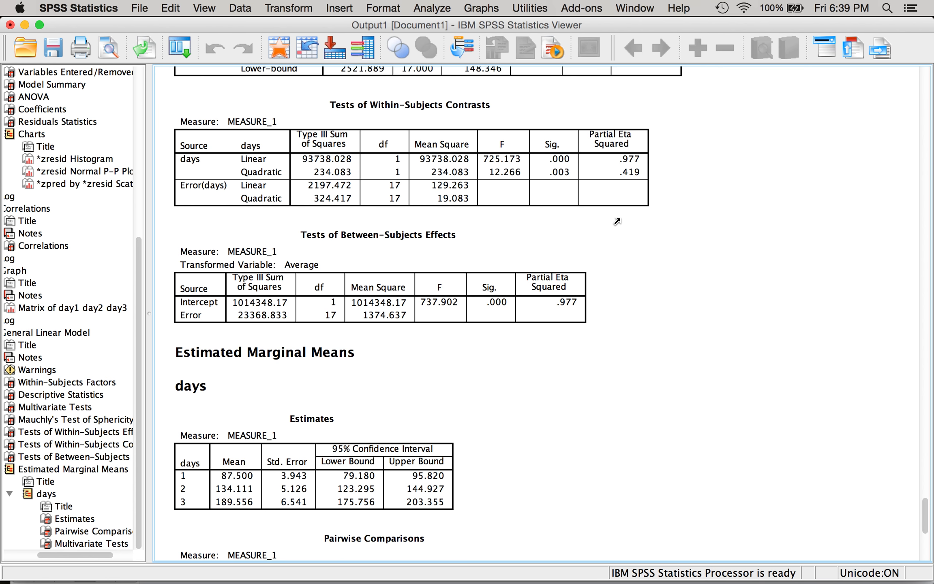
pyautogui.click(401, 287)
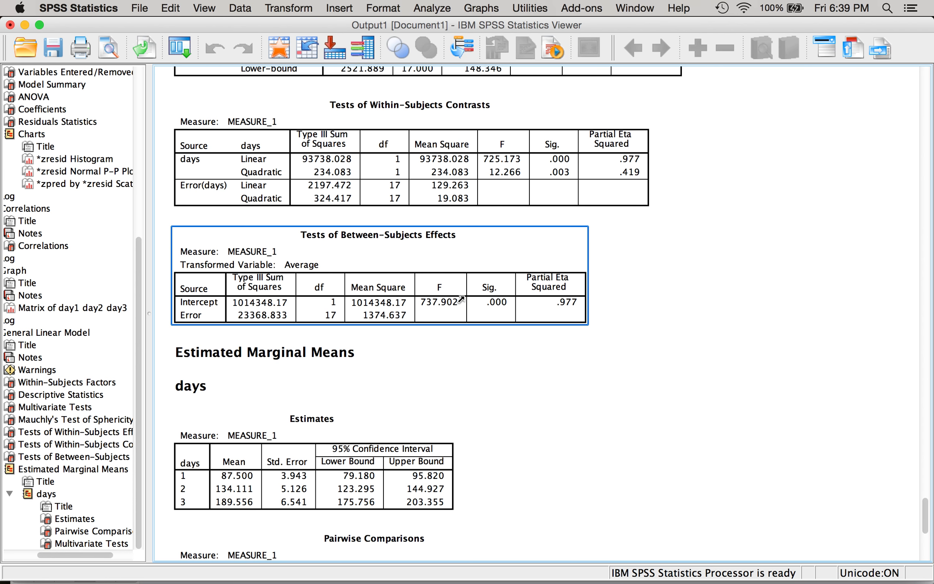
pyautogui.scroll(11, 465, 296)
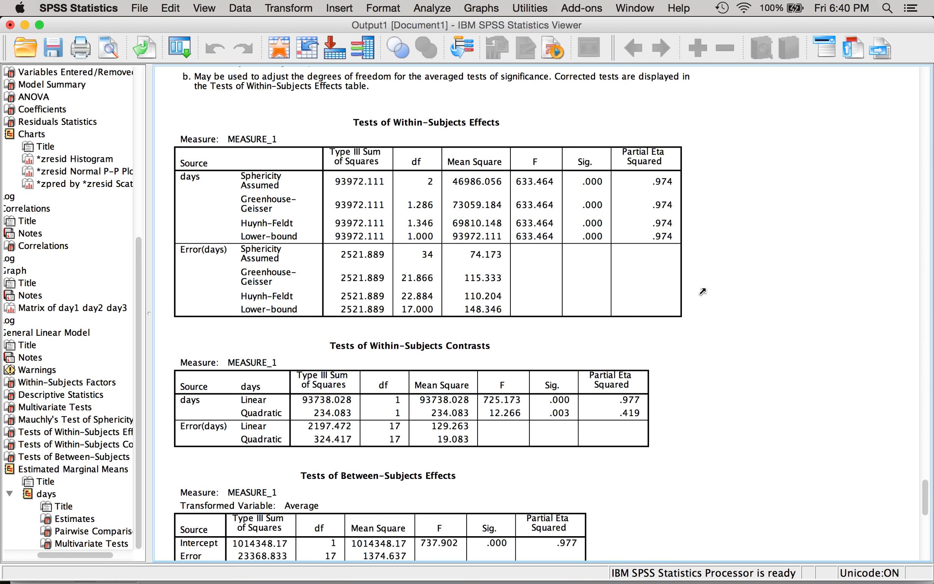
pyautogui.scroll(-11, 757, 253)
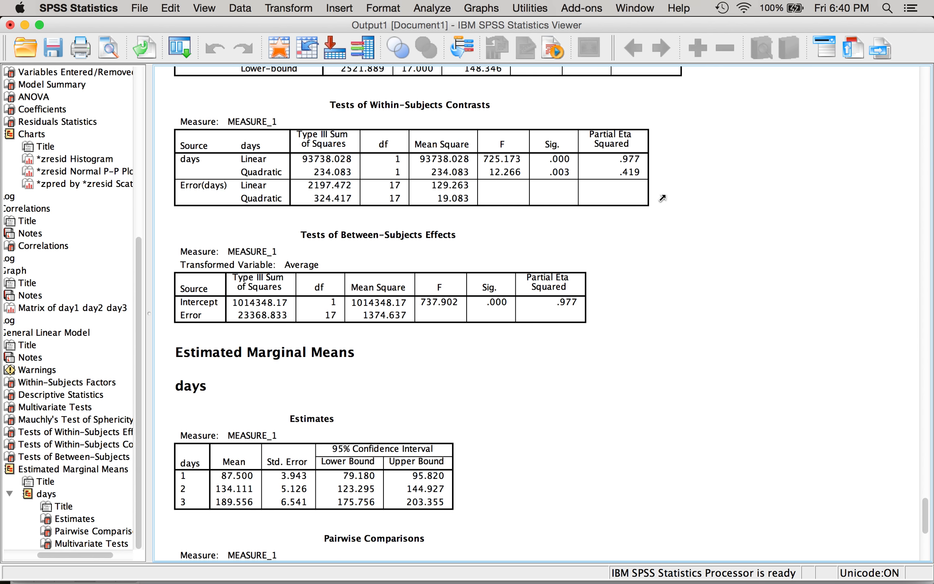
pyautogui.click(521, 283)
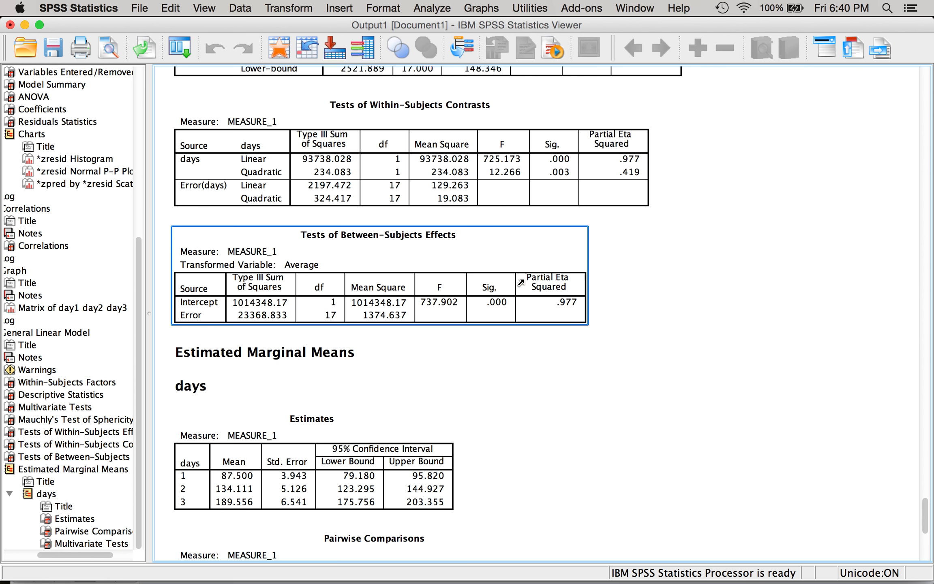
pyautogui.scroll(-10, 526, 311)
pyautogui.click(526, 311)
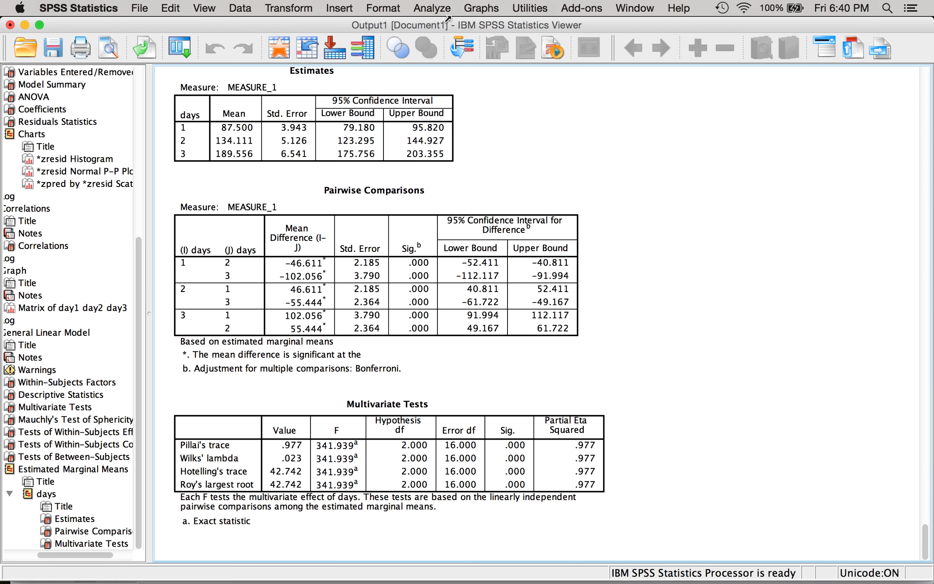
# - Start a Paired-Samples T Test and add day1 with day2 as the first pair
pyautogui.click(427, 12)
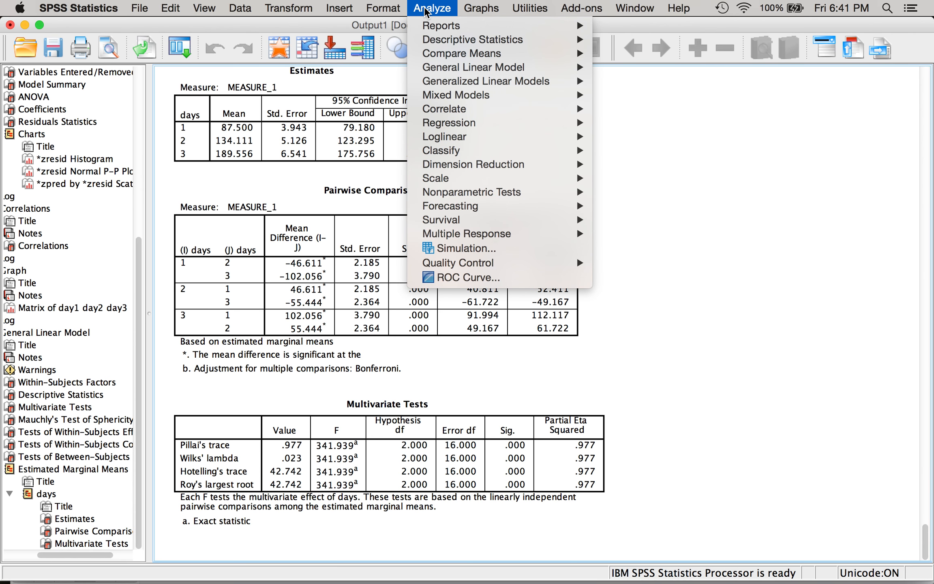
pyautogui.moveTo(532, 42)
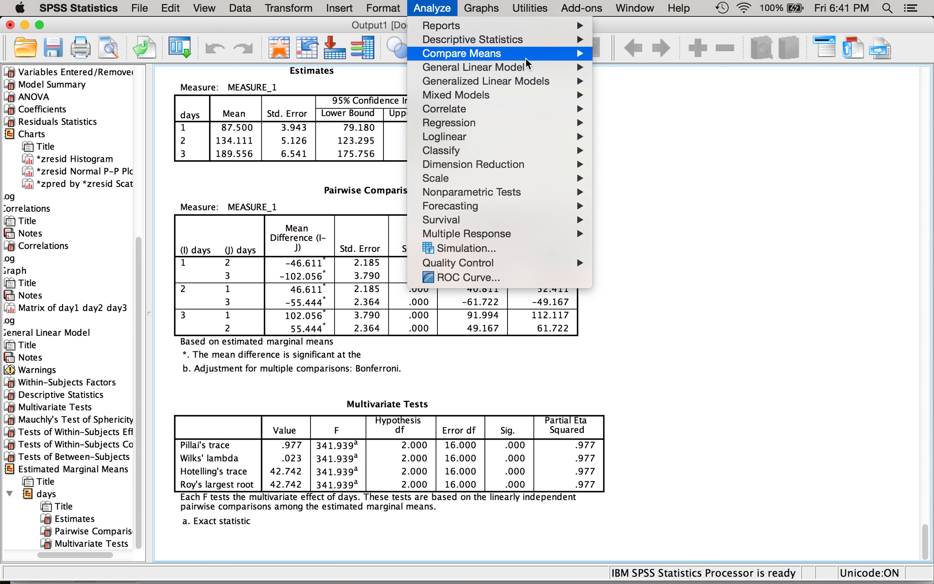
pyautogui.moveTo(527, 61)
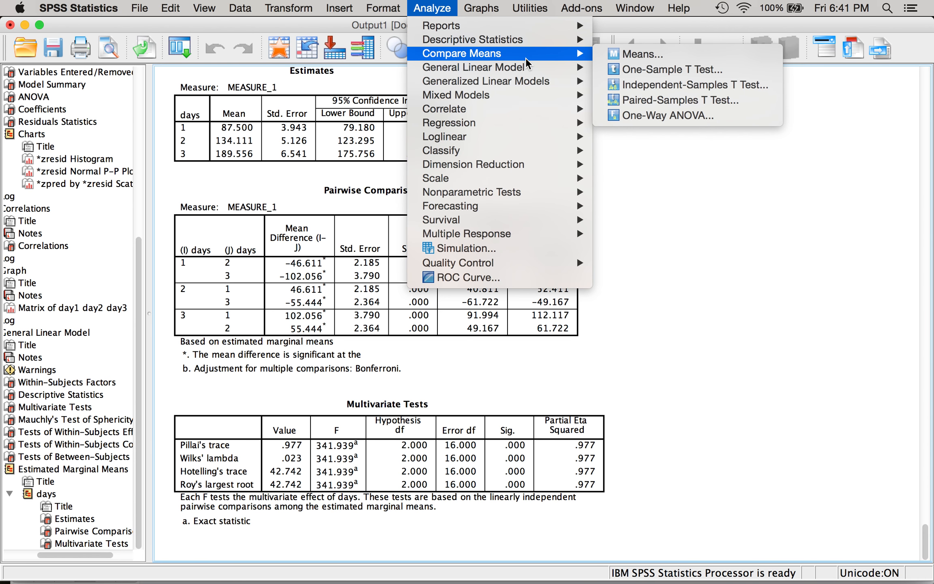
pyautogui.click(629, 102)
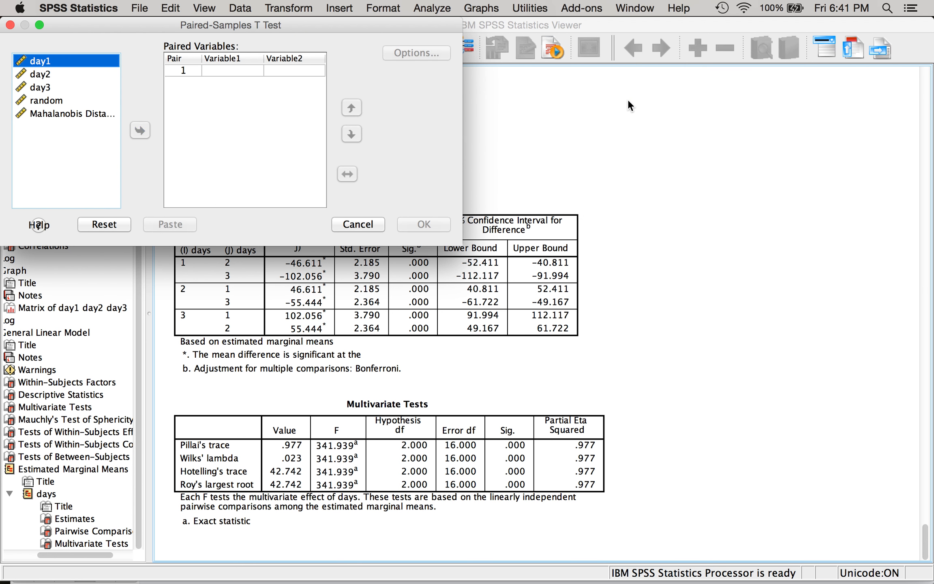
pyautogui.moveTo(311, 24); pyautogui.dragTo(450, 64)
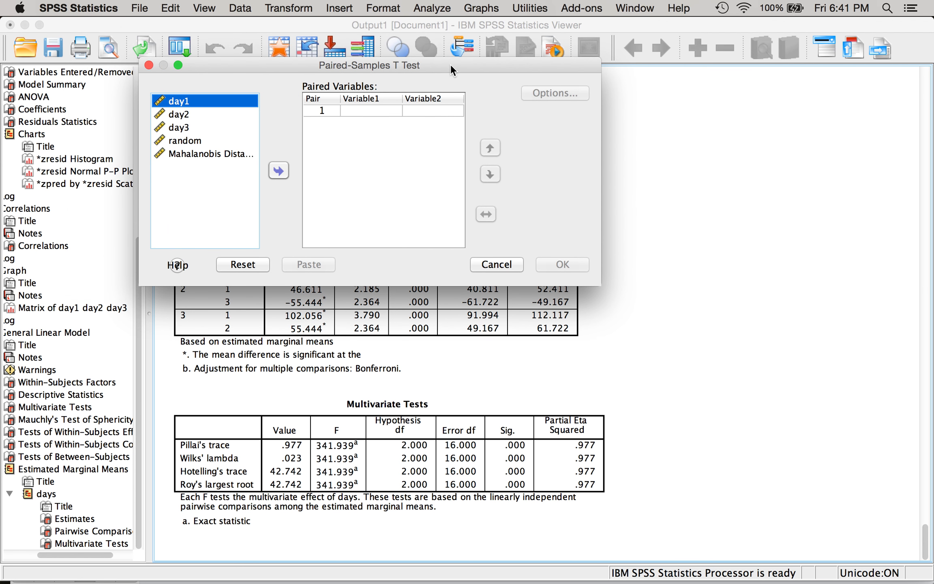
pyautogui.click(228, 101)
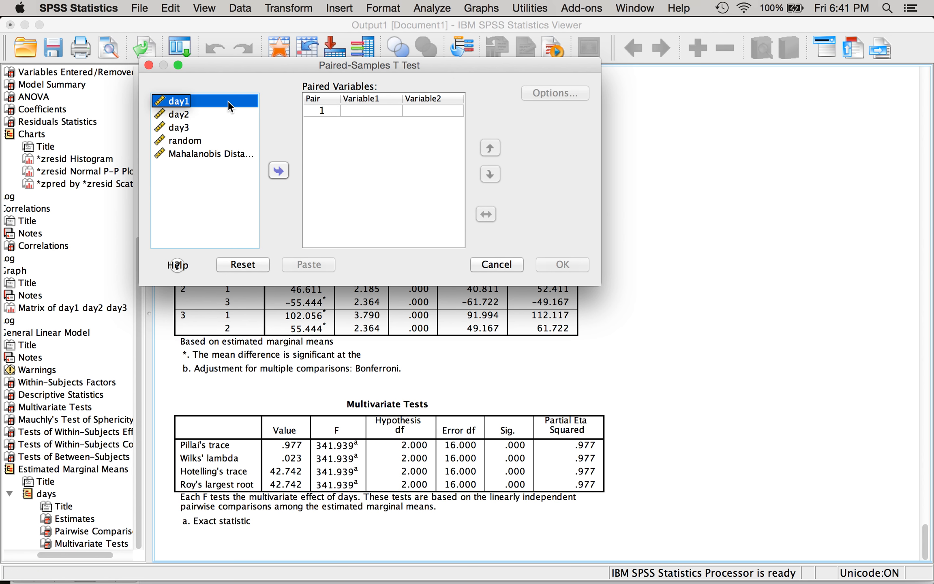
pyautogui.keyDown('shift'); pyautogui.click(177, 115); pyautogui.keyUp('shift')
pyautogui.click(278, 171)
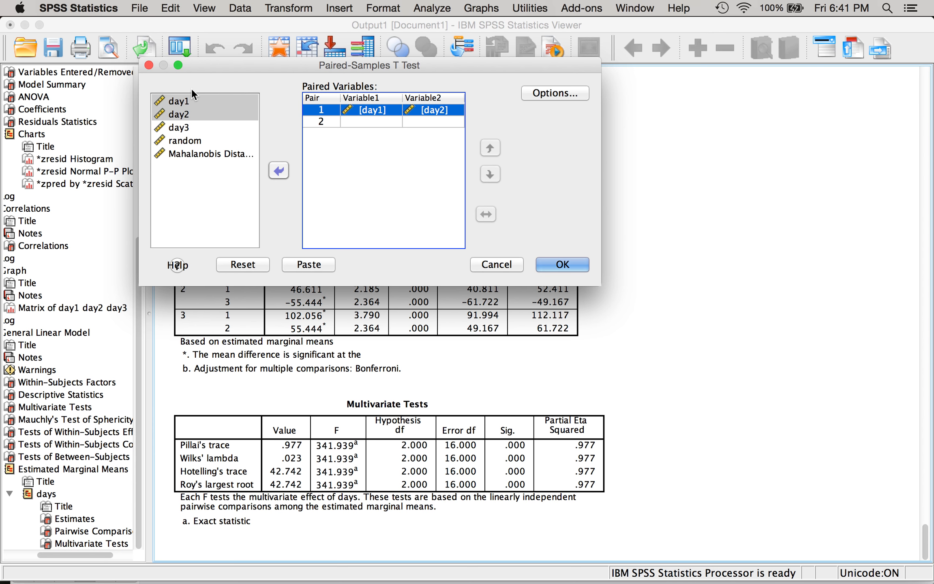
# - Add day1 with day3 and day2 with day3 as the second and third pairs
pyautogui.click(183, 102)
pyautogui.keyDown('super'); pyautogui.click(189, 130); pyautogui.keyUp('super')
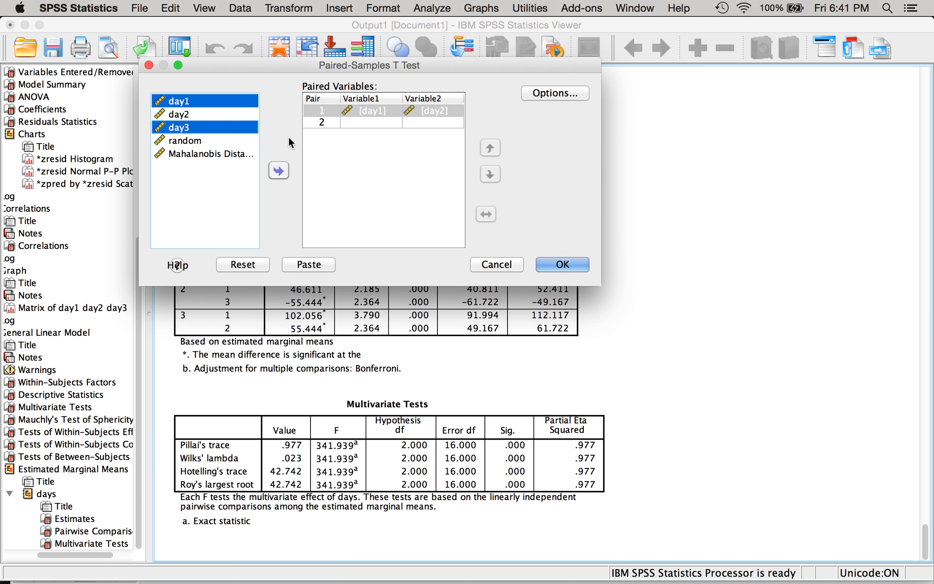
pyautogui.click(274, 171)
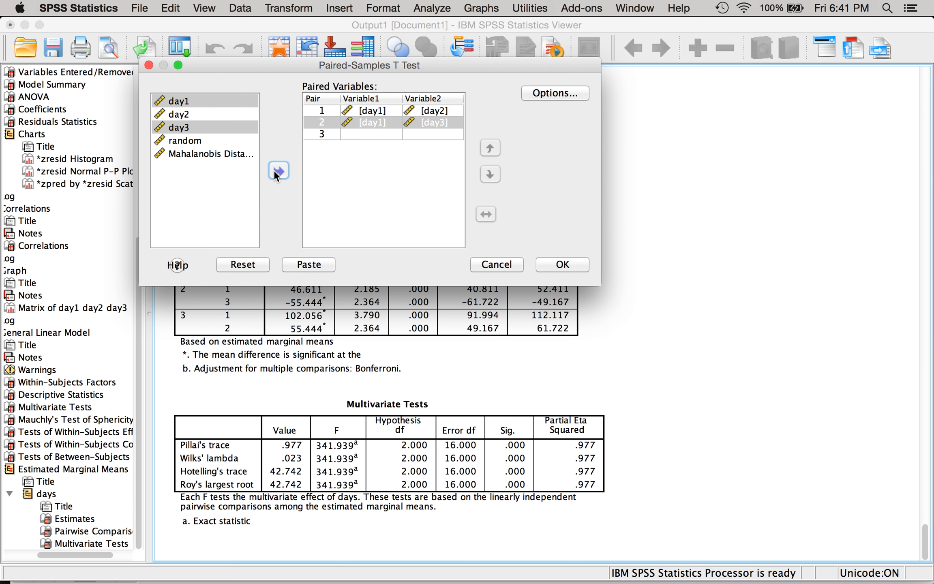
pyautogui.click(188, 115)
pyautogui.keyDown('shift'); pyautogui.click(184, 128); pyautogui.keyUp('shift')
pyautogui.click(277, 171)
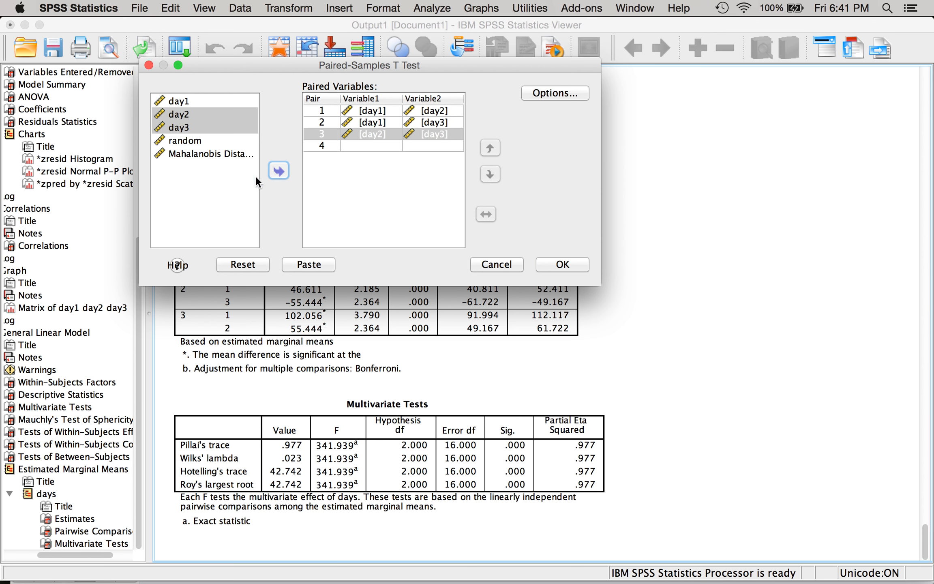
# - Check the three pairs against the group comparison table in Word, and run the paired-samples t tests in SPSS
pyautogui.hotkey('ctrl', 'Up')
pyautogui.click(168, 359)
pyautogui.scroll(-15, 215, 316)
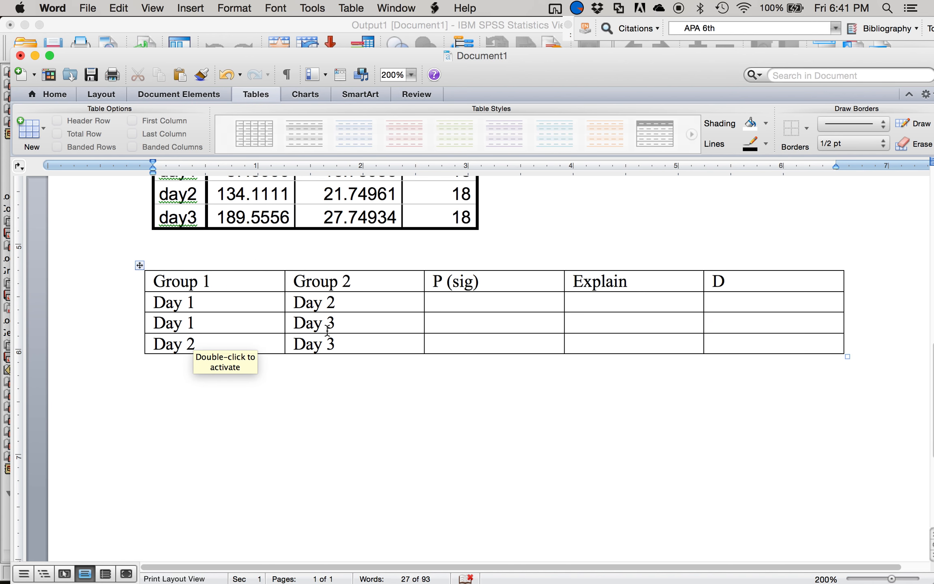
pyautogui.hotkey('ctrl', 'Up')
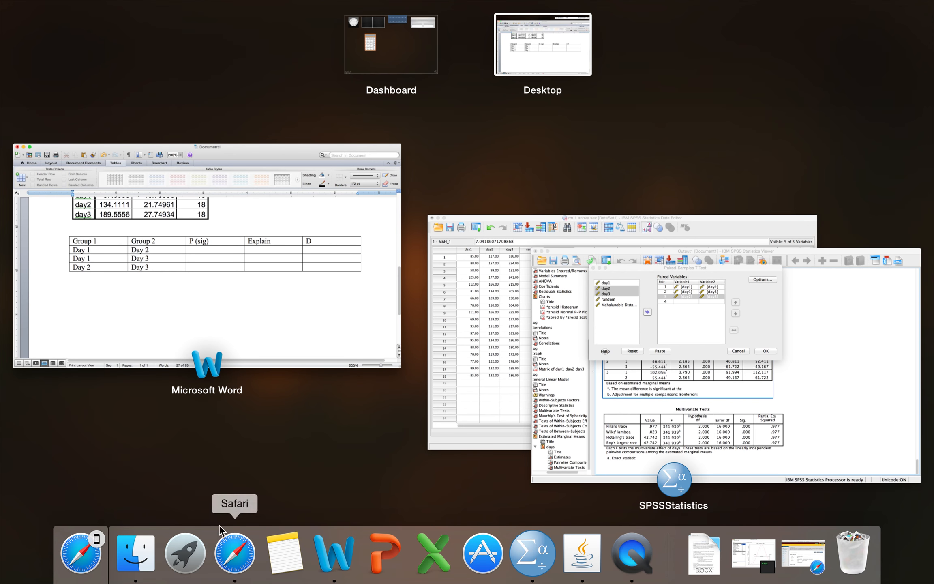
pyautogui.click(657, 386)
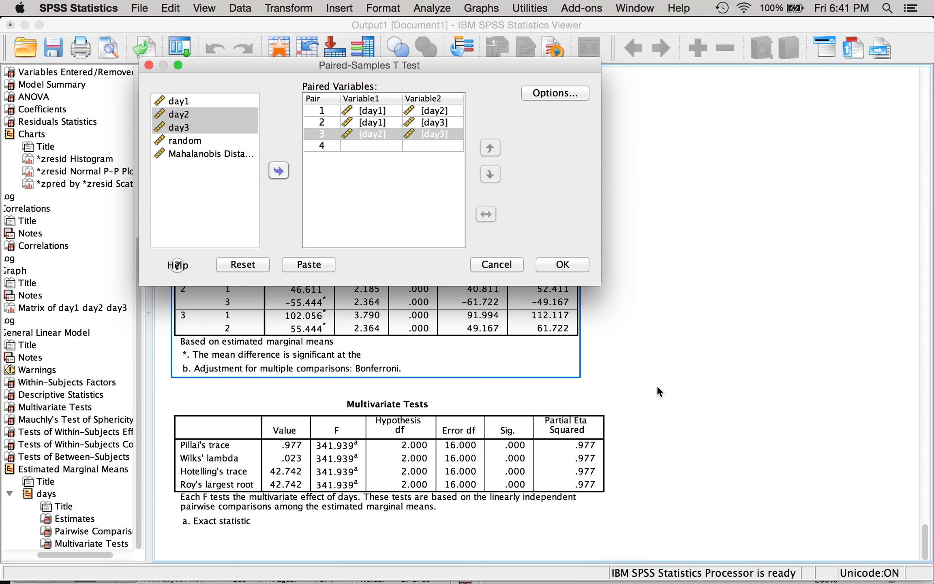
pyautogui.click(549, 265)
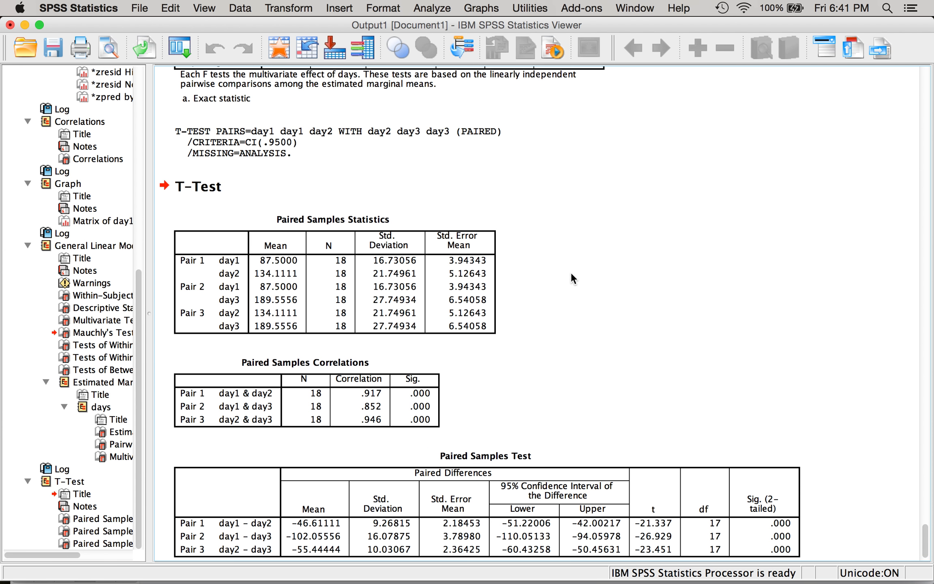
# - Compare the Paired Samples Test results with the Bonferroni-adjusted significance values in the Pairwise Comparisons table
pyautogui.scroll(-2, 584, 286)
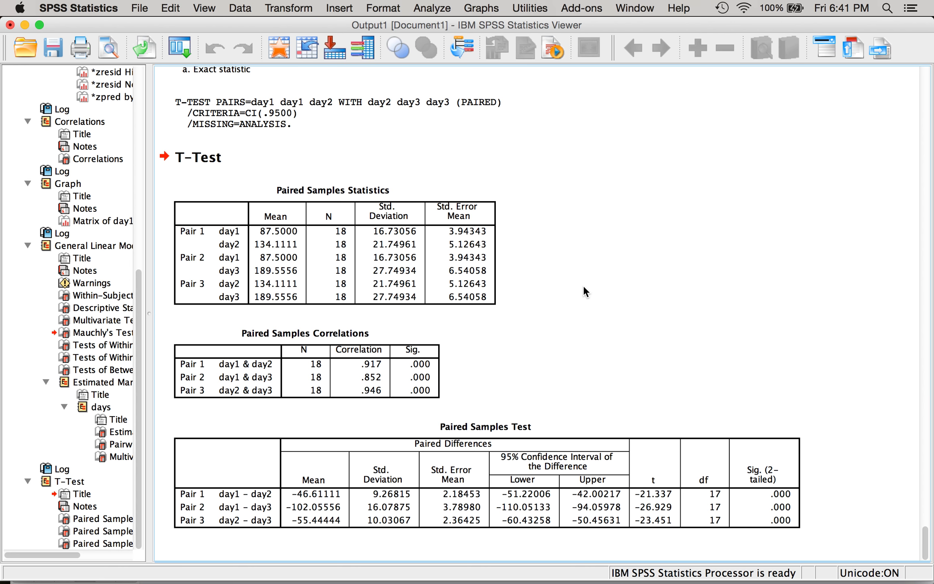
pyautogui.click(441, 431)
pyautogui.scroll(15, 604, 368)
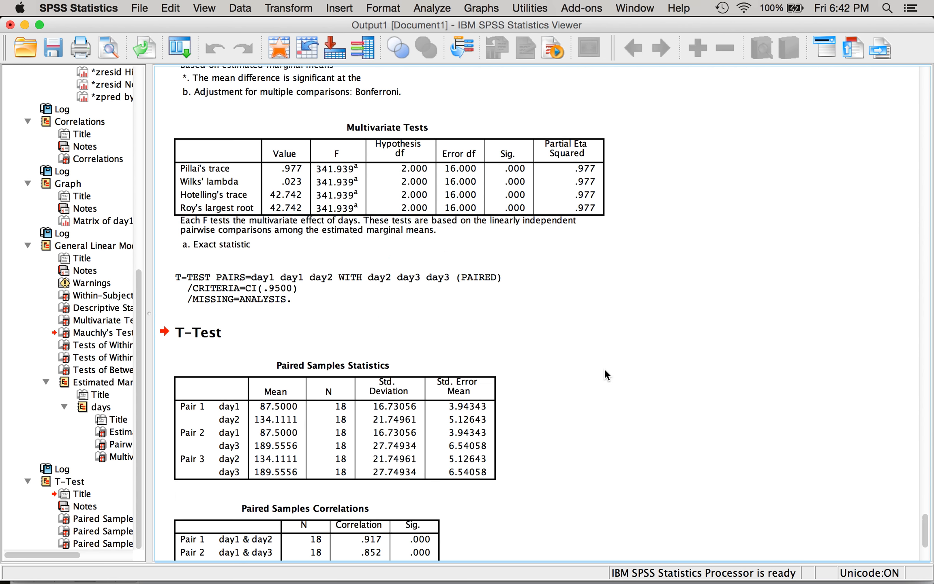
pyautogui.click(422, 303)
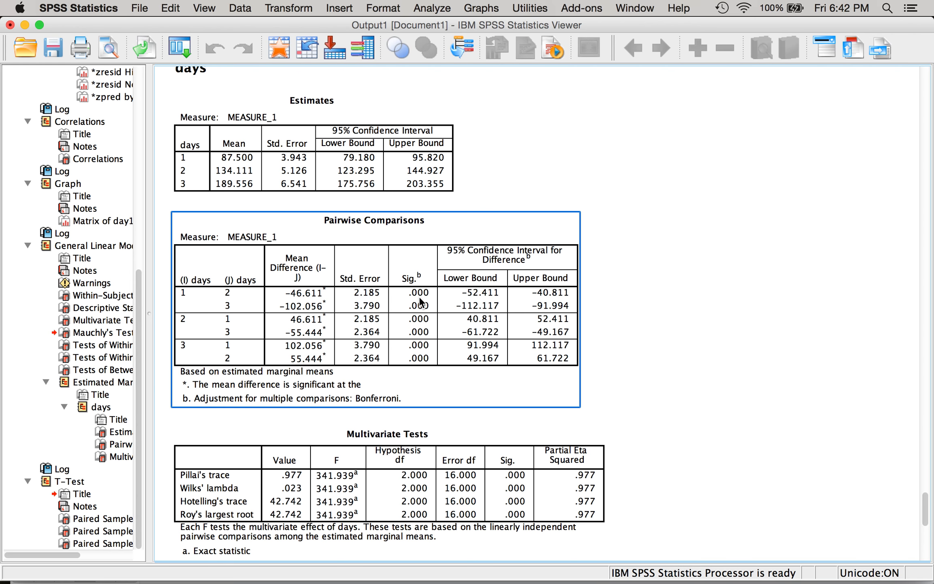
# - Switch to Word and review the Bonferroni and Sidak correction calculations in the notes
pyautogui.hotkey('ctrl', 'Up')
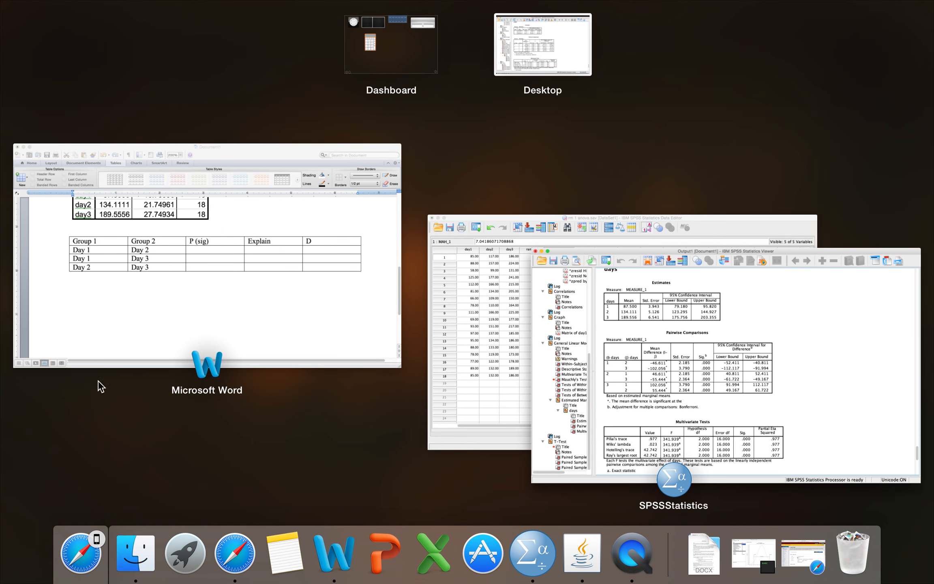
pyautogui.click(212, 299)
pyautogui.scroll(10, 225, 293)
pyautogui.click(217, 304)
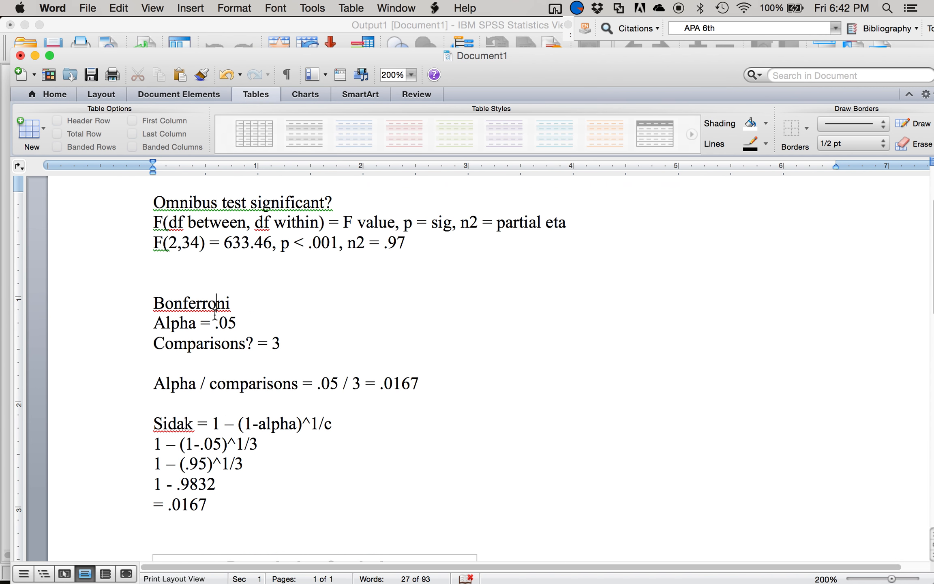
# - Look up the Day 1–Day 2 significance in SPSS's Pairwise Comparisons table and enter <.001 as its P (sig) in the Word table
pyautogui.scroll(-15, 350, 410)
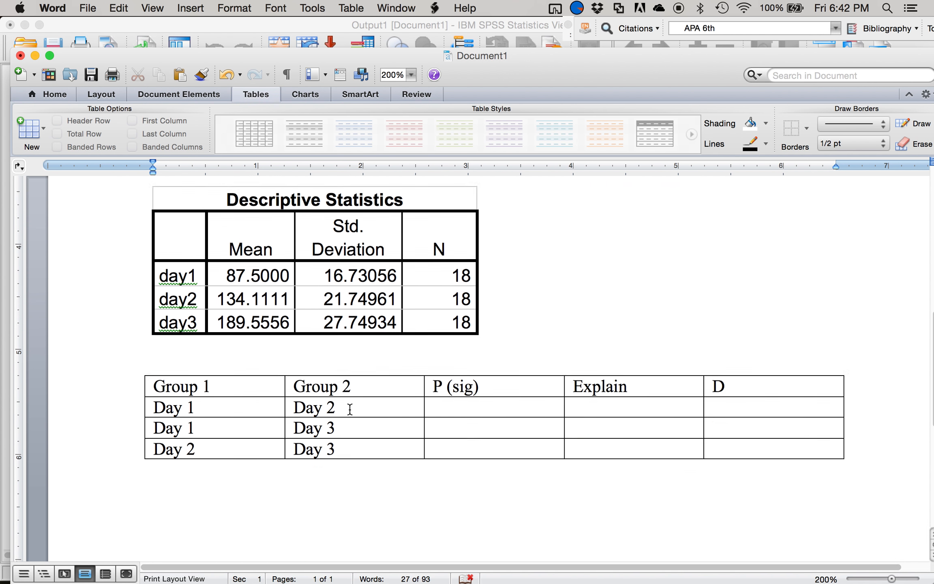
pyautogui.hotkey('ctrl', 'Up')
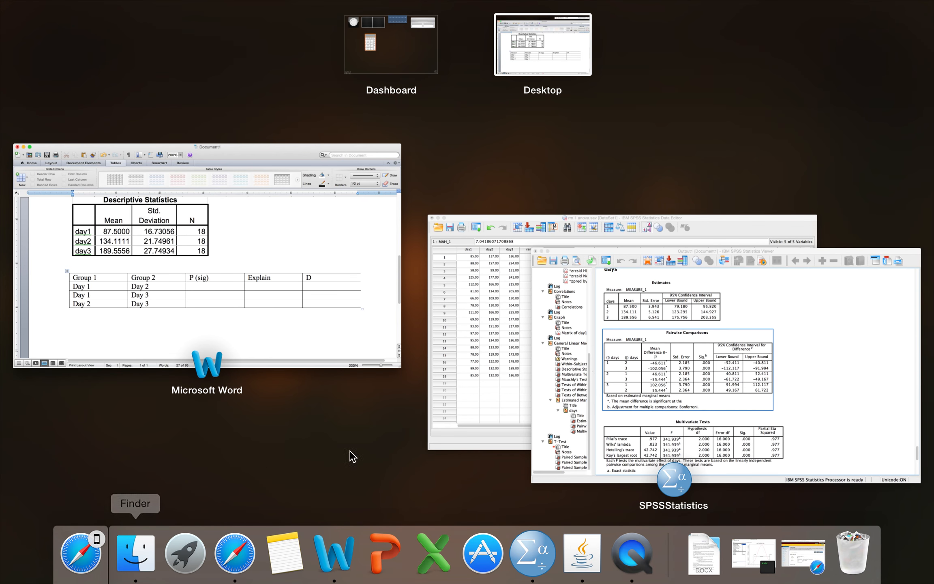
pyautogui.click(592, 379)
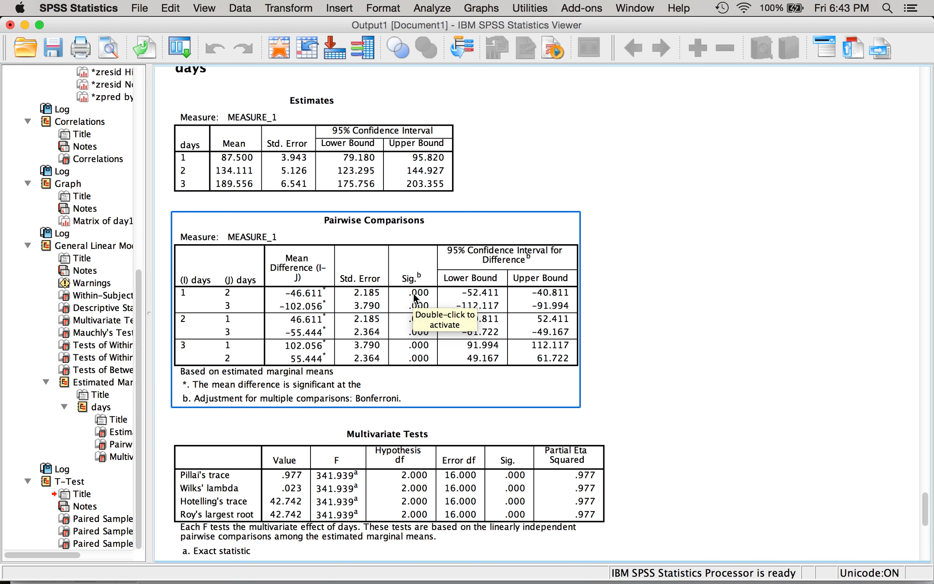
pyautogui.hotkey('ctrl', 'Up')
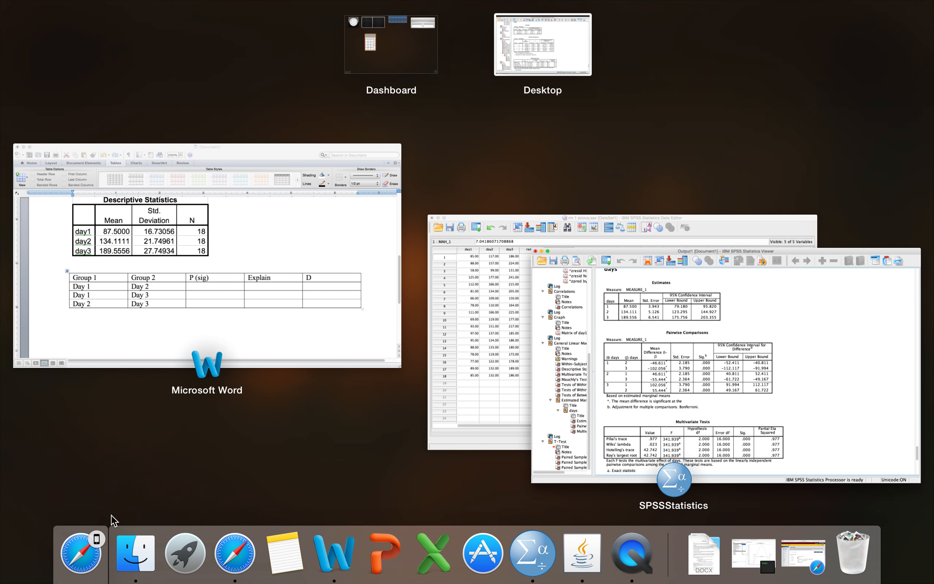
pyautogui.click(222, 326)
pyautogui.click(446, 388)
pyautogui.write('<')
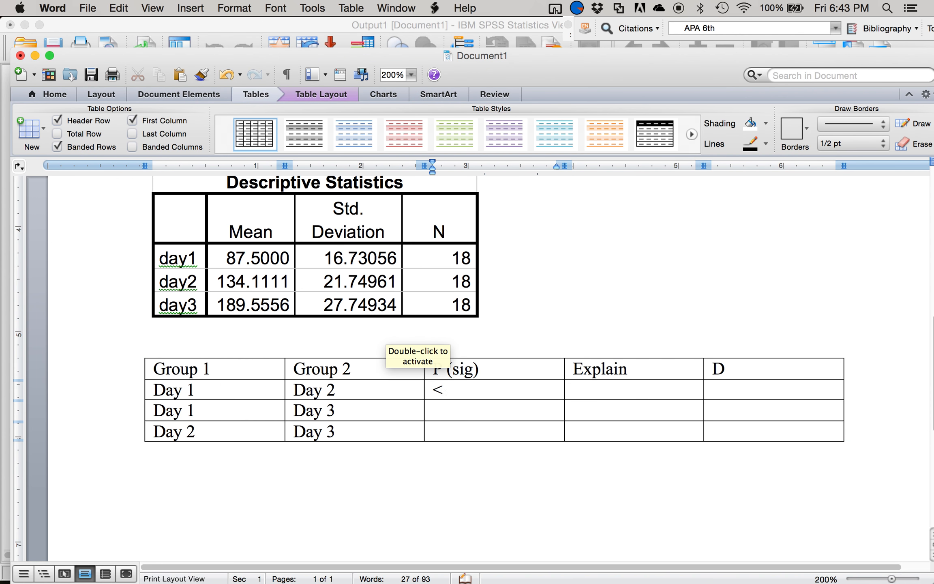
pyautogui.write('.001')
# - Check the remaining pairs in SPSS's Pairwise Comparisons table, and enter <.001 as P (sig) for Day 1–Day 3 and Day 2–Day 3 in Word
pyautogui.hotkey('ctrl', 'Up')
pyautogui.click(564, 350)
pyautogui.click(313, 160)
pyautogui.hotkey('ctrl', 'Up')
pyautogui.click(505, 391)
pyautogui.click(424, 294)
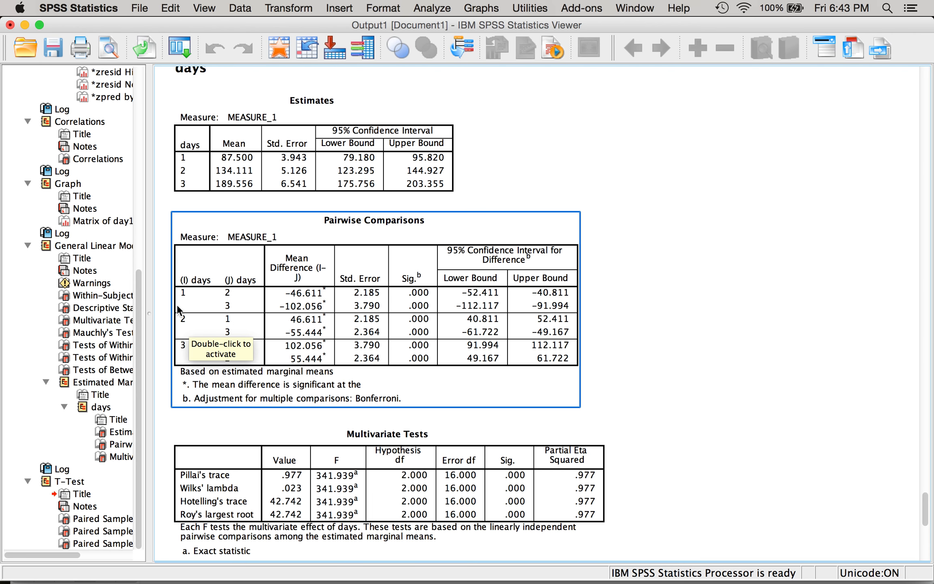
pyautogui.hotkey('ctrl', 'Up')
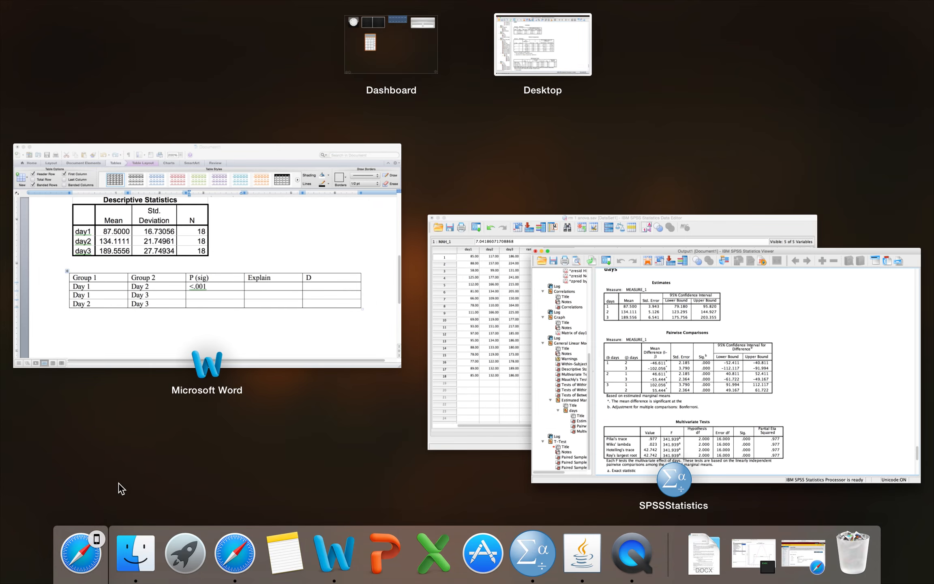
pyautogui.click(221, 283)
pyautogui.write('<.001')
pyautogui.press('Down')
pyautogui.write('<.001')
# - Enter "Significant" followed by a new line in the Explain cell of all three comparison rows
pyautogui.click(613, 386)
pyautogui.write('Significant')
pyautogui.press('Return')
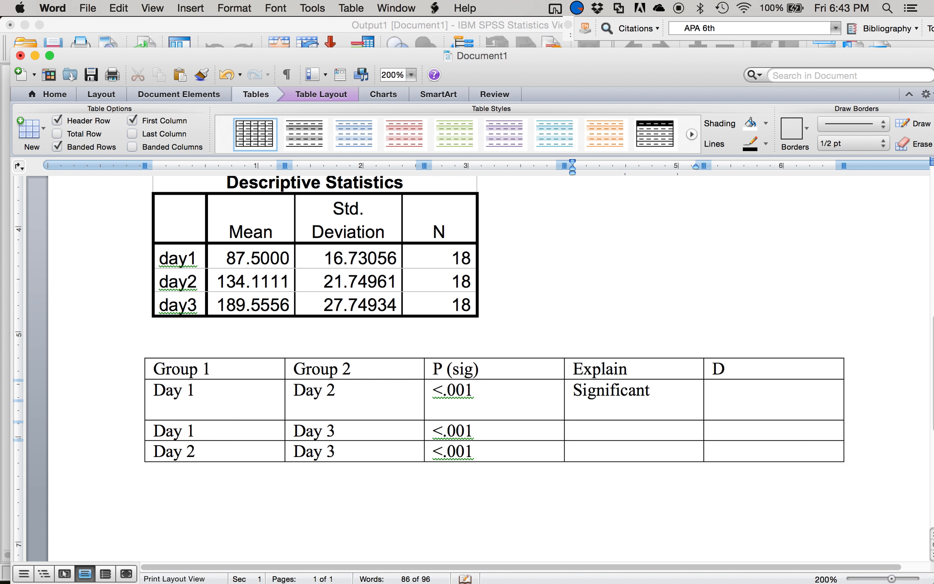
pyautogui.click(625, 429)
pyautogui.write('SIgnificant')
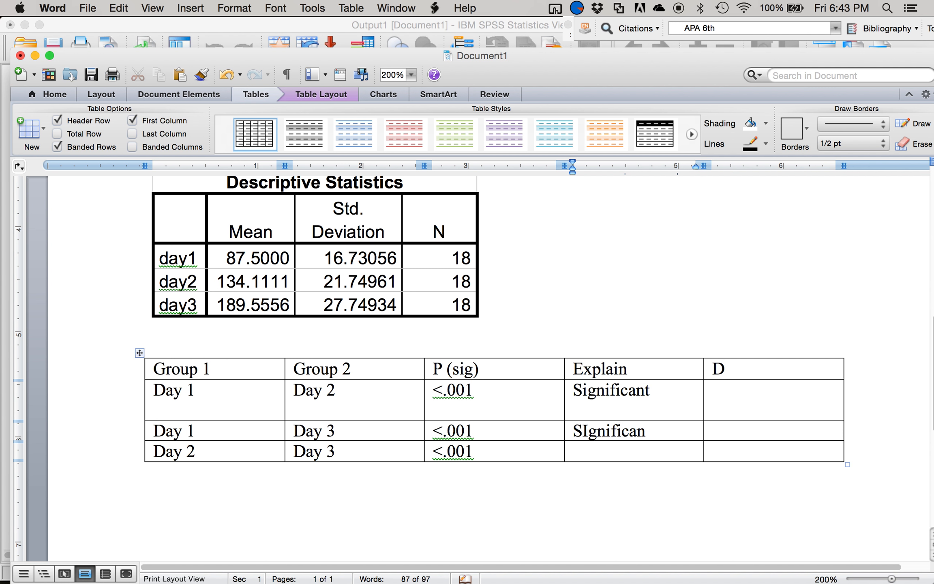
pyautogui.press('Return')
pyautogui.click(625, 471)
pyautogui.write('Significant')
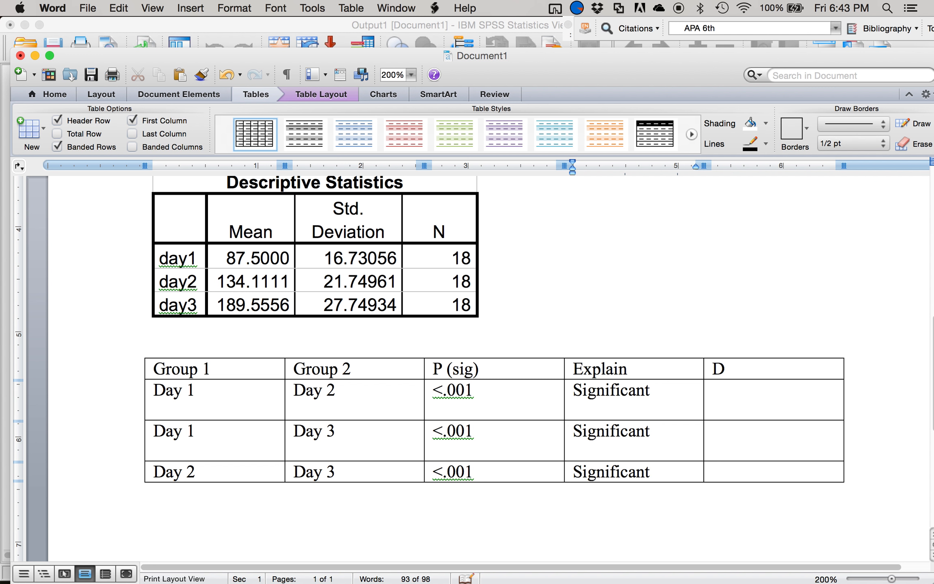
pyautogui.press('Return')
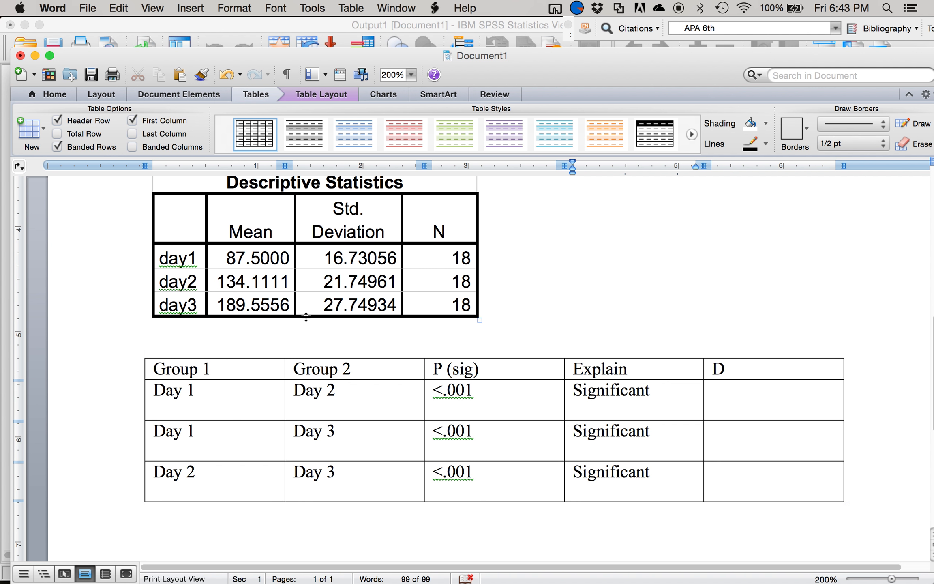
# - Add "M 87.5" and "SD 16.73" on separate lines under Day 1 in the first comparison row
pyautogui.click(201, 407)
pyautogui.write('M 87.5')
pyautogui.press('Return')
pyautogui.write('SD 16.73')
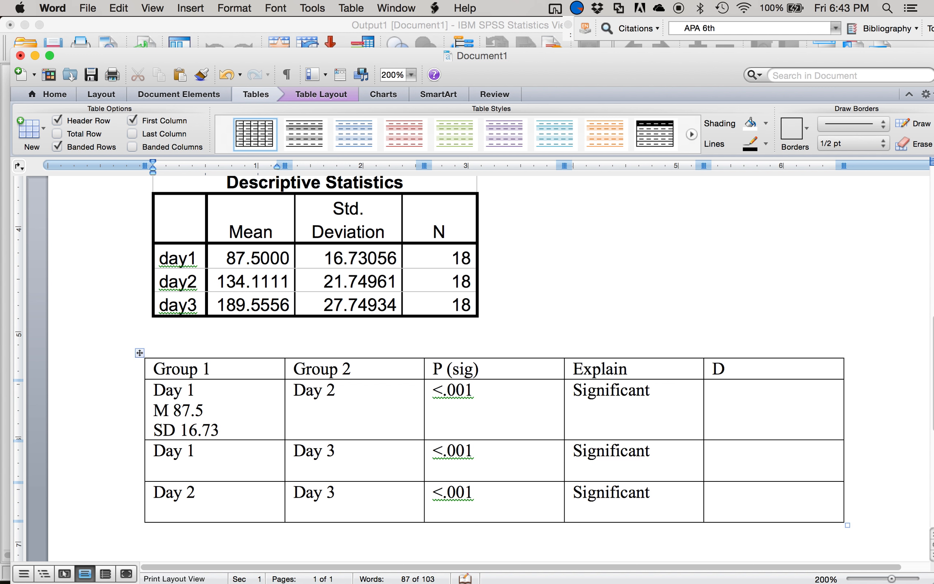
# - Copy the Day 1 label with its mean and SD over the Day 1 label in the second comparison row
pyautogui.moveTo(236, 427); pyautogui.dragTo(177, 393)
pyautogui.press('super+c')
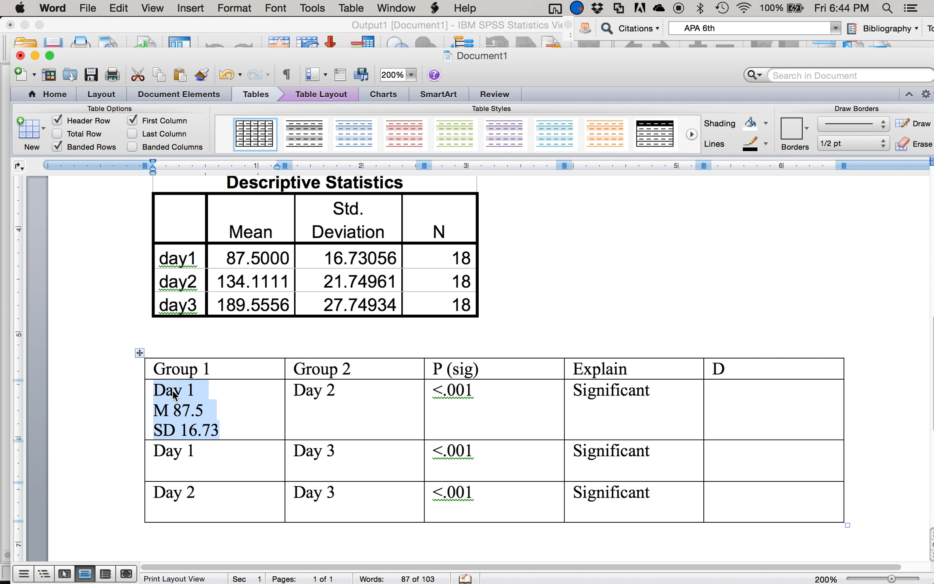
pyautogui.click(204, 455)
pyautogui.moveTo(203, 455); pyautogui.dragTo(165, 452)
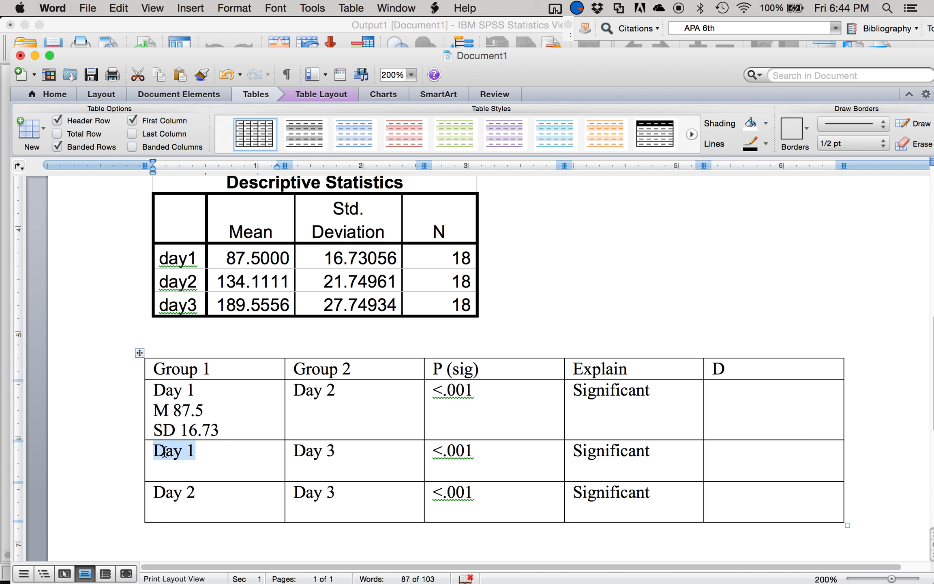
pyautogui.press('super+v')
# - Add "M 134.11" and "SD 21.75" on separate lines under Day 2 in the first comparison row
pyautogui.scroll(-3, 230, 424)
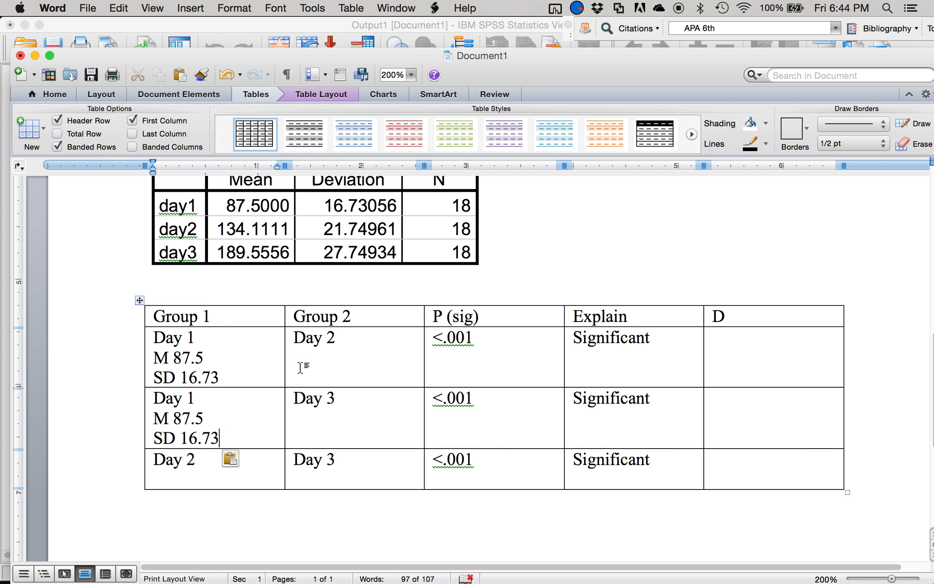
pyautogui.click(348, 340)
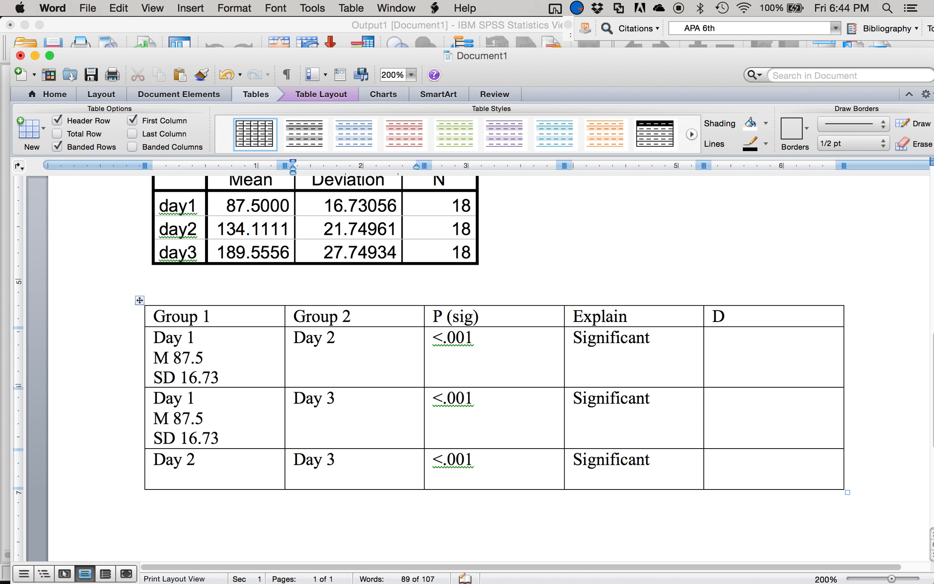
pyautogui.write('134.11')
pyautogui.click(294, 337)
pyautogui.write('m')
pyautogui.press('BackSpace')
pyautogui.write('M')
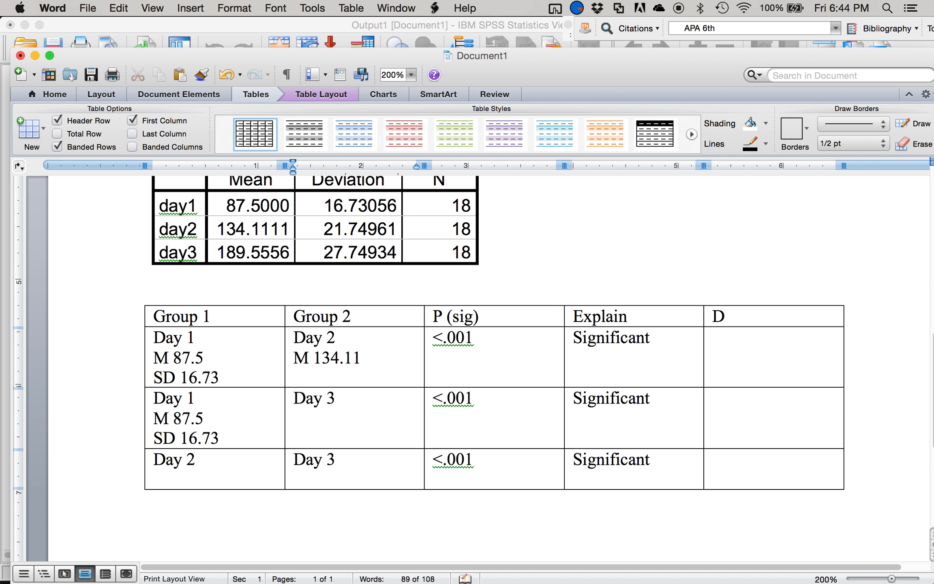
pyautogui.press('Return')
pyautogui.write('SD 21.7')
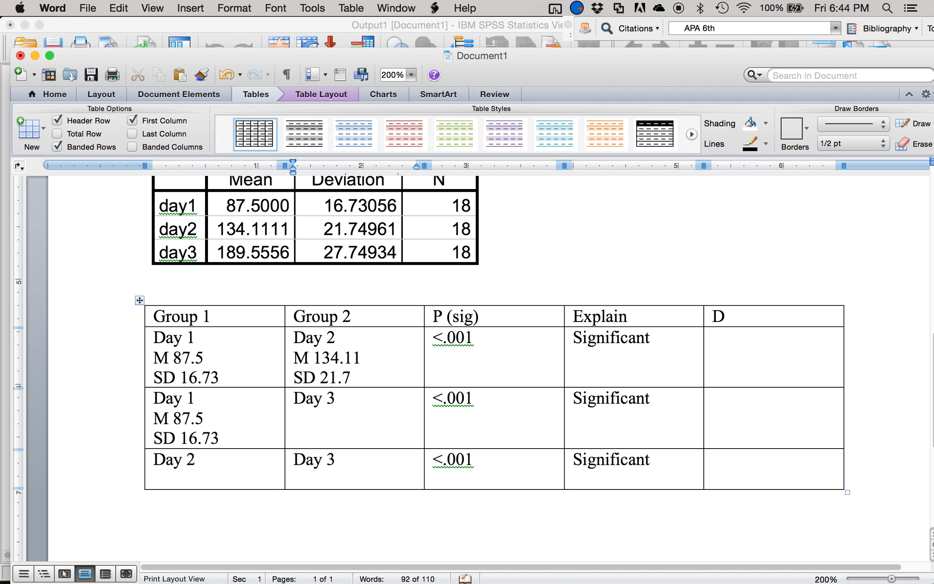
pyautogui.write('5')
# - Copy the Day 2 label with its mean and SD over the Day 2 label in the third comparison row
pyautogui.moveTo(371, 378); pyautogui.dragTo(311, 345)
pyautogui.press('super+c')
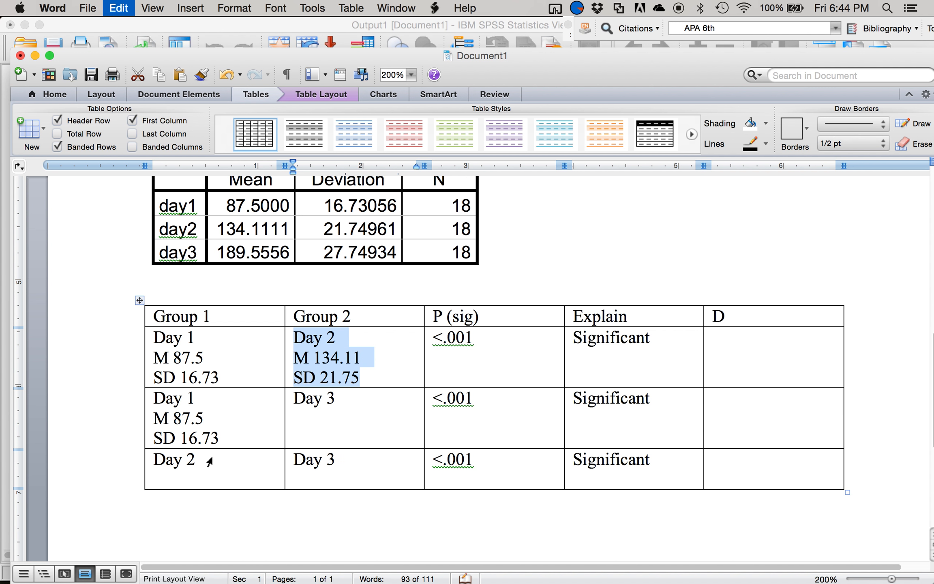
pyautogui.click(207, 460)
pyautogui.moveTo(202, 461); pyautogui.dragTo(150, 462)
pyautogui.press('super+v')
# - Add "M 189.56" and "SD 27.75" on separate lines under Day 3 in the second comparison row
pyautogui.click(346, 417)
pyautogui.press('Return')
pyautogui.write('M 189')
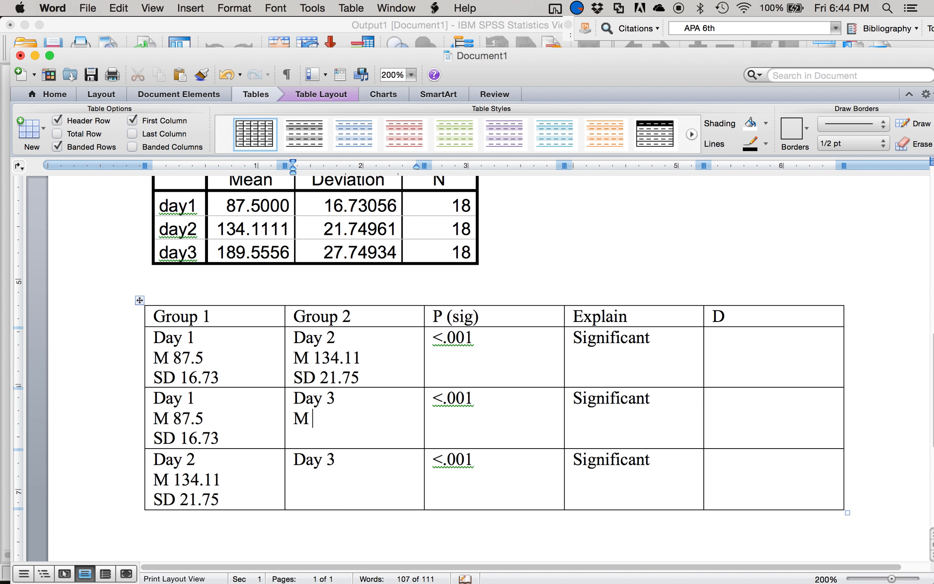
pyautogui.write('.56 ')
pyautogui.write('SD 27')
pyautogui.write('.75')
# - Copy the Day 3 label with its mean and SD over the Day 3 label in the third comparison row
pyautogui.moveTo(349, 431); pyautogui.dragTo(292, 400)
pyautogui.click(346, 459)
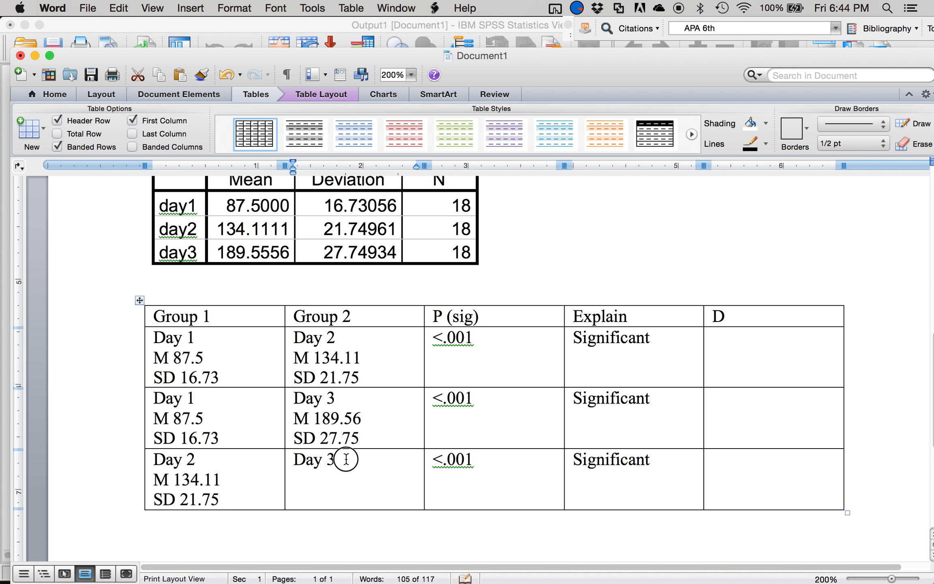
pyautogui.moveTo(346, 459); pyautogui.dragTo(294, 460)
pyautogui.press('super+v')
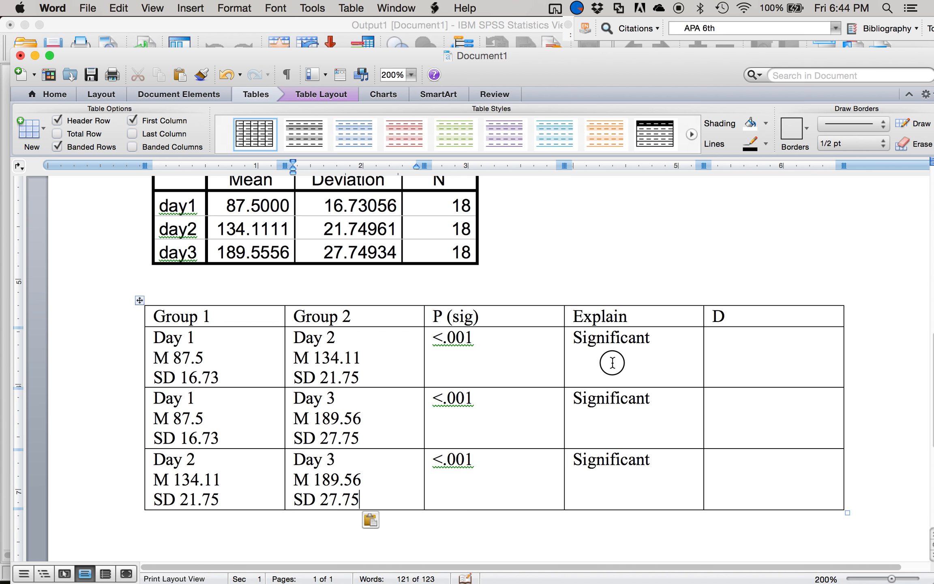
# - Explain the Day 1–Day 2 difference by adding "Slow jog > at rest" below "Significant"
pyautogui.click(611, 364)
pyautogui.click(663, 339)
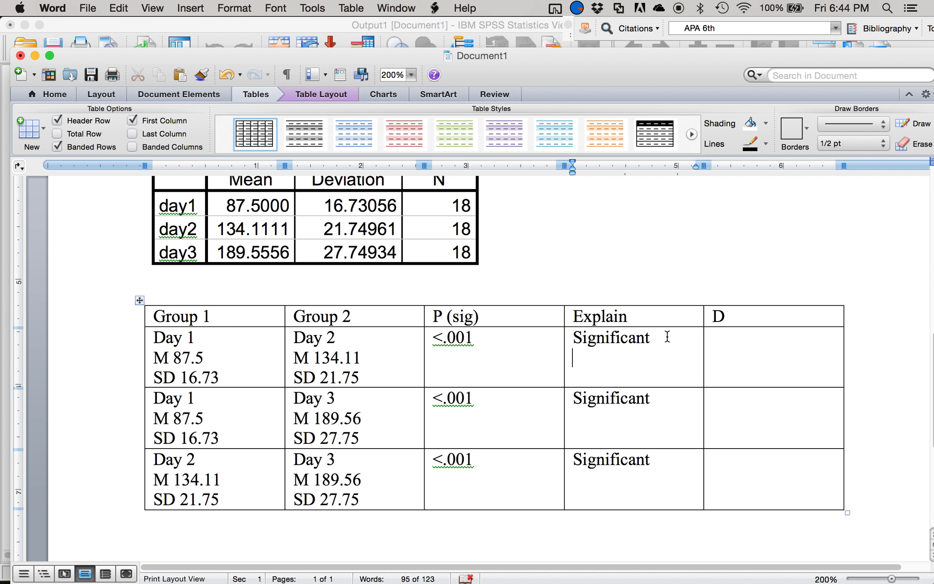
pyautogui.write('slow jog > at rest')
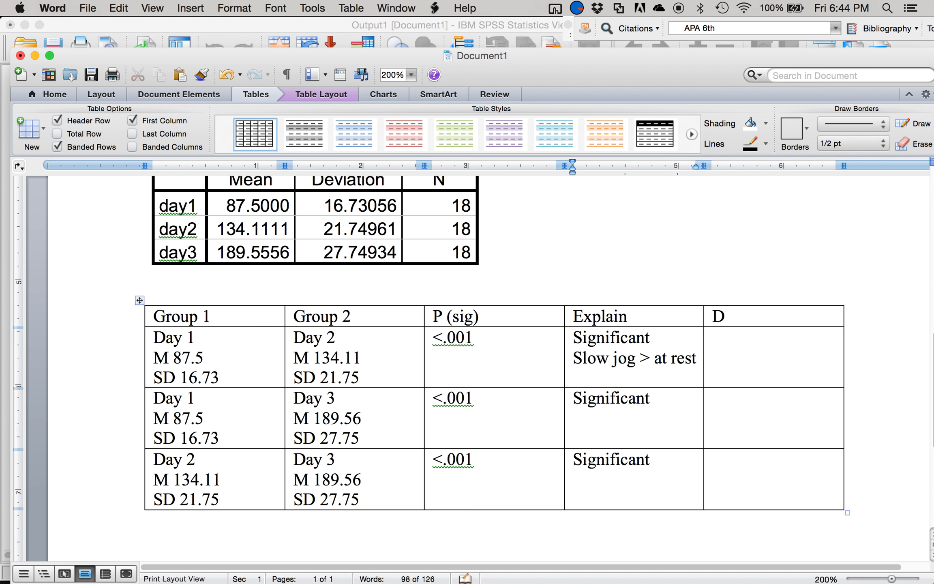
# - Explain the Day 1–Day 3 difference by adding "Intense cardio > at rest" below "Significant"
pyautogui.click(661, 398)
pyautogui.press('Return')
pyautogui.write('Intense cardio')
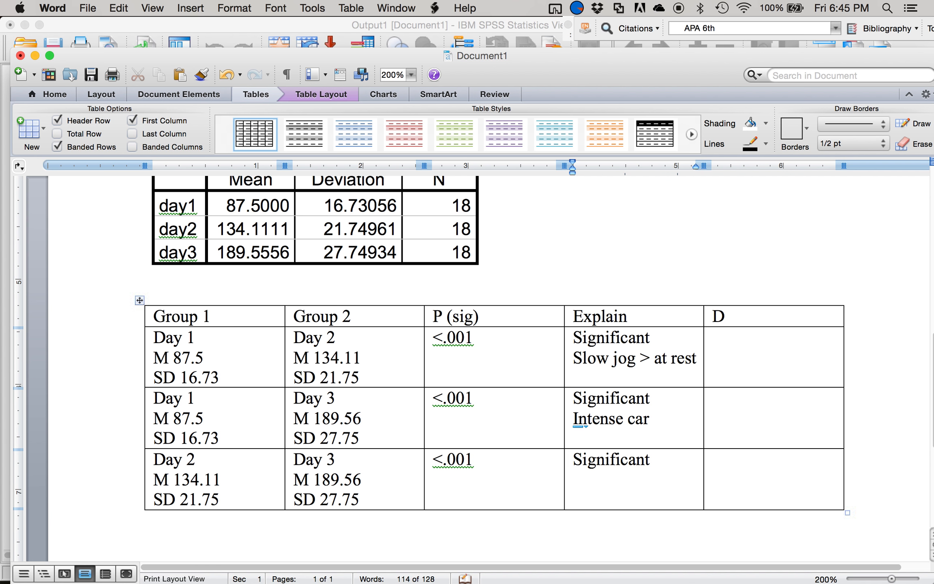
pyautogui.press('BackSpace')
pyautogui.write('io ')
pyautogui.write('> at rat')
pyautogui.press('BackSpace')
pyautogui.press('BackSpace')
pyautogui.write('est')
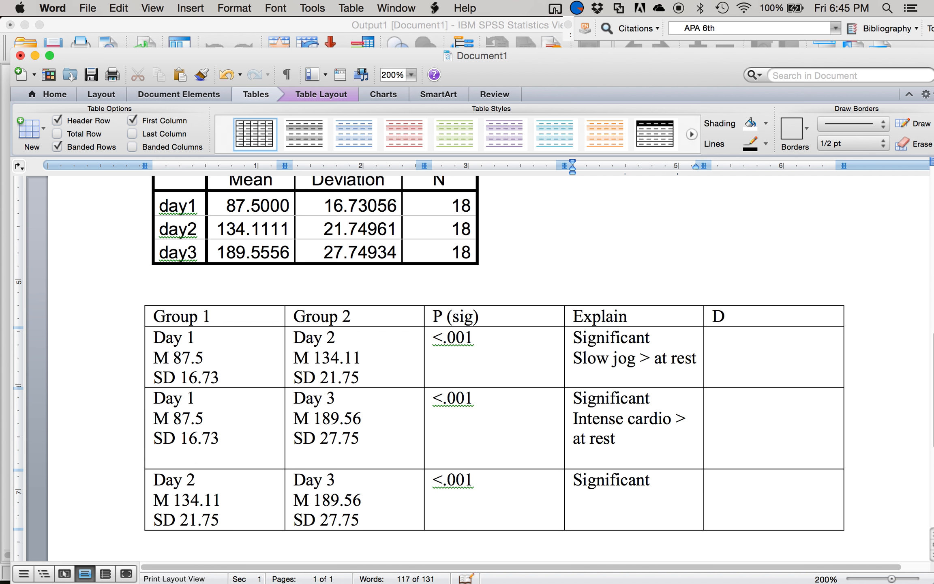
# - Explain the Day 2–Day 3 difference by adding "Intense cardio > slow jog" below "Significant"
pyautogui.click(662, 490)
pyautogui.write('icant Intense car')
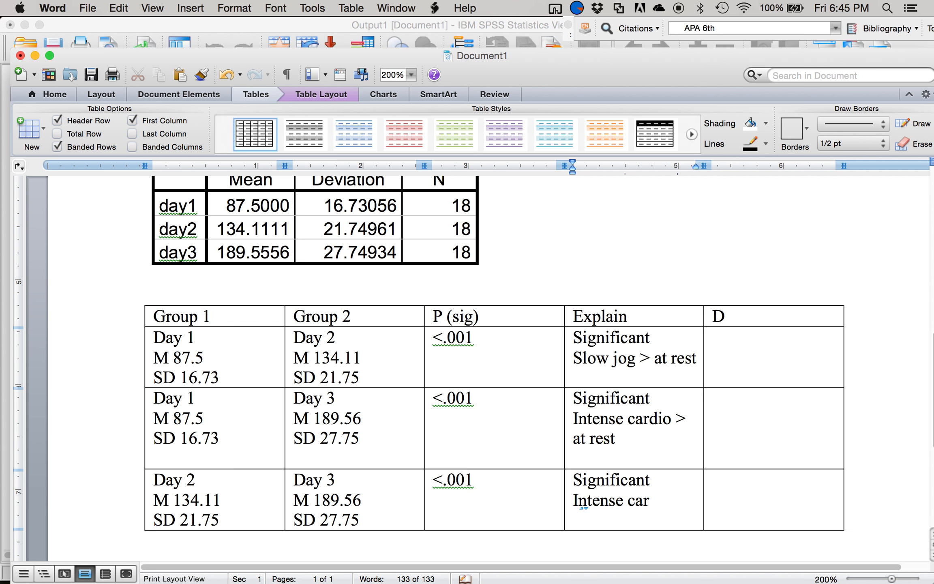
pyautogui.write('dio > slow jo')
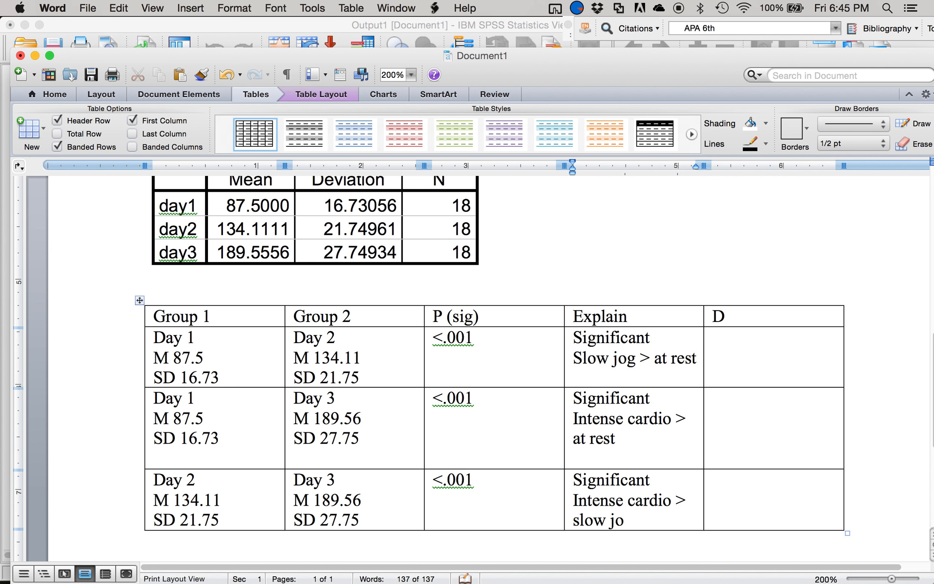
pyautogui.write('g')
# - Place the cursor in the Day 1–Day 2 row's D cell, switch to Mote, and select the Cohen's d – Dependent t (Averages) Test
pyautogui.scroll(-2, 529, 525)
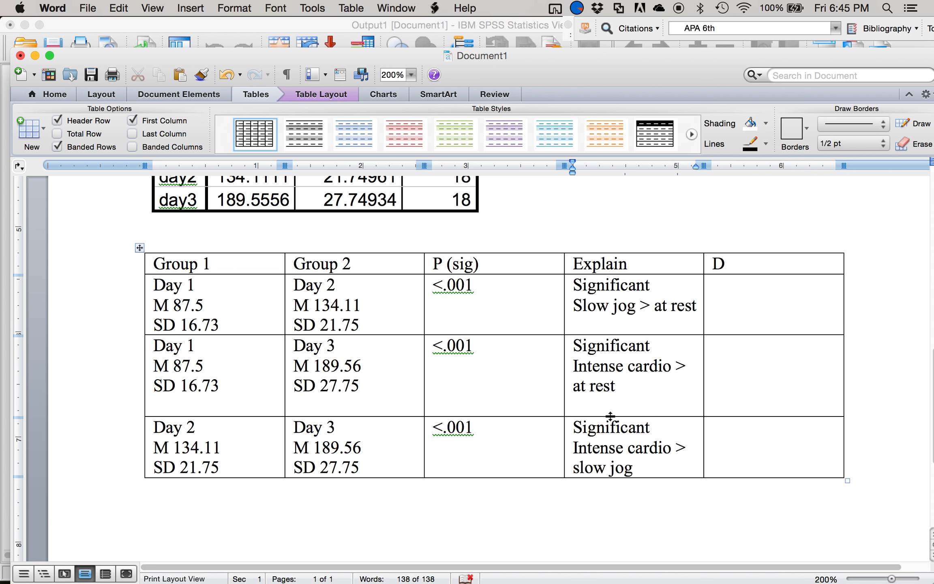
pyautogui.click(781, 323)
pyautogui.moveTo(687, 582)
pyautogui.click(597, 561)
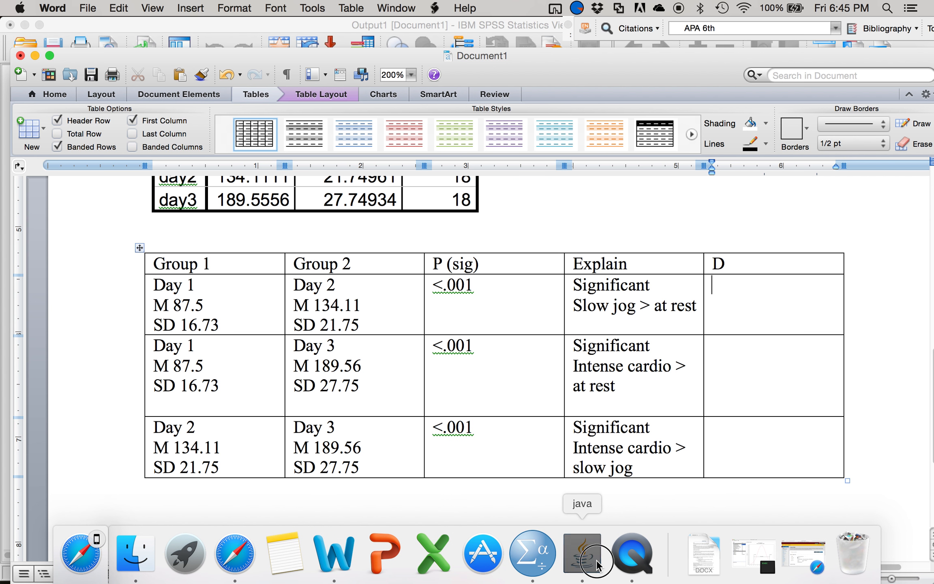
pyautogui.moveTo(336, 27); pyautogui.dragTo(408, 25)
pyautogui.click(151, 42)
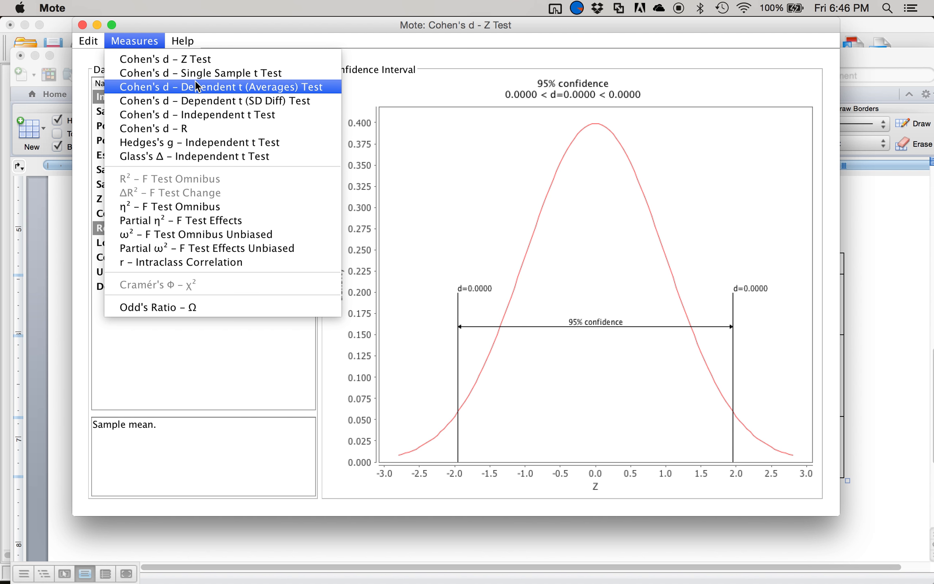
pyautogui.click(182, 87)
pyautogui.click(18, 249)
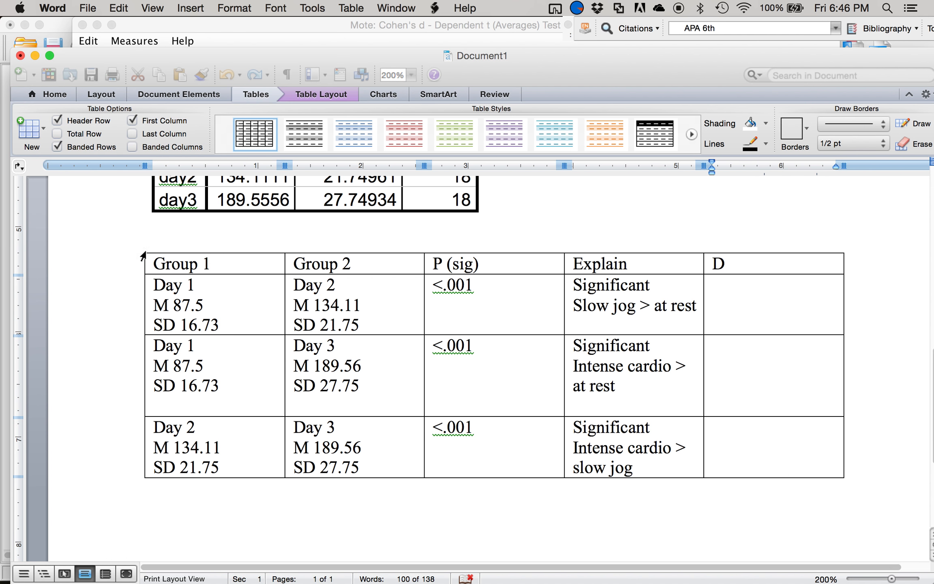
pyautogui.hotkey('ctrl', 'Up')
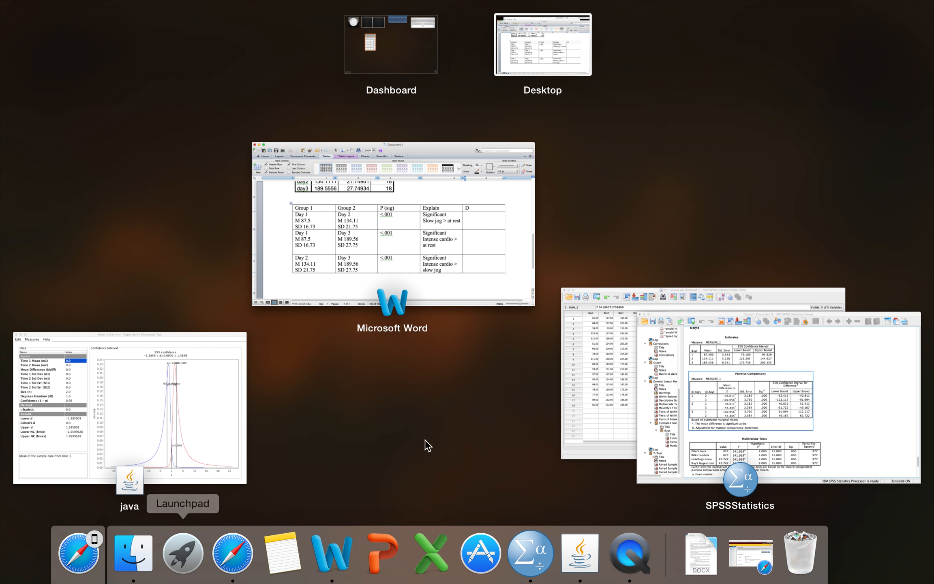
pyautogui.click(658, 412)
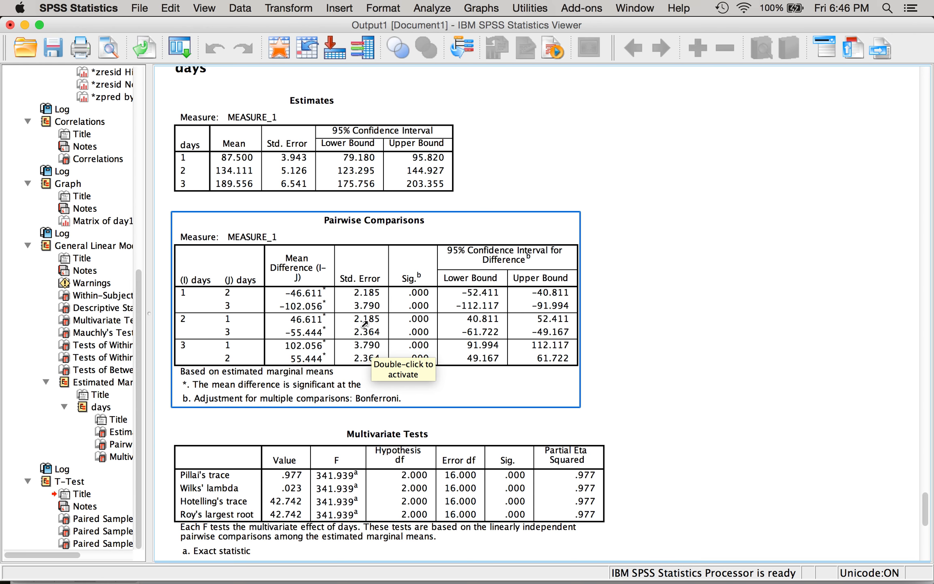
pyautogui.hotkey('ctrl', 'Up')
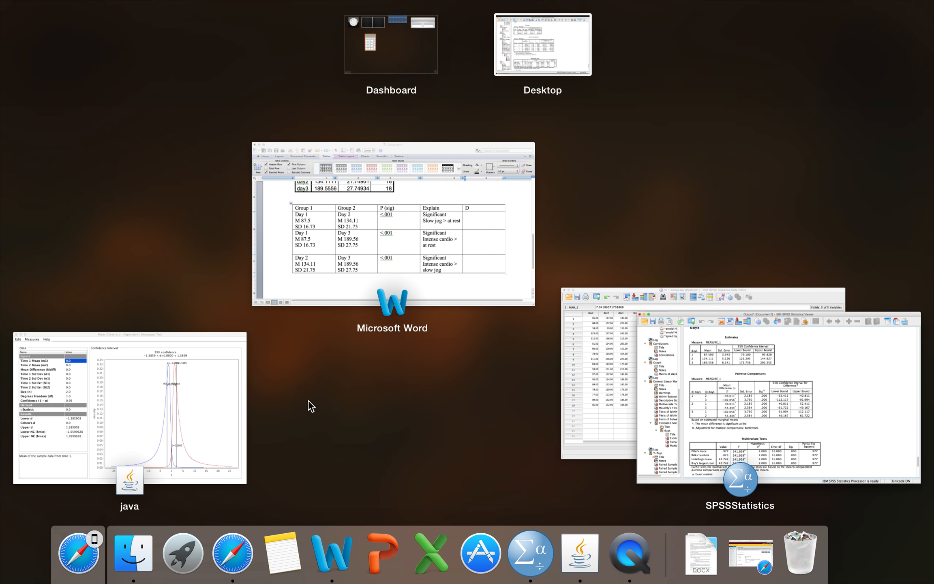
pyautogui.click(177, 430)
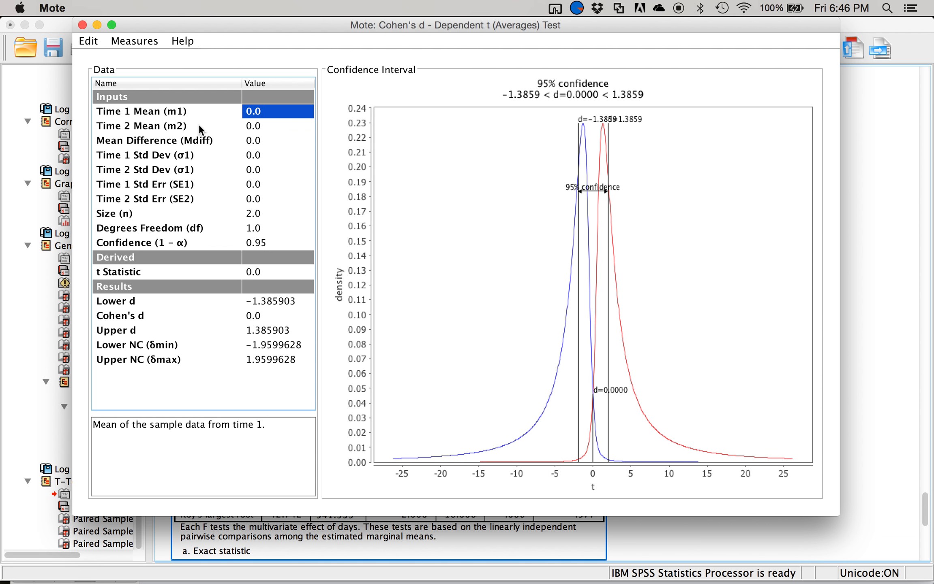
# - Bring the Word document behind Mote and move the Mote window aside so the Group 1 and Group 2 columns stay readable
pyautogui.hotkey('ctrl', 'Up')
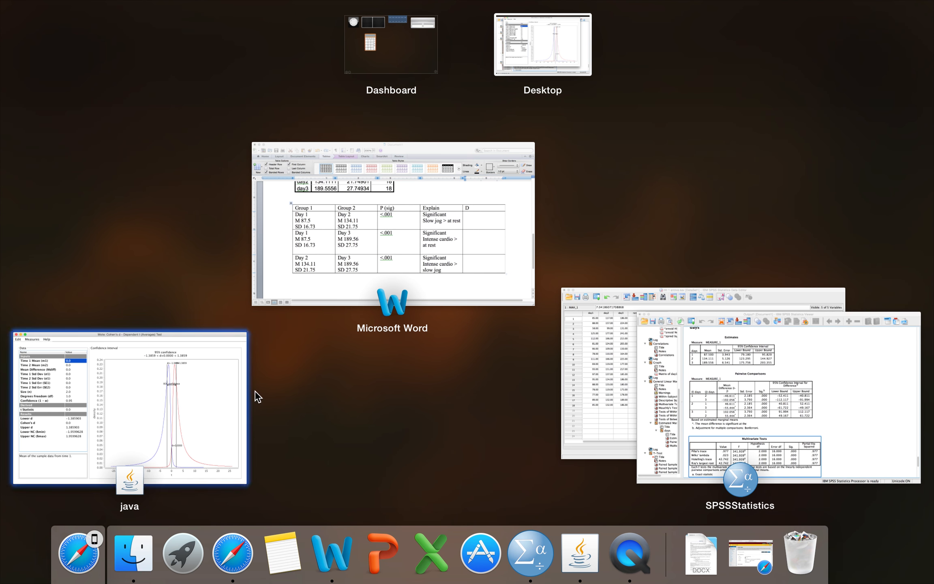
pyautogui.click(472, 284)
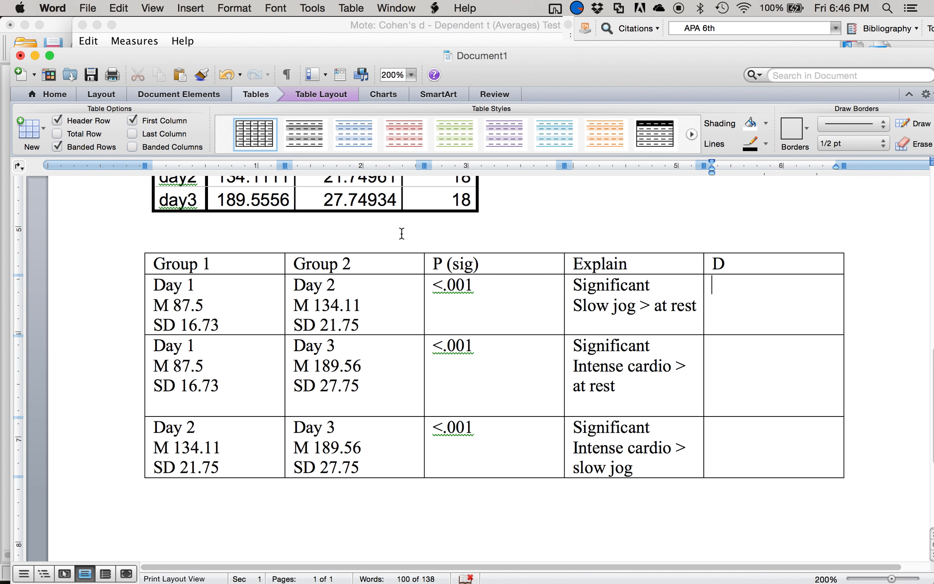
pyautogui.moveTo(481, 556)
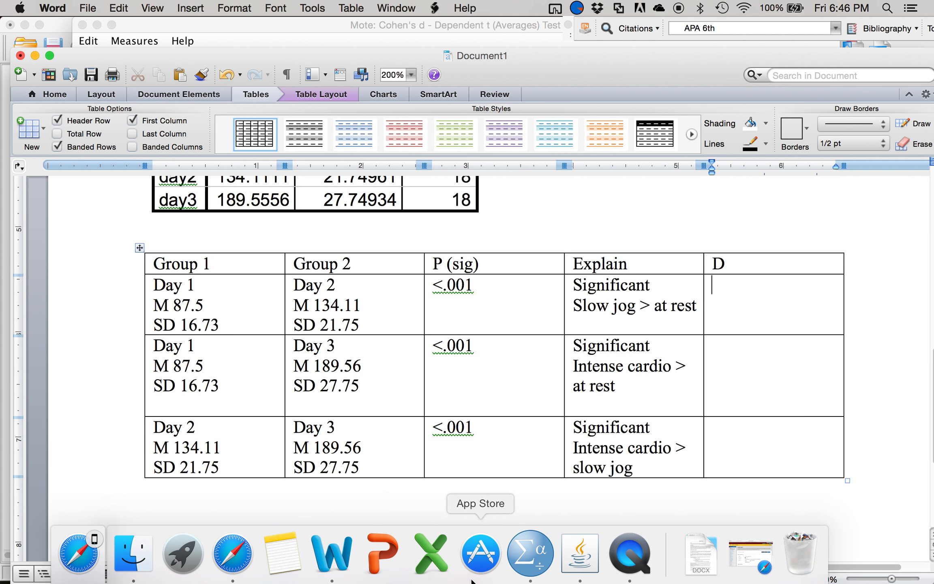
pyautogui.click(576, 549)
pyautogui.moveTo(365, 31); pyautogui.dragTo(695, 60)
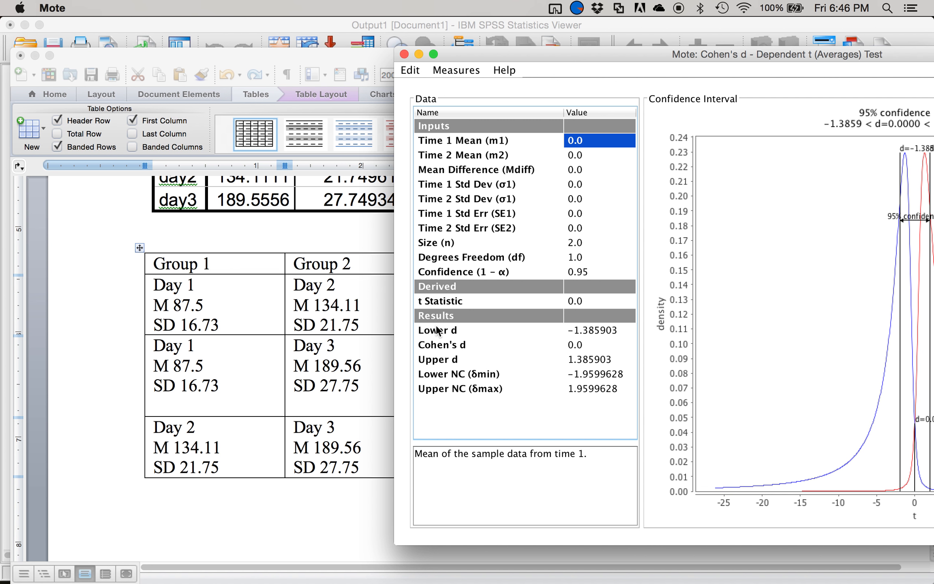
# - Enter the Day 1–Day 2 means in Mote: Time 1 Mean 87.5 and Time 2 Mean 134.11
pyautogui.write('87.5')
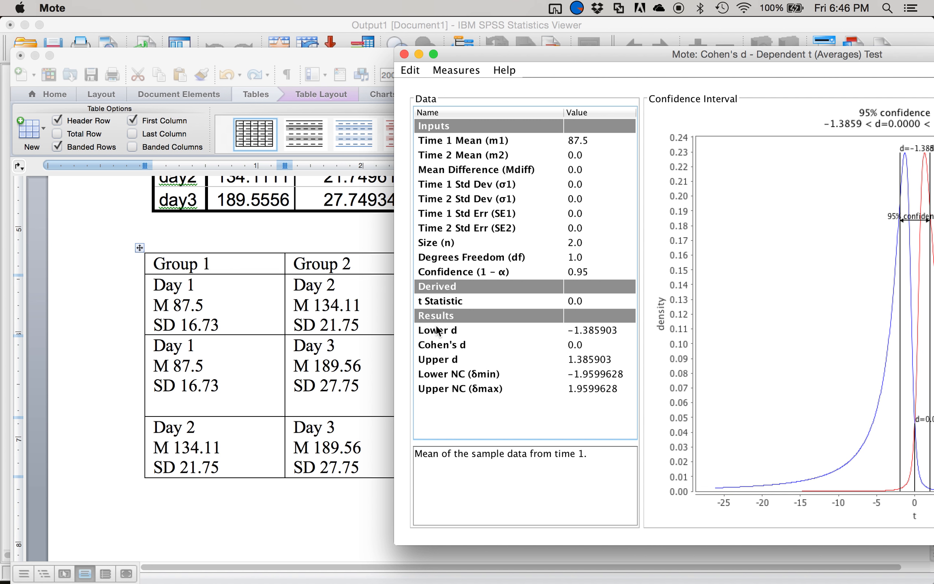
pyautogui.press('Return')
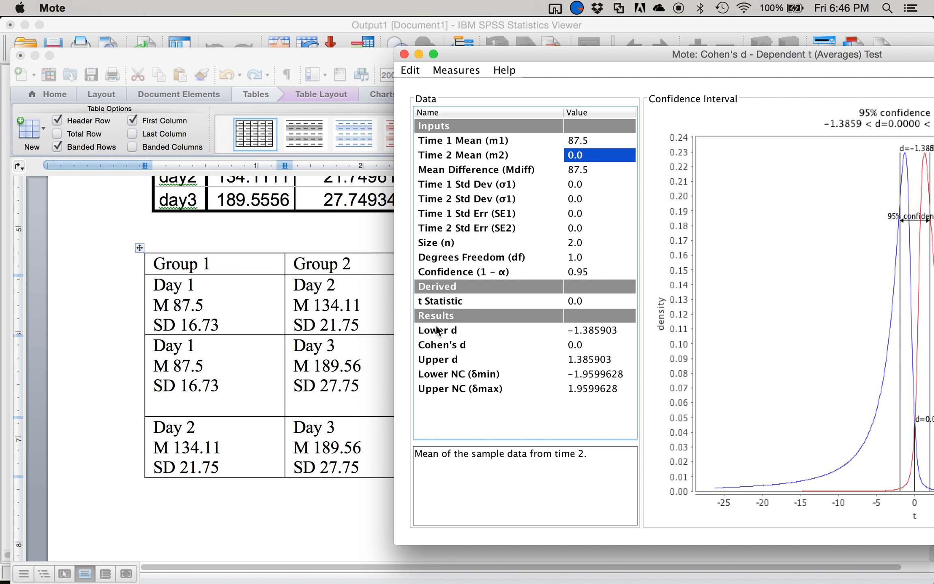
pyautogui.write('134.11')
pyautogui.press('Return')
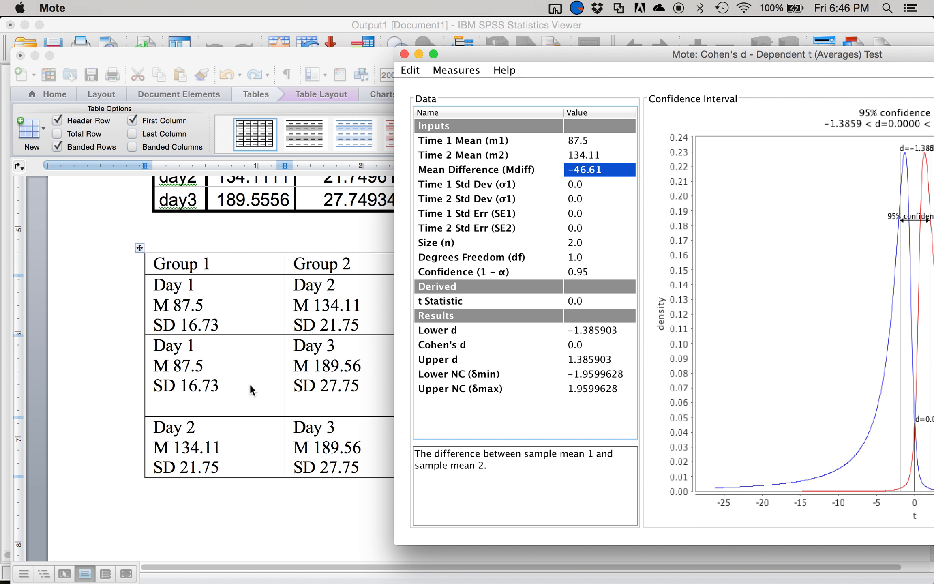
pyautogui.moveTo(282, 582)
pyautogui.click(531, 554)
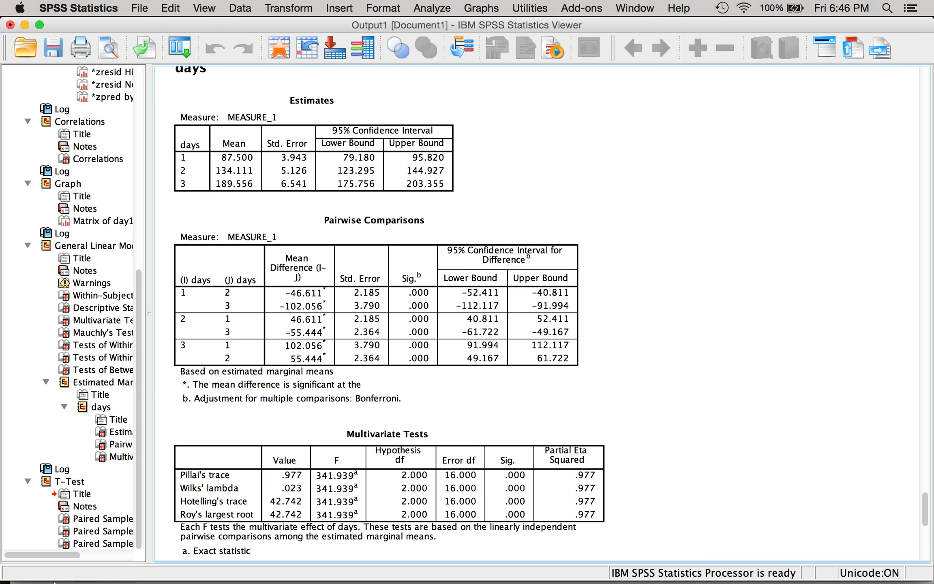
pyautogui.hotkey('ctrl', 'Up')
pyautogui.click(432, 259)
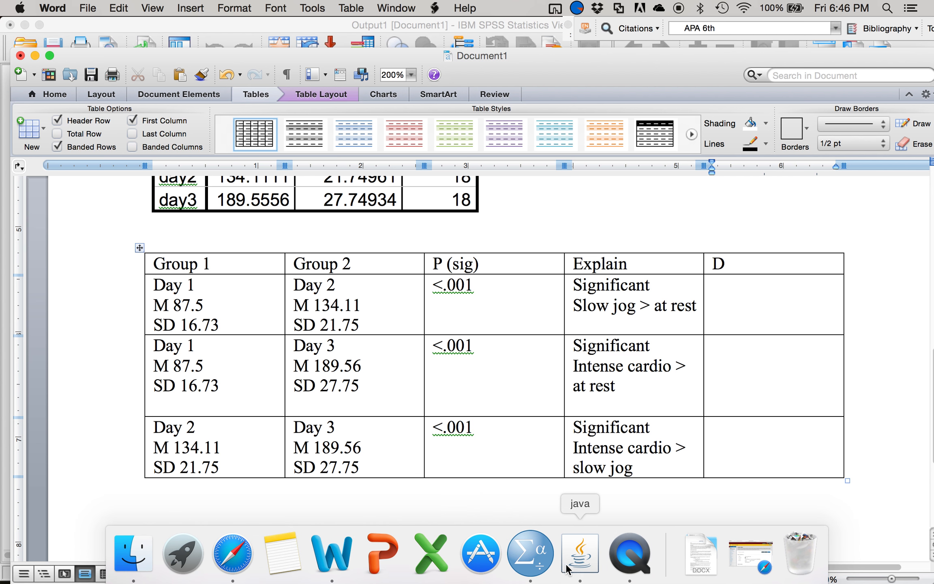
pyautogui.click(582, 550)
# - Set the Time 1 Std Dev to 16.73, the Time 2 Std Dev to 21.75, and the sample size to 18
pyautogui.click(560, 182)
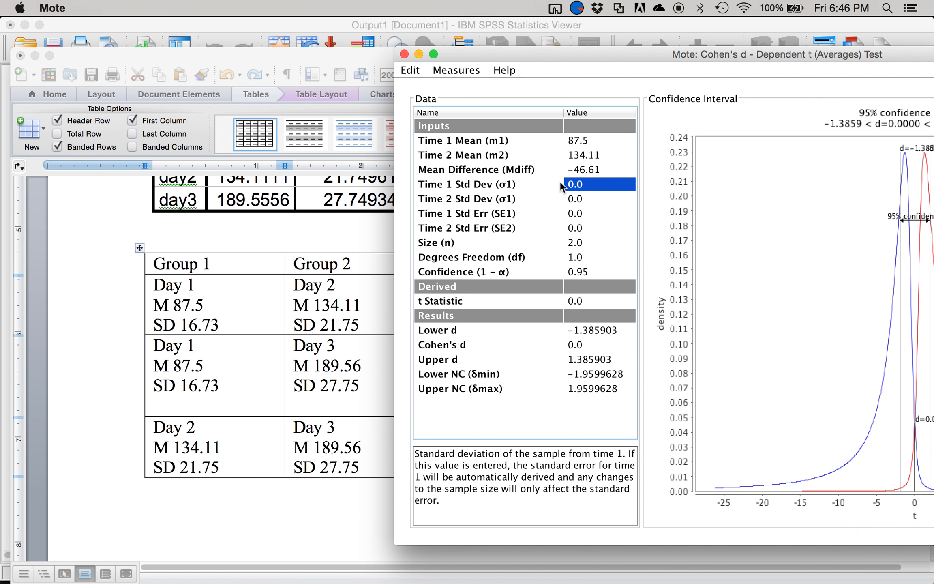
pyautogui.write('16.73')
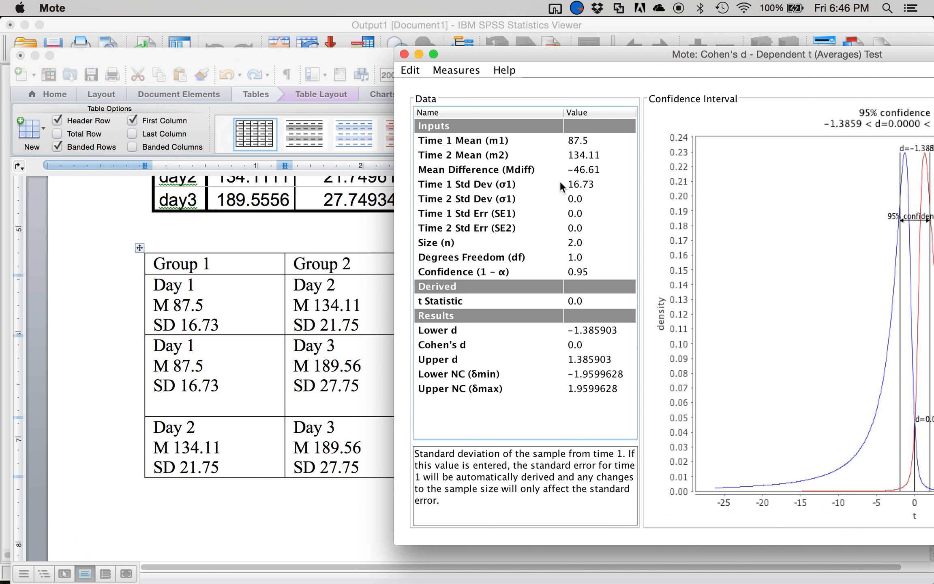
pyautogui.press('Return')
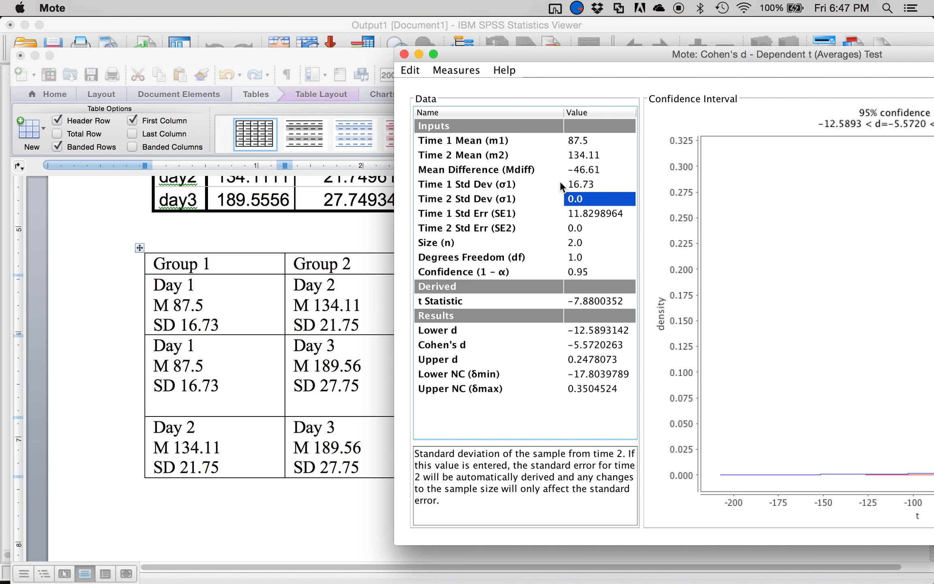
pyautogui.write('21.65')
pyautogui.press('Return')
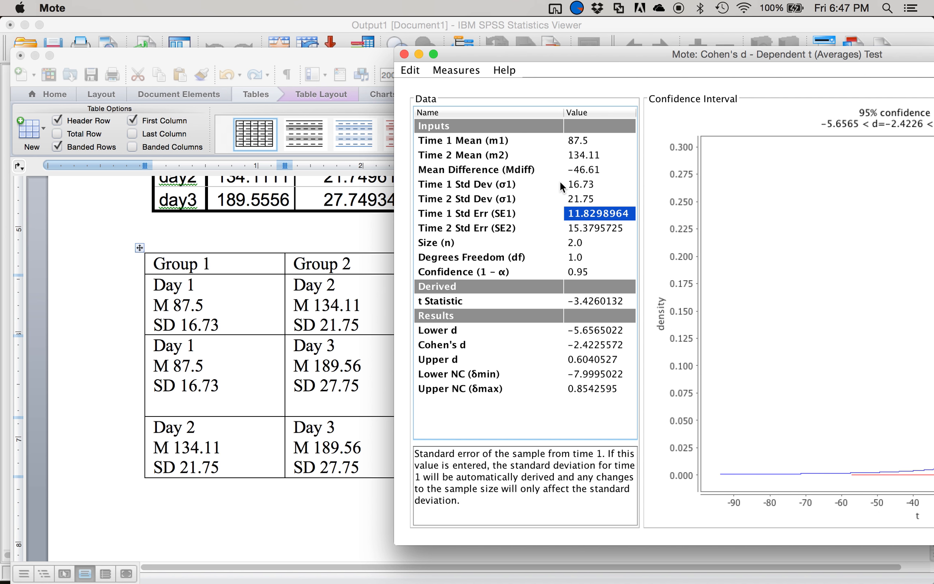
pyautogui.click(600, 241)
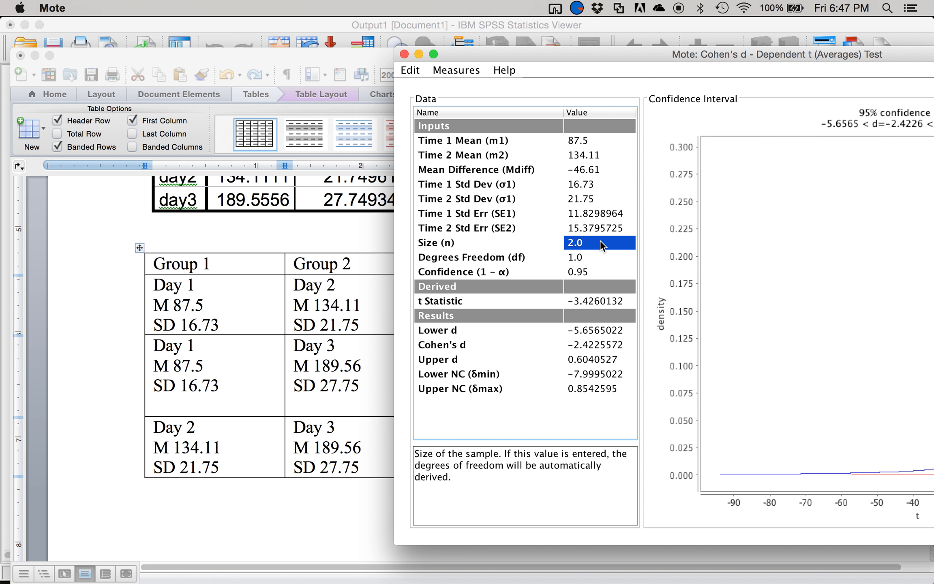
pyautogui.write('18')
pyautogui.press('Return')
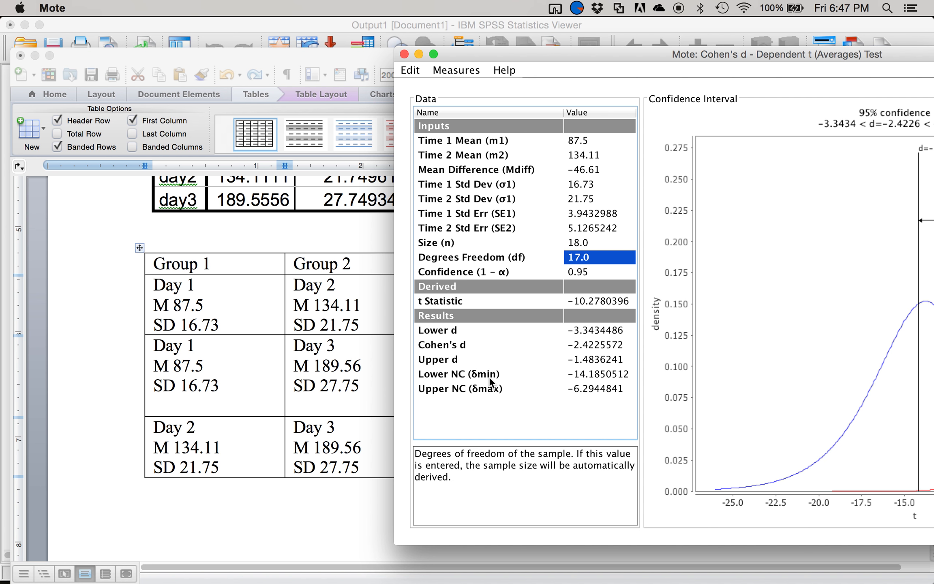
# - Switch to Word and record the effect size 2.42 in the D cell of the Day 1–Day 2 row
pyautogui.click(358, 370)
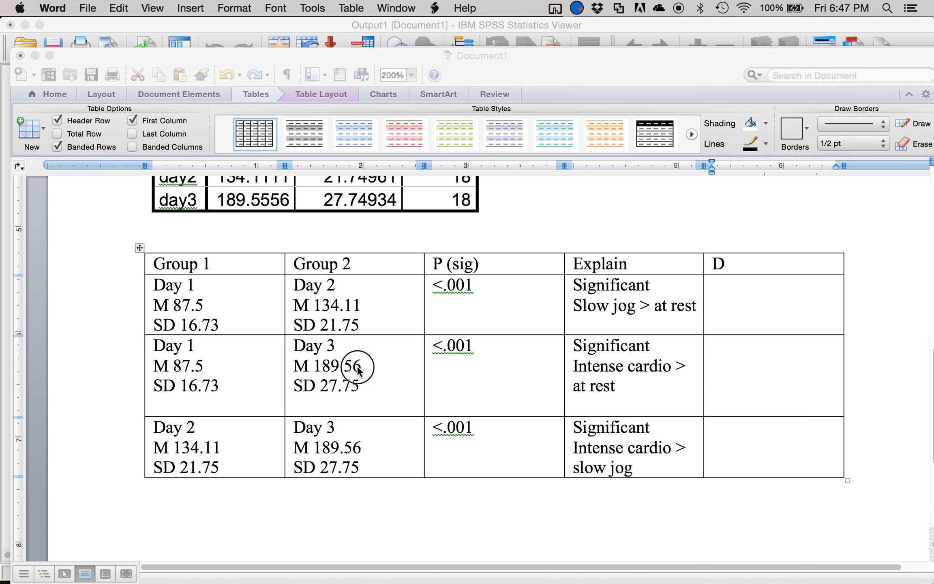
pyautogui.click(789, 308)
pyautogui.write('2.42')
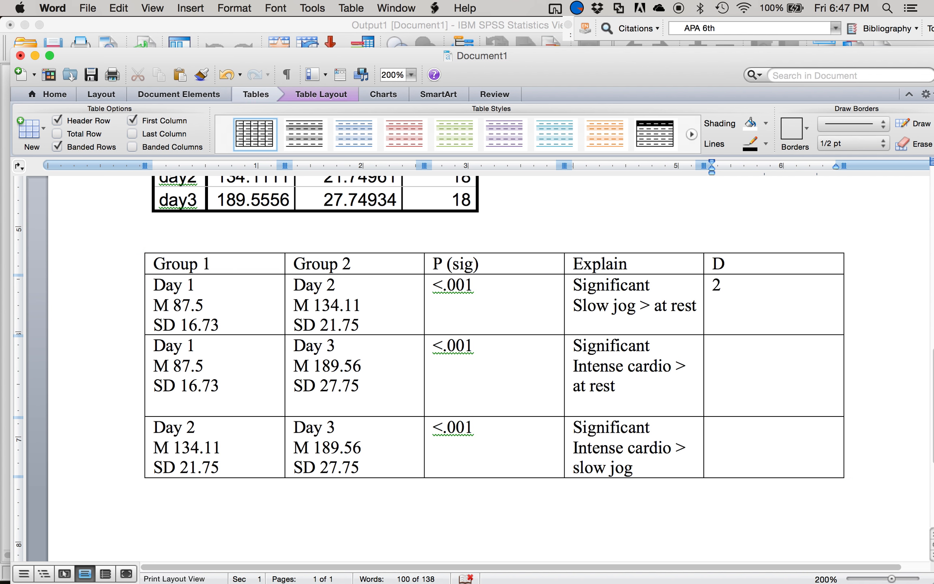
# - Return to Mote and enter Day 3's values, with Time 2 Mean 189.56 and Time 2 Std Dev 27.75
pyautogui.moveTo(630, 566)
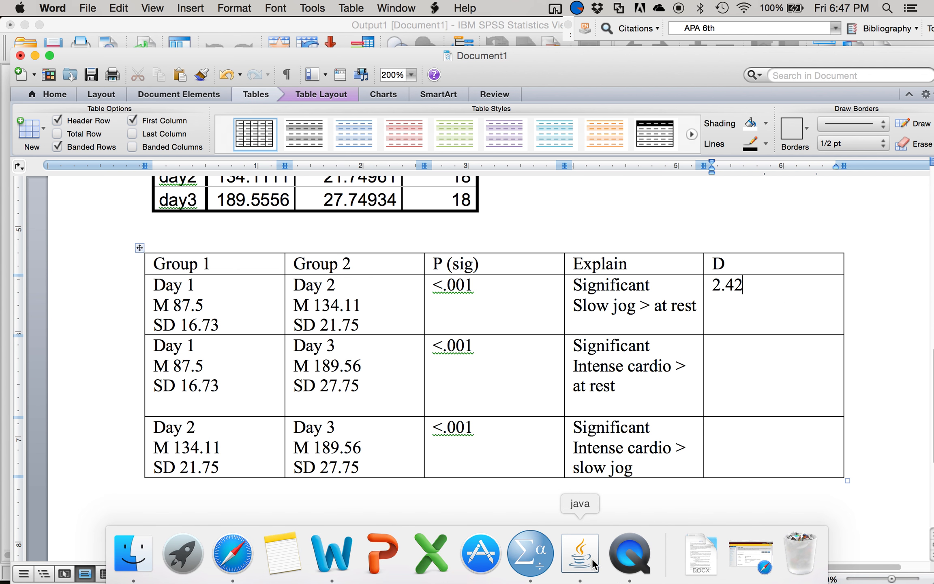
pyautogui.click(580, 553)
pyautogui.click(575, 139)
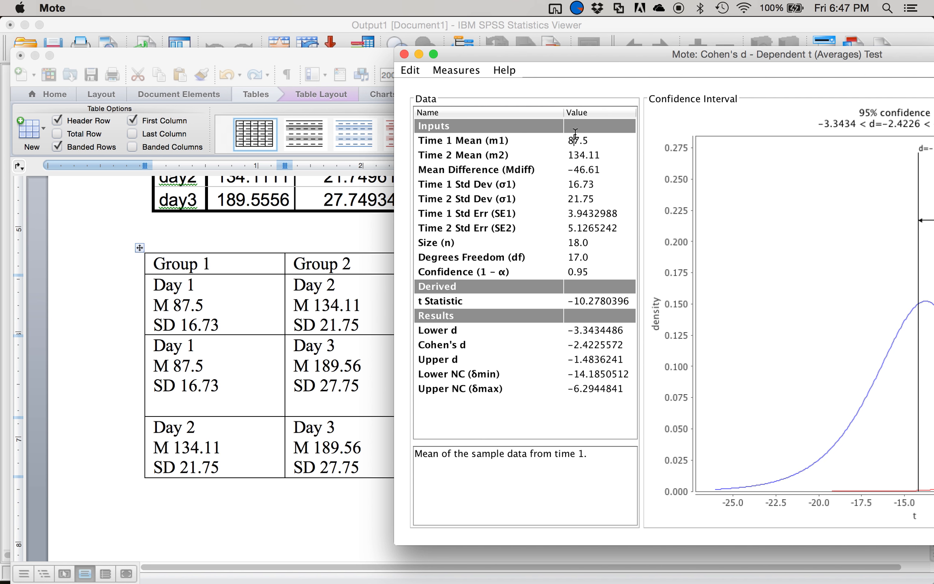
pyautogui.press('Return')
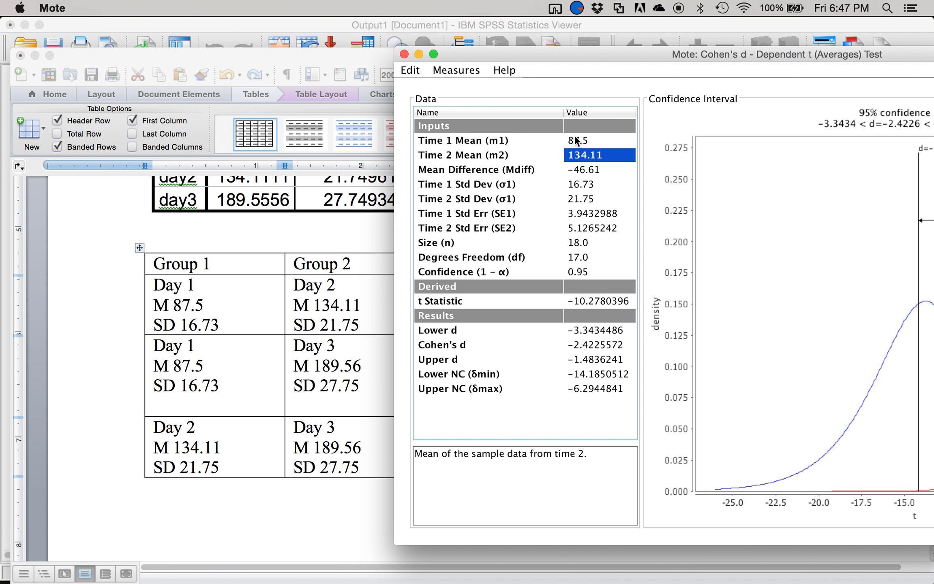
pyautogui.write('189.56')
pyautogui.press('Return')
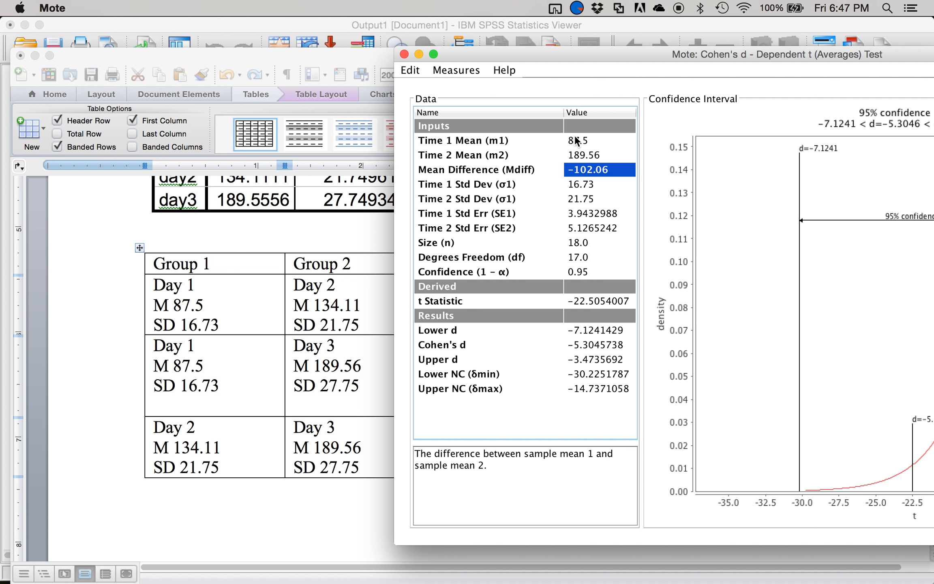
pyautogui.press('Return')
pyautogui.press('Return')
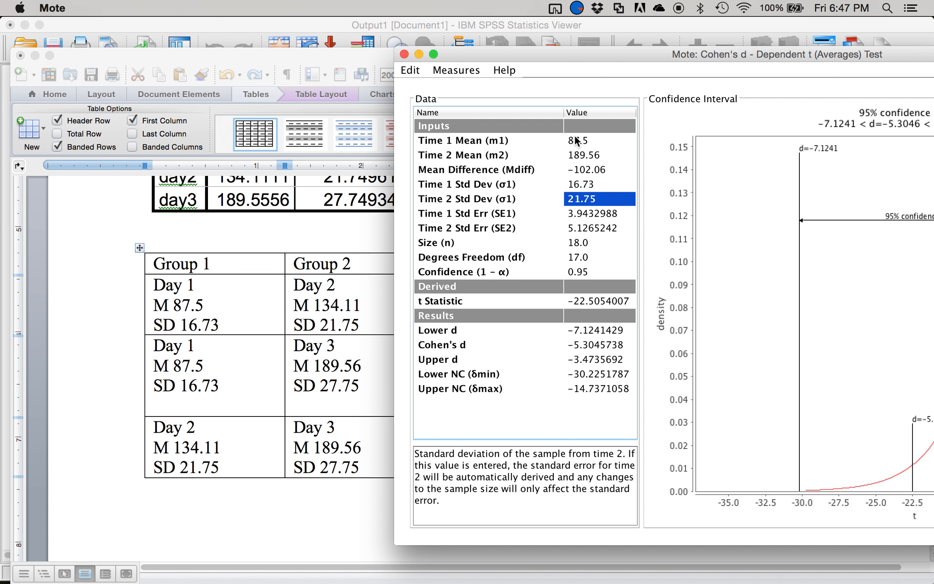
pyautogui.write('27.75')
pyautogui.press('Return')
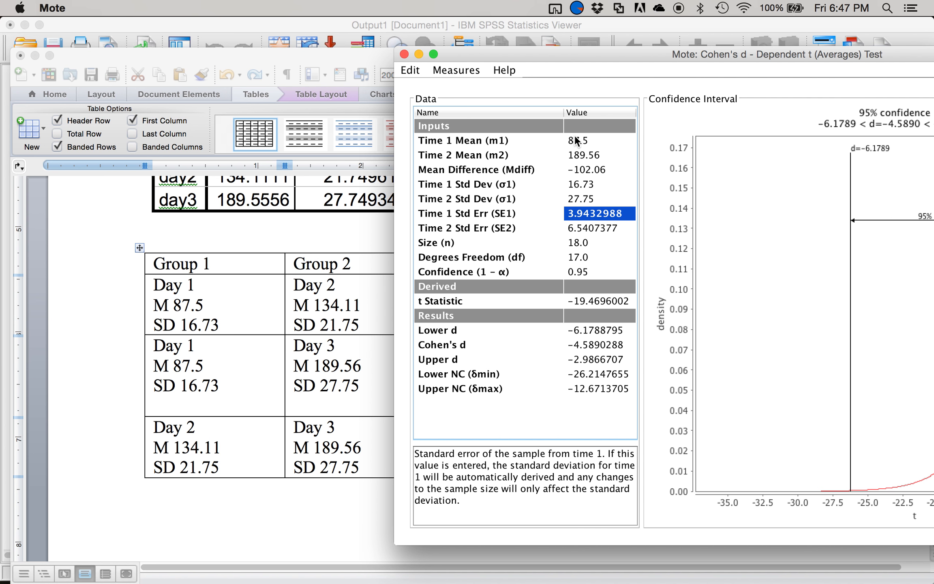
# - Switch to Word and record the effect size 4.59 in the D cell of the Day 1–Day 3 row
pyautogui.click(322, 393)
pyautogui.click(732, 374)
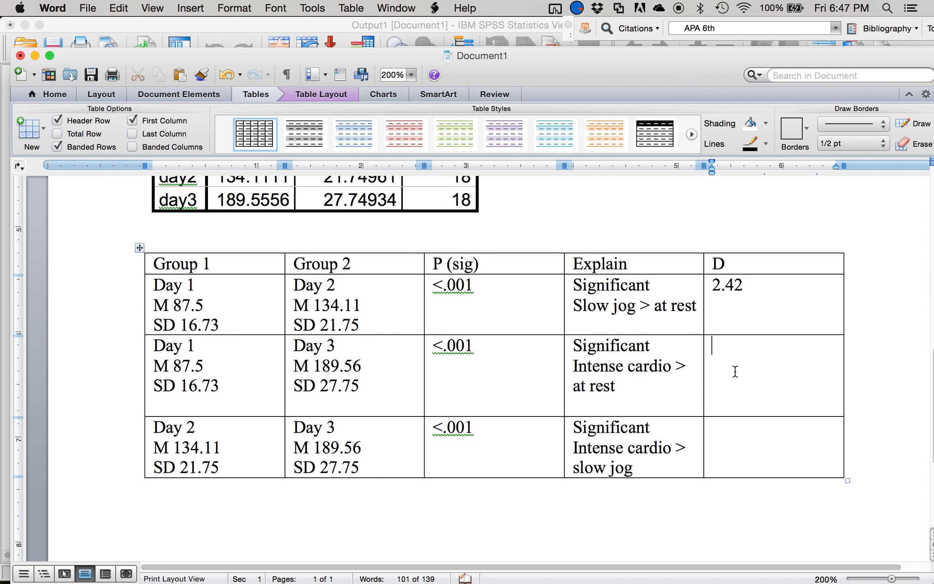
pyautogui.write('4.49')
pyautogui.press('BackSpace')
pyautogui.press('BackSpace')
pyautogui.write('59')
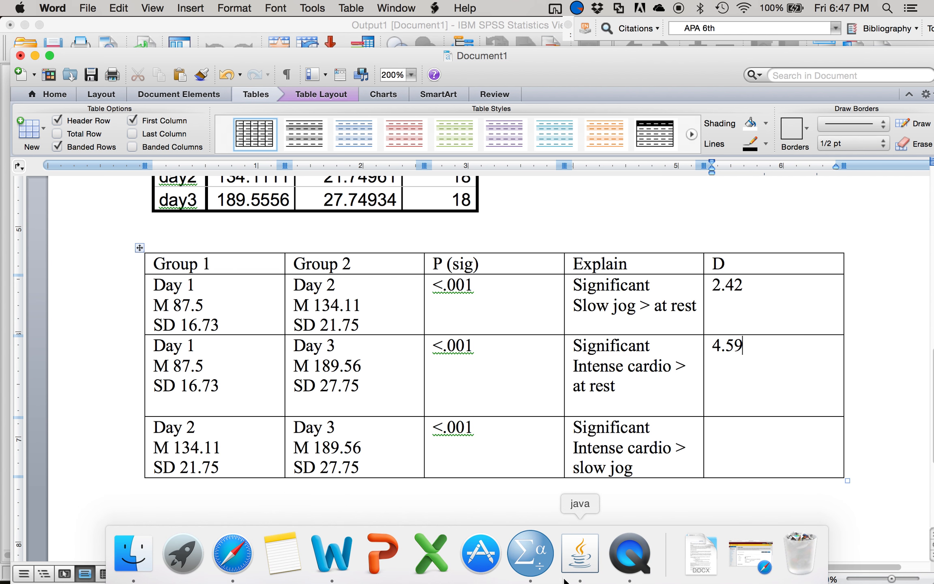
# - Switch to Mote and set the Time 1 Mean to 134.11 for the Day 2–Day 3 comparison
pyautogui.click(589, 569)
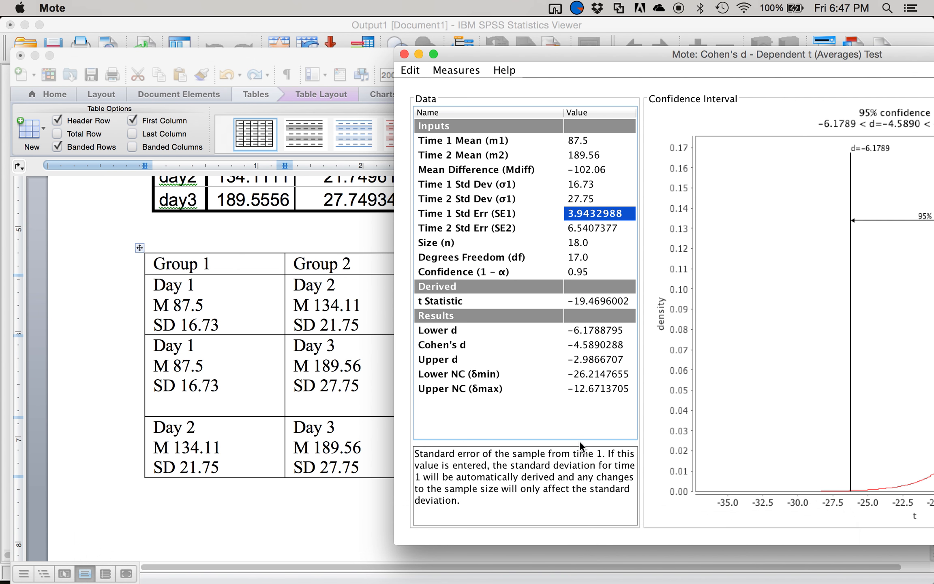
pyautogui.click(576, 140)
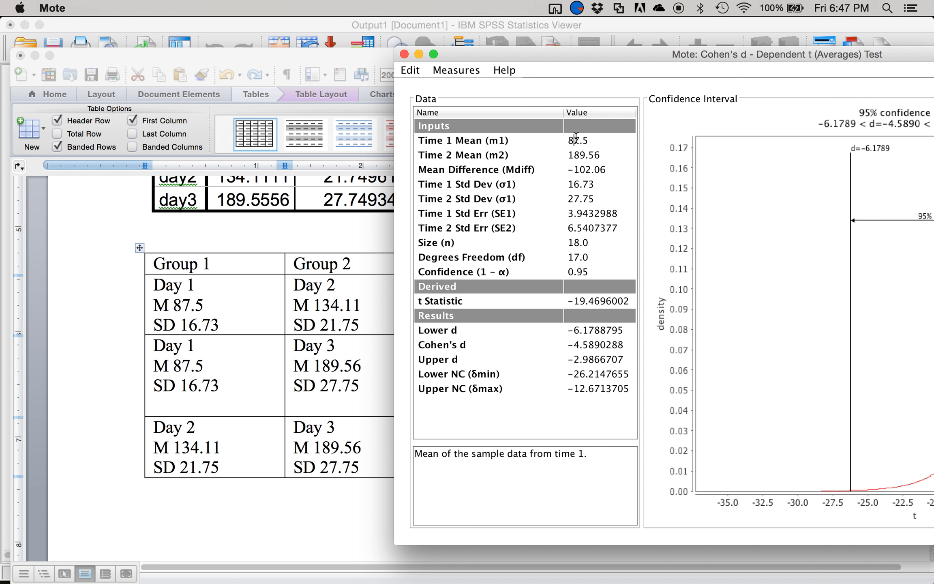
pyautogui.press('Escape')
pyautogui.press('super+a')
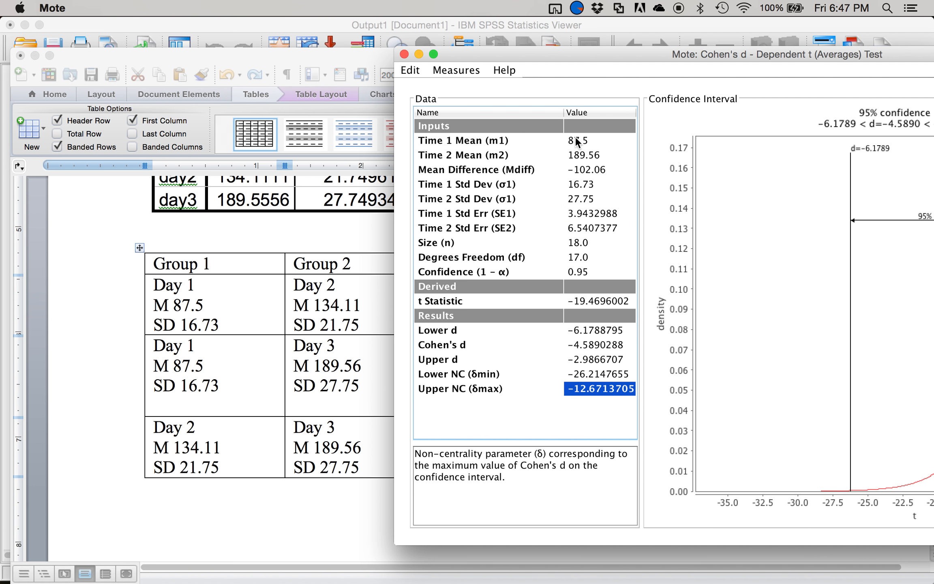
pyautogui.click(576, 140)
pyautogui.press('Escape')
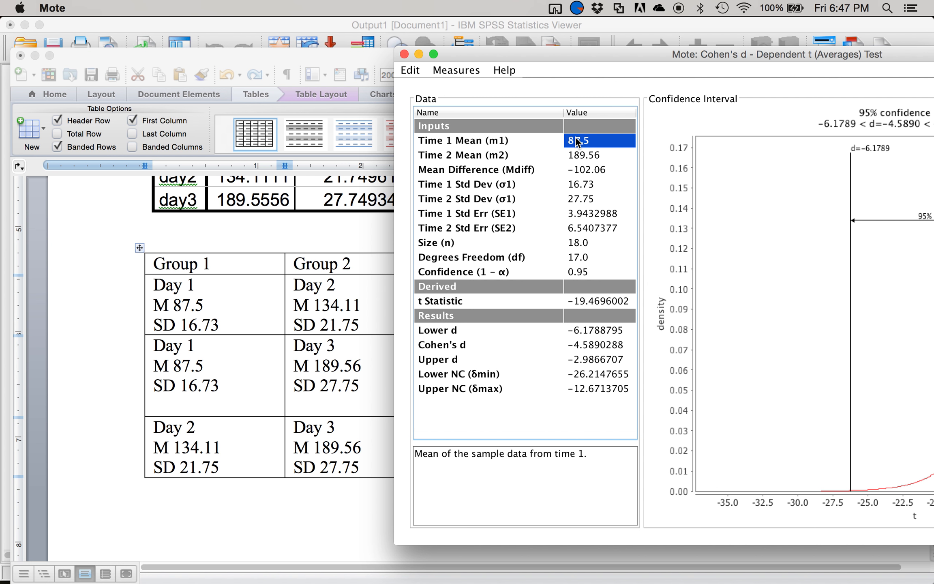
pyautogui.write('134')
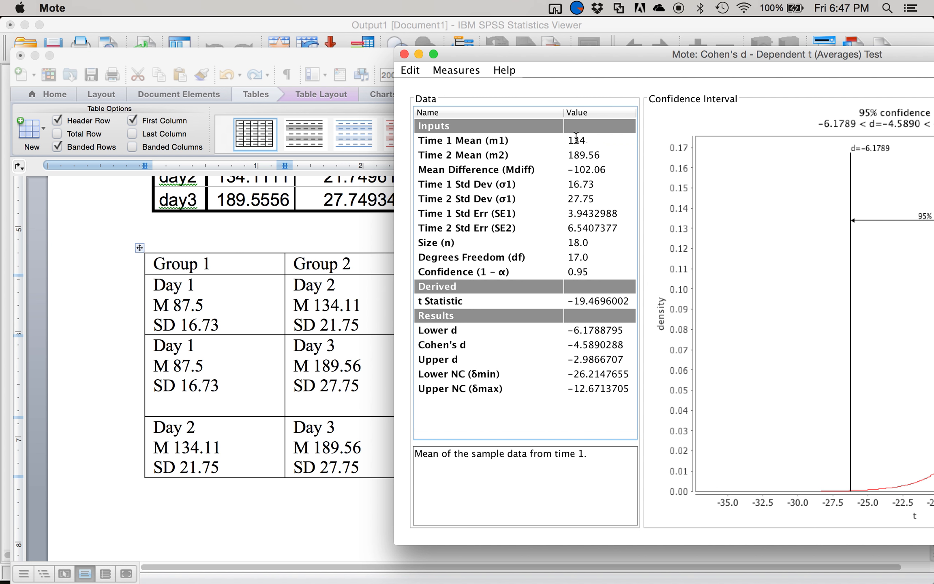
pyautogui.press('Return')
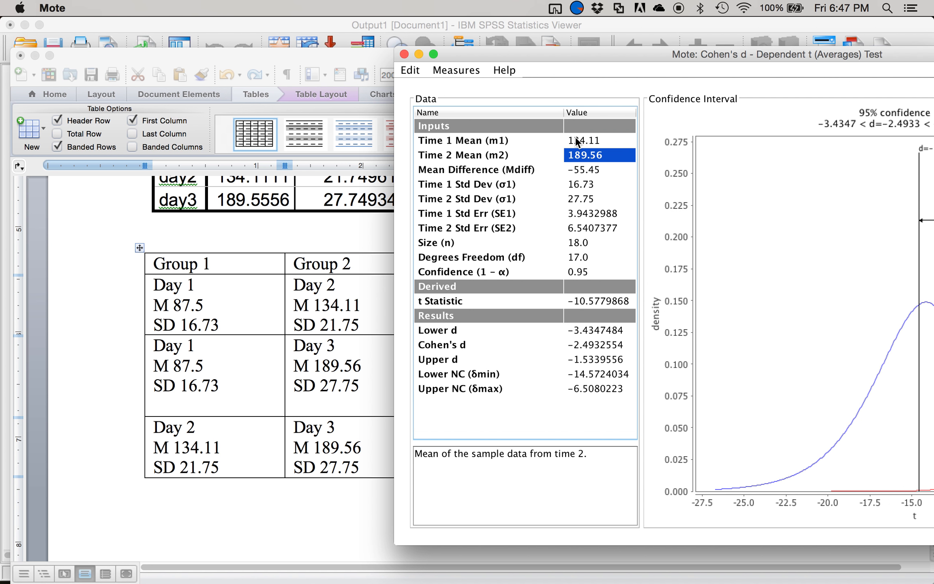
# - Set the Time 1 Std Dev to 21.75
pyautogui.press('Down')
pyautogui.press('Down')
pyautogui.write('21.')
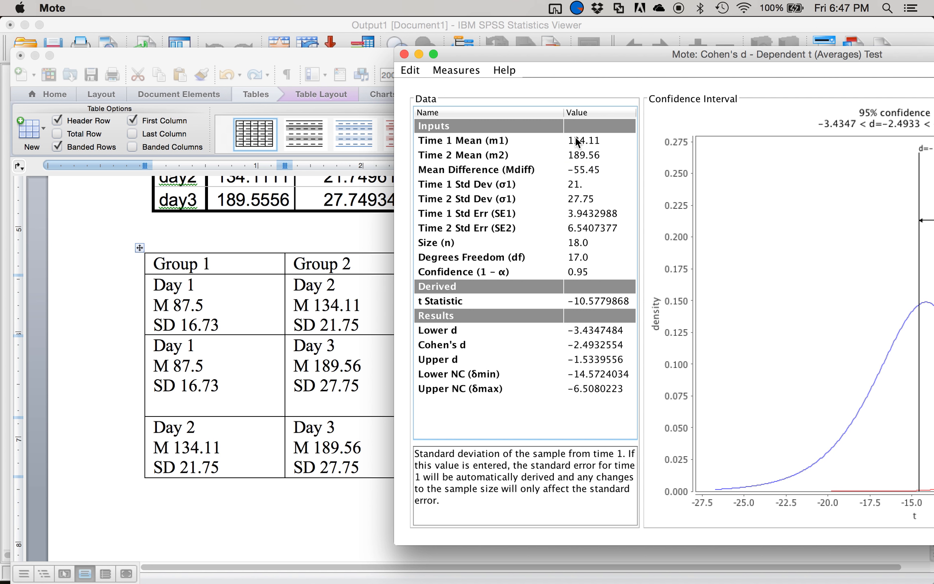
pyautogui.write('75')
pyautogui.press('Return')
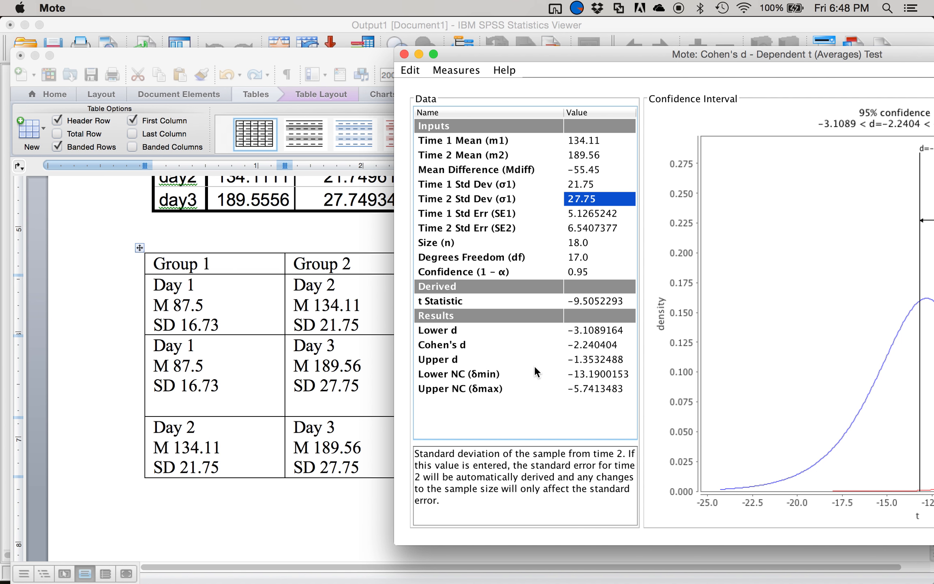
# - Switch to Word and record the effect size 2.24 in the D cell of the Day 2–Day 3 row
pyautogui.click(358, 267)
pyautogui.click(735, 438)
pyautogui.write('2.24')
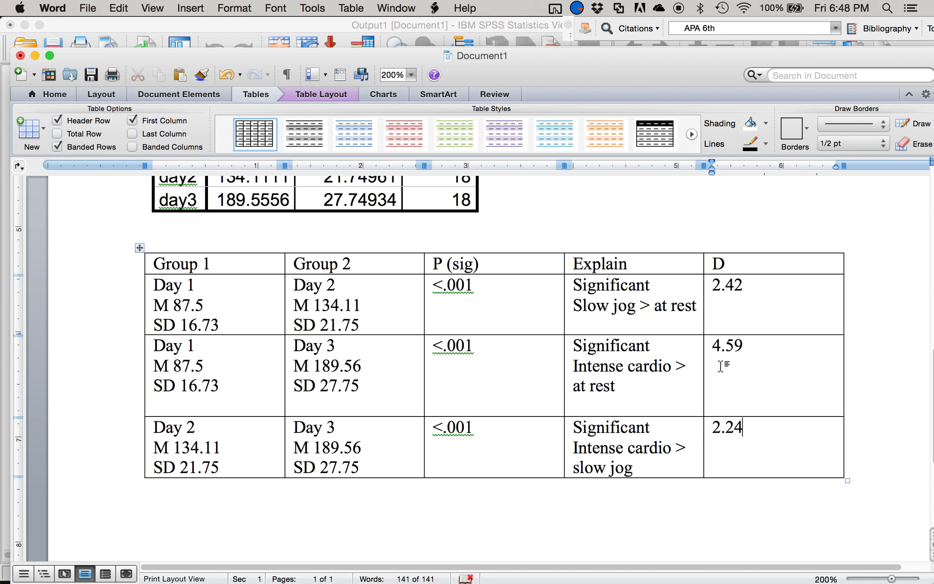
# - Rename the table's D column header to davg and italicize it
pyautogui.click(751, 271)
pyautogui.write('avg')
pyautogui.press('Left')
pyautogui.press('Left')
pyautogui.press('Left')
pyautogui.press('BackSpace')
pyautogui.write('d')
pyautogui.moveTo(751, 262); pyautogui.dragTo(702, 260)
pyautogui.press('super+i')
pyautogui.click(760, 272)
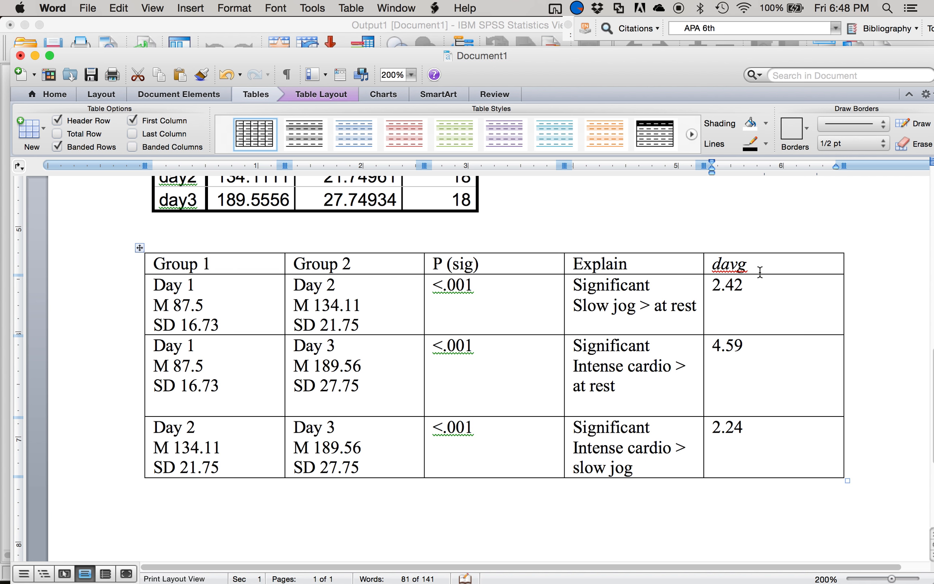
# - Format the letters avg in the davg column header as subscript
pyautogui.moveTo(748, 263); pyautogui.dragTo(722, 263)
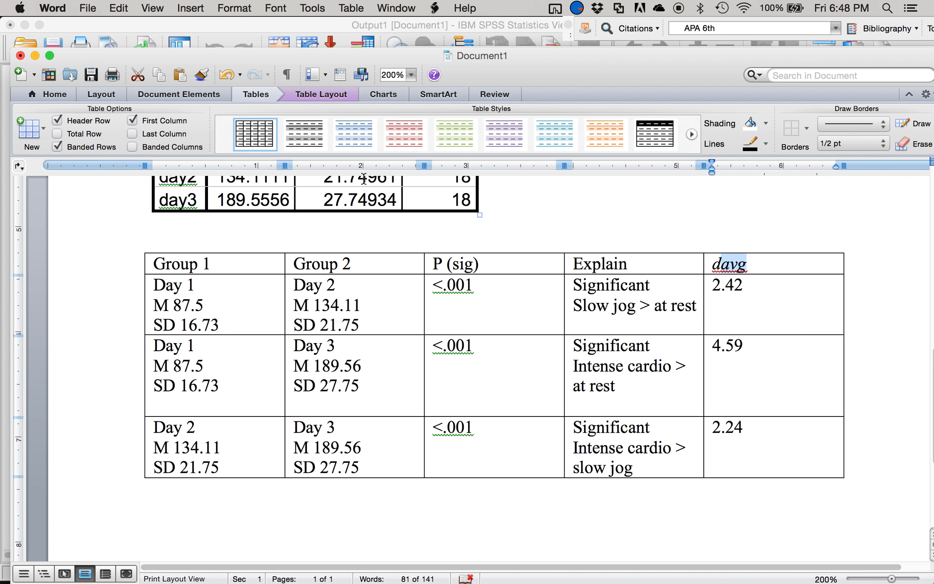
pyautogui.click(71, 95)
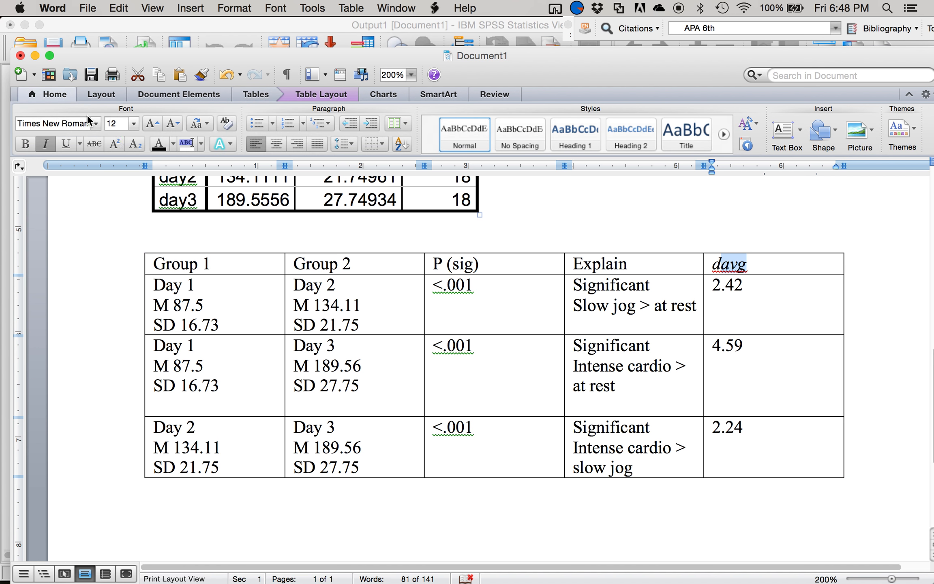
pyautogui.click(133, 146)
pyautogui.click(650, 285)
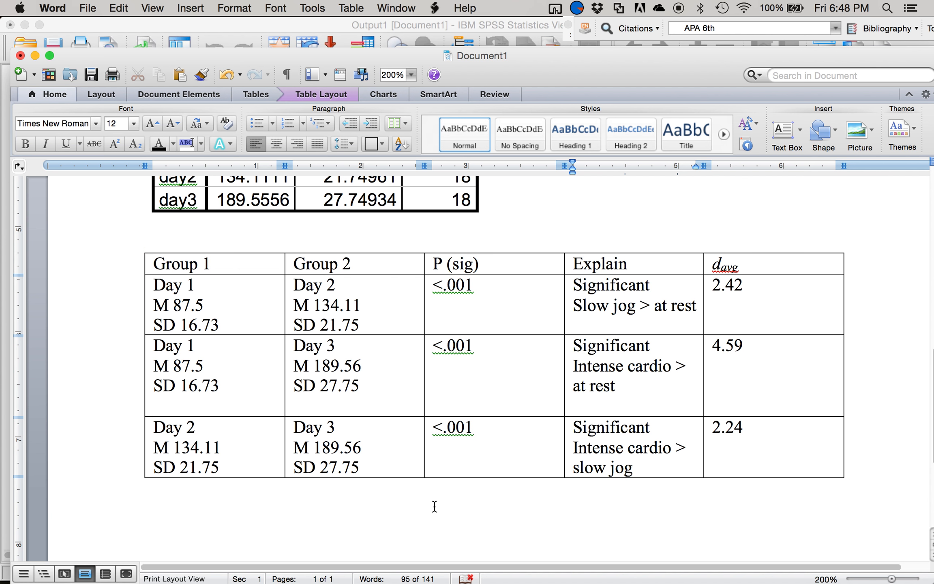
# - Switch to Mote and change the measure to Cohen's d – Dependent t (SD Diff) Test
pyautogui.moveTo(434, 583)
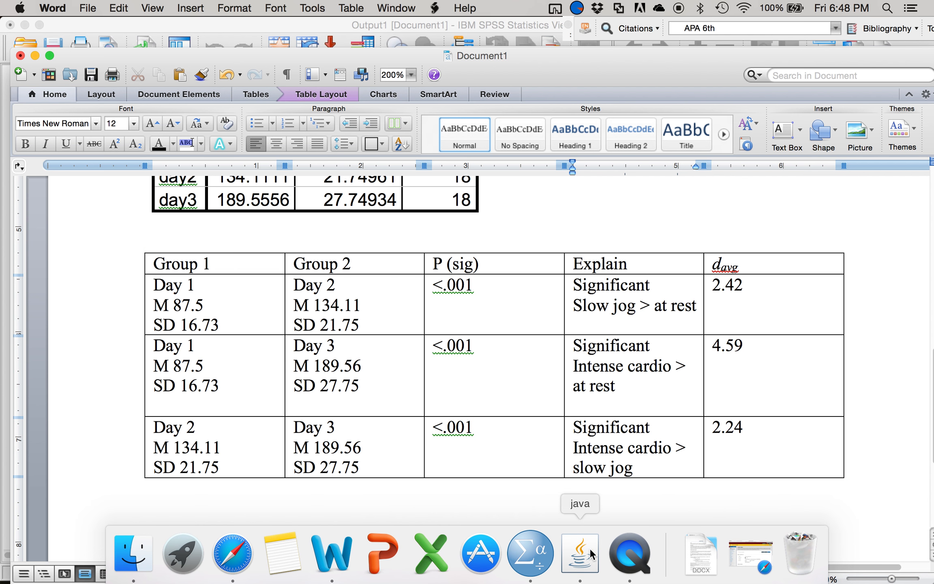
pyautogui.click(588, 546)
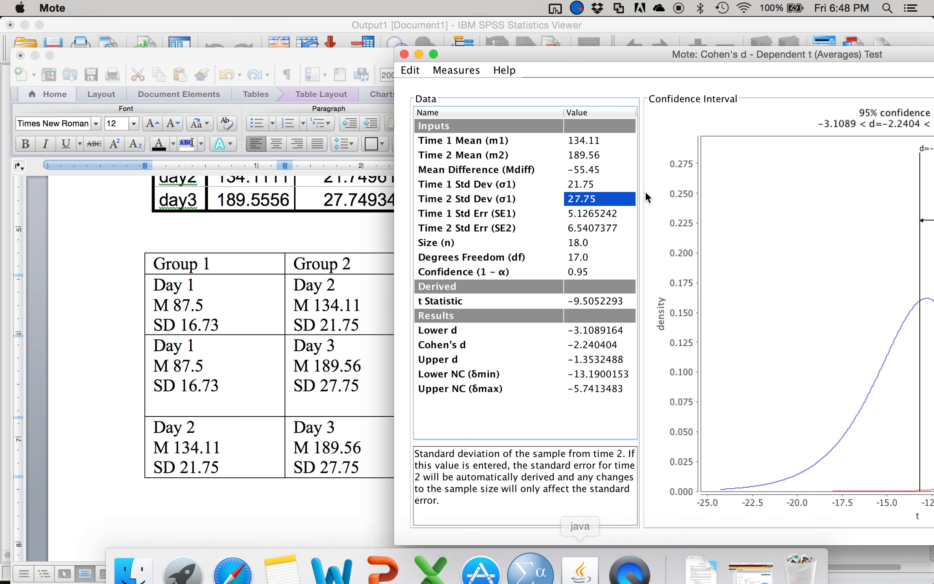
pyautogui.moveTo(648, 50); pyautogui.dragTo(304, 25)
pyautogui.click(144, 45)
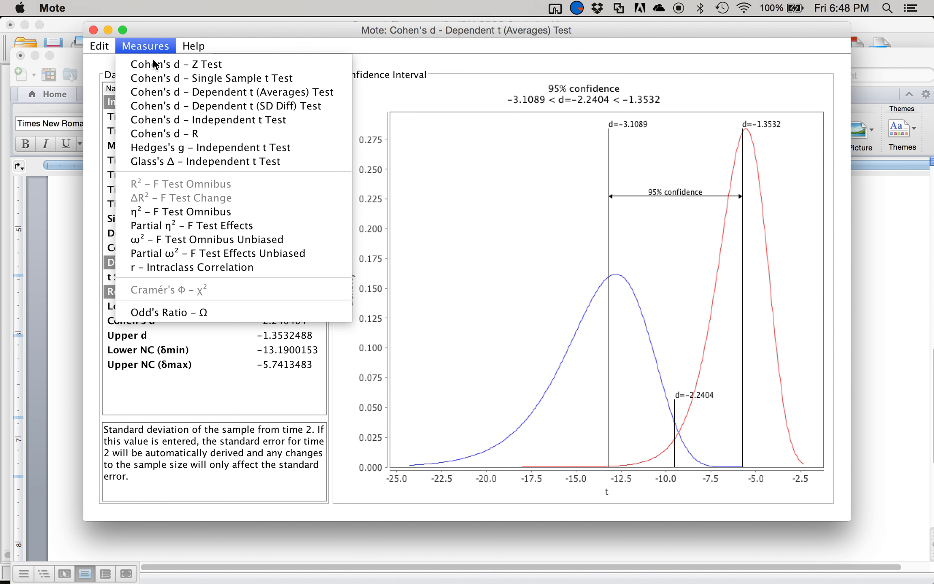
pyautogui.click(217, 102)
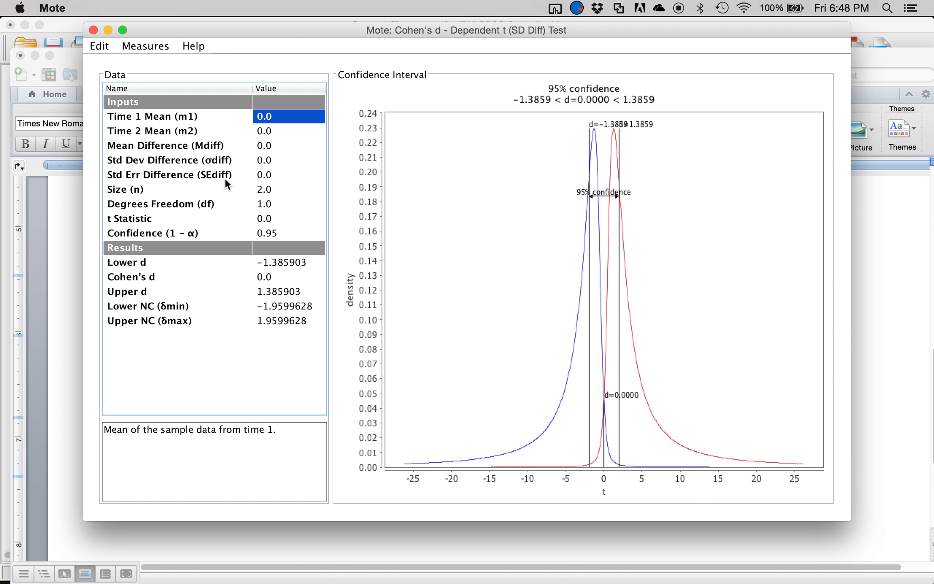
# - Switch to the SPSS output and examine the standard errors in the Pairwise Comparisons and the paired t-test tables
pyautogui.hotkey('ctrl', 'Up')
pyautogui.click(682, 382)
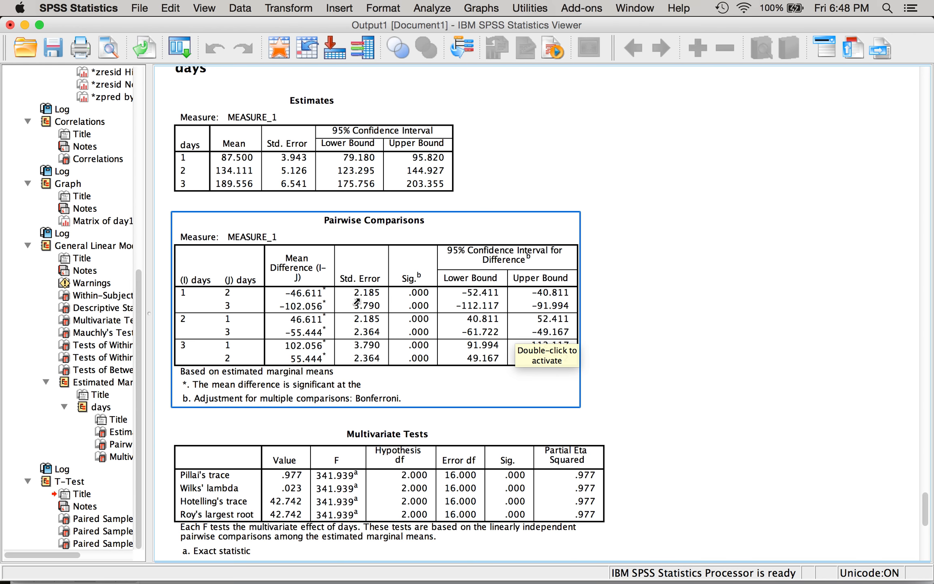
pyautogui.scroll(-10, 390, 280)
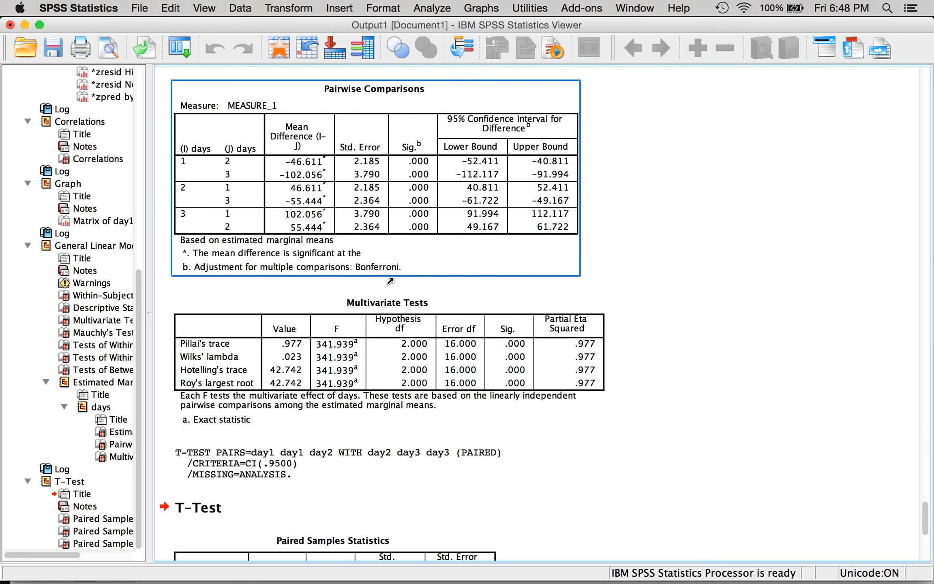
pyautogui.scroll(-3, 390, 281)
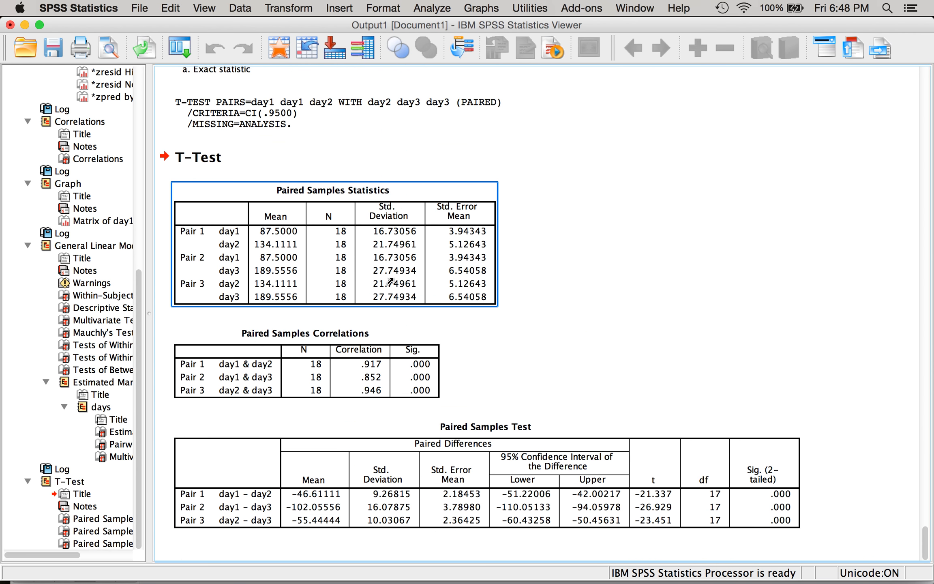
pyautogui.scroll(6, 390, 280)
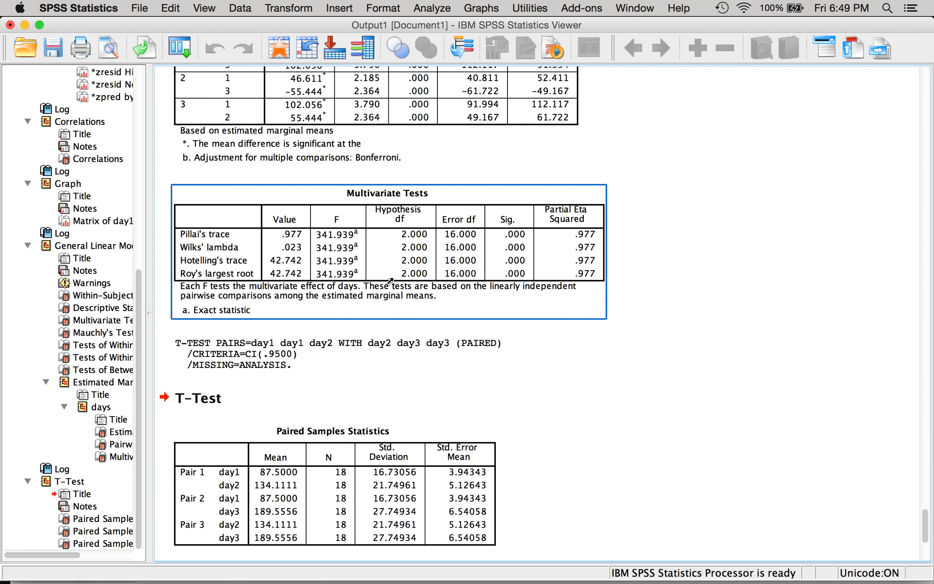
pyautogui.scroll(5, 390, 280)
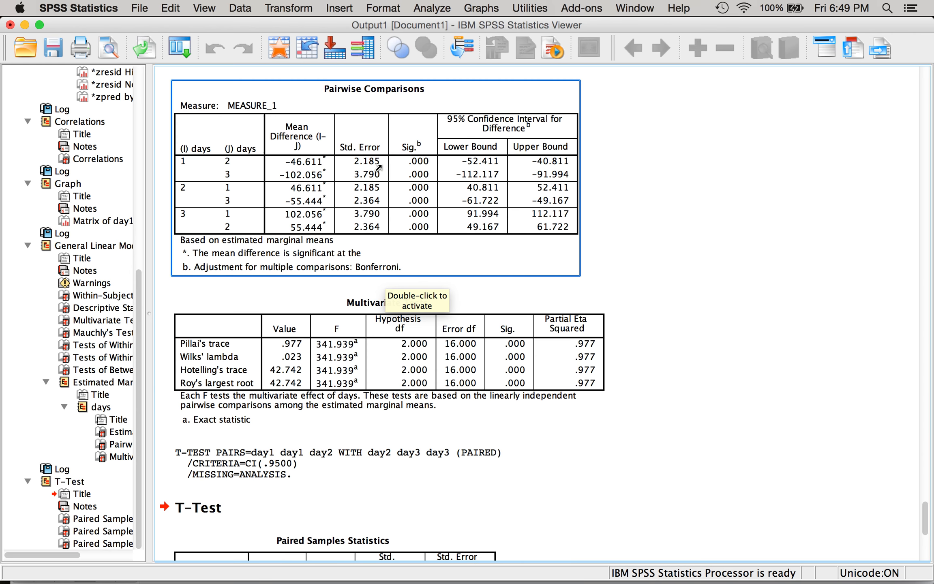
# - Return to Mote, place its window beside the Pairwise Comparisons table, and set the Mean Difference to 46.61
pyautogui.hotkey('ctrl', 'Up')
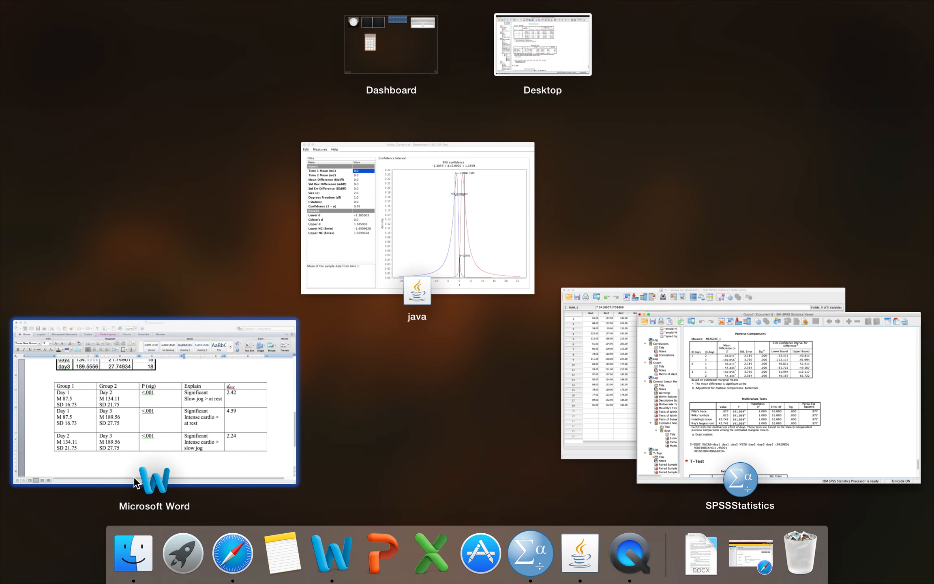
pyautogui.click(438, 255)
pyautogui.moveTo(381, 31); pyautogui.dragTo(716, 73)
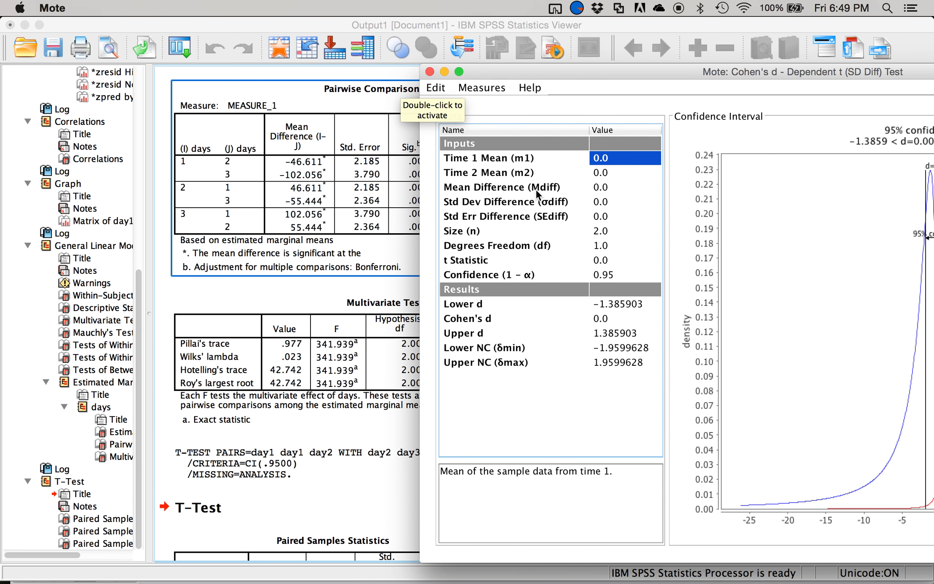
pyautogui.press('Down')
pyautogui.press('Down')
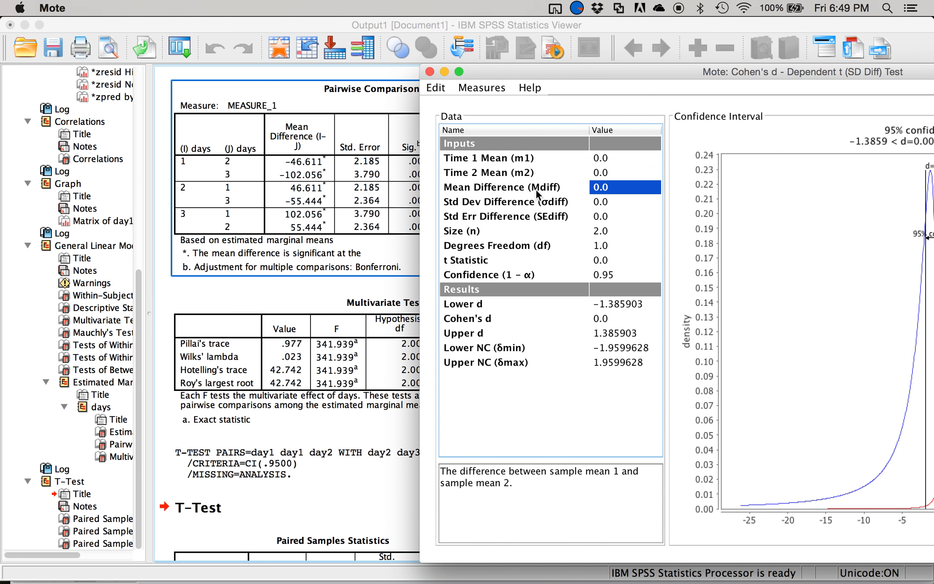
pyautogui.write('46.6')
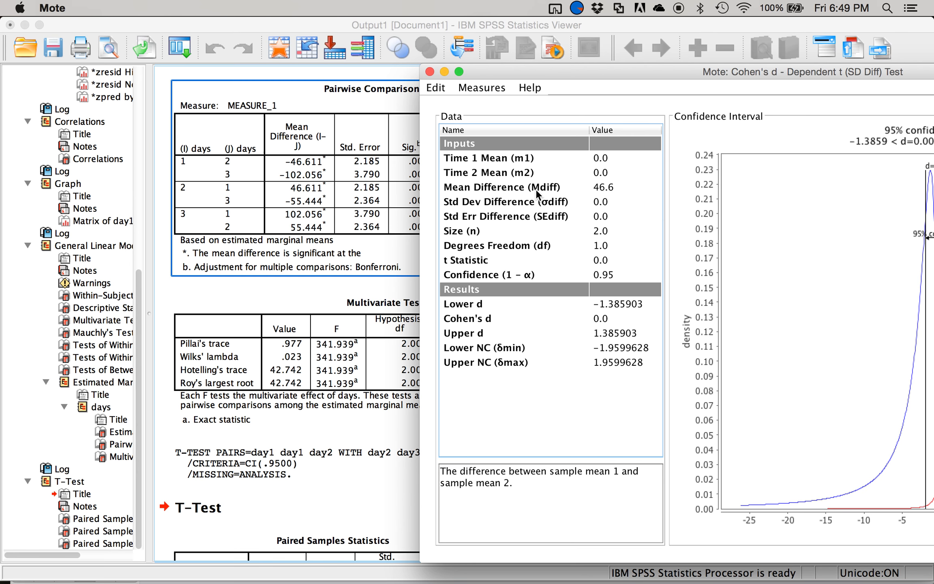
pyautogui.press('Return')
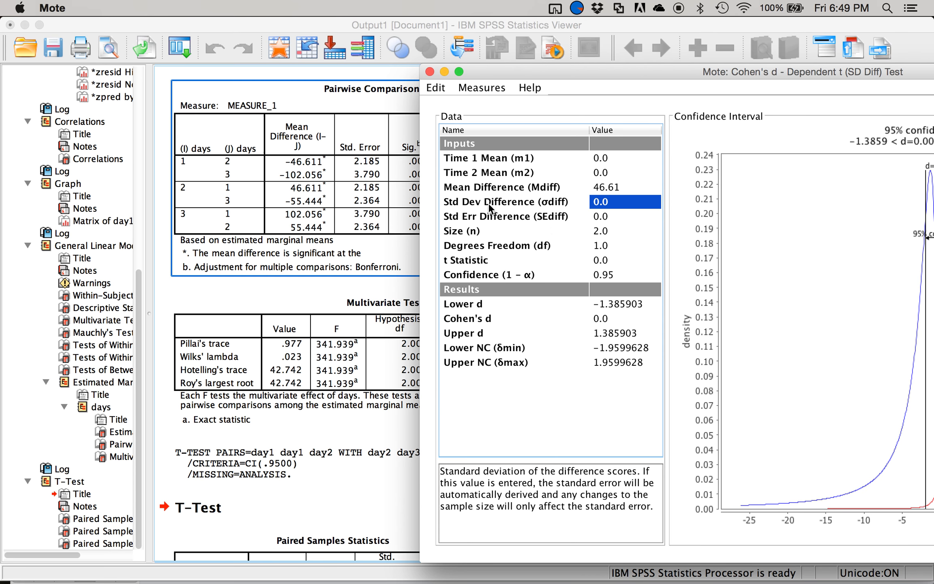
# - Set the Std Err Difference to 2.185 and the sample size to 18
pyautogui.press('Return')
pyautogui.write('2.1')
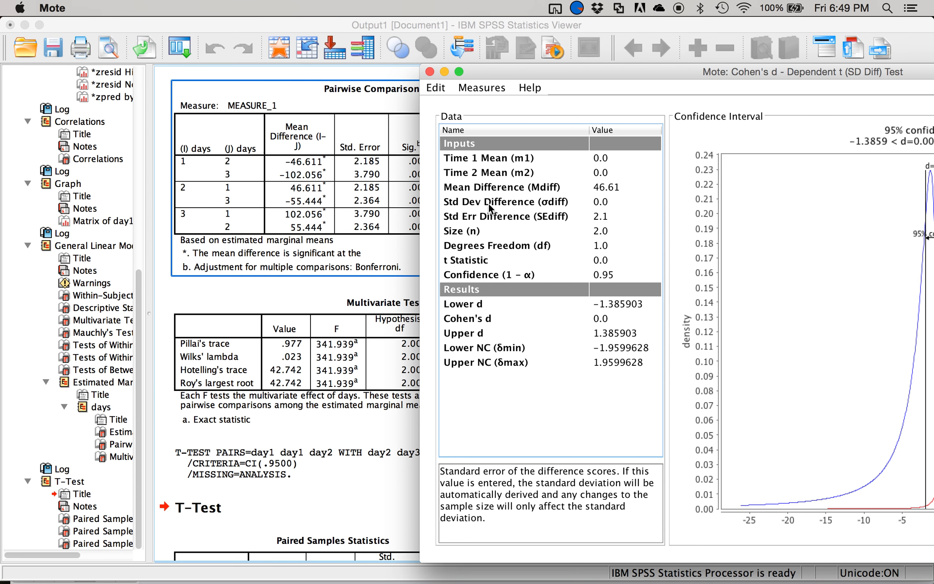
pyautogui.write('85')
pyautogui.press('Return')
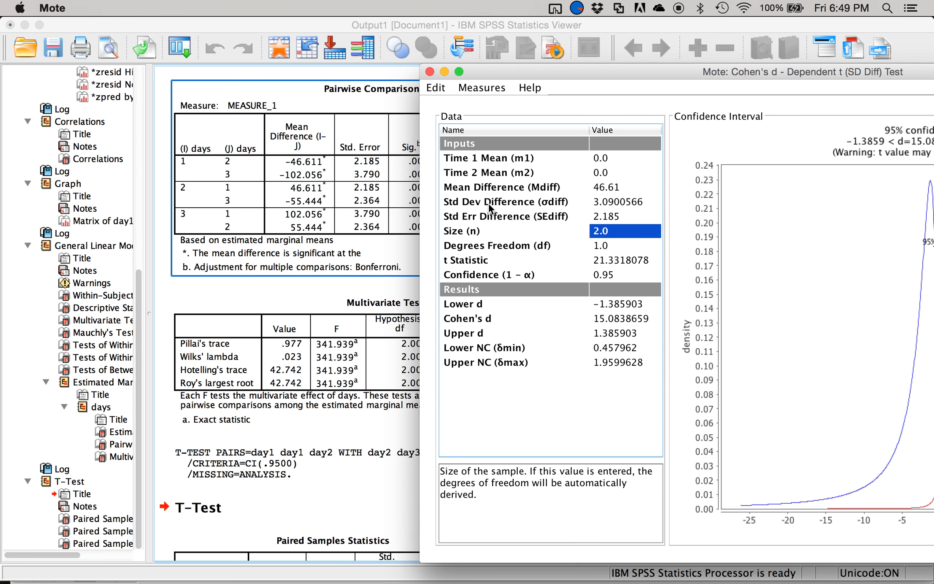
pyautogui.write('18')
pyautogui.press('Return')
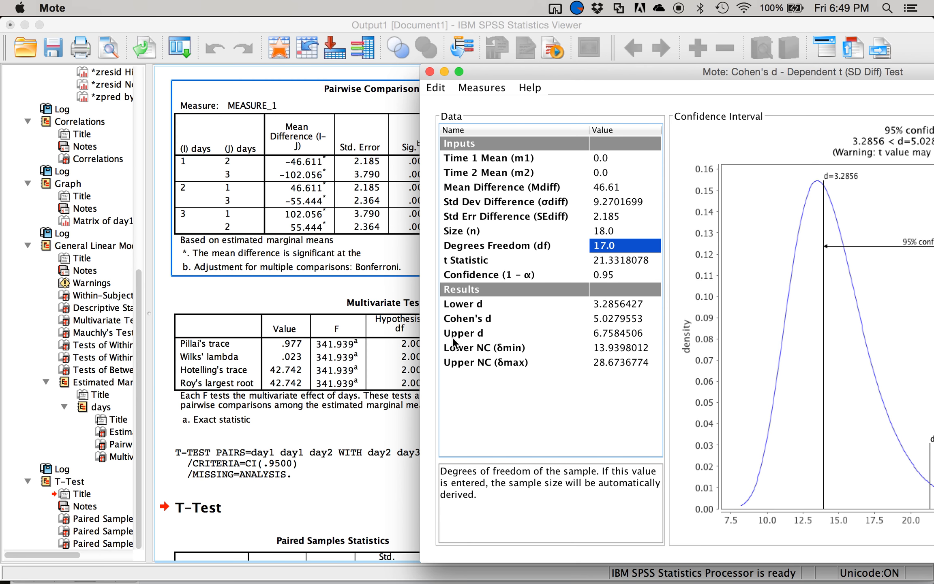
# - Examine the standard deviations and standard errors of the paired differences in the SPSS Paired Samples Test table
pyautogui.scroll(-3, 318, 325)
pyautogui.scroll(-10, 317, 326)
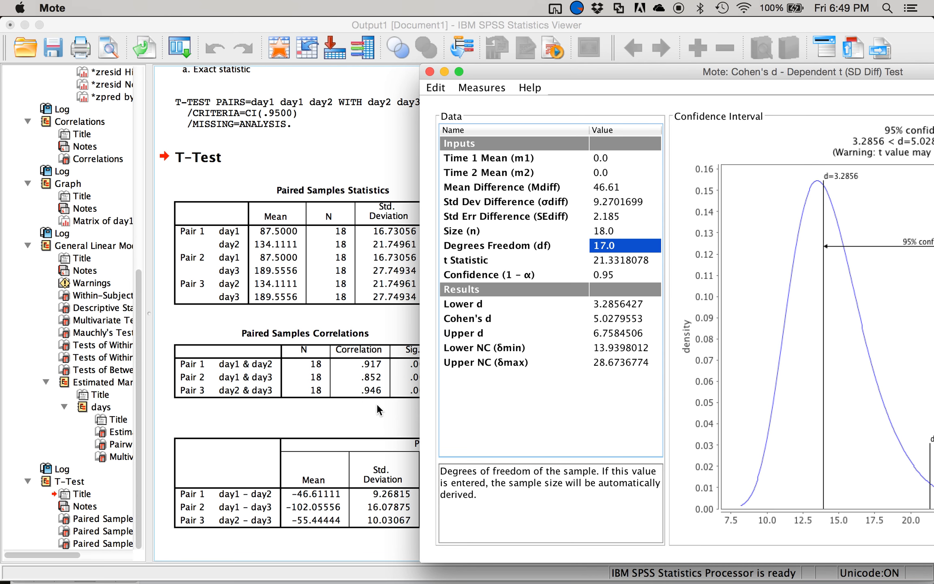
pyautogui.click(359, 417)
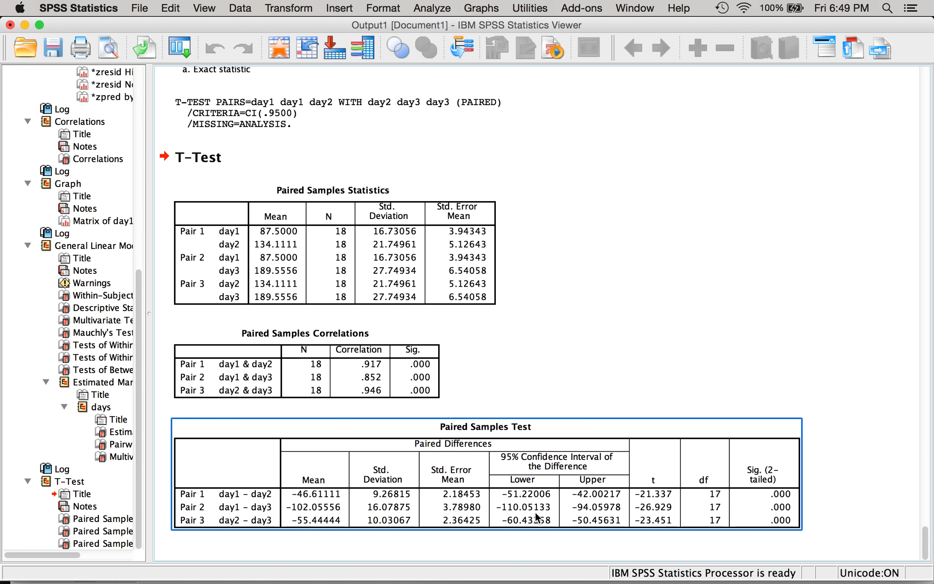
# - Return to Mote to read the Cohen's d result for Day 1 versus Day 2, and switch to the Word document
pyautogui.moveTo(622, 583)
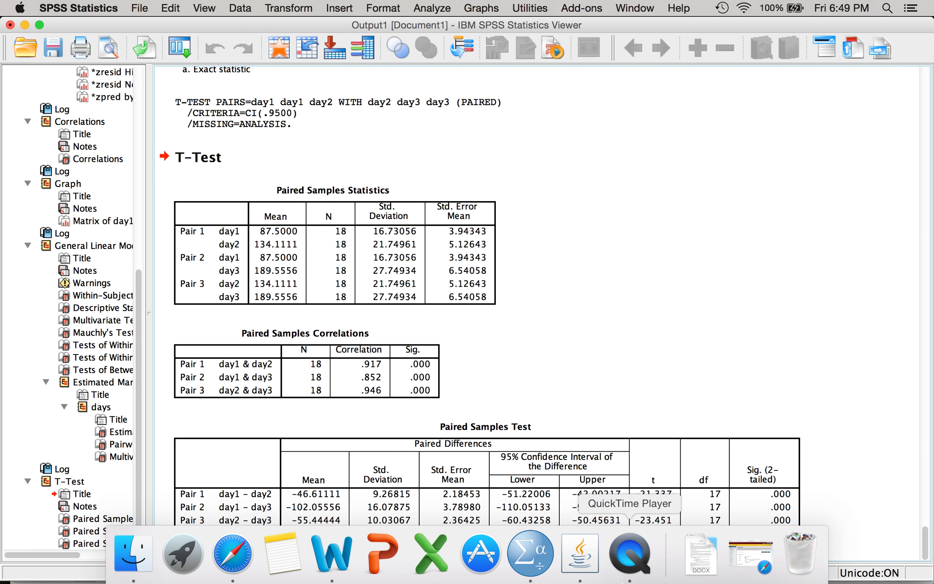
pyautogui.click(590, 551)
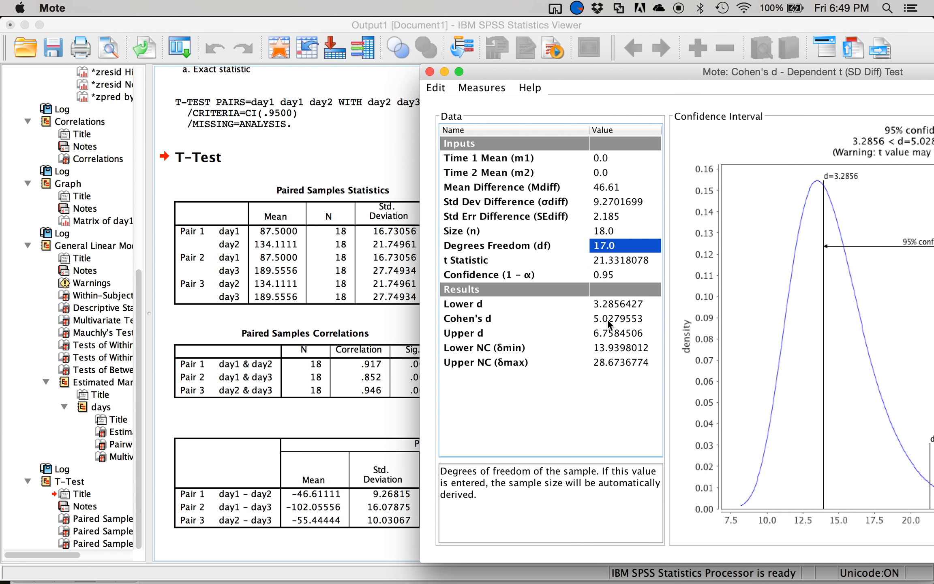
pyautogui.hotkey('ctrl', 'Up')
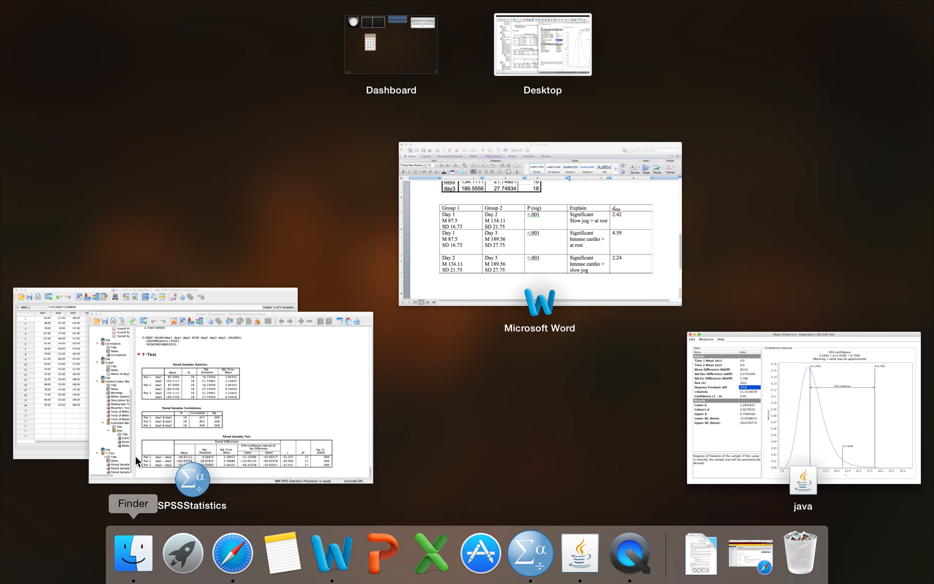
pyautogui.click(516, 257)
pyautogui.click(754, 285)
pyautogui.press('Return')
pyautogui.write('dd')
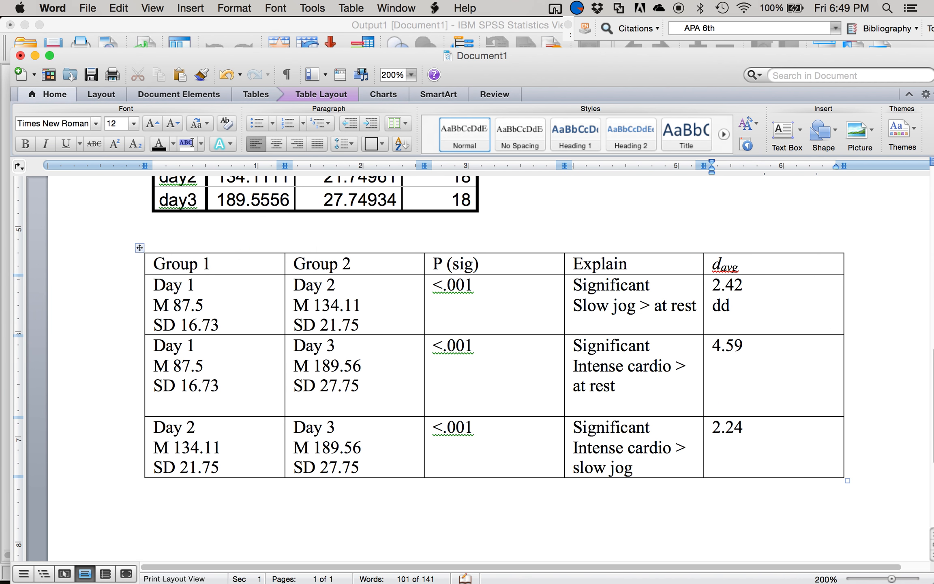
pyautogui.press('BackSpace')
pyautogui.press('BackSpace')
# - Insert a table column after the d avg column and head it ddiff
pyautogui.click(767, 262)
pyautogui.click(322, 92)
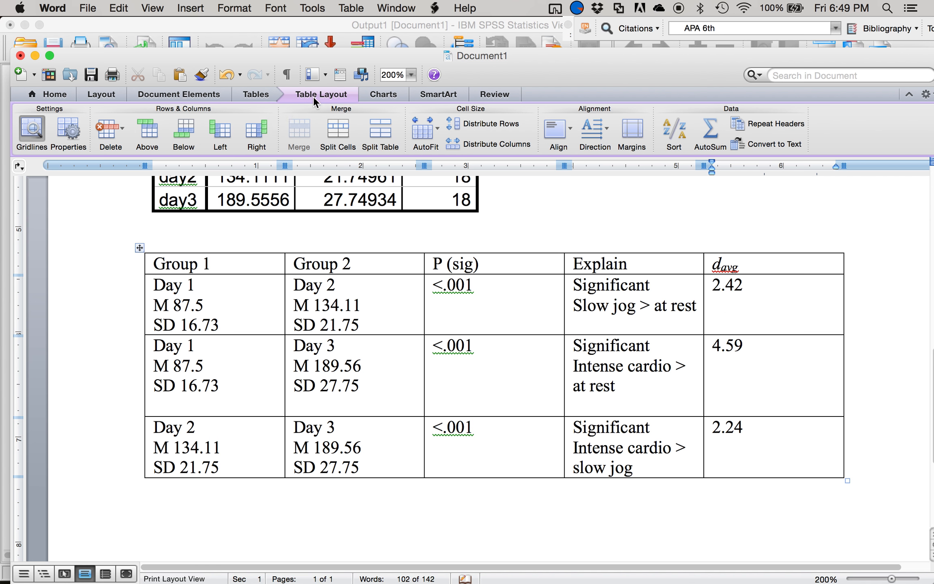
pyautogui.click(256, 135)
pyautogui.click(780, 265)
pyautogui.write('ddiff')
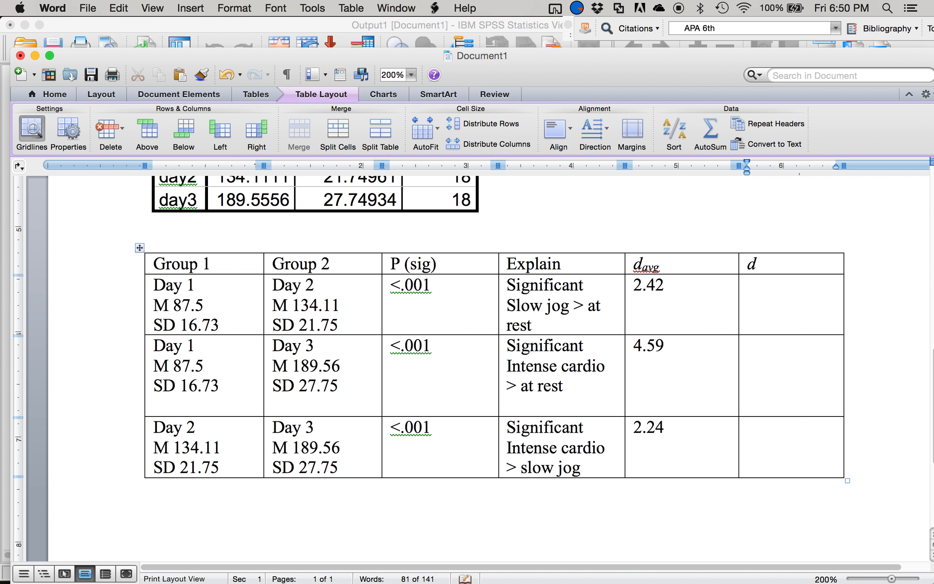
# - Enter 5.03 as the ddiff value in the Day 1 versus Day 2 row
pyautogui.click(769, 286)
pyautogui.write('5')
pyautogui.press('BackSpace')
pyautogui.write('5.03')
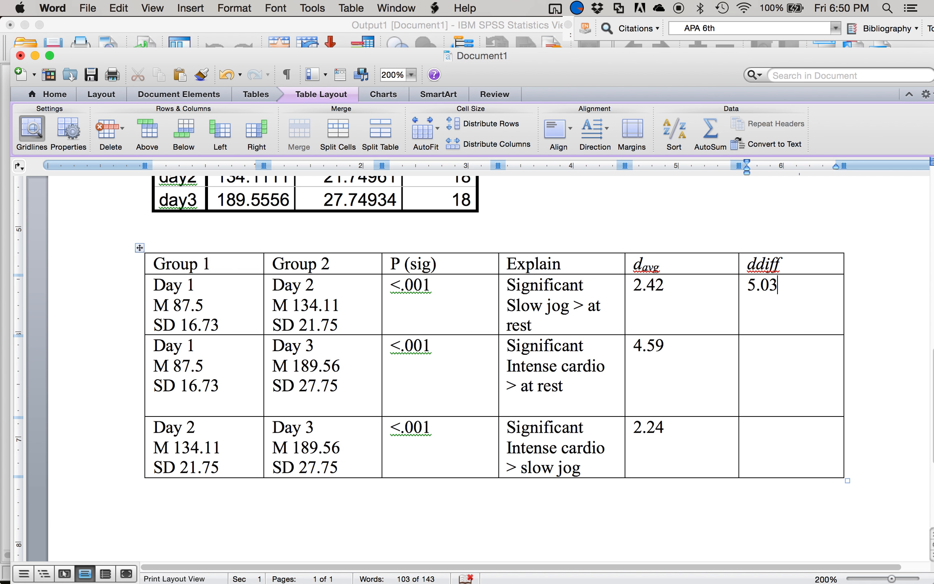
# - Bring the SPSS output forward in place of the Word document, with the Mote window in front of it
pyautogui.hotkey('ctrl', 'Up')
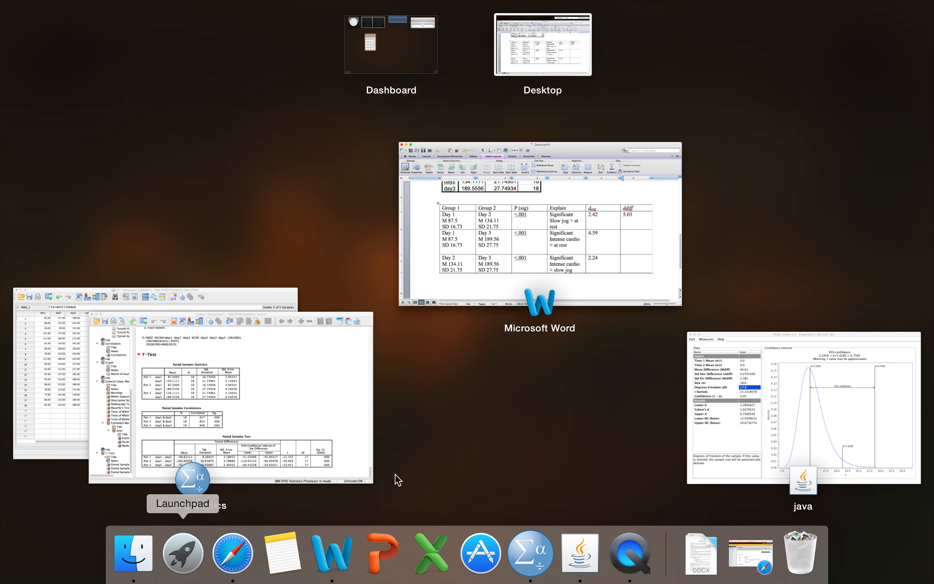
pyautogui.click(693, 418)
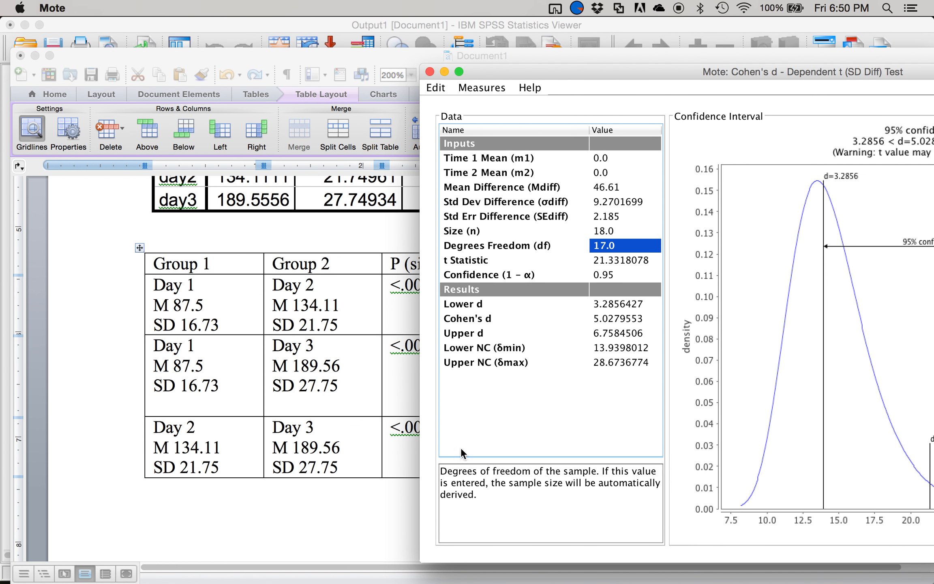
pyautogui.hotkey('ctrl', 'Up')
pyautogui.click(347, 356)
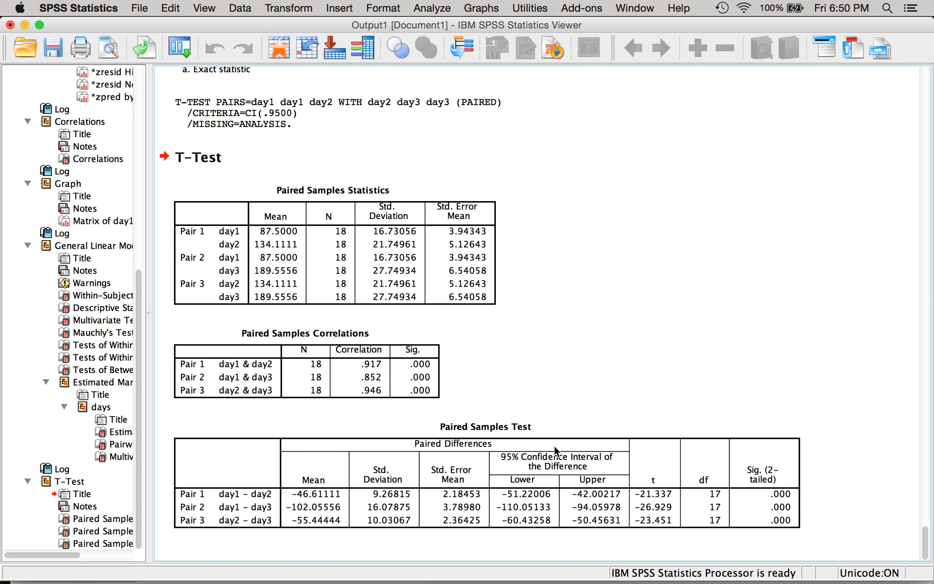
pyautogui.click(581, 564)
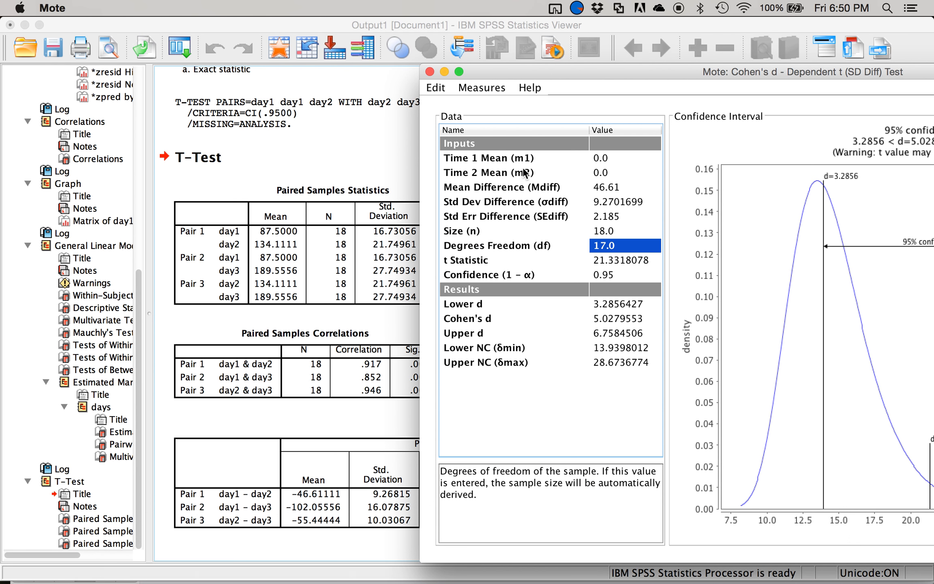
# - Using the Day 1 versus Day 3 pairwise comparison, set Mote's Mean Difference to 102.06 and the Std Err Difference to 3.79
pyautogui.press('Up')
pyautogui.press('Up')
pyautogui.press('Up')
pyautogui.press('Up')
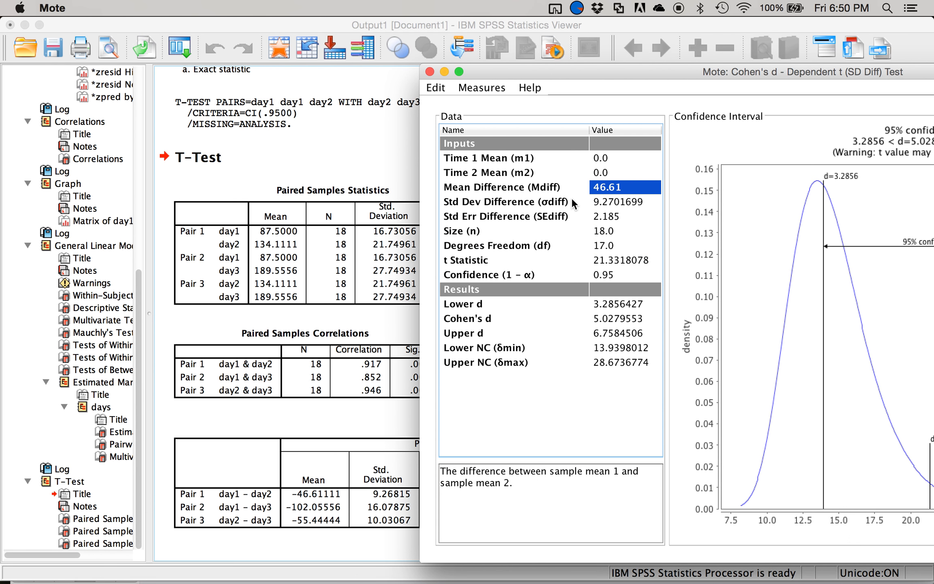
pyautogui.click(318, 300)
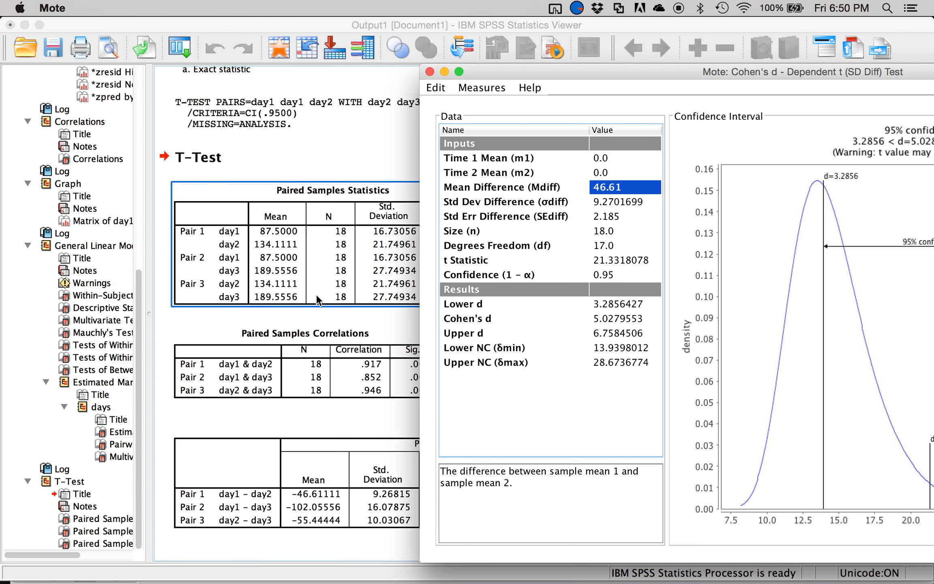
pyautogui.scroll(10, 331, 291)
pyautogui.click(330, 290)
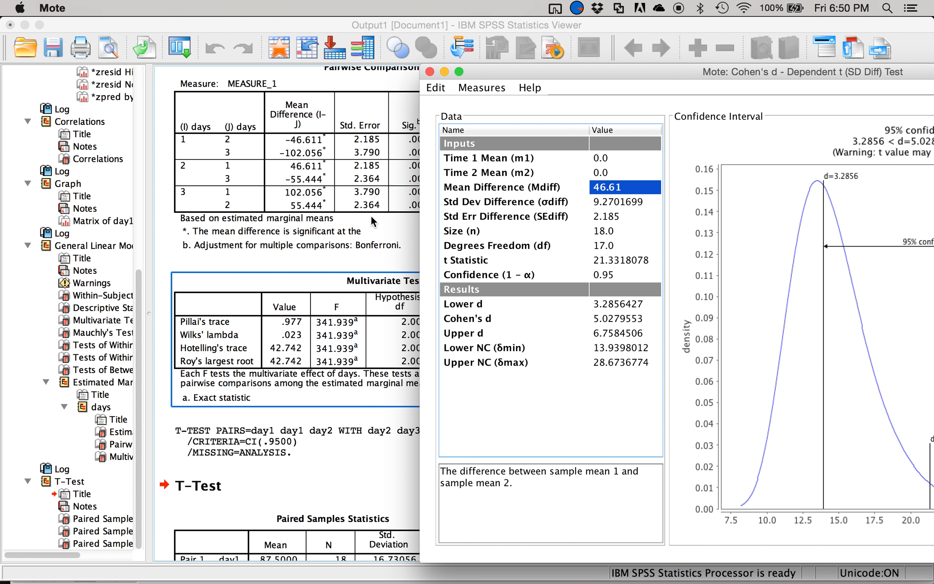
pyautogui.write('102.06')
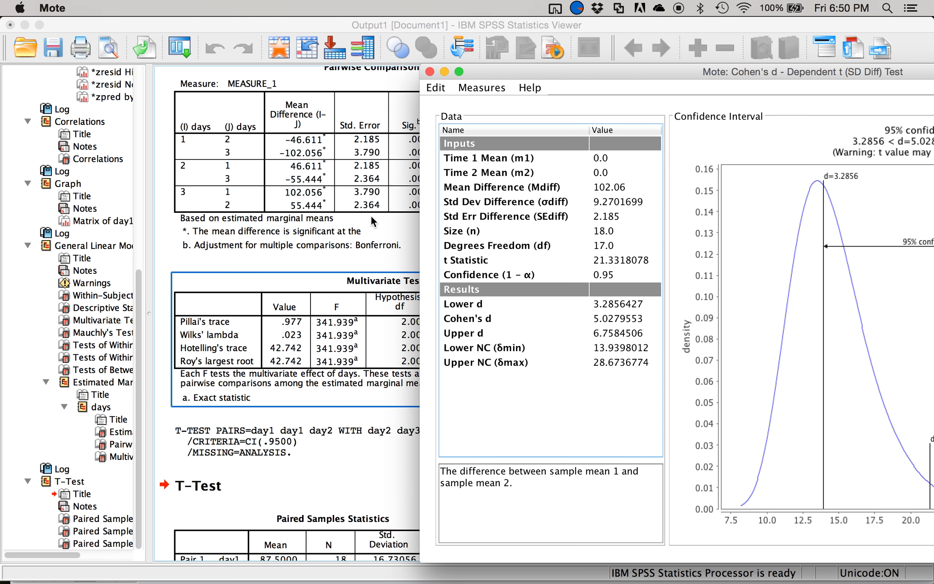
pyautogui.press('Return')
pyautogui.press('Return')
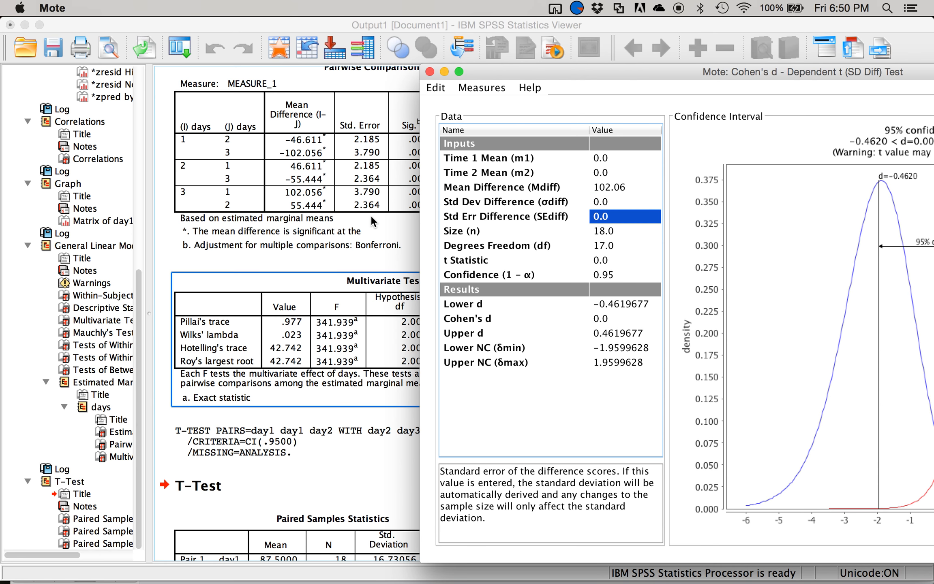
pyautogui.write('3.79')
pyautogui.press('Return')
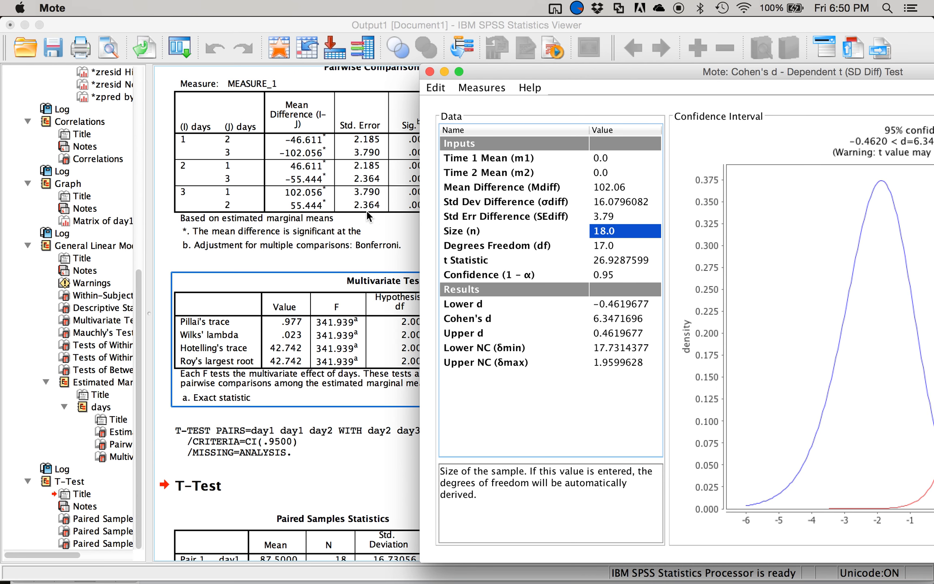
# - Switch to Word and enter 6.35 as the ddiff value in the Day 1 versus Day 3 row
pyautogui.hotkey('ctrl', 'Up')
pyautogui.click(472, 320)
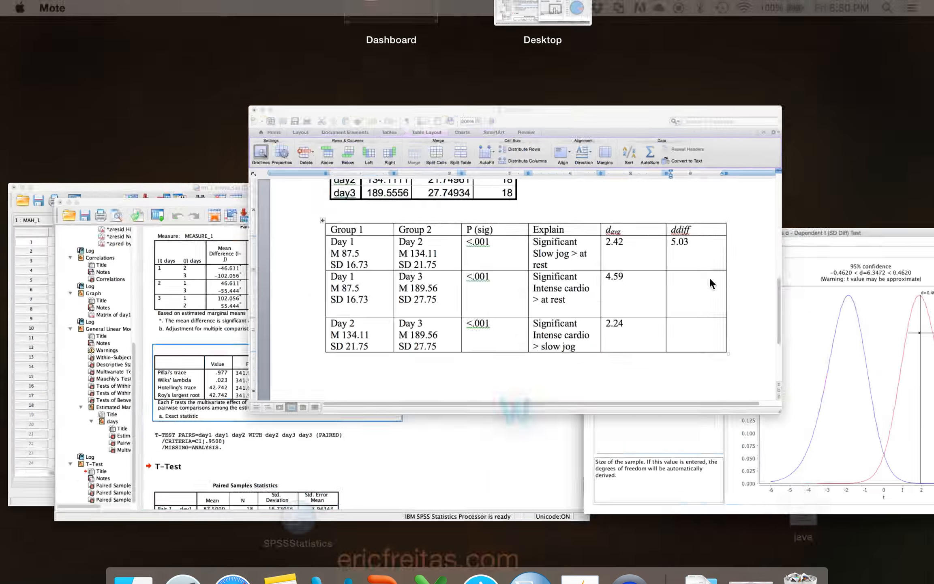
pyautogui.click(787, 369)
pyautogui.write('6.35')
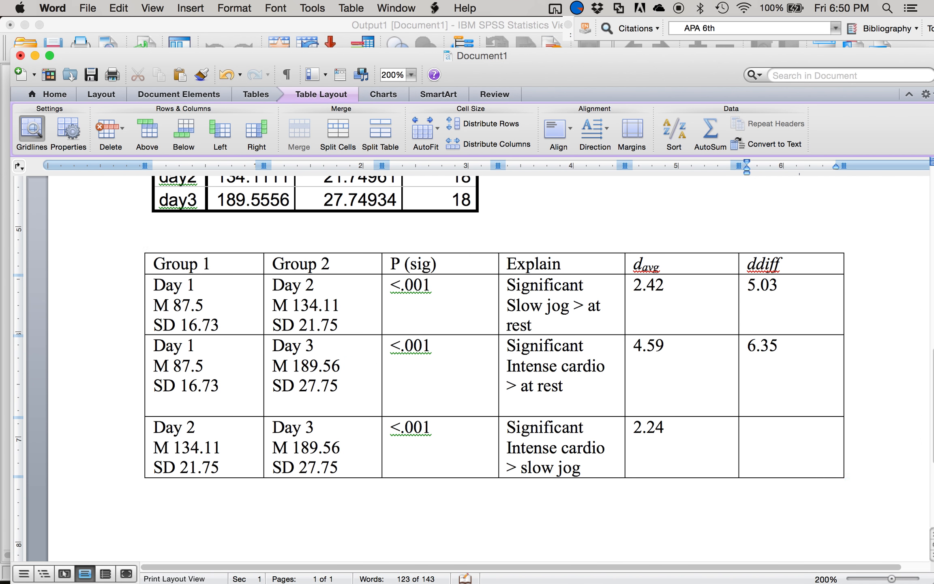
# - Switch back to the SPSS Pairwise Comparisons table and bring Mote up beside it
pyautogui.hotkey('ctrl', 'Up')
pyautogui.click(184, 462)
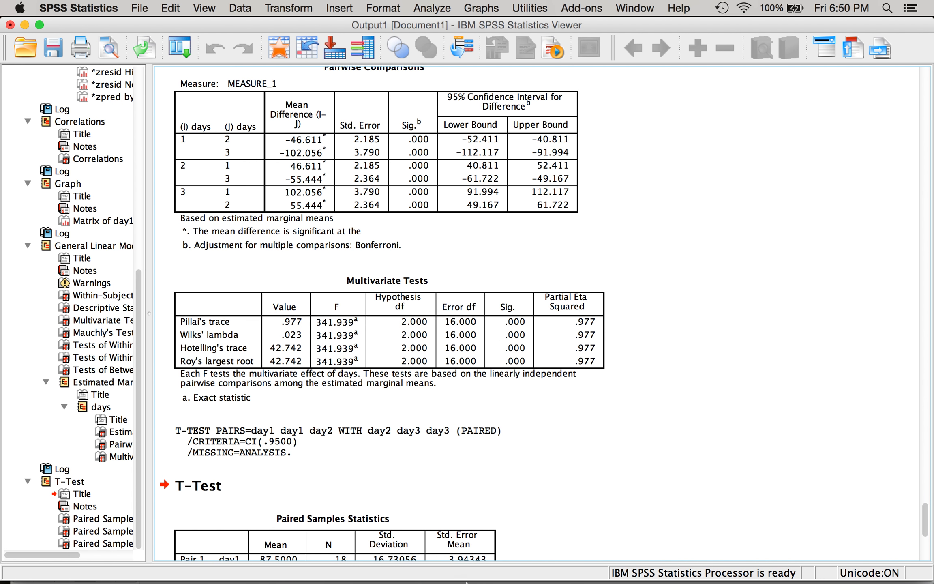
pyautogui.click(522, 549)
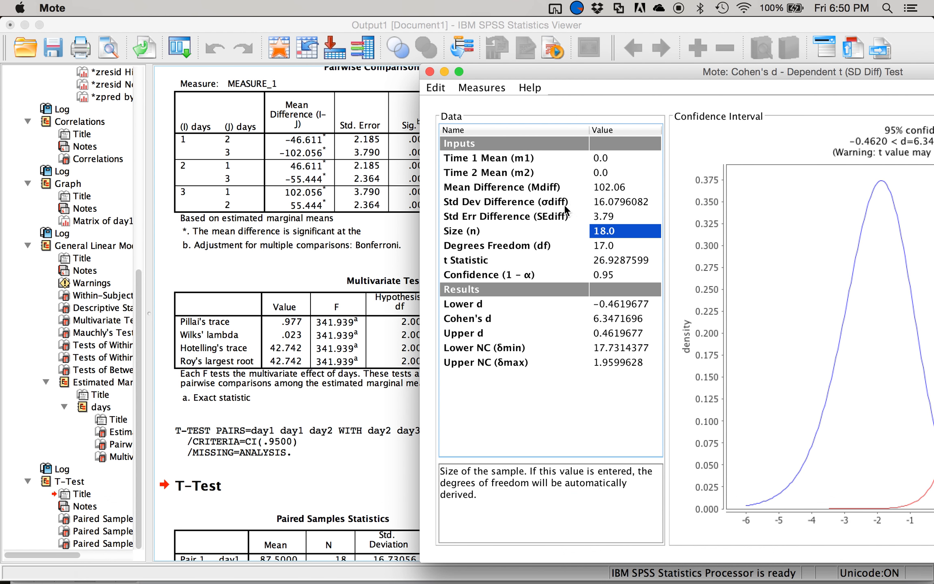
# - Set the Mean Difference to 55.44 and the Std Err Difference to 2.36 for the Day 2 versus Day 3 comparison
pyautogui.click(560, 187)
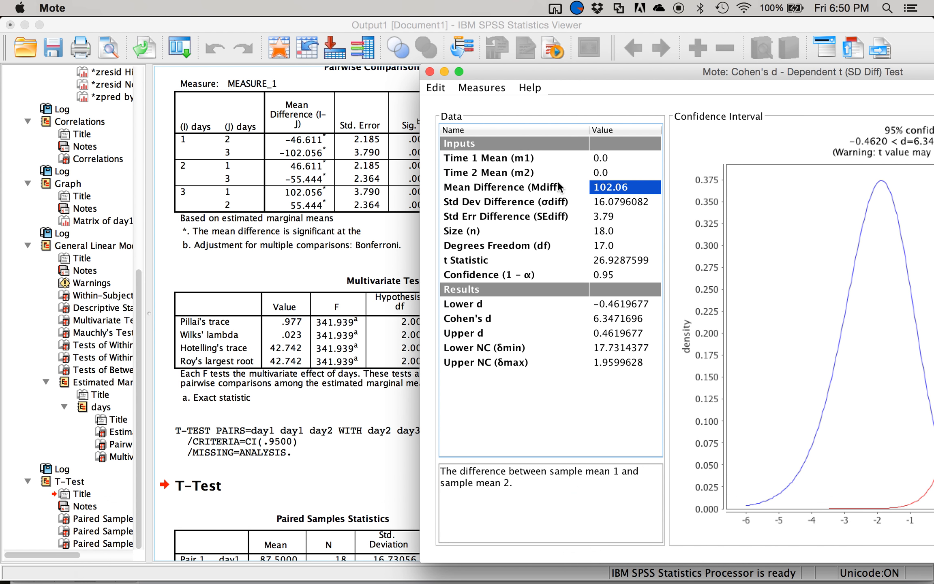
pyautogui.write('55.44')
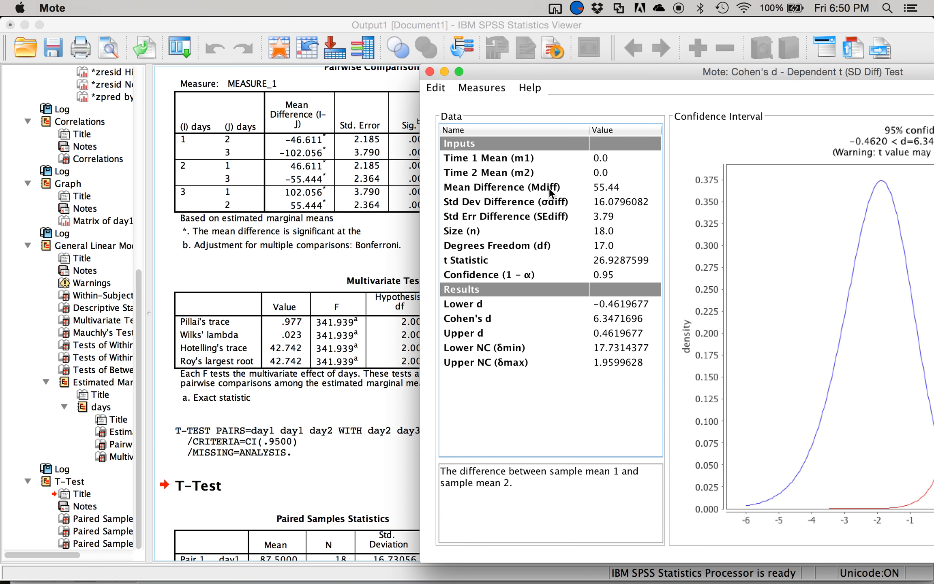
pyautogui.press('Return')
pyautogui.press('Return')
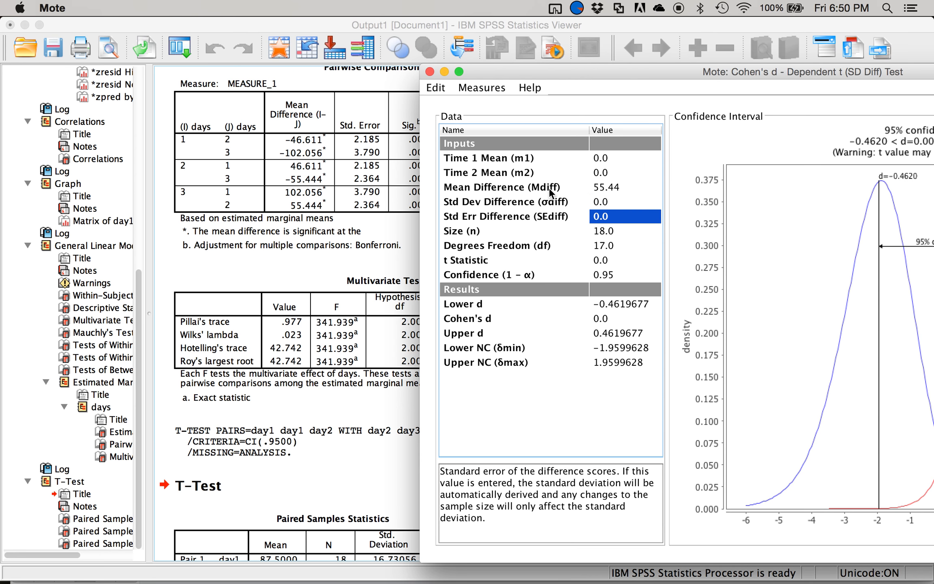
pyautogui.write('2.36')
pyautogui.press('Return')
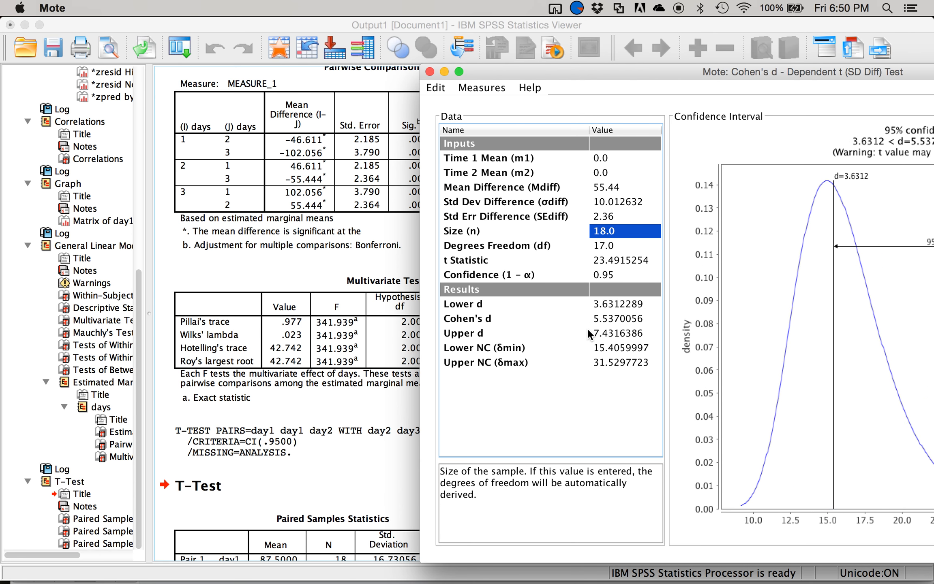
# - Switch to Word and enter 5.54 as the ddiff value in the Day 2 versus Day 3 row
pyautogui.hotkey('ctrl', 'Up')
pyautogui.click(514, 258)
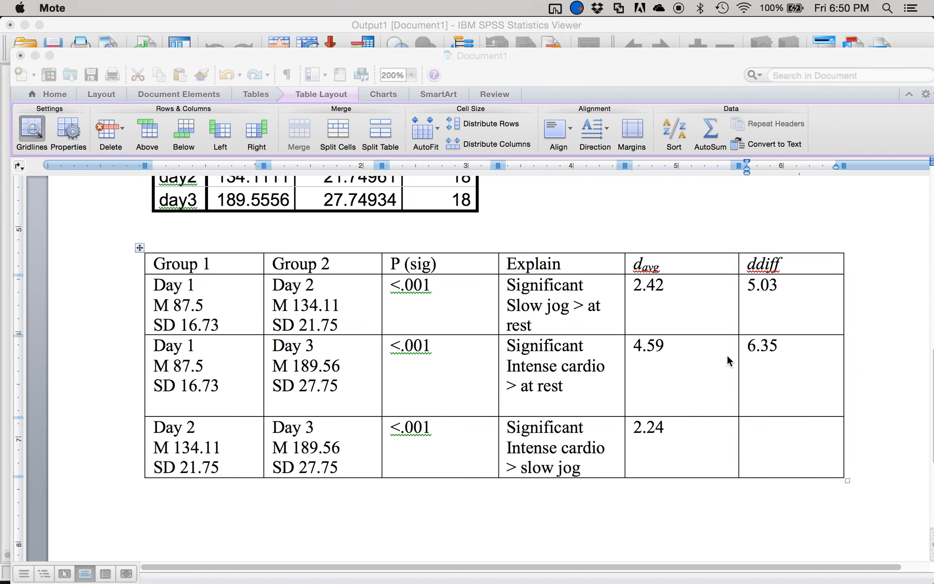
pyautogui.click(767, 443)
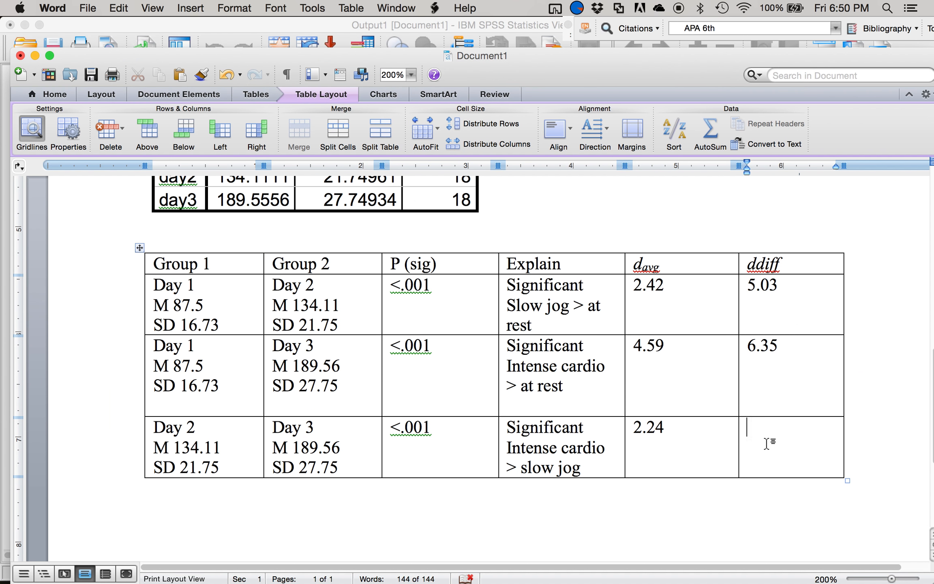
pyautogui.write('5.54')
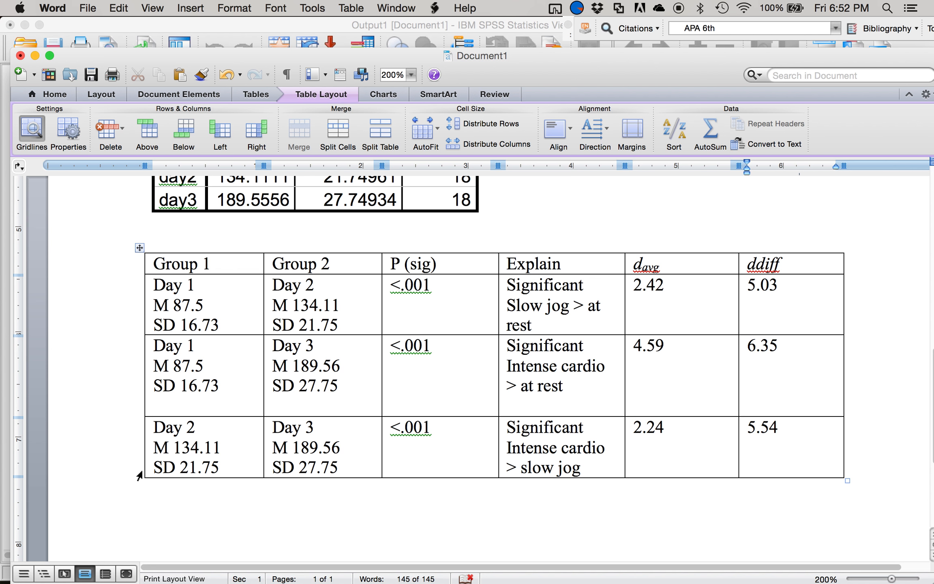
# - Quit Mote and switch to the SPSS Data Editor with the rm 1 anova data
pyautogui.hotkey('ctrl', 'Up')
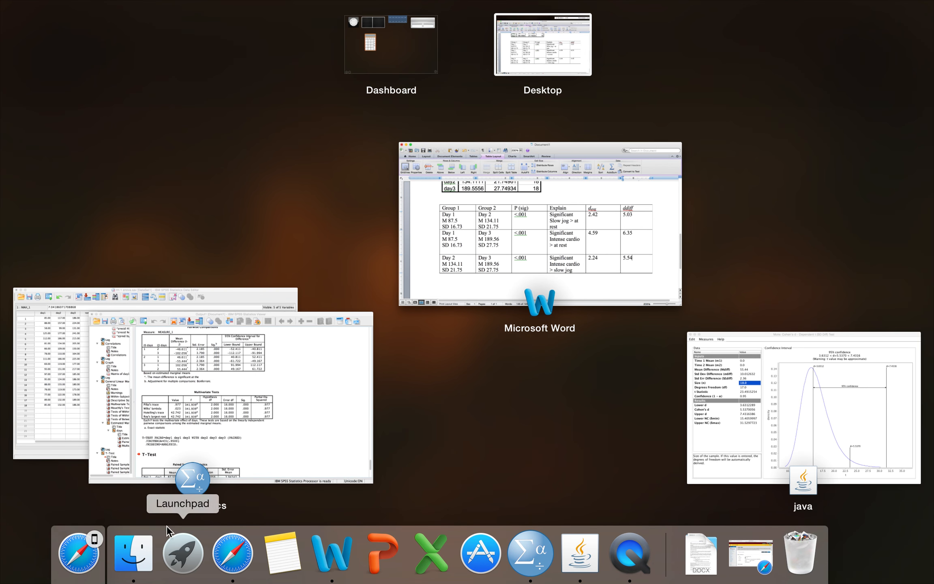
pyautogui.click(715, 405)
pyautogui.press('super+q')
pyautogui.hotkey('ctrl', 'Up')
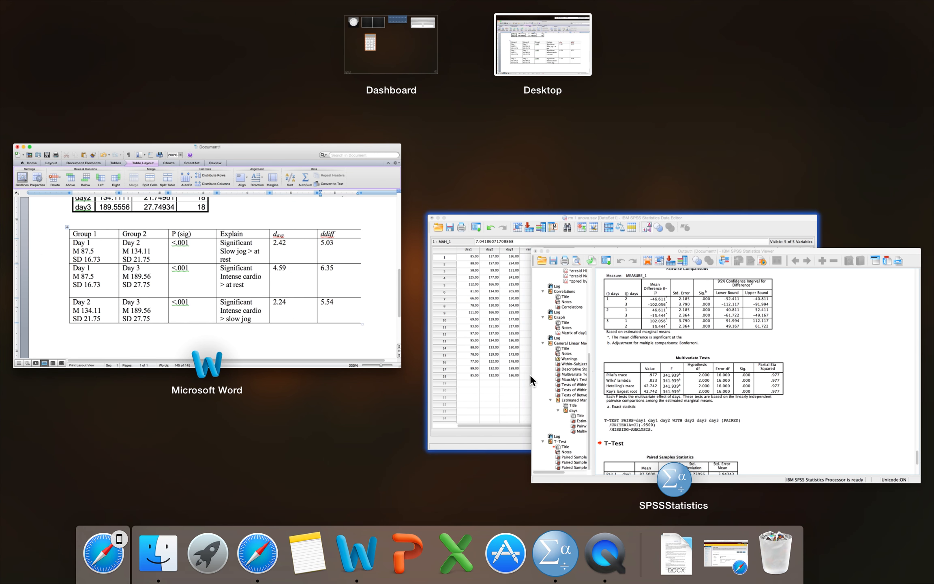
pyautogui.click(495, 359)
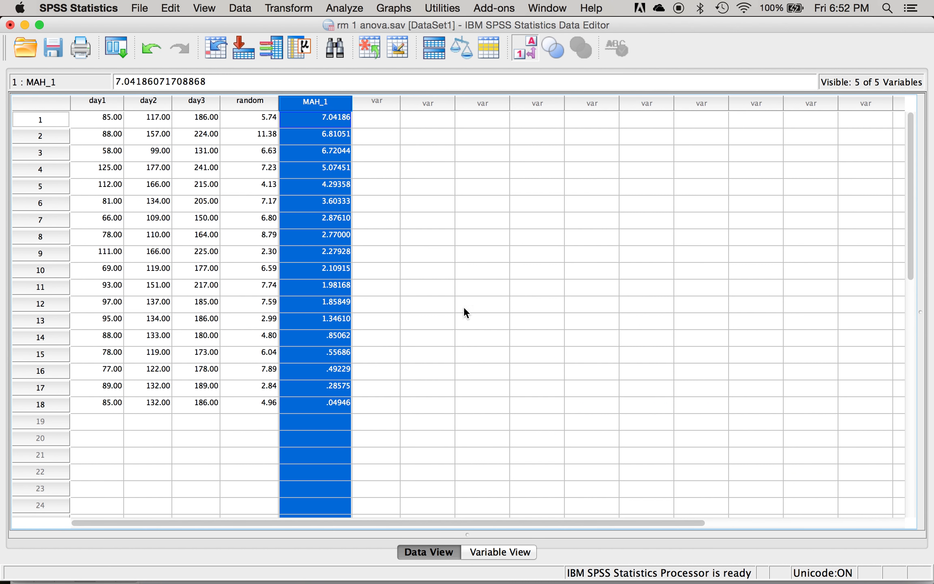
# - Start a new chart in Chart Builder and place a simple line chart in the preview
pyautogui.click(387, 12)
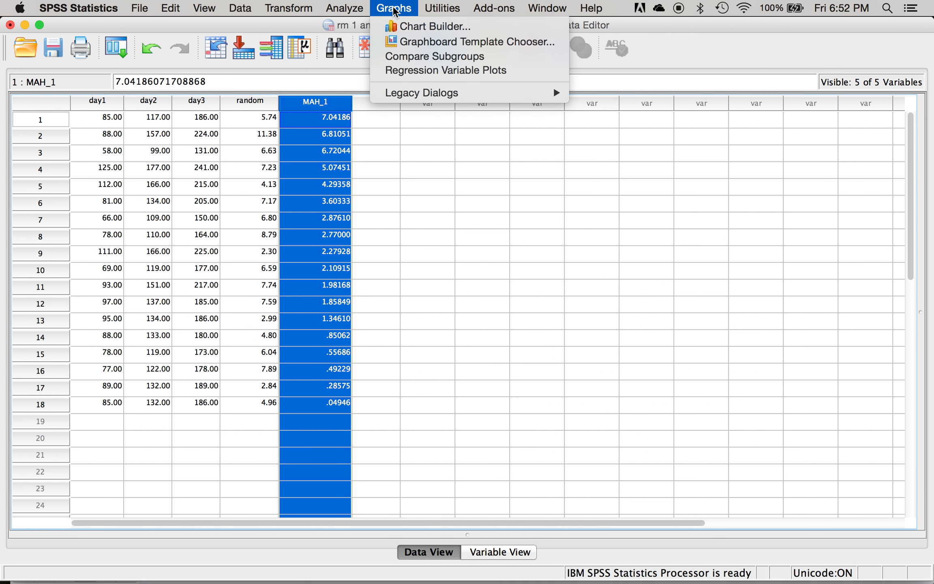
pyautogui.click(403, 27)
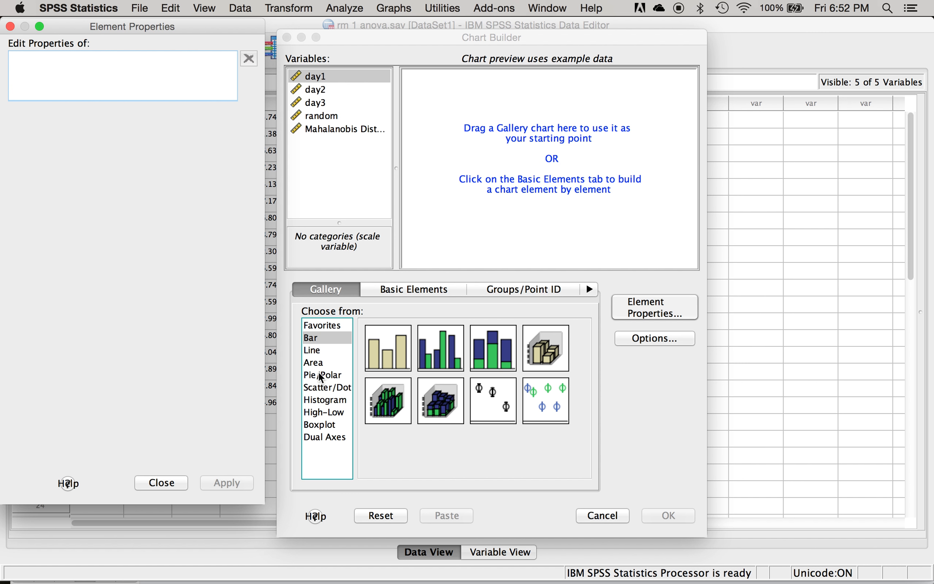
pyautogui.click(313, 350)
pyautogui.moveTo(383, 342); pyautogui.dragTo(515, 142)
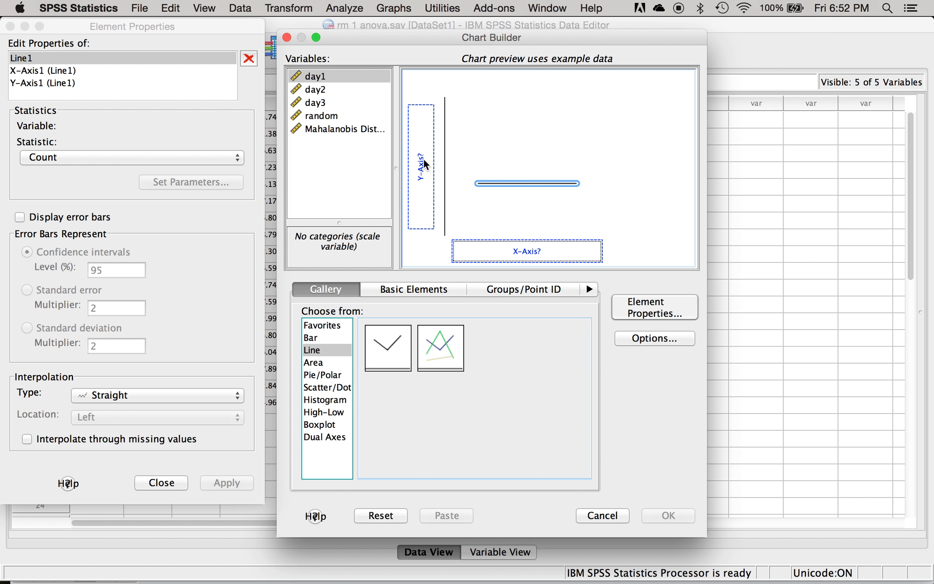
# - Assign day1, day2 and day3 together to the chart's y-axis and accept the summary group
pyautogui.moveTo(319, 102); pyautogui.dragTo(314, 101)
pyautogui.keyDown('shift'); pyautogui.click(314, 101); pyautogui.keyUp('shift')
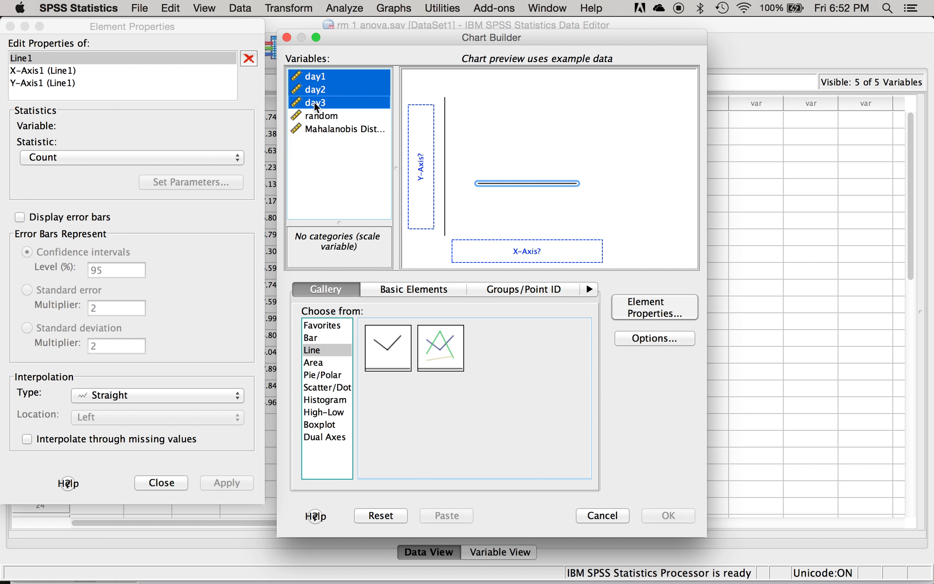
pyautogui.click(314, 102)
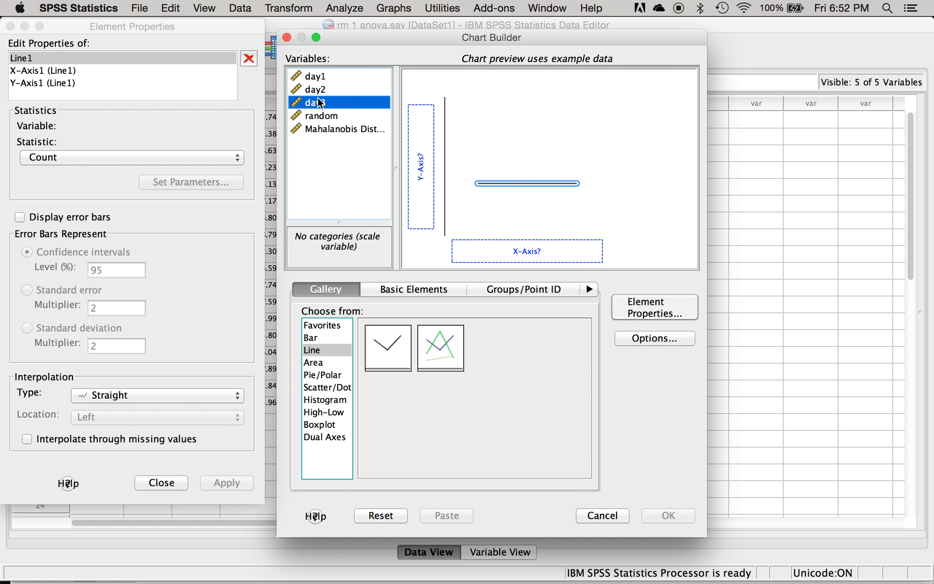
pyautogui.keyDown('shift'); pyautogui.click(321, 77); pyautogui.keyUp('shift')
pyautogui.moveTo(322, 75); pyautogui.dragTo(421, 128)
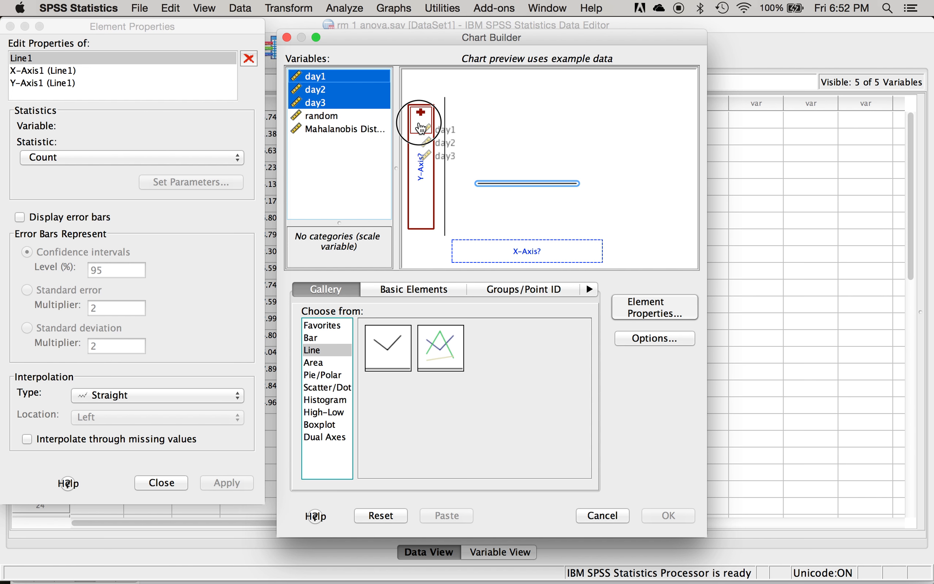
pyautogui.moveTo(421, 127); pyautogui.dragTo(418, 121)
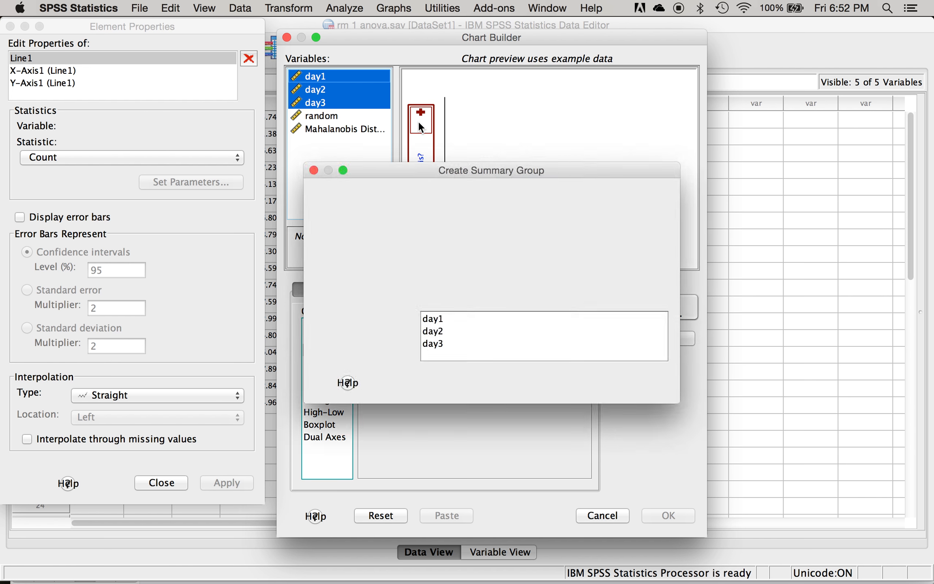
pyautogui.moveTo(248, 215); pyautogui.dragTo(449, 175)
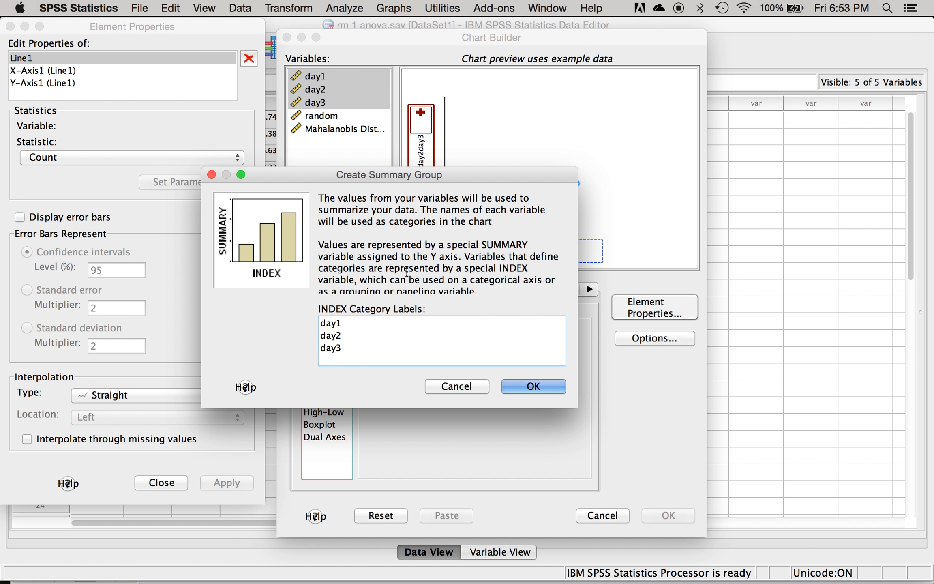
pyautogui.click(534, 389)
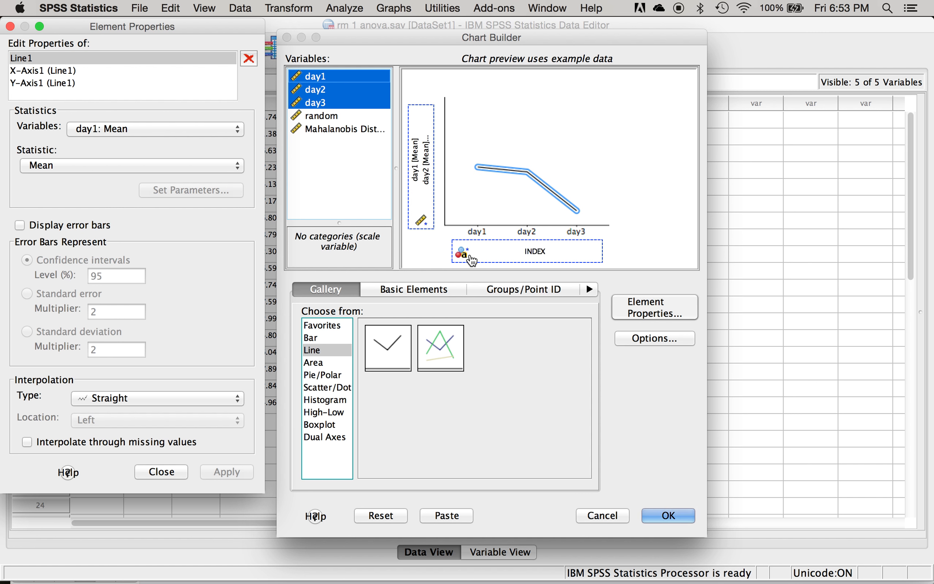
# - Try to apply 95% confidence interval error bars to Line1 while moving on to the x-axis properties
pyautogui.click(55, 228)
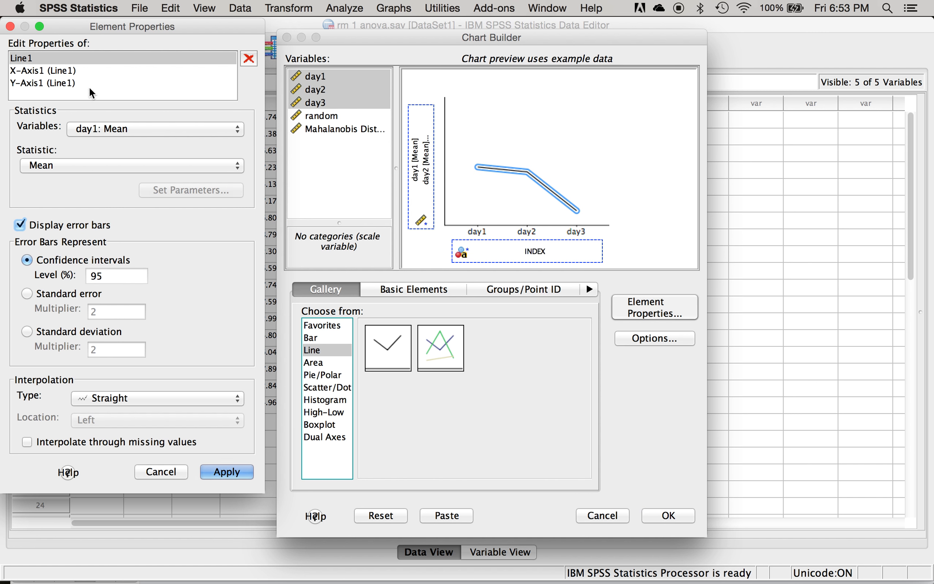
pyautogui.click(75, 71)
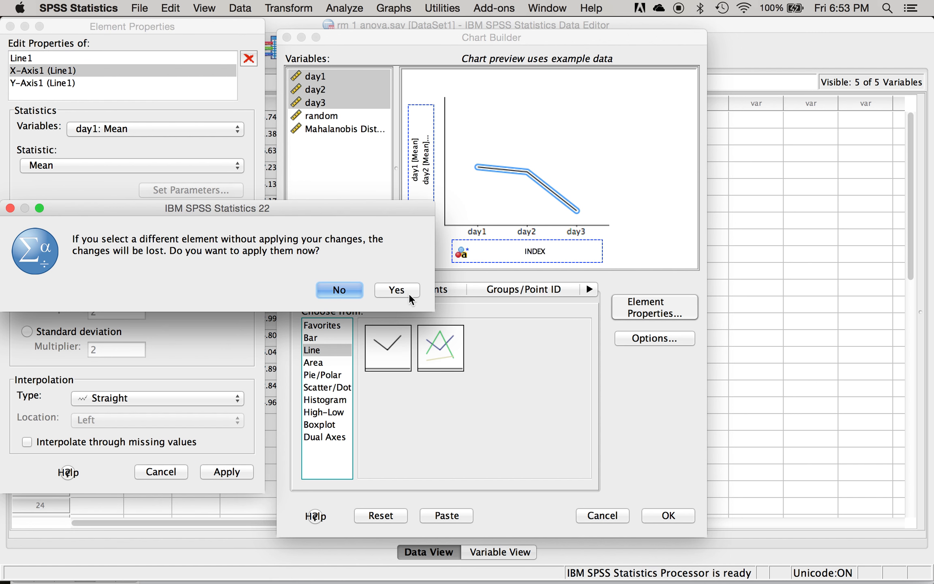
pyautogui.click(386, 290)
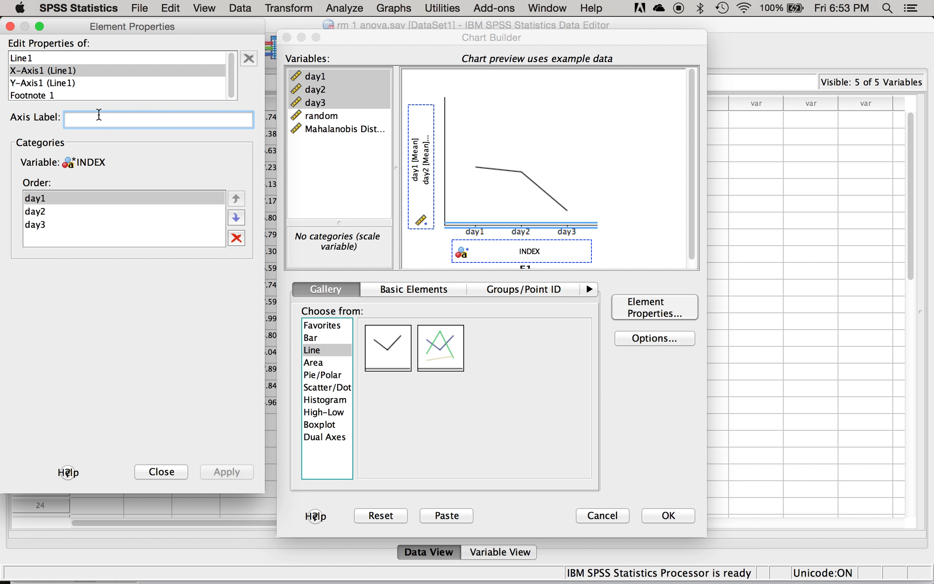
# - Set the x-axis label to "Exercise Type" and apply it
pyautogui.write('Exercise t')
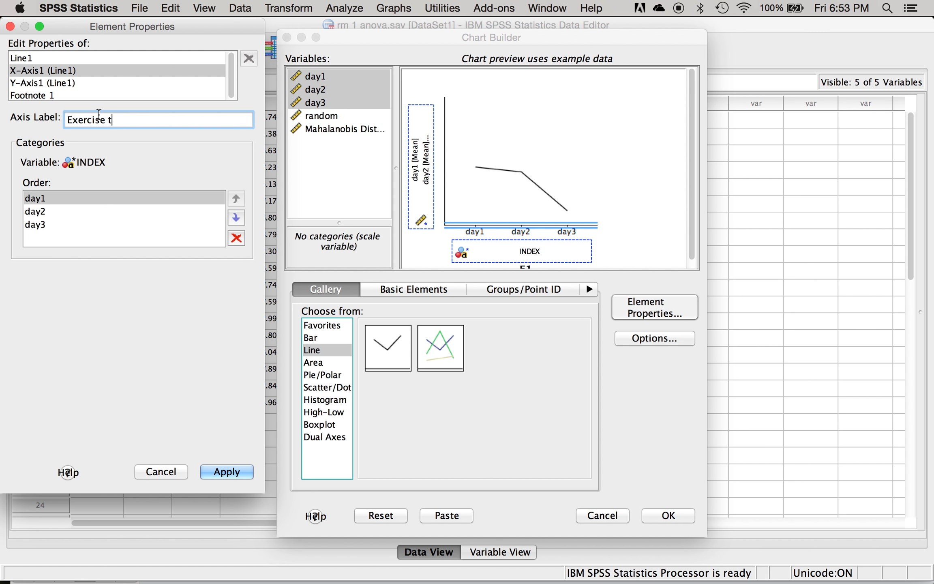
pyautogui.press('BackSpace')
pyautogui.write('Ty')
pyautogui.press('BackSpace')
pyautogui.write('ype')
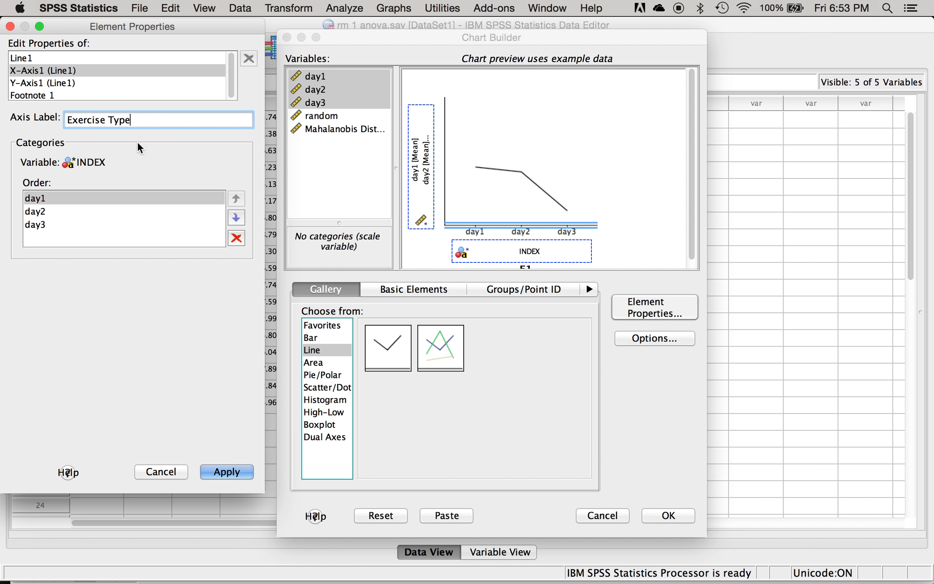
pyautogui.click(229, 473)
# - Set the y-axis label to "Average Heart Rate", keep the automatic scale range, and apply it
pyautogui.click(75, 83)
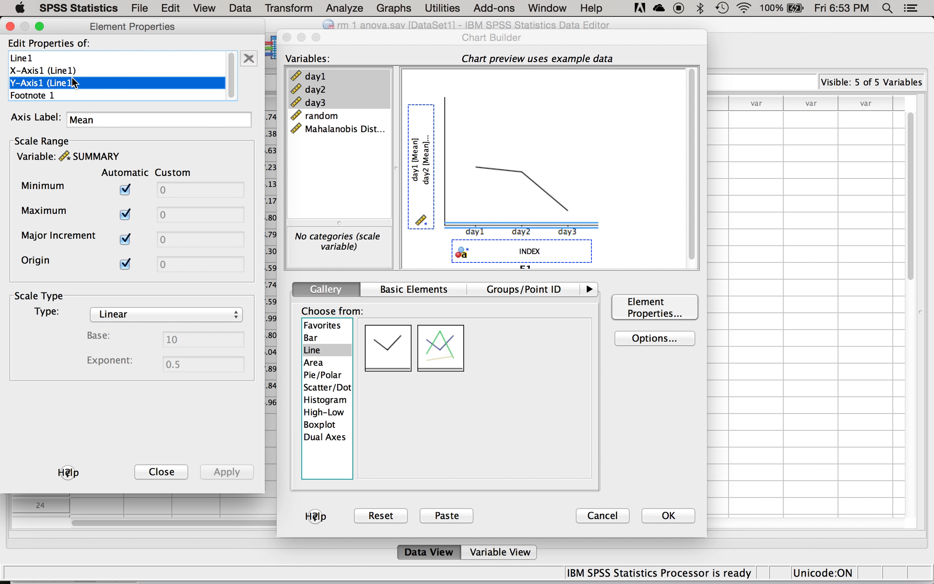
pyautogui.doubleClick(98, 121)
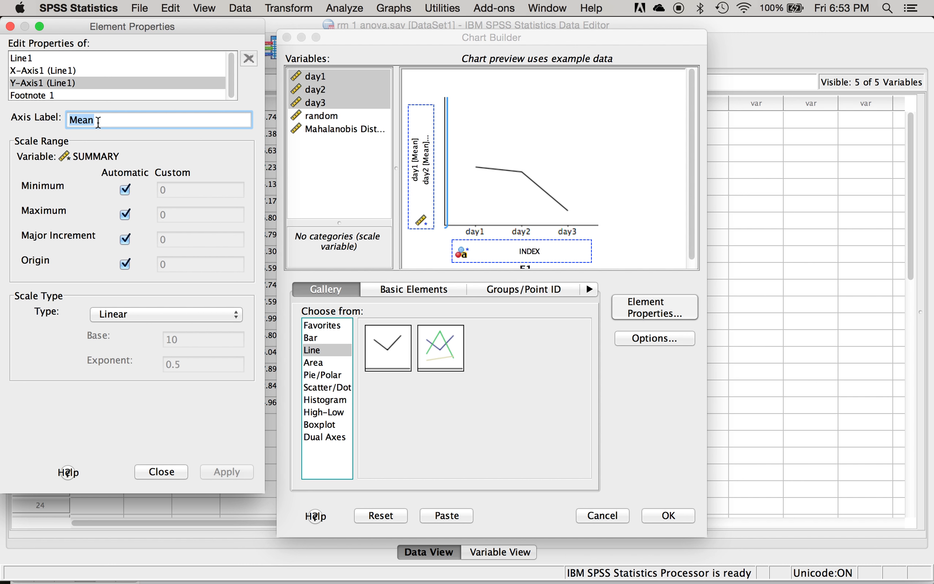
pyautogui.write('A')
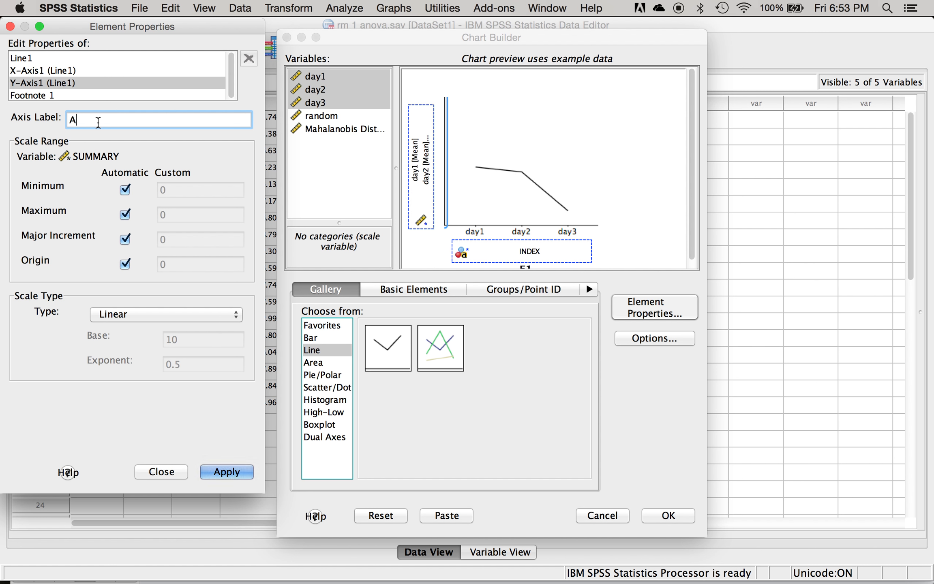
pyautogui.write('verage Hear')
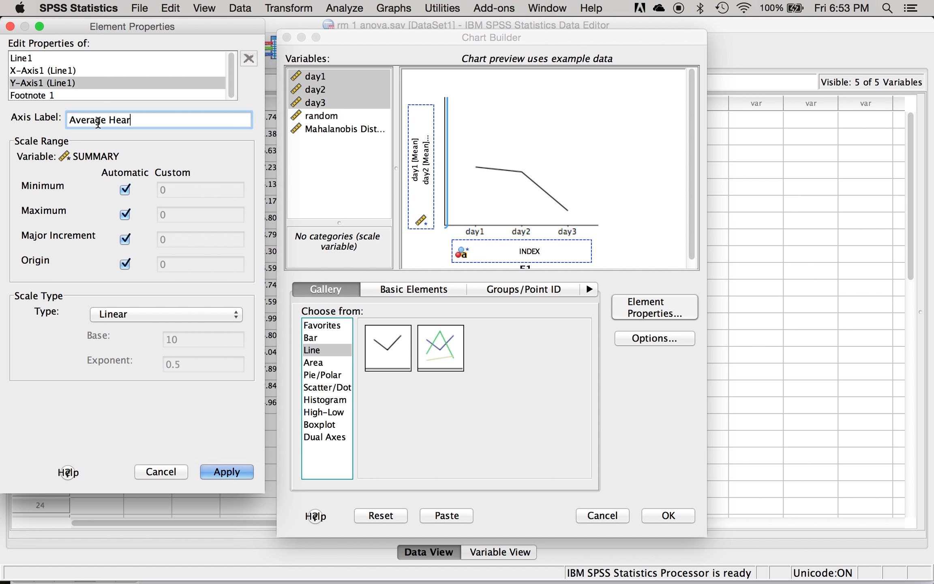
pyautogui.write('t Rate')
pyautogui.click(125, 189)
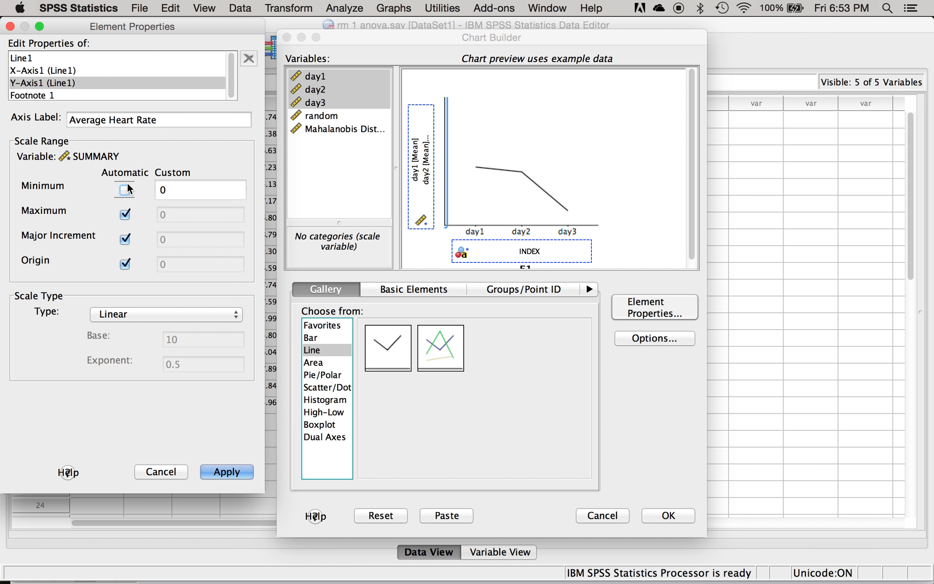
pyautogui.click(125, 189)
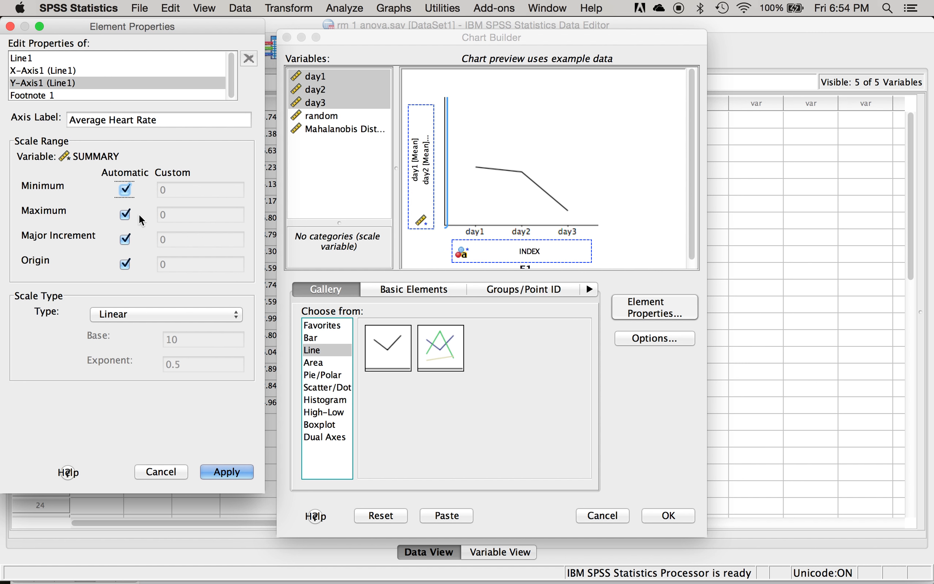
pyautogui.click(219, 471)
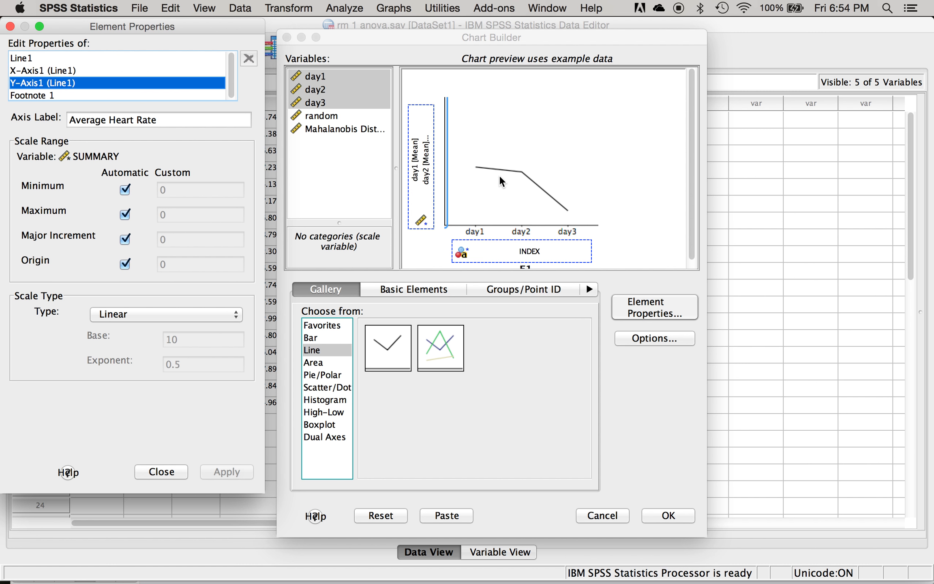
# - Apply 95% confidence interval error bars to Line1 and generate the line chart
pyautogui.click(54, 61)
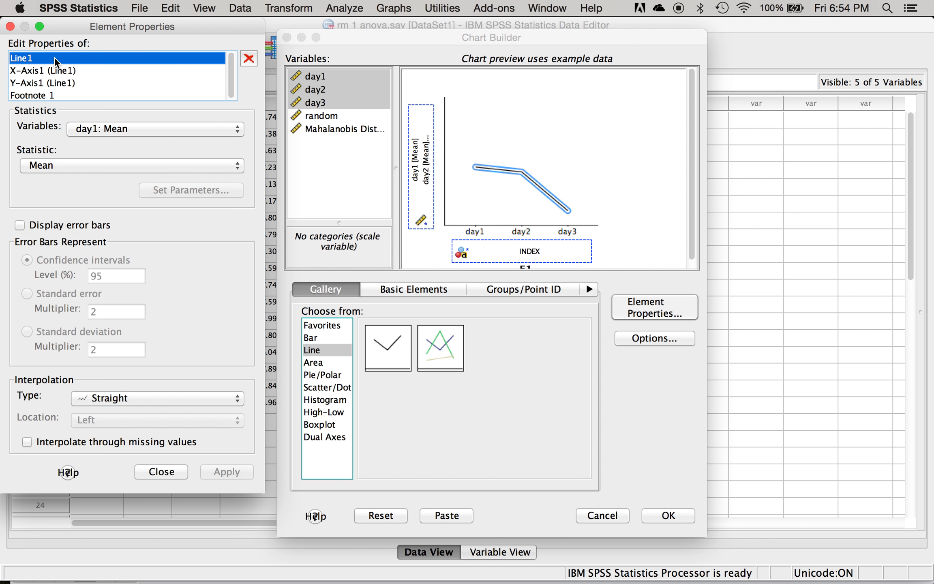
pyautogui.click(57, 225)
pyautogui.click(227, 472)
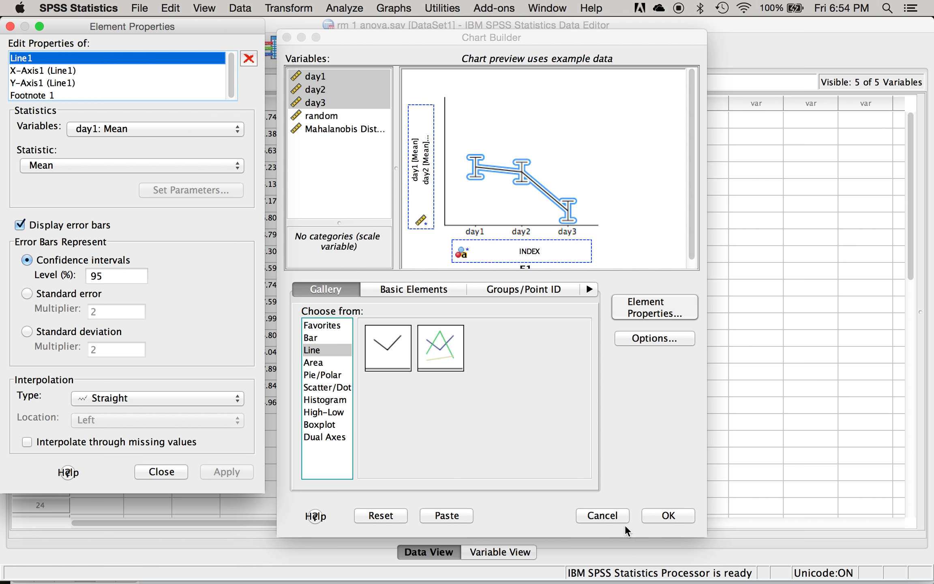
pyautogui.click(667, 515)
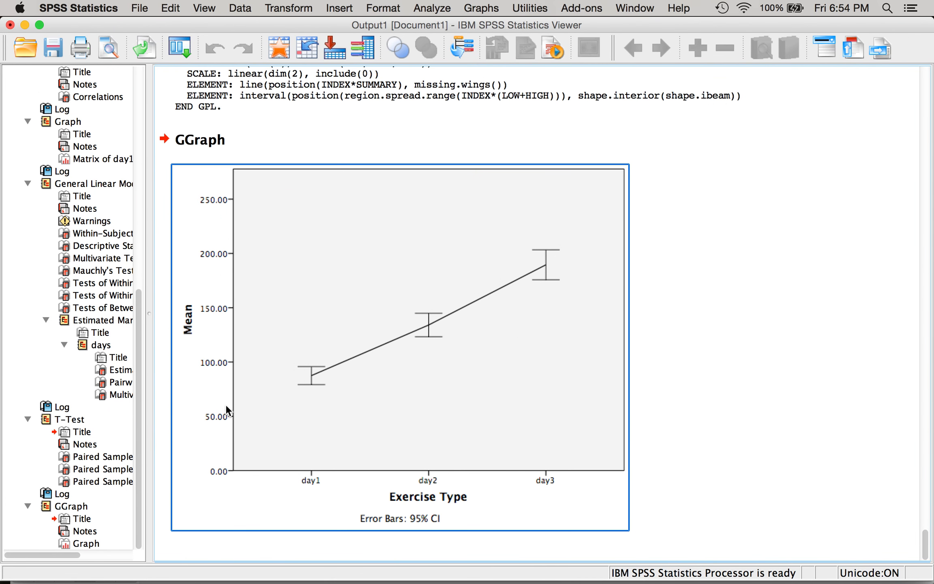
# - Open the new line graph in the Chart Editor and change its y-axis title to "Average Heart Rate"
pyautogui.click(190, 316)
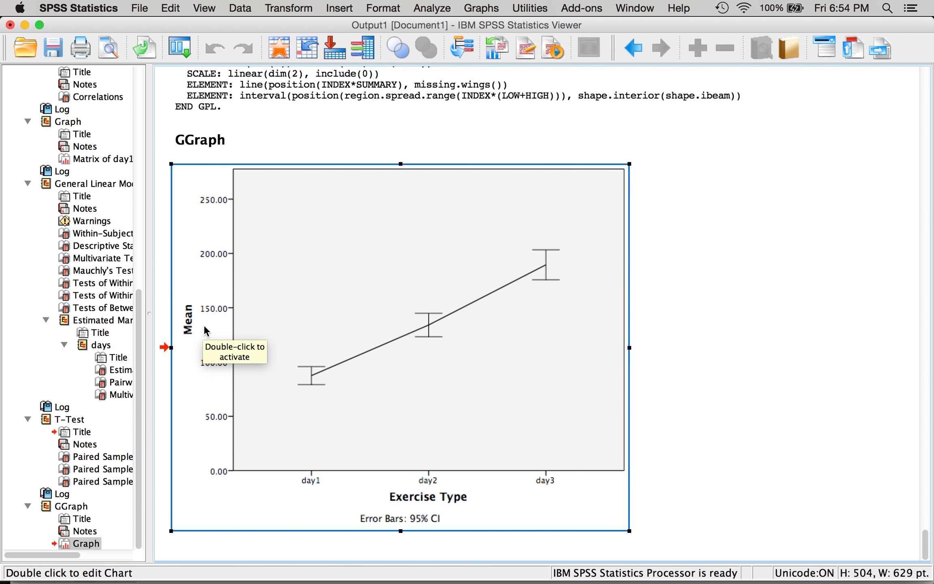
pyautogui.click(387, 308)
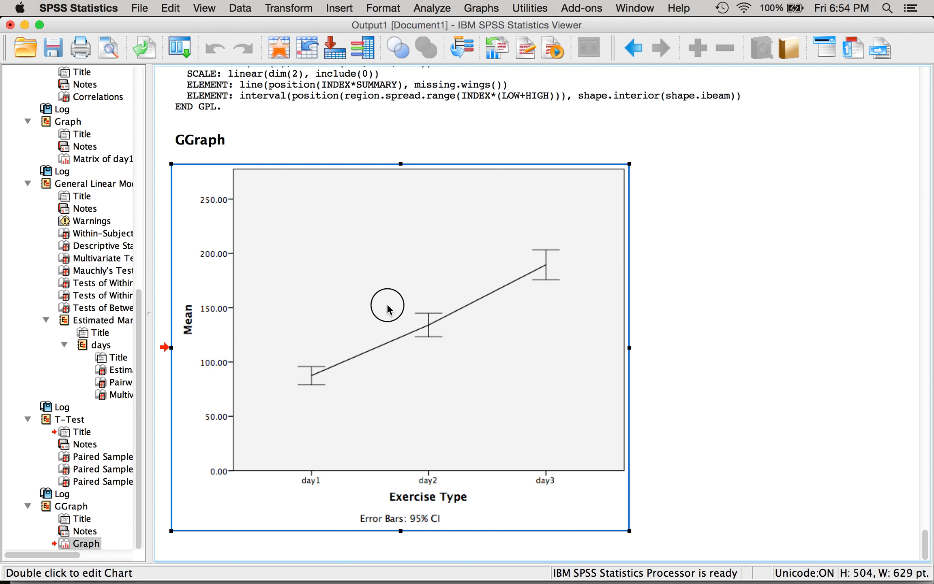
pyautogui.doubleClick(387, 308)
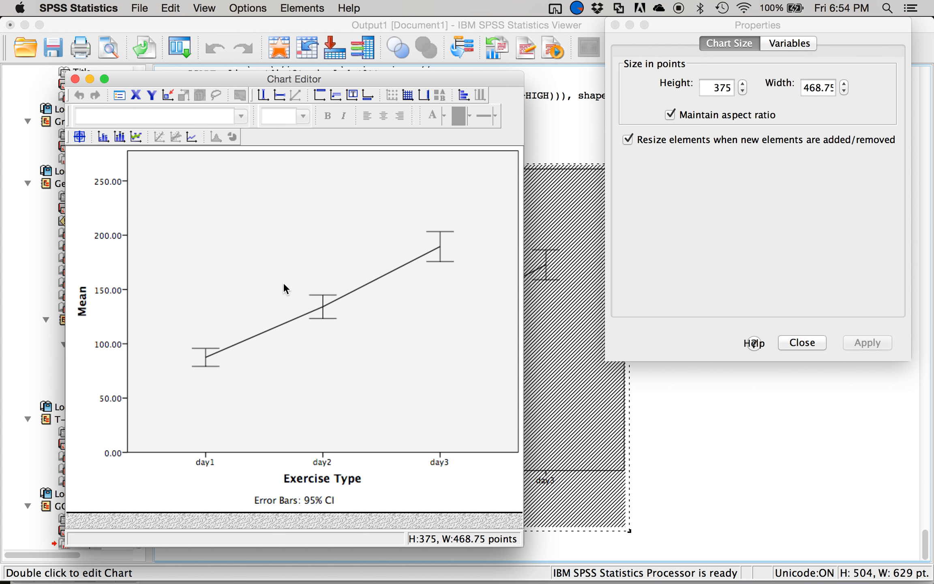
pyautogui.click(85, 289)
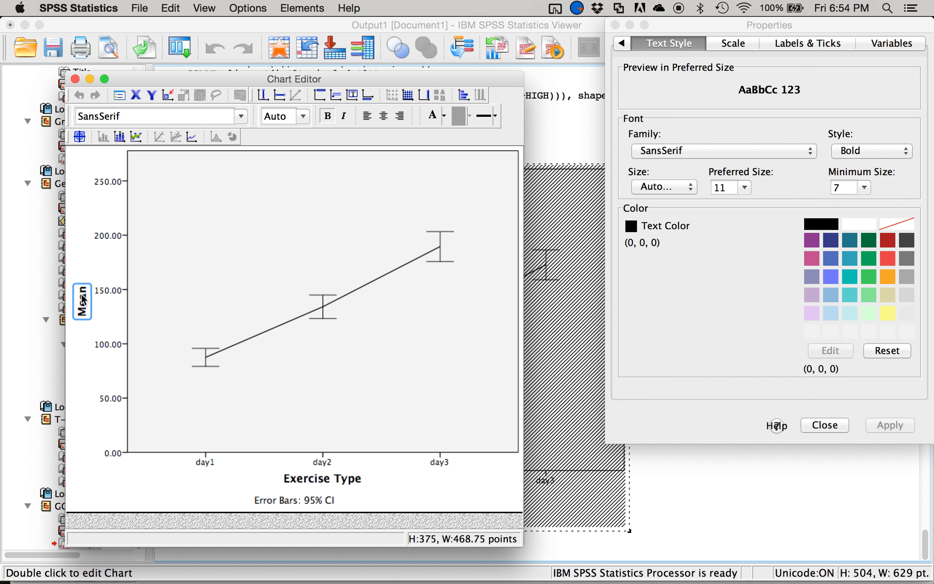
pyautogui.click(83, 296)
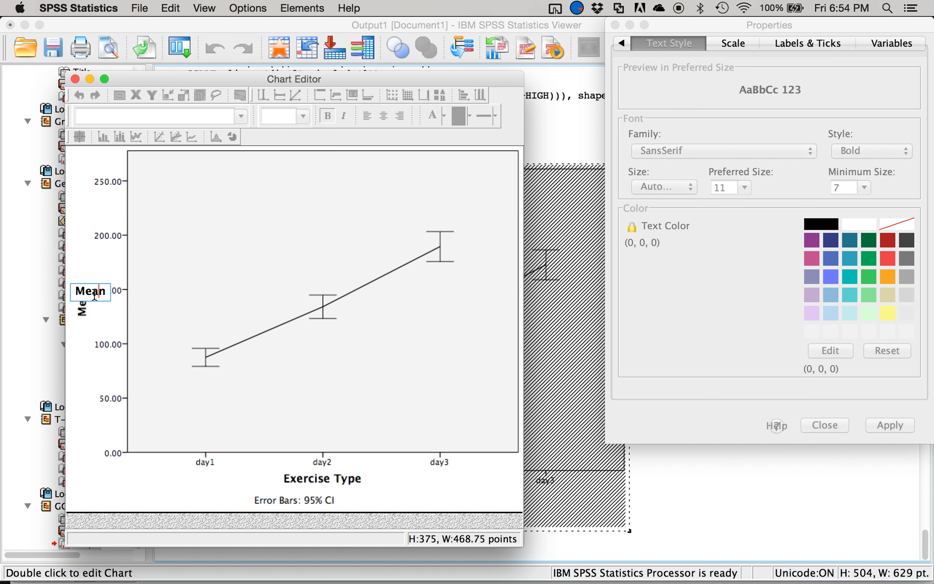
pyautogui.press('BackSpace')
pyautogui.press('BackSpace')
pyautogui.press('BackSpace')
pyautogui.press('BackSpace')
pyautogui.write('Average Hear')
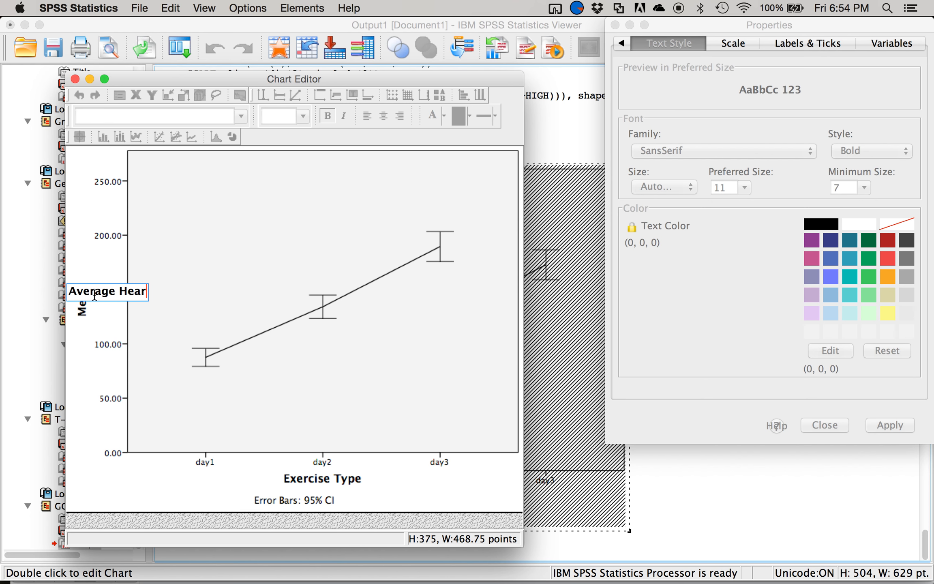
pyautogui.write('t Rate')
pyautogui.click(194, 471)
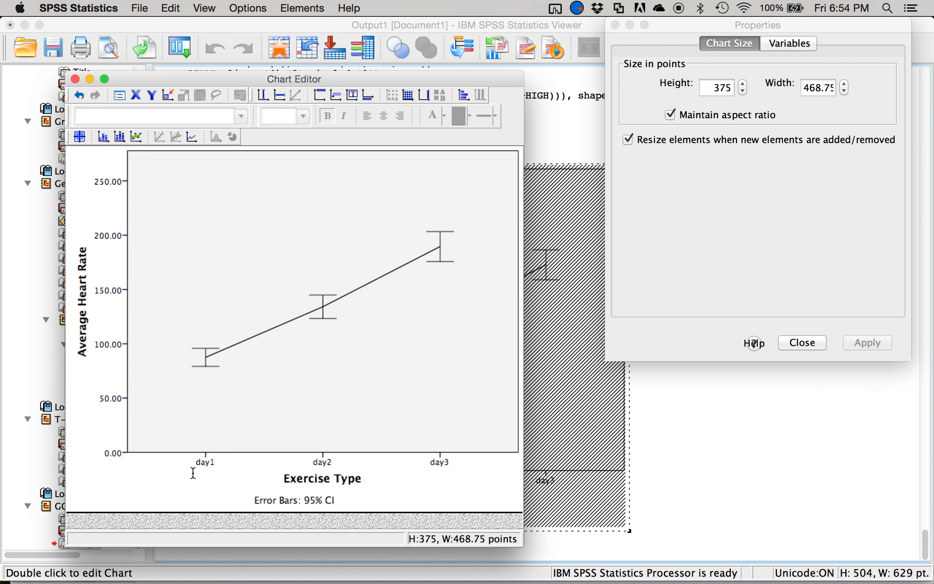
# - Rename the day1 category label on the line chart's x-axis to "At Rest"
pyautogui.click(206, 462)
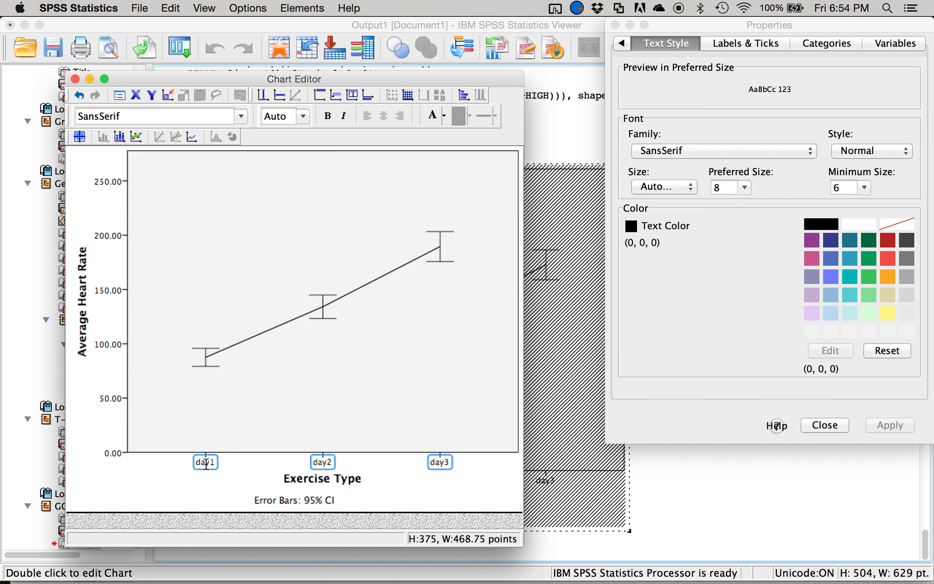
pyautogui.click(206, 462)
pyautogui.press('BackSpace')
pyautogui.press('BackSpace')
pyautogui.press('BackSpace')
pyautogui.press('BackSpace')
pyautogui.write('At Rest')
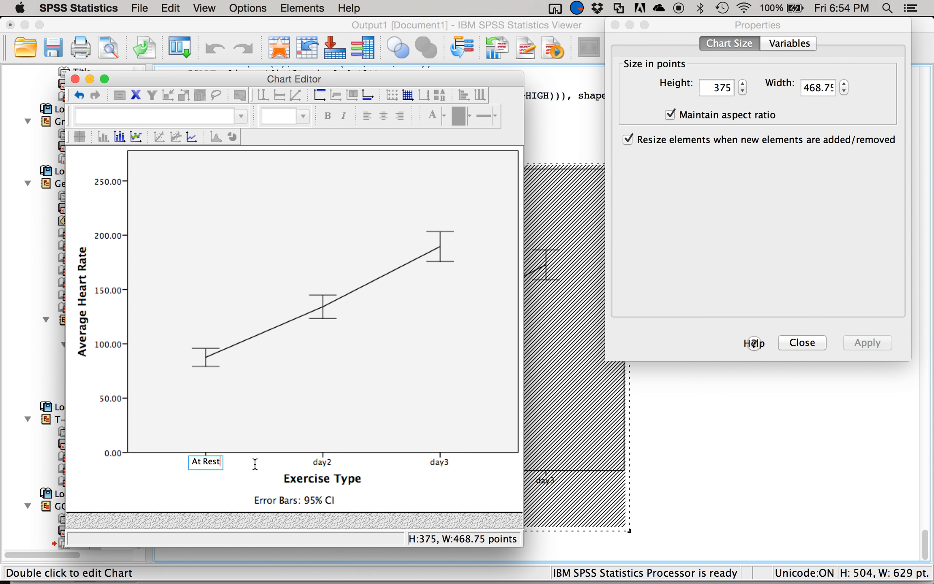
pyautogui.click(255, 465)
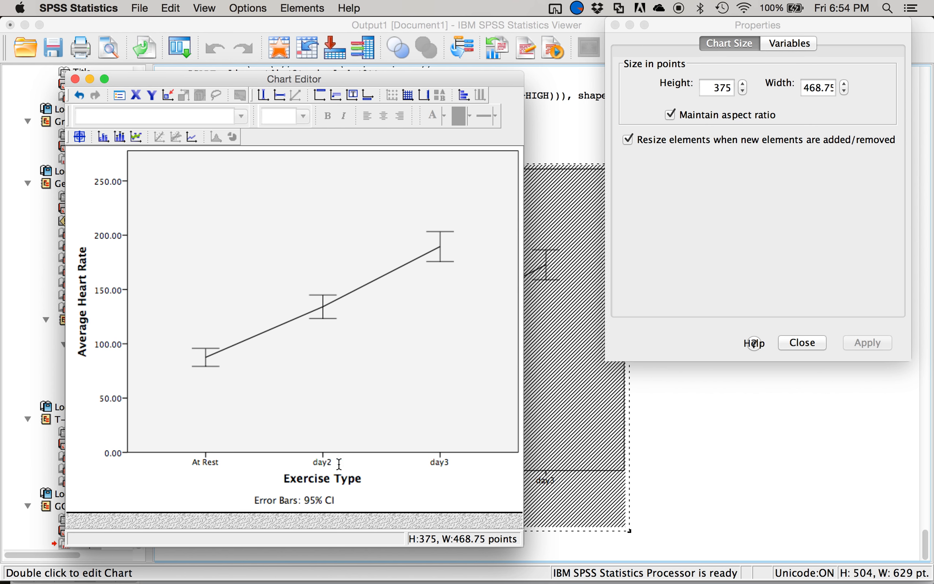
# - Rename the day2 category label on the x-axis to "Slow Jog"
pyautogui.click(326, 464)
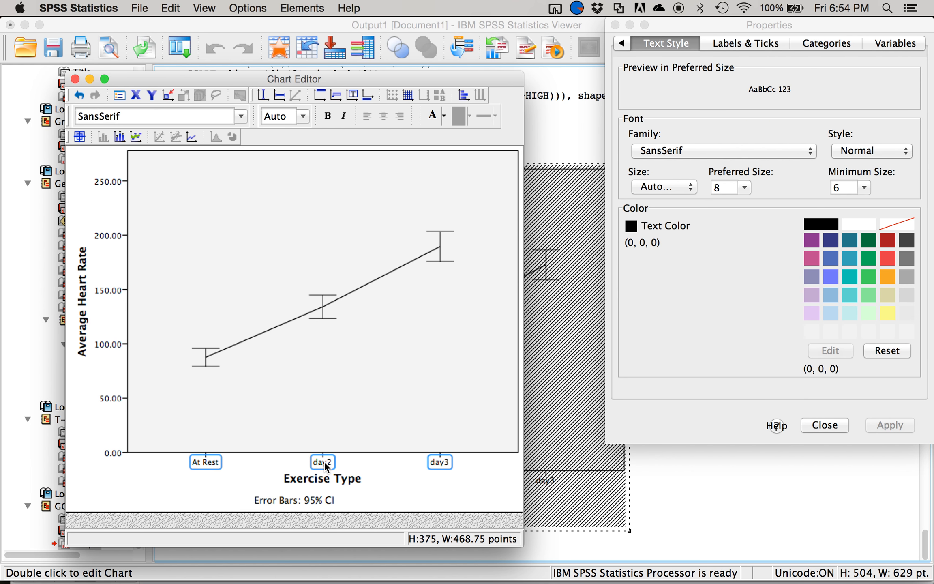
pyautogui.click(326, 464)
pyautogui.click(327, 463)
pyautogui.write('Slow Jog')
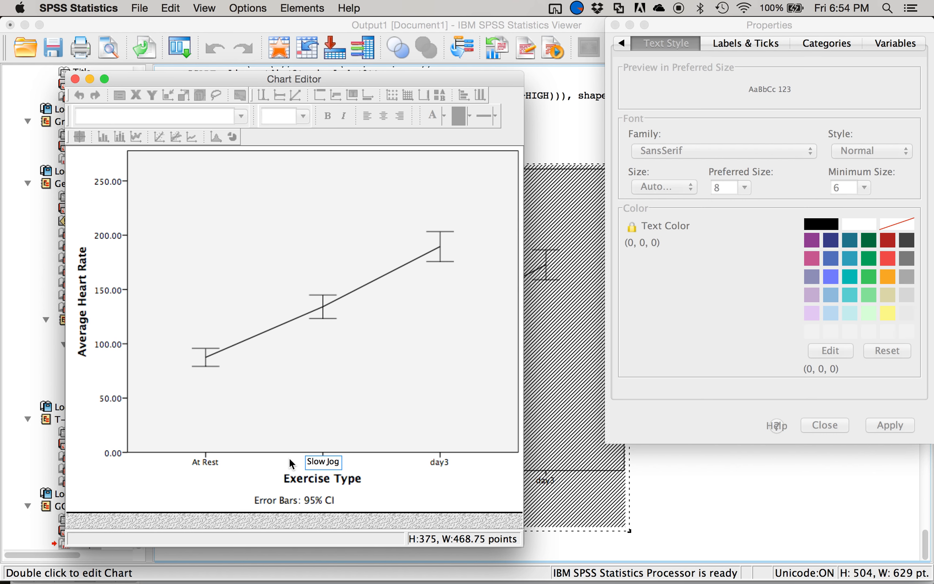
# - Rename the day3 category label to "Intense Cardio" and close the Chart Editor to return to the output
pyautogui.click(444, 458)
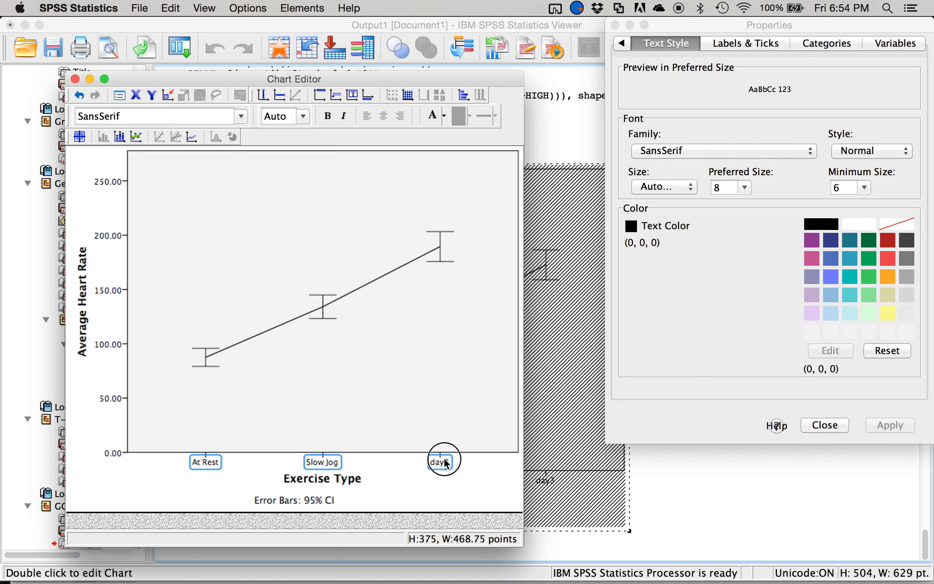
pyautogui.click(445, 461)
pyautogui.write('Int')
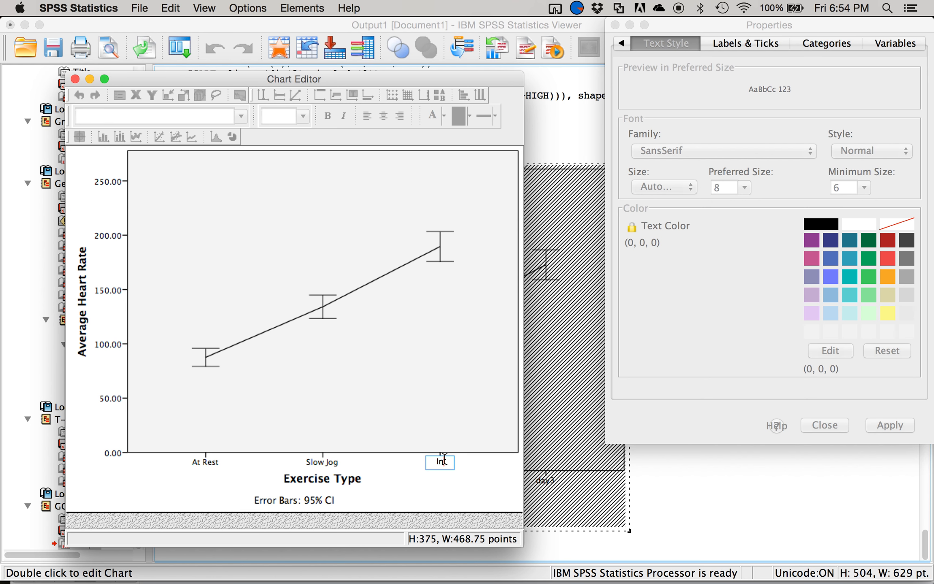
pyautogui.write('ense Cardio')
pyautogui.click(405, 419)
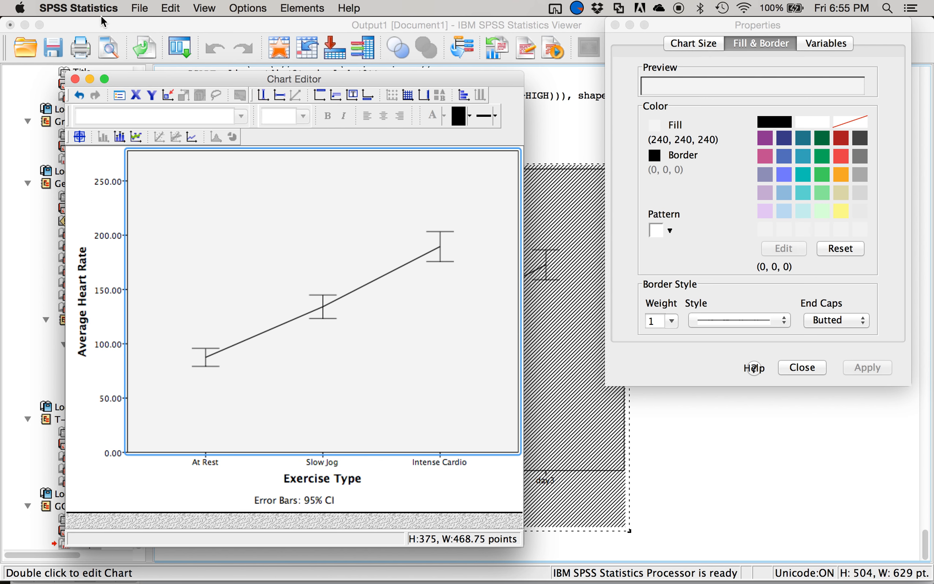
pyautogui.press('super+w')
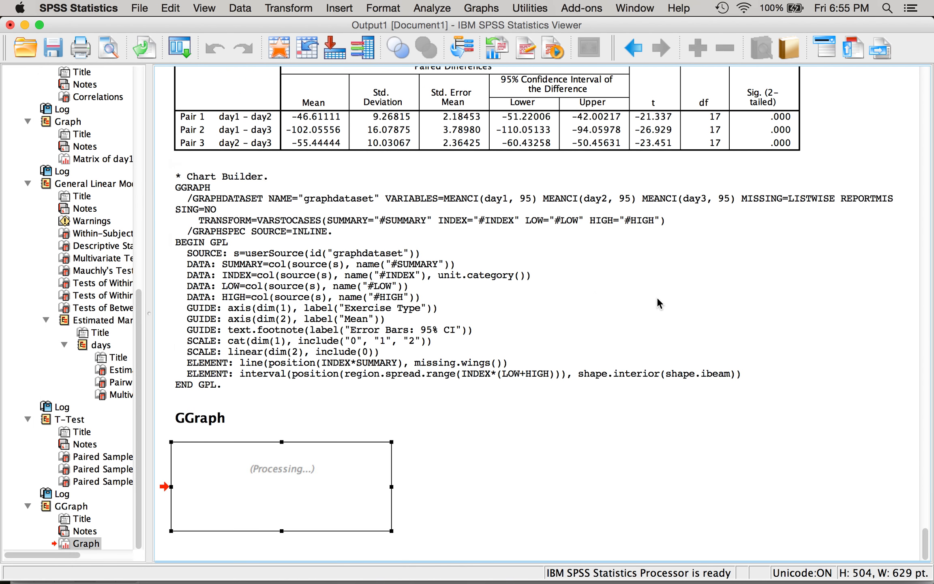
pyautogui.scroll(-7, 657, 298)
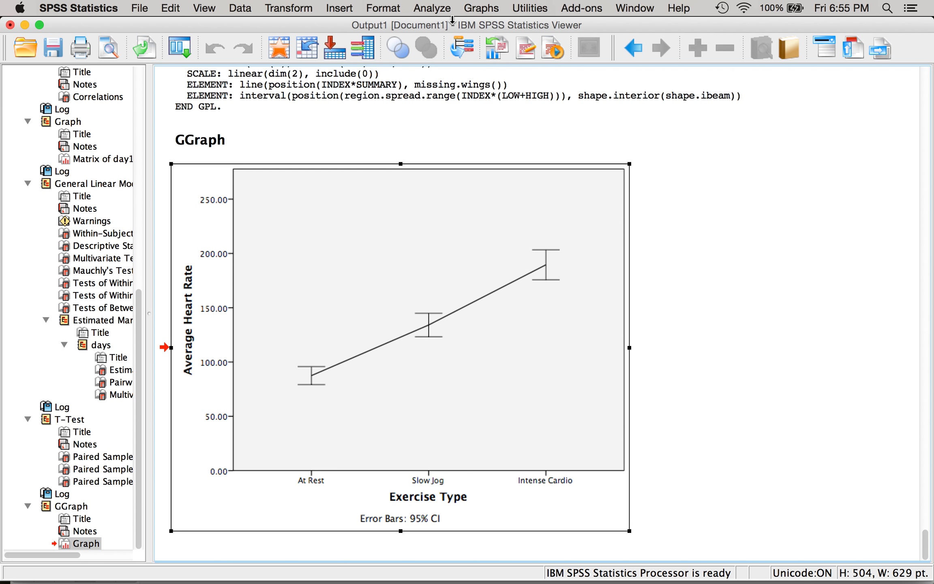
# - Reset the Chart Builder and start a new simple bar chart from the gallery
pyautogui.click(442, 11)
pyautogui.moveTo(484, 12)
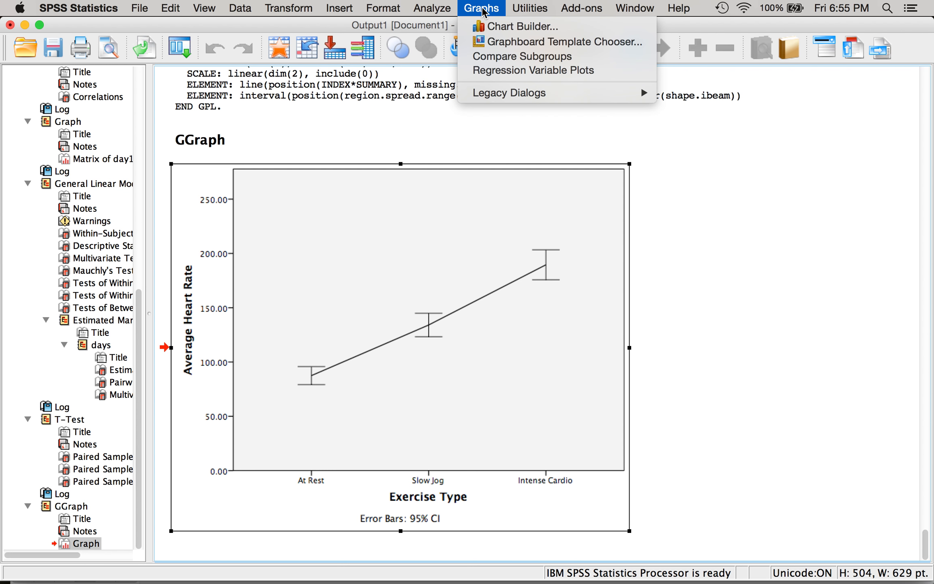
pyautogui.click(491, 27)
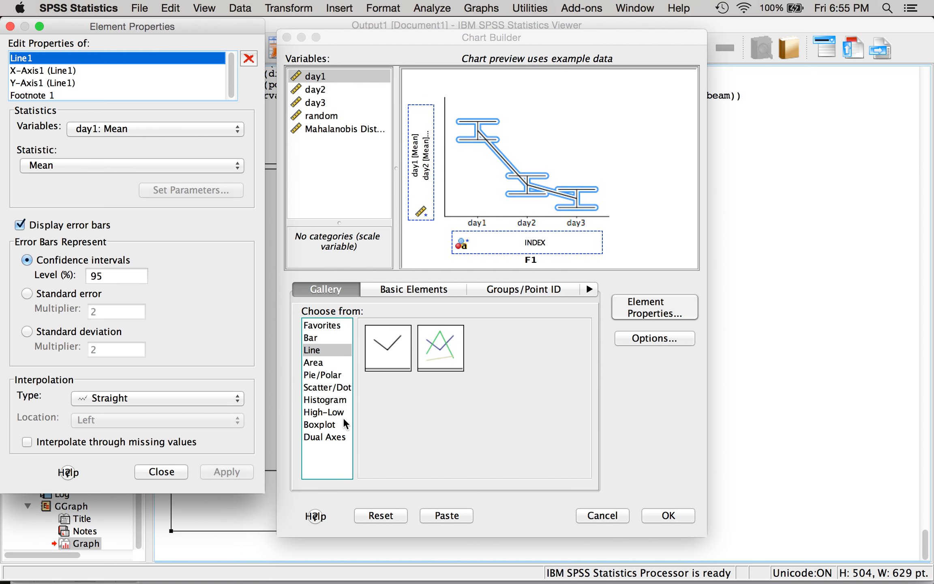
pyautogui.click(316, 340)
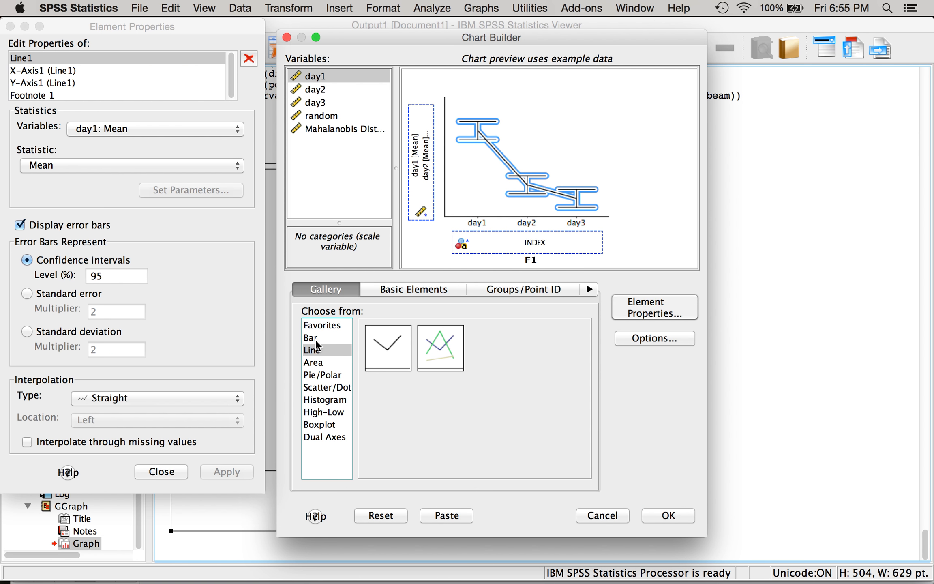
pyautogui.click(386, 517)
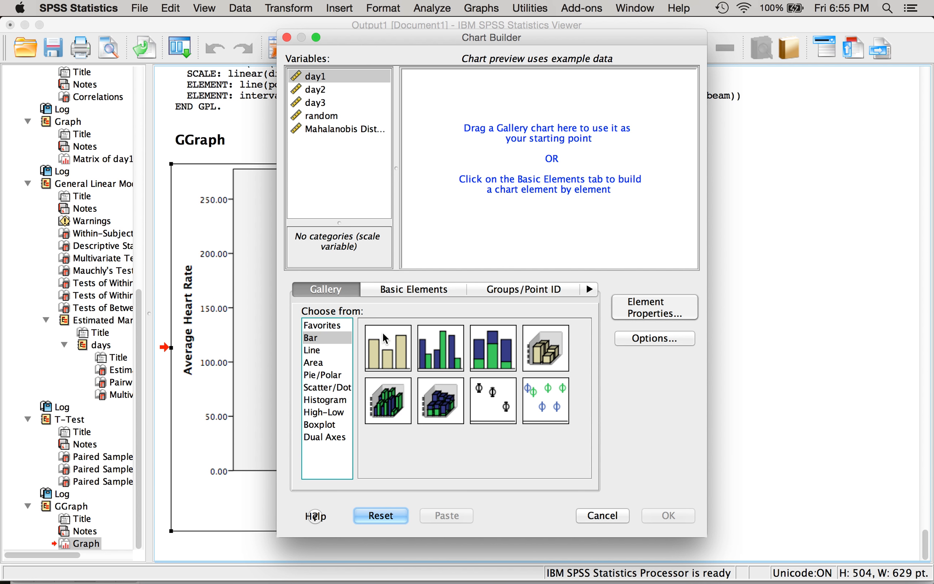
pyautogui.moveTo(380, 348); pyautogui.dragTo(514, 164)
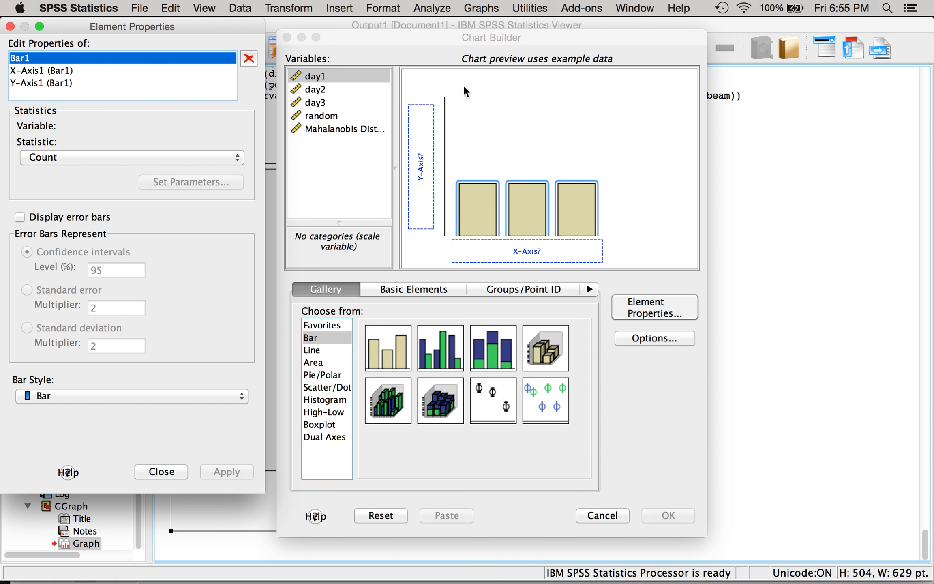
# - Assign day1, day2 and day3 together to the bar chart's y-axis and accept the summary group
pyautogui.click(343, 76)
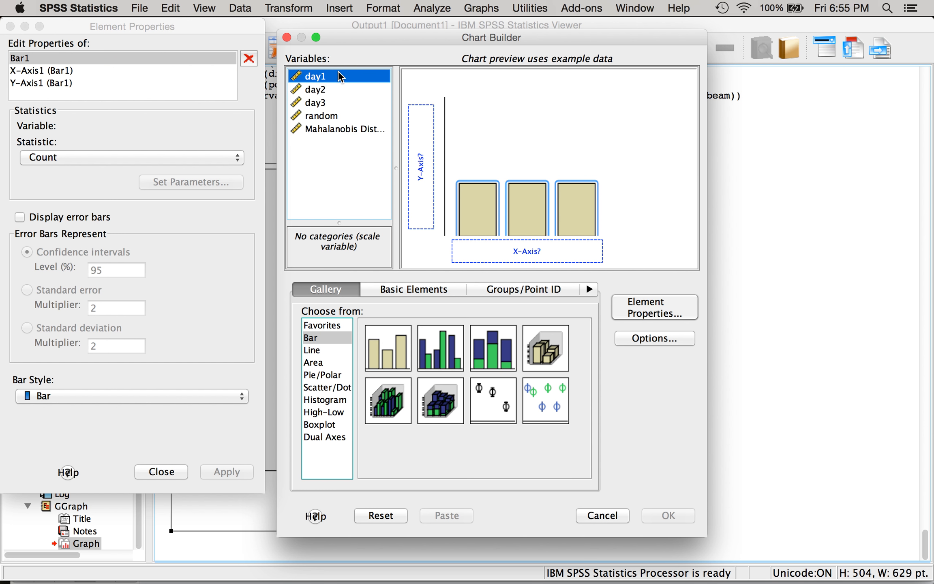
pyautogui.keyDown('shift'); pyautogui.click(327, 107); pyautogui.keyUp('shift')
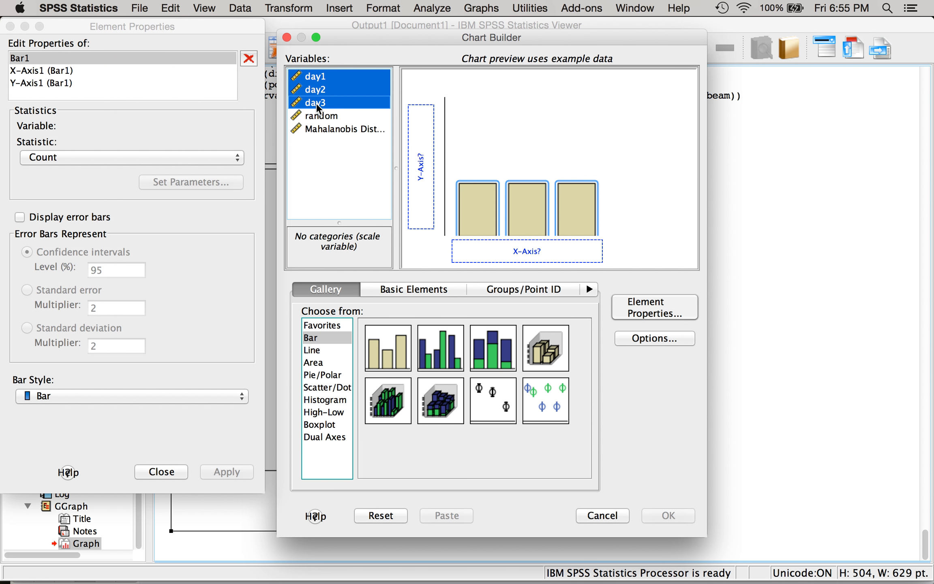
pyautogui.moveTo(325, 104); pyautogui.dragTo(408, 128)
pyautogui.click(338, 325)
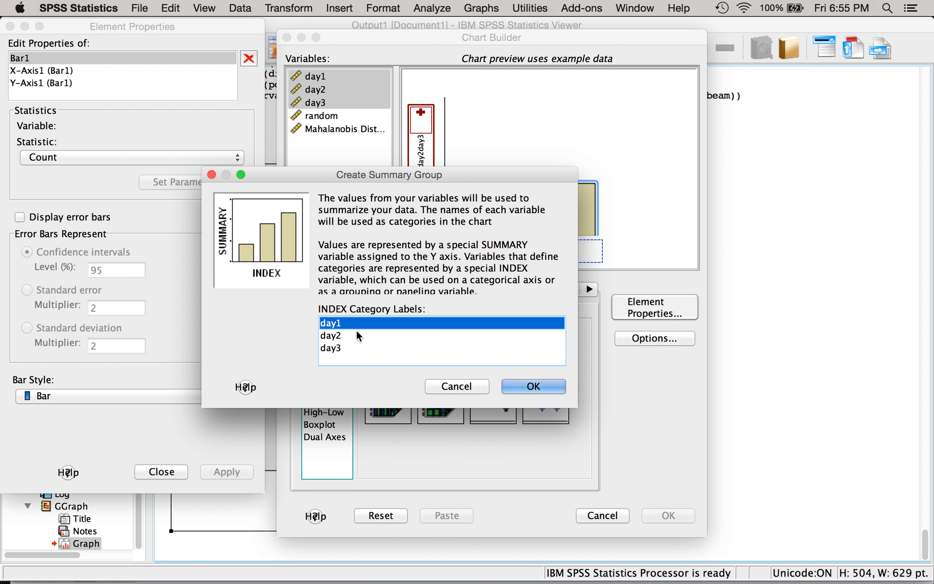
pyautogui.click(534, 387)
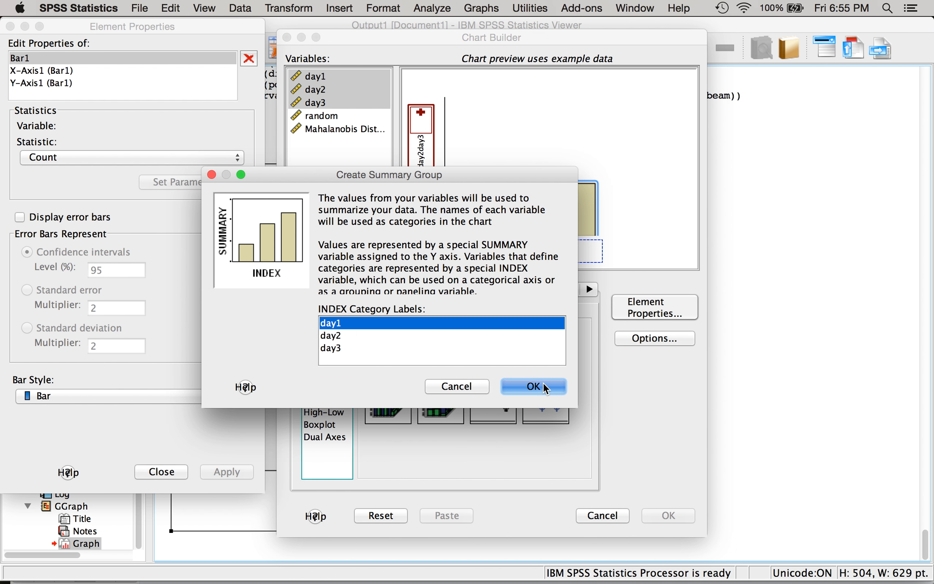
# - Apply 95% confidence interval error bars to Bar1 and generate the bar chart
pyautogui.click(73, 225)
pyautogui.click(226, 472)
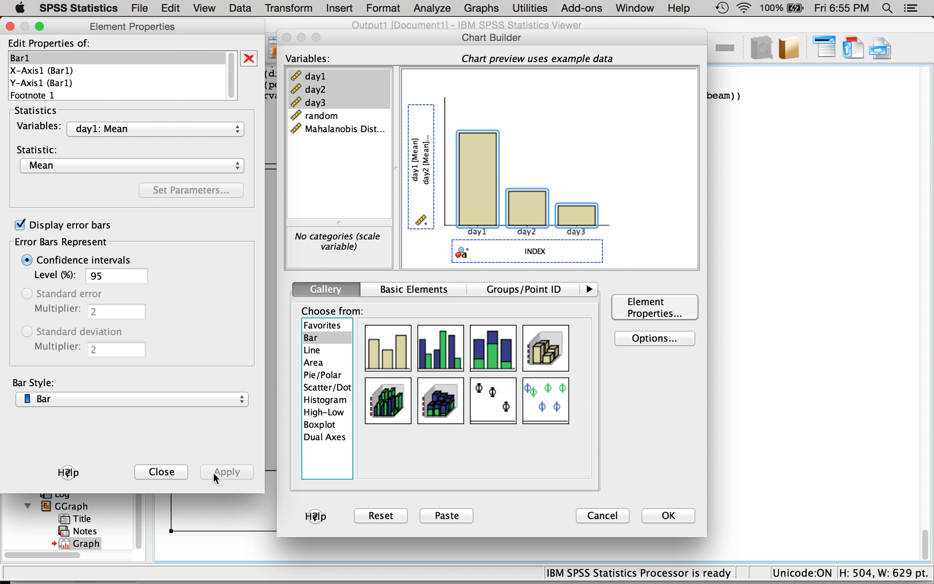
pyautogui.click(667, 520)
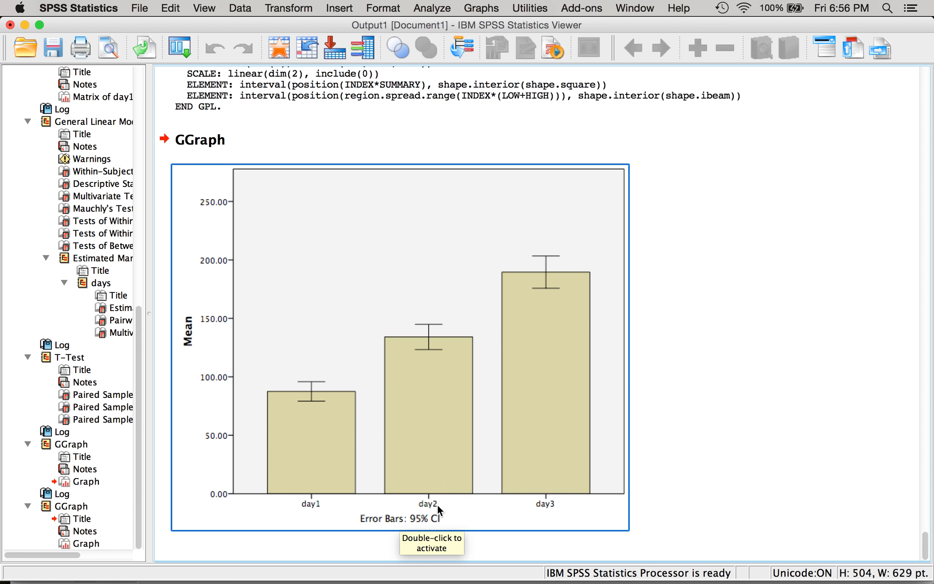
# - Open the new bar chart in the Chart Editor
pyautogui.scroll(10, 438, 504)
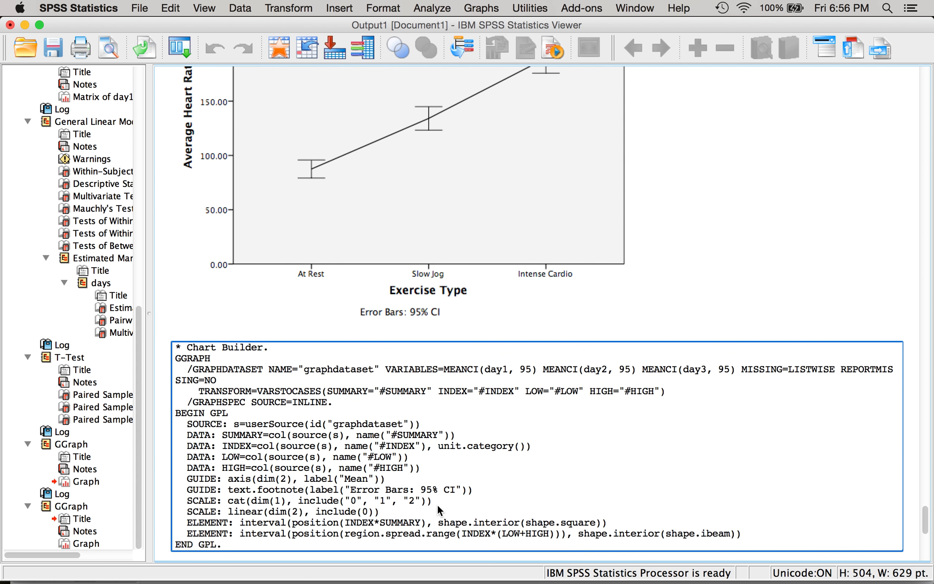
pyautogui.scroll(-10, 438, 505)
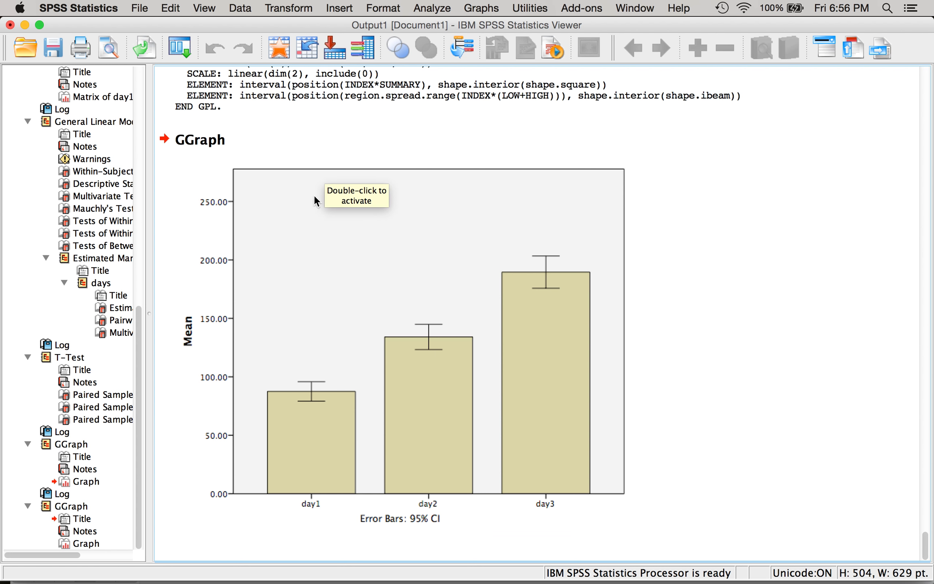
pyautogui.doubleClick(306, 251)
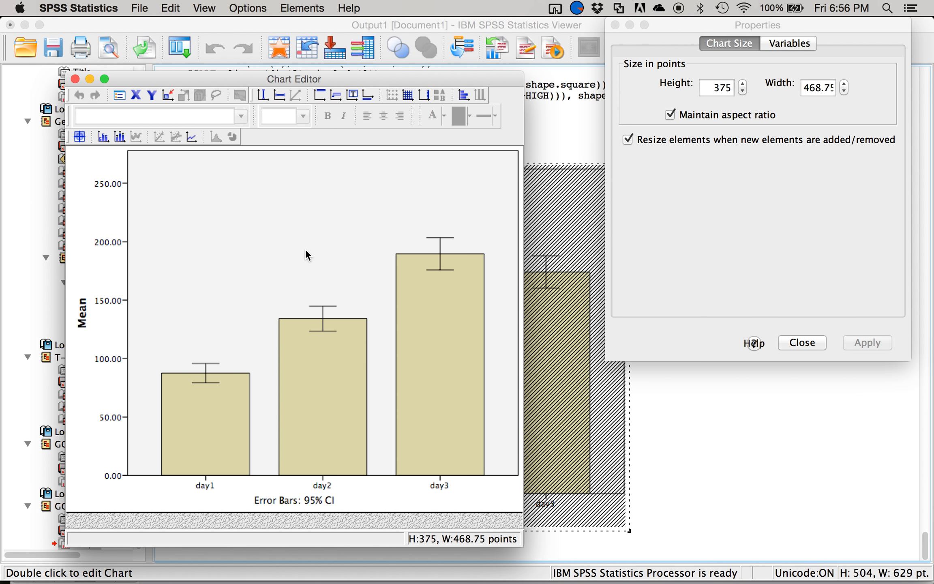
pyautogui.click(137, 94)
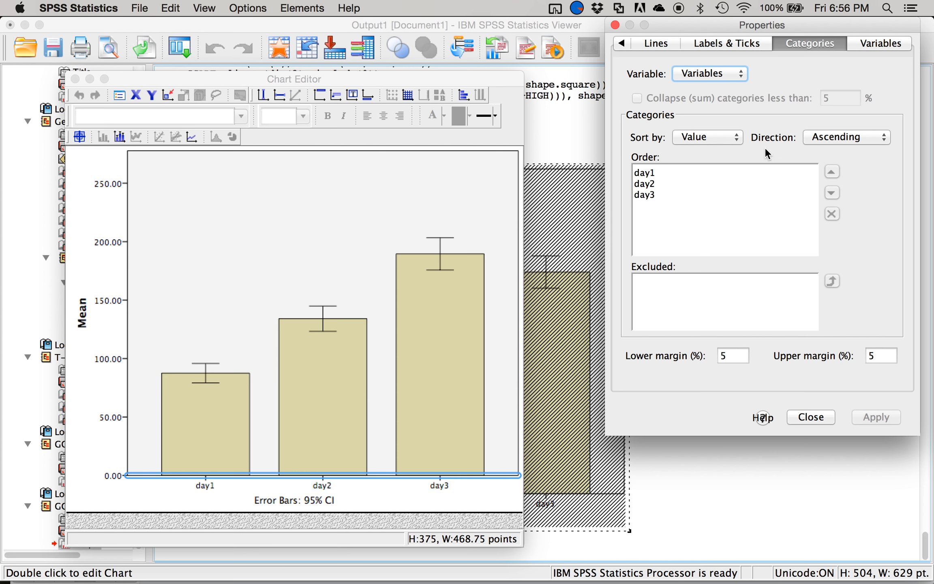
pyautogui.click(732, 45)
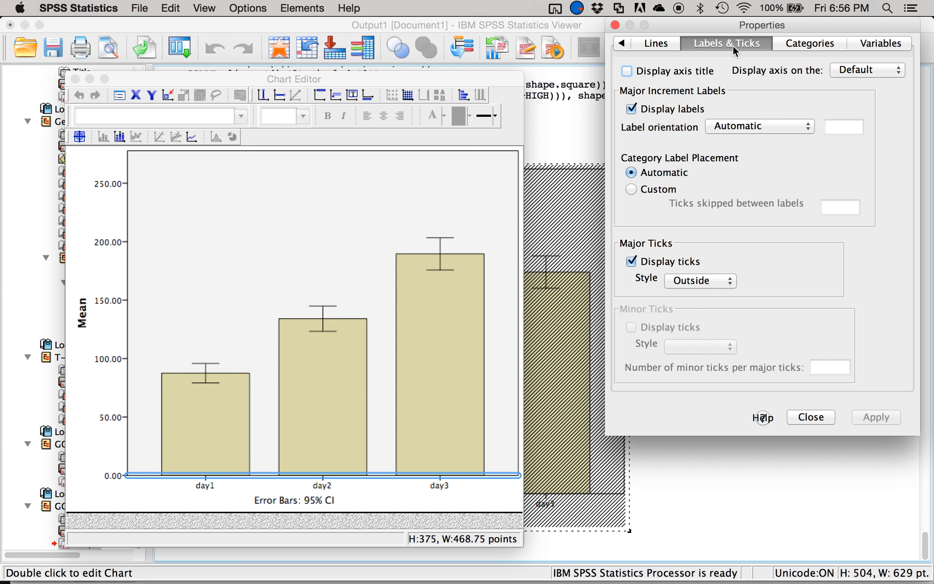
pyautogui.click(670, 71)
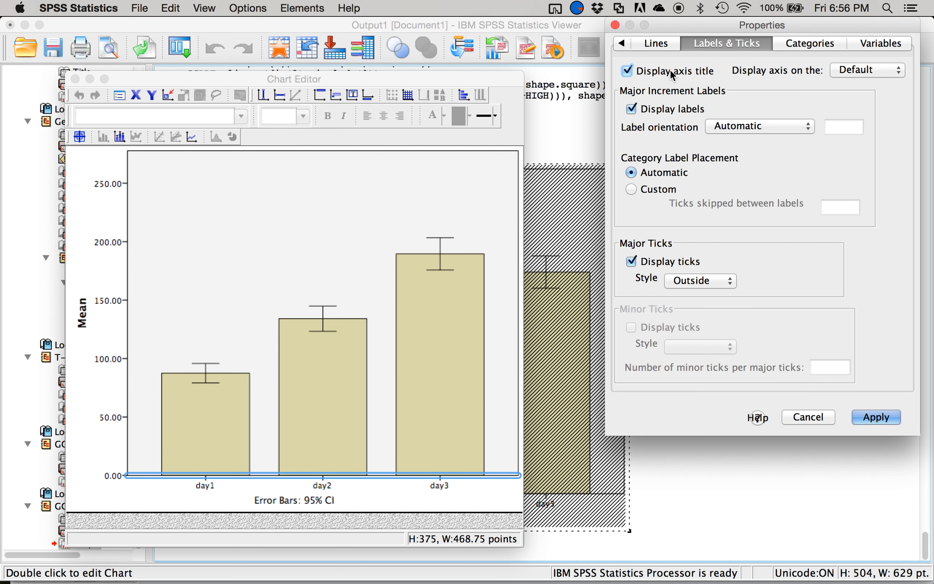
pyautogui.click(801, 416)
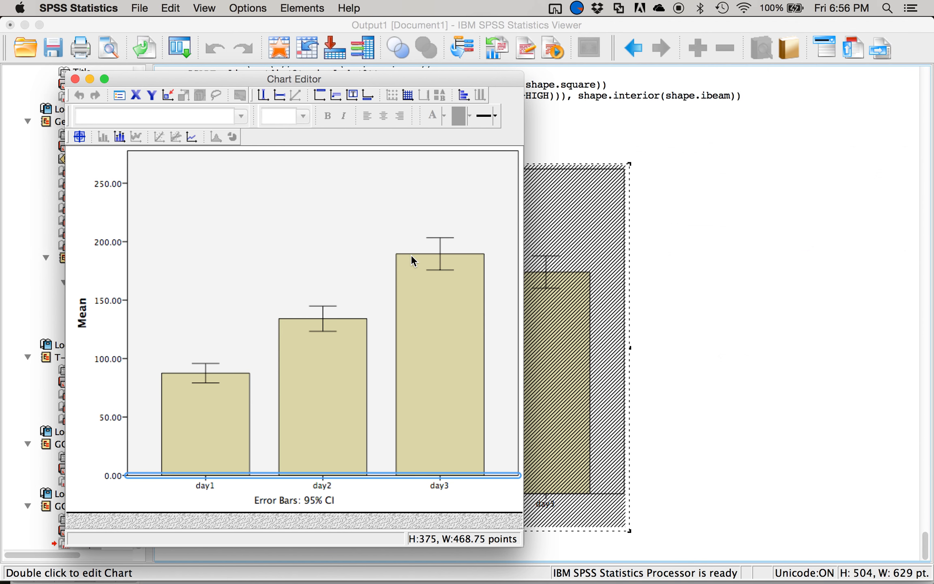
# - Display an axis title on the bar chart's x-axis and apply it
pyautogui.click(134, 95)
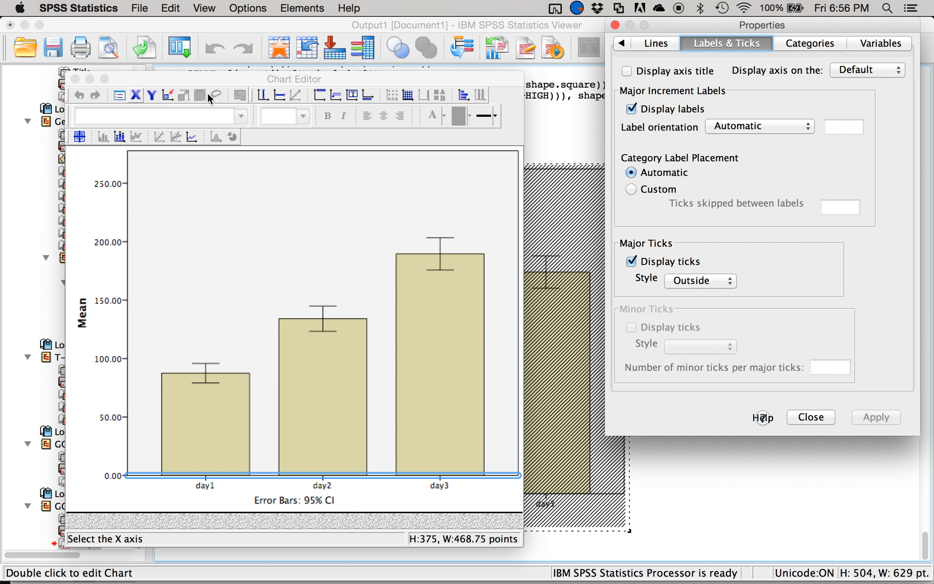
pyautogui.click(796, 43)
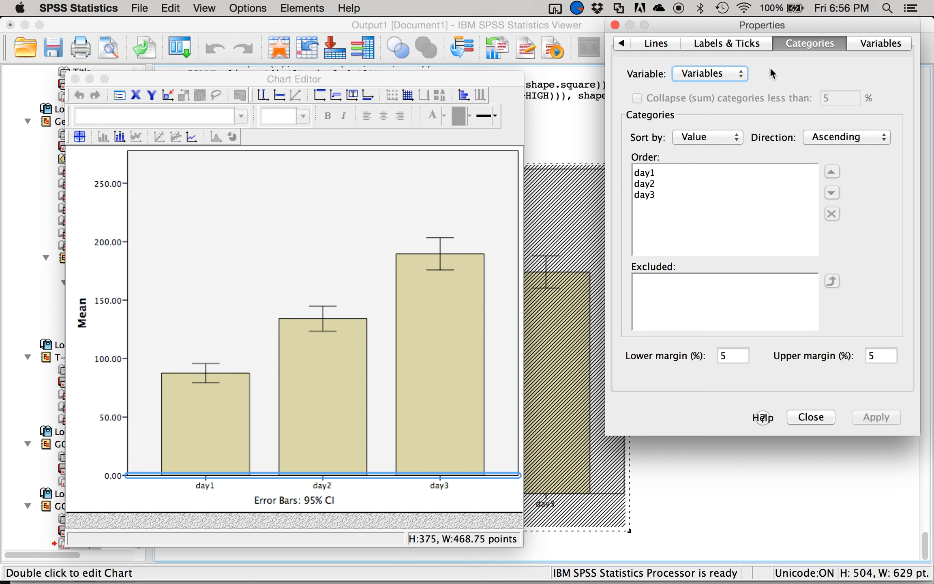
pyautogui.click(726, 40)
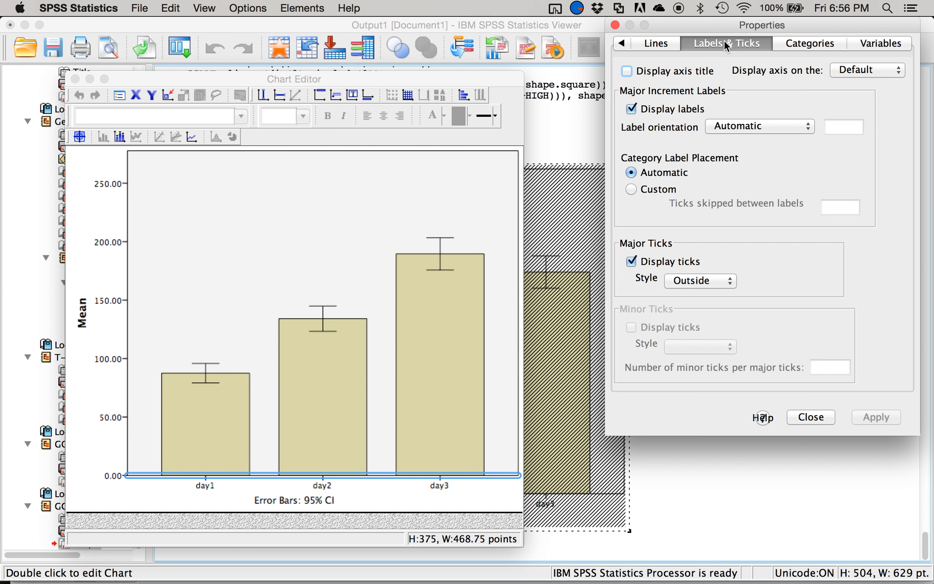
pyautogui.click(673, 70)
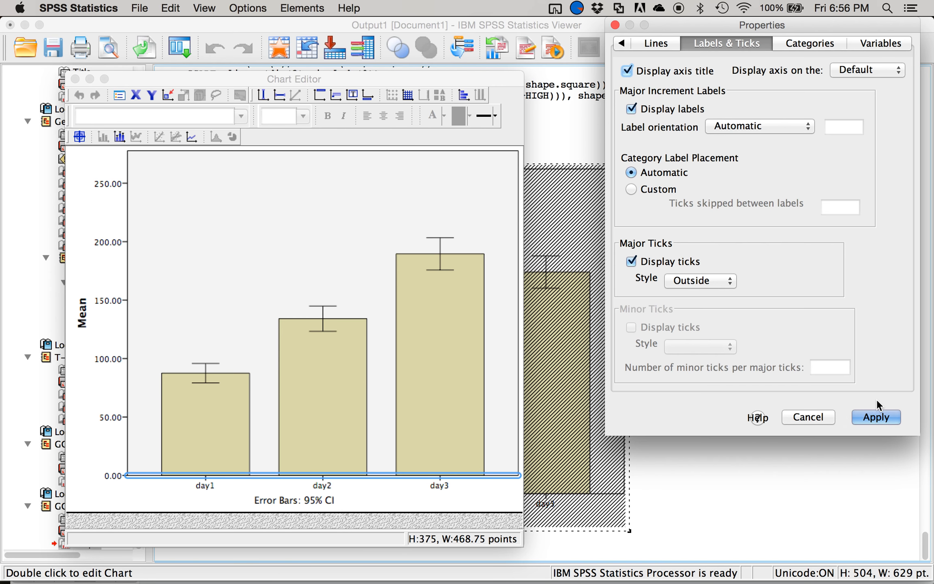
pyautogui.click(877, 417)
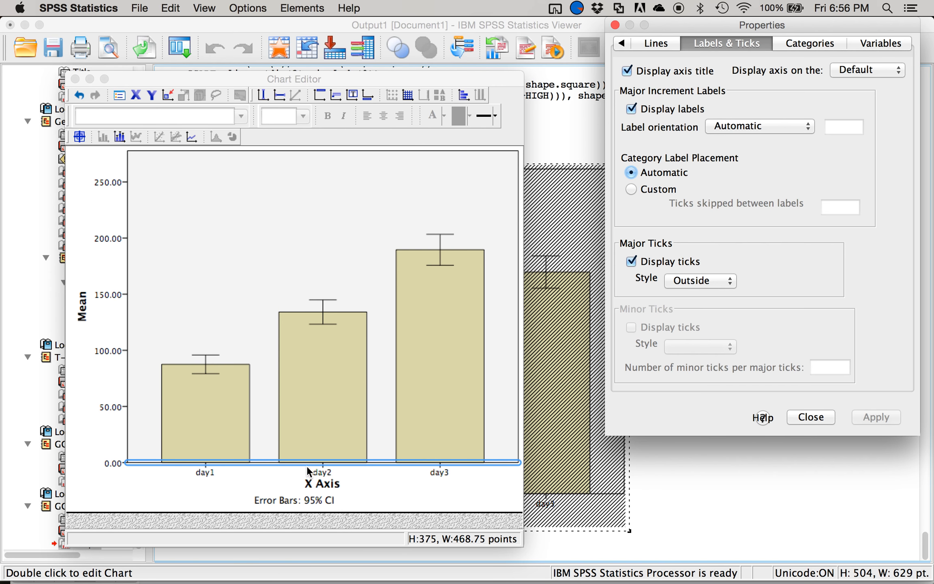
# - Replace the bar chart's x-axis title text with "Exercise Type"
pyautogui.click(324, 486)
pyautogui.click(325, 485)
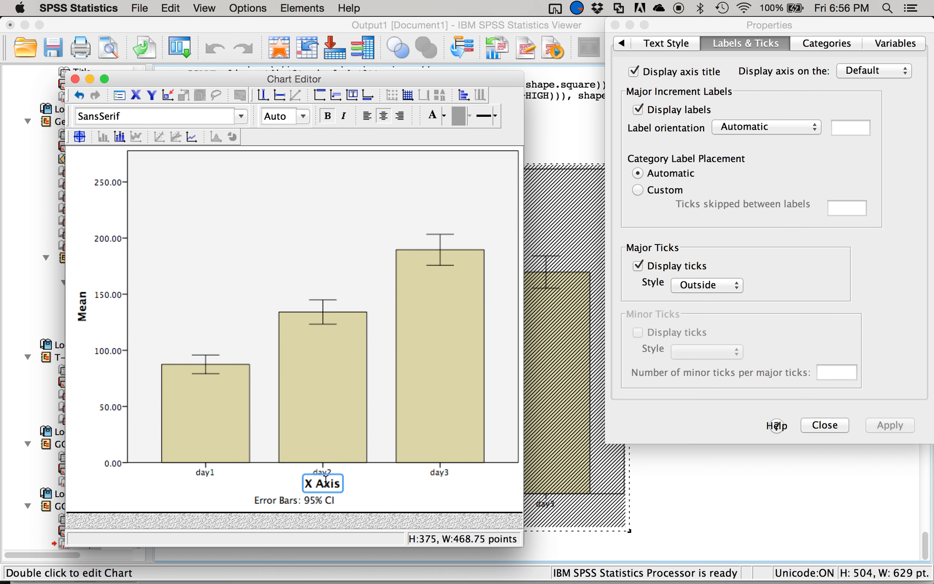
pyautogui.click(326, 483)
pyautogui.press('super+a')
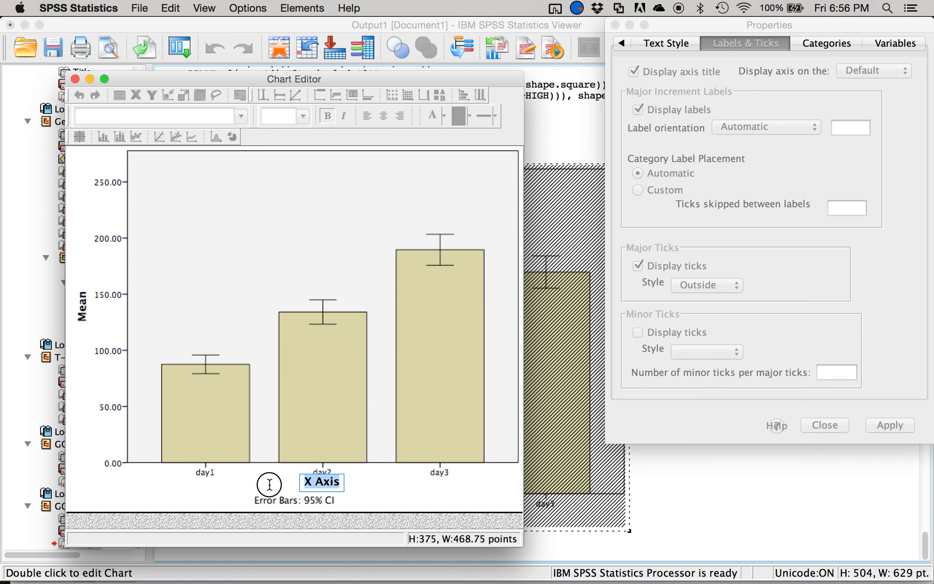
pyautogui.write('Exercise TYpe')
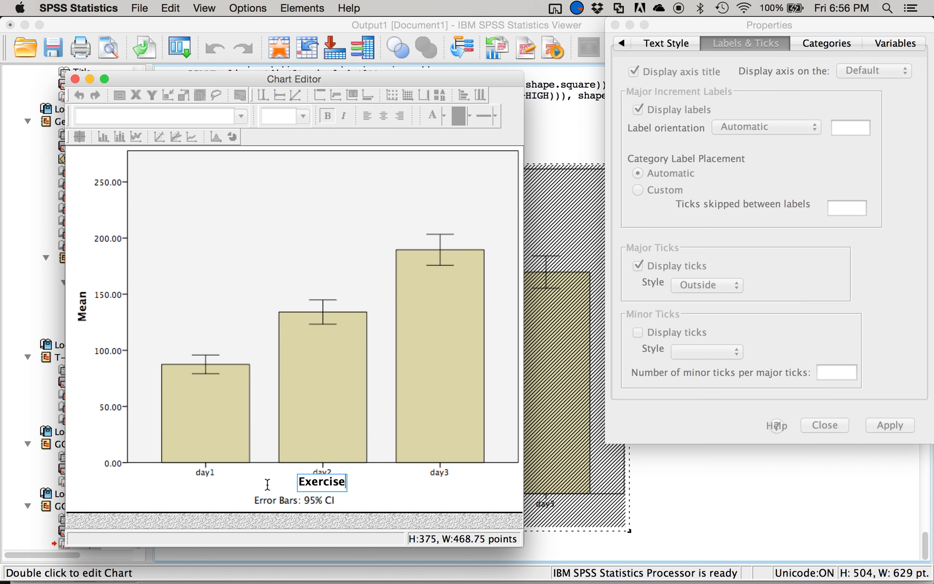
pyautogui.press('BackSpace')
pyautogui.press('BackSpace')
pyautogui.press('BackSpace')
pyautogui.write('ype')
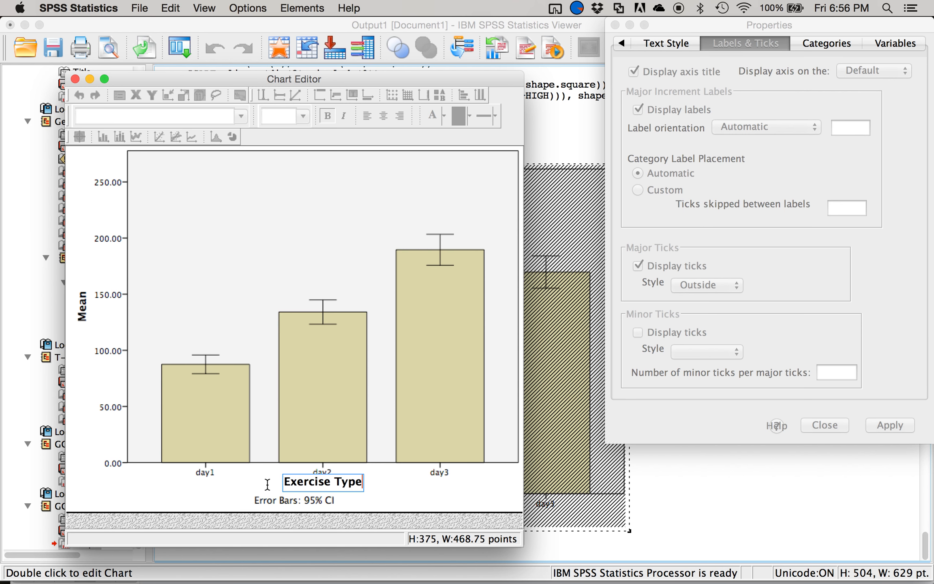
pyautogui.click(374, 481)
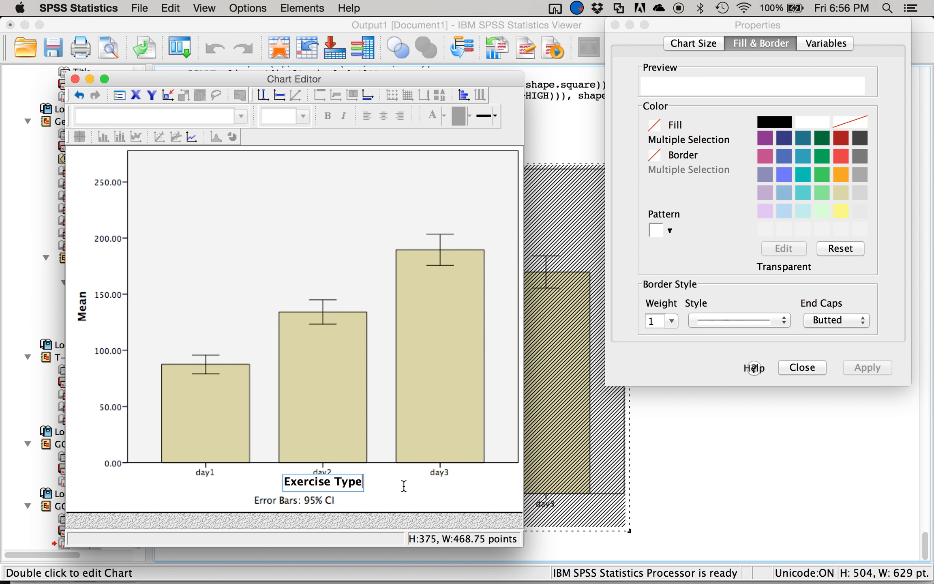
# - Close the chart properties and the Chart Editor to return the edited bar chart to the output
pyautogui.click(796, 368)
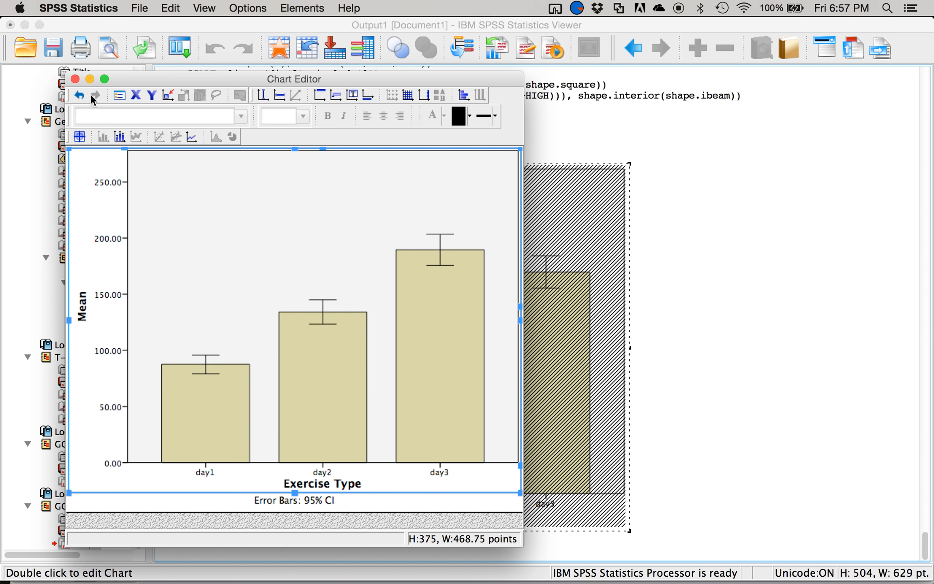
pyautogui.click(75, 79)
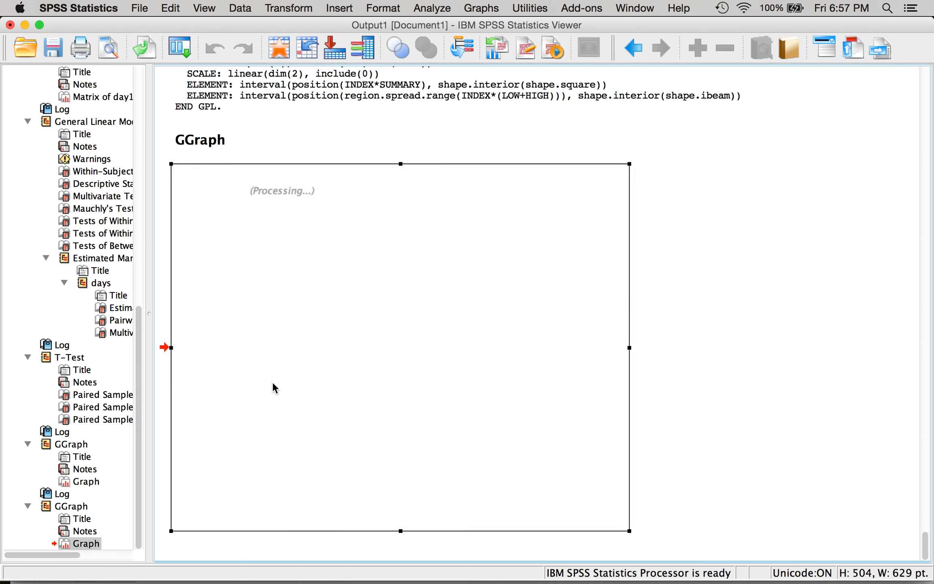
pyautogui.scroll(7, 284, 377)
pyautogui.scroll(-7, 279, 362)
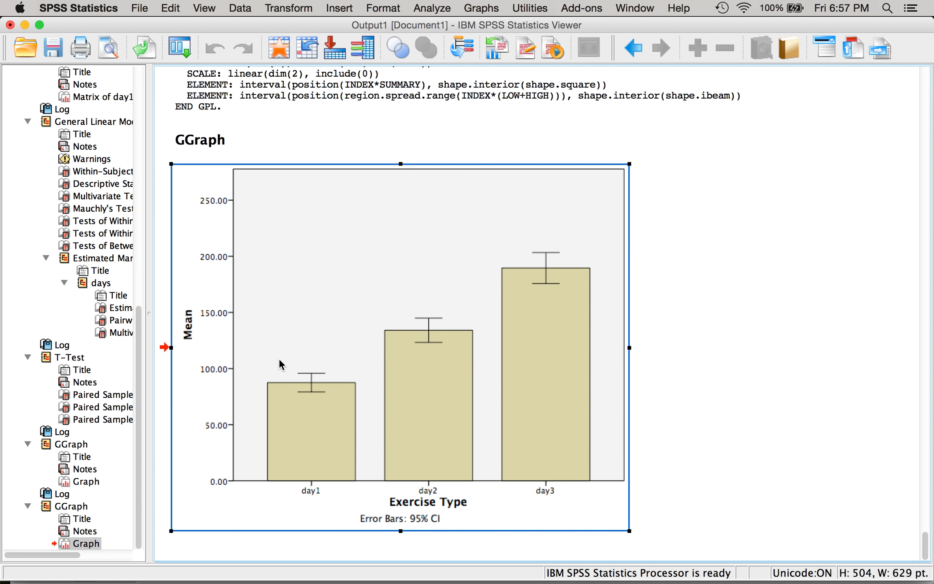
# - Switch to Microsoft Word and write "Slow jog heart rates are significantly higher than at rest," below the comparison table
pyautogui.hotkey('ctrl', 'Up')
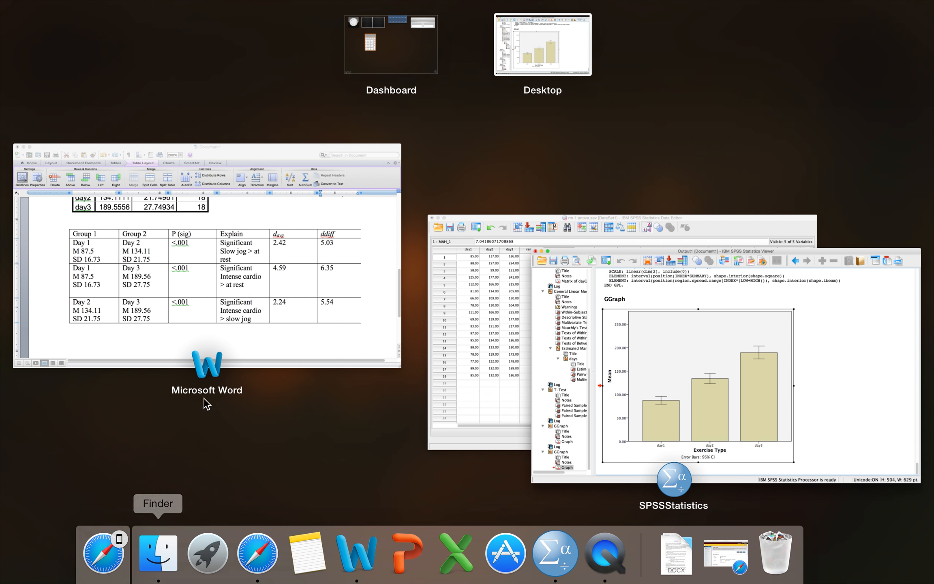
pyautogui.click(258, 334)
pyautogui.click(215, 510)
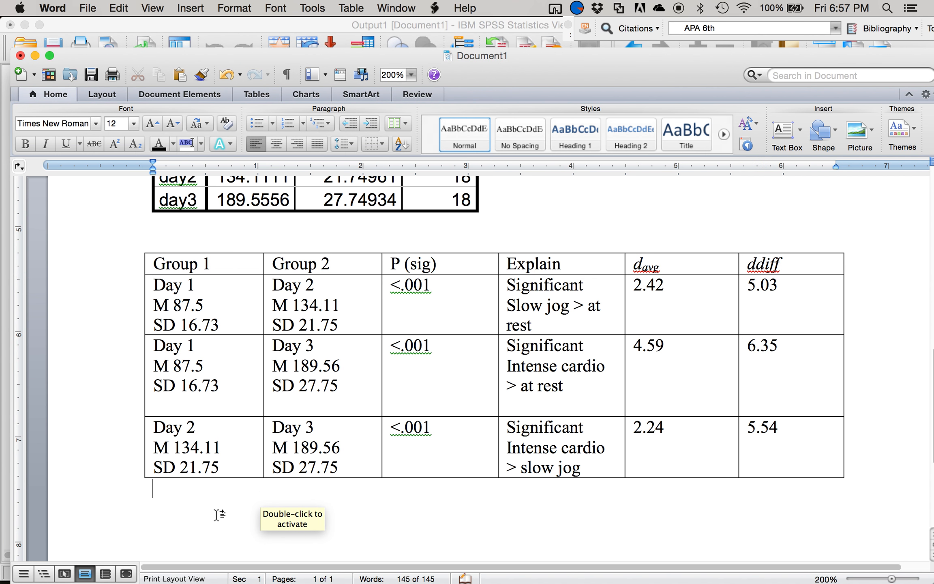
pyautogui.write('Slow jog heart rates are si')
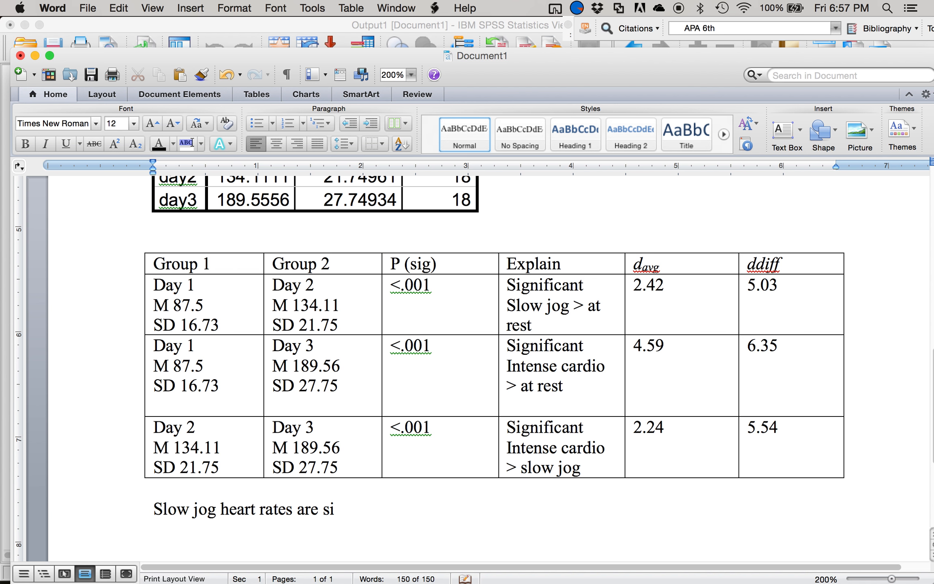
pyautogui.write('gnificantly hi')
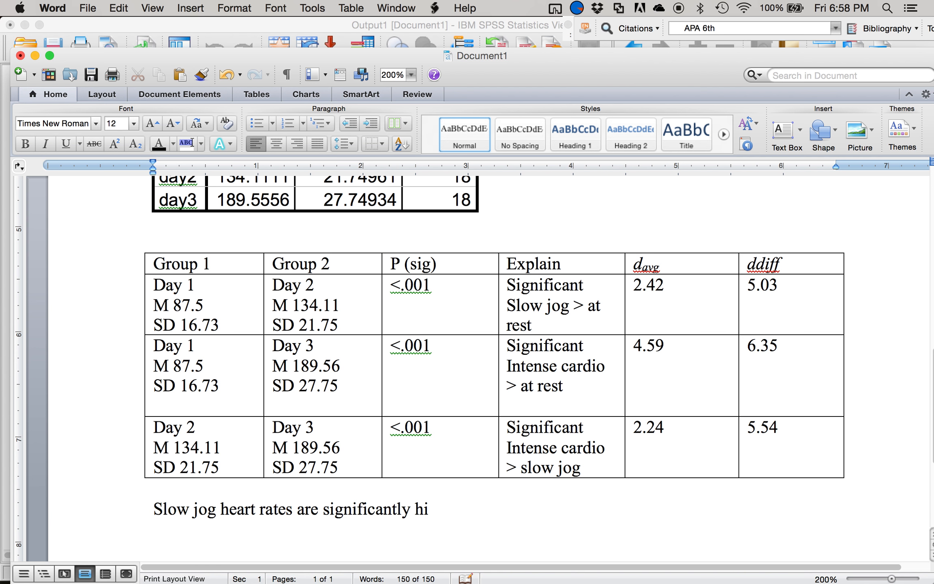
pyautogui.write('gher than at rest,')
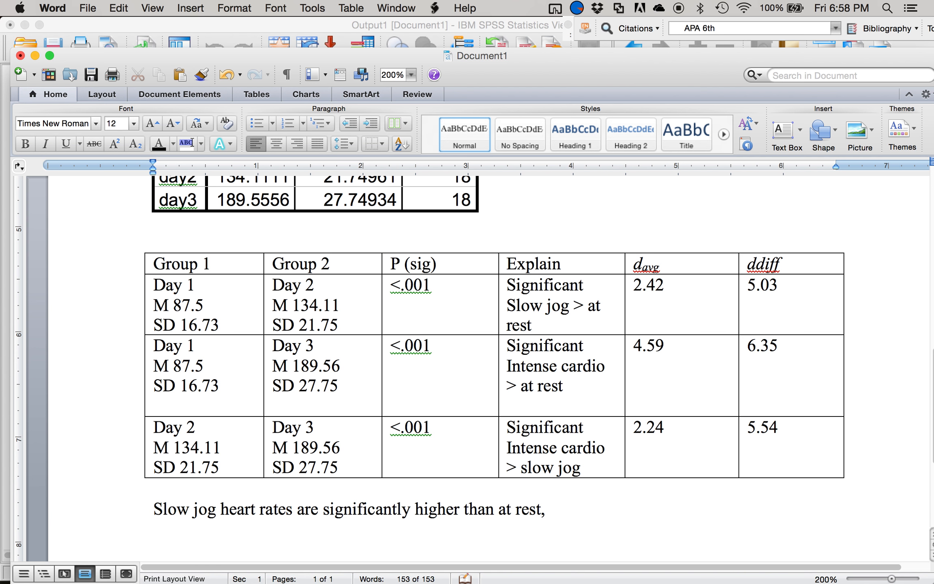
# - Complete the slow jog sentence with "p <.001, ddiff = 5.03.", italicizing only the p and ddiff symbols
pyautogui.press('super+i')
pyautogui.write('p =')
pyautogui.press('super+i')
pyautogui.write('<.001,')
pyautogui.press('super+i')
pyautogui.write('d')
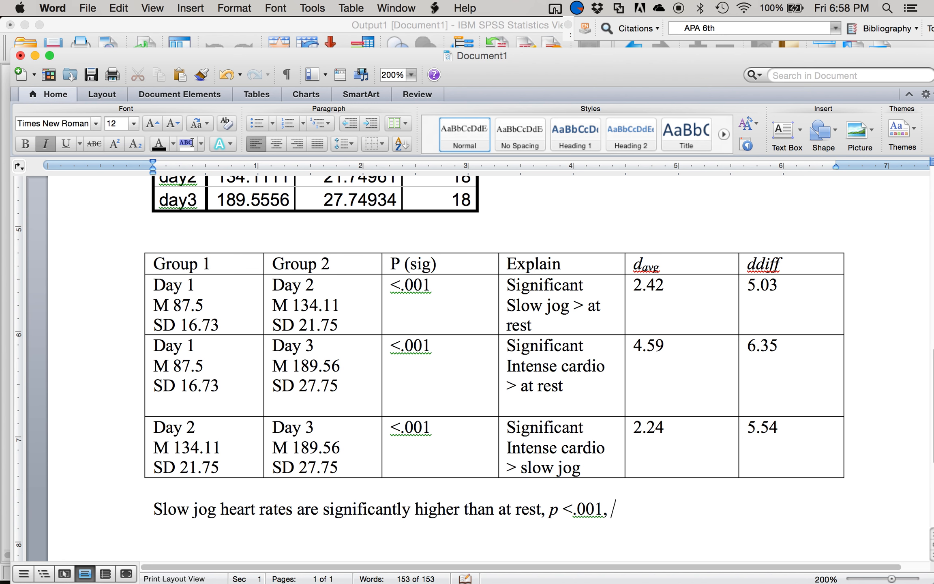
pyautogui.write('diff =')
pyautogui.press('super+i')
pyautogui.write('5.03.')
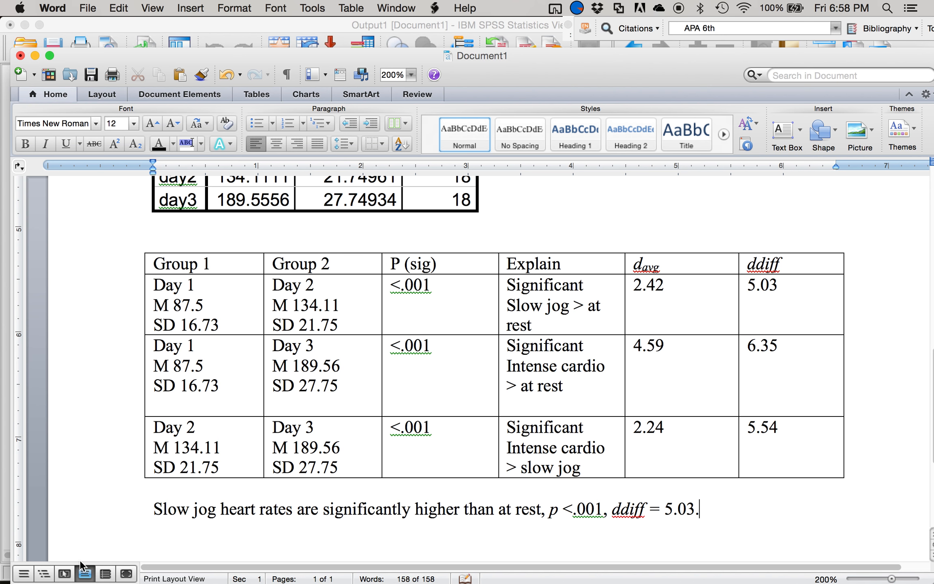
# - Insert the line "Dependent t tests with a Bonferroni correction were used to analyze post hoc differences." above the slow jog sentence
pyautogui.click(149, 513)
pyautogui.press('Left')
pyautogui.press('Return')
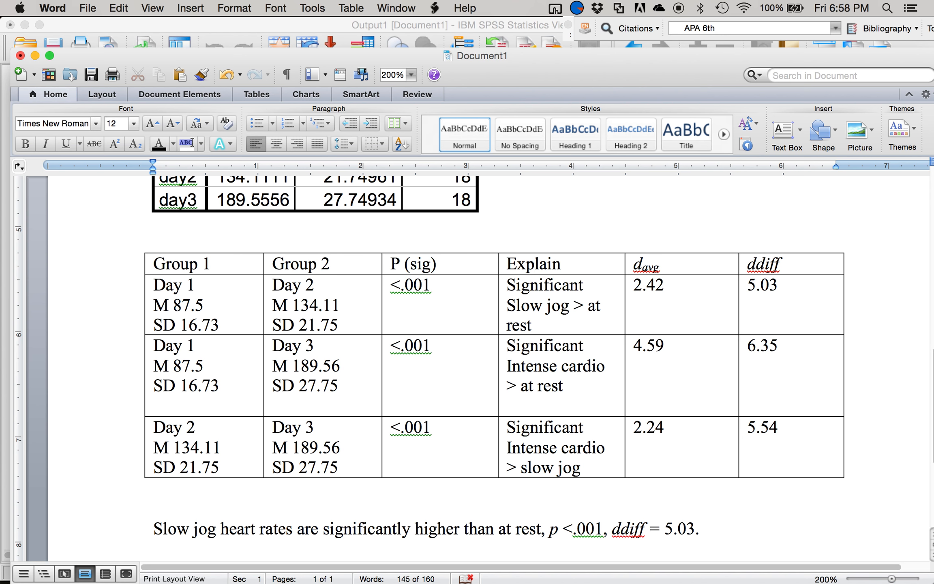
pyautogui.write('Depedent')
pyautogui.press('BackSpace')
pyautogui.press('BackSpace')
pyautogui.press('BackSpace')
pyautogui.press('BackSpace')
pyautogui.write('ndent')
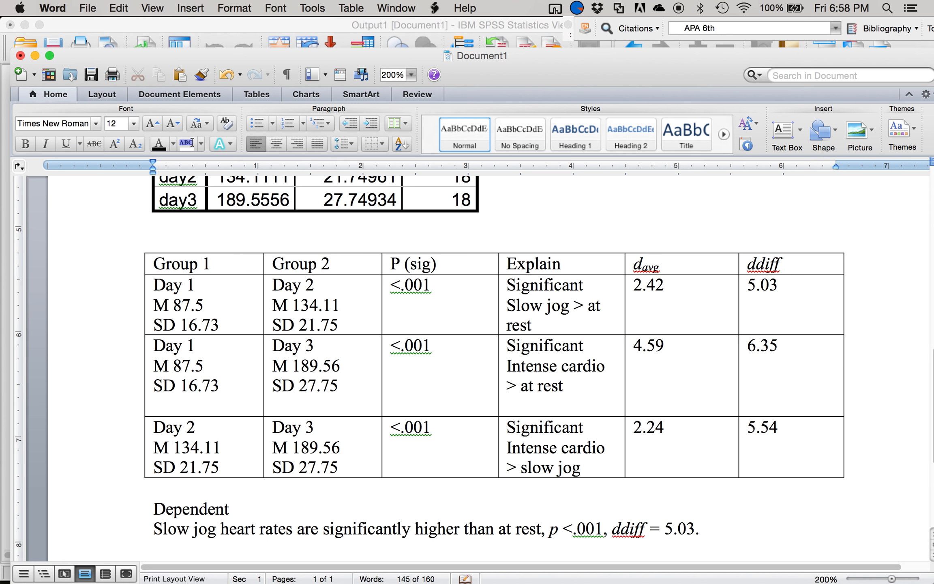
pyautogui.write(' t tests with a Bonfe')
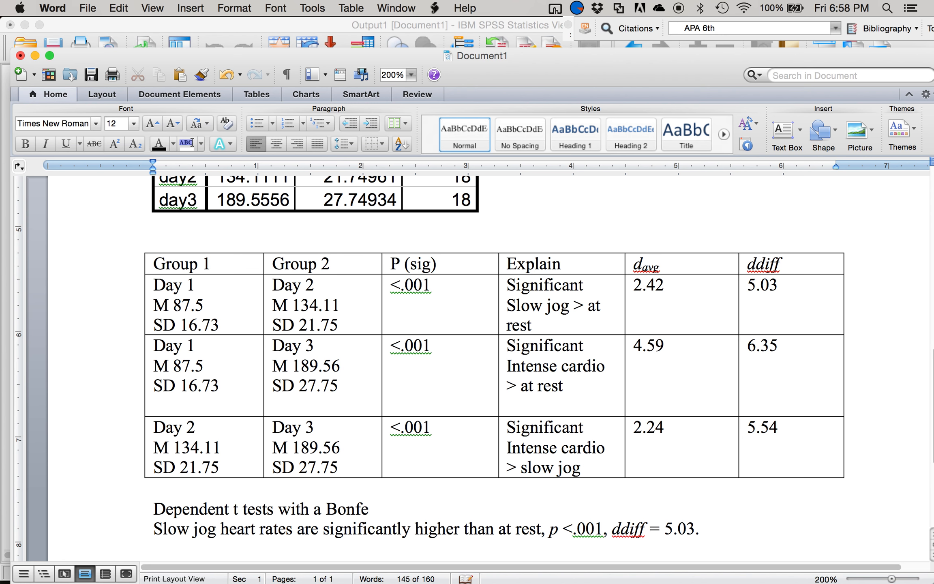
pyautogui.write('rroni ')
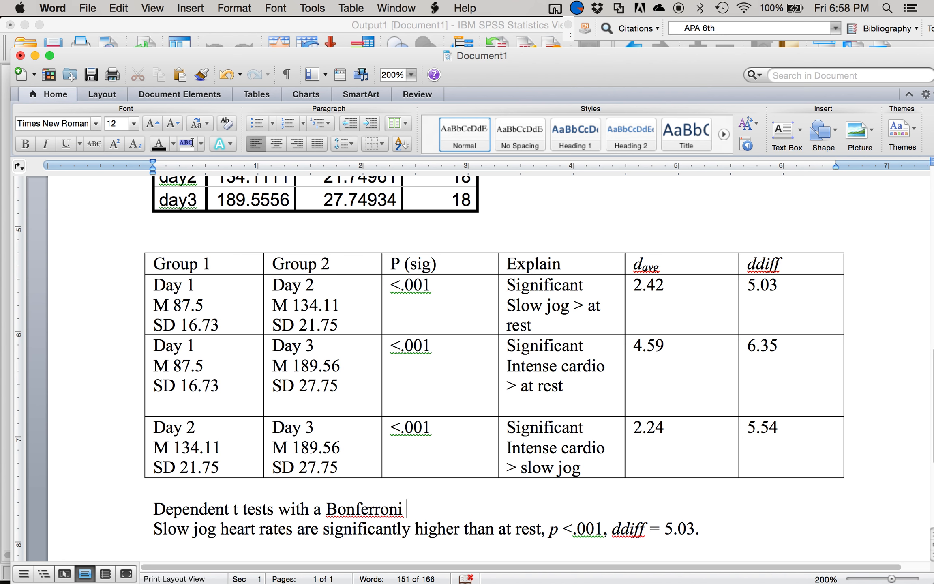
pyautogui.write('correction')
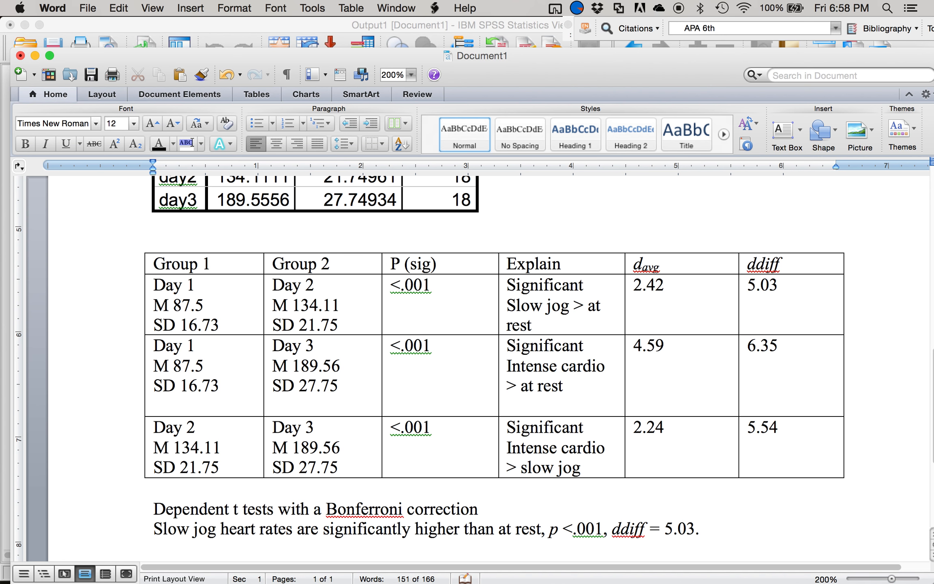
pyautogui.write(' were used to an')
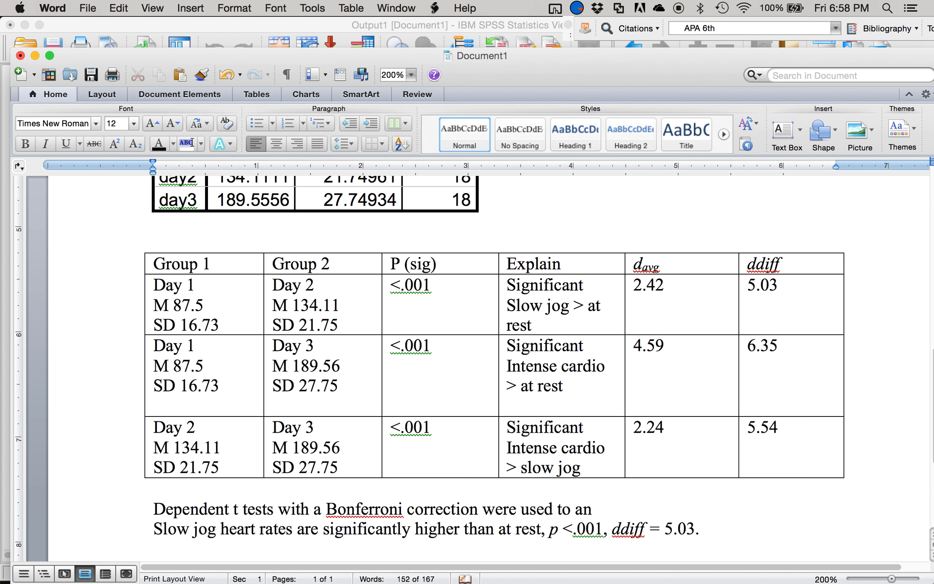
pyautogui.write('alyze post hoc diffe')
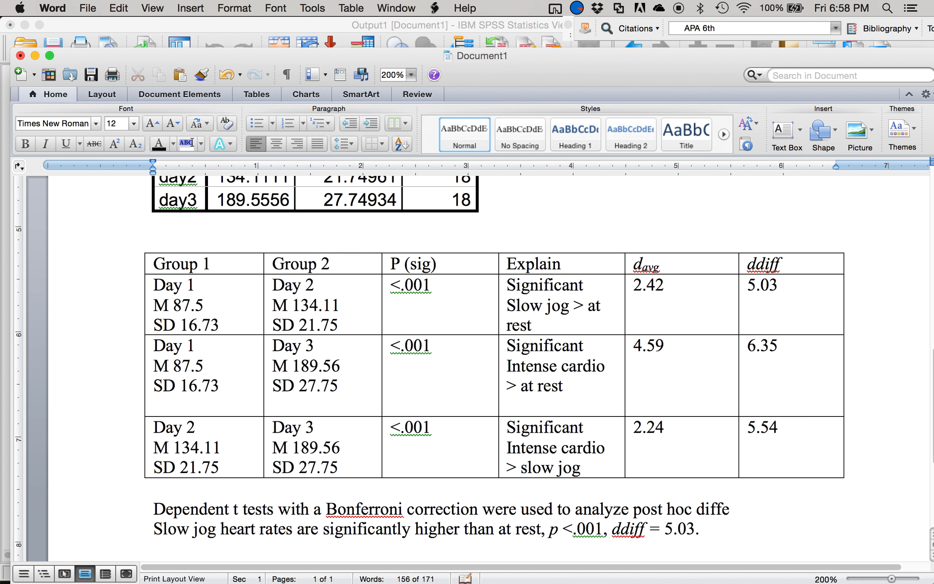
pyautogui.write('rences.')
pyautogui.scroll(-5, 484, 405)
pyautogui.hscroll(1, 484, 404)
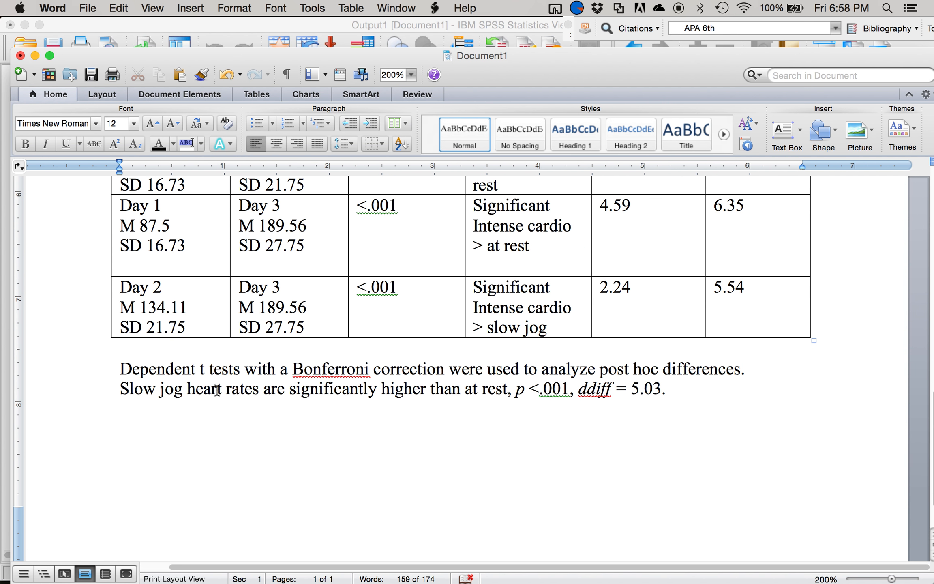